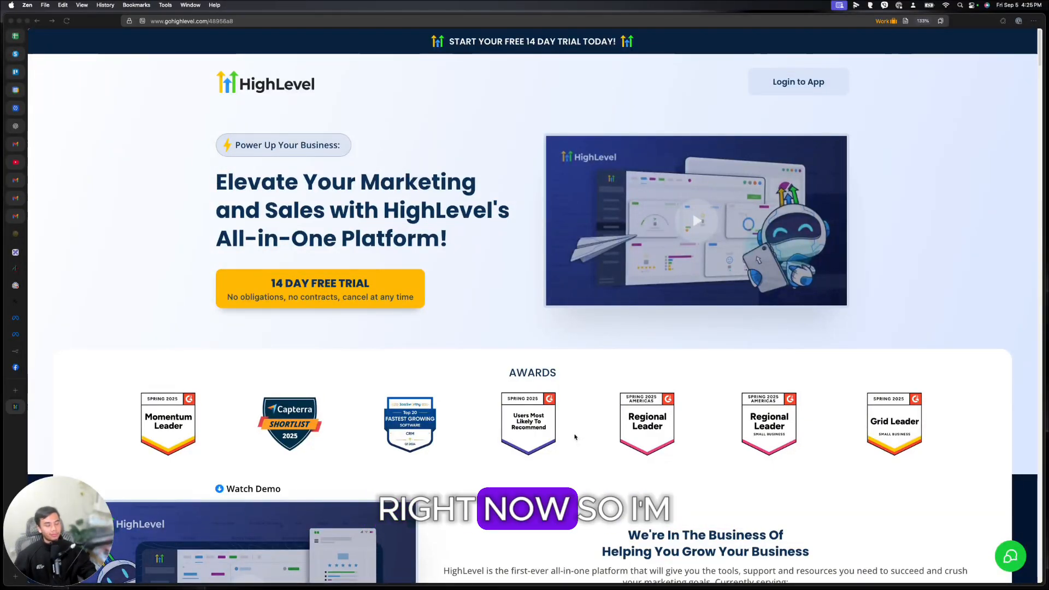
Step: Scroll past the feature cost comparison to the Starter ($97) and Unlimited ($297) pricing plans
scroll(575, 437, "down", 20)
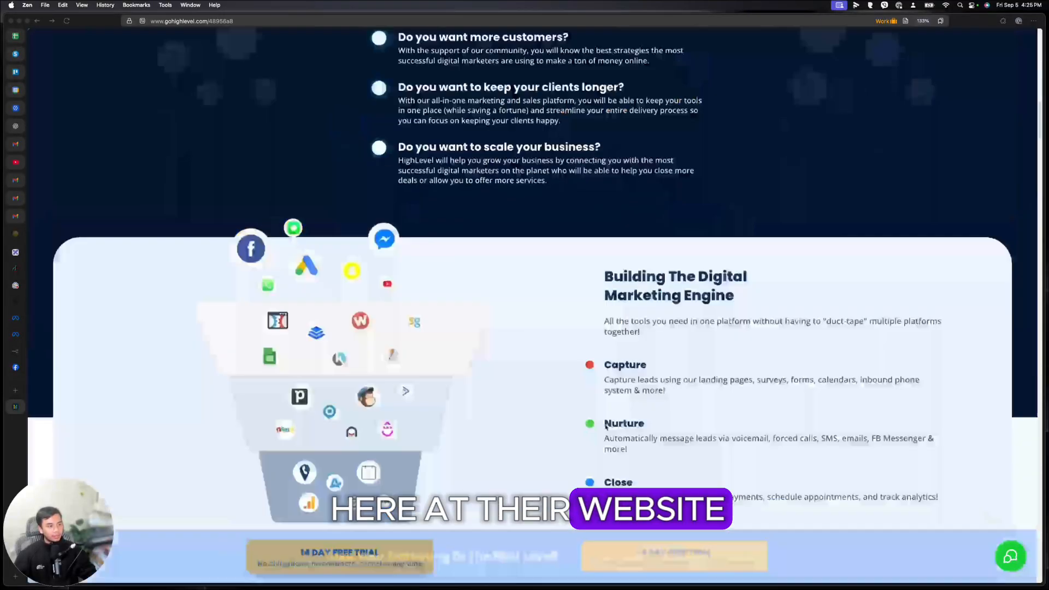
scroll(605, 428, "down", 20)
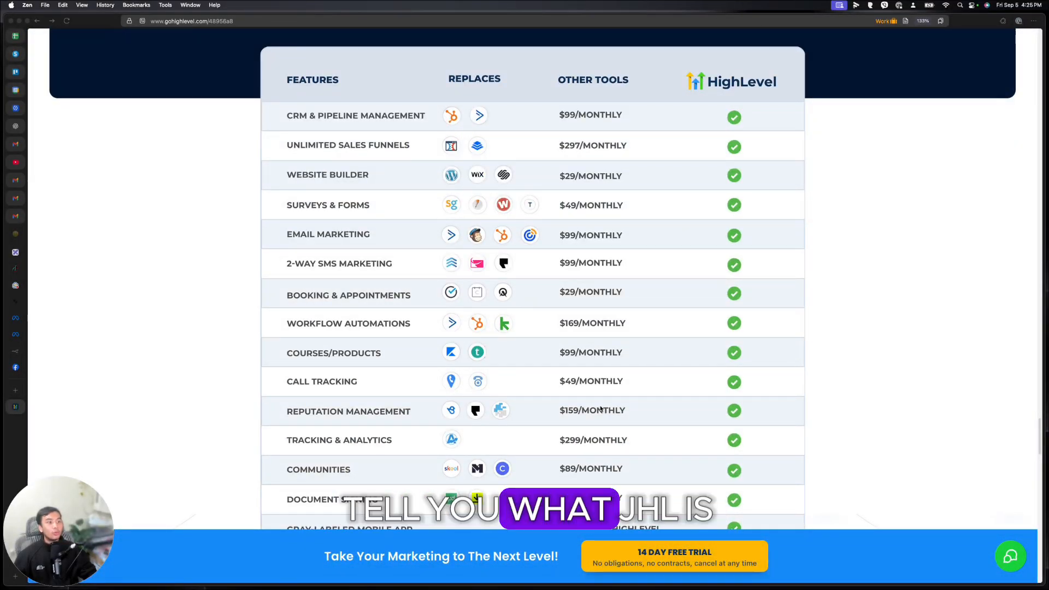
scroll(601, 415, "down", 2)
scroll(599, 412, "up", 2)
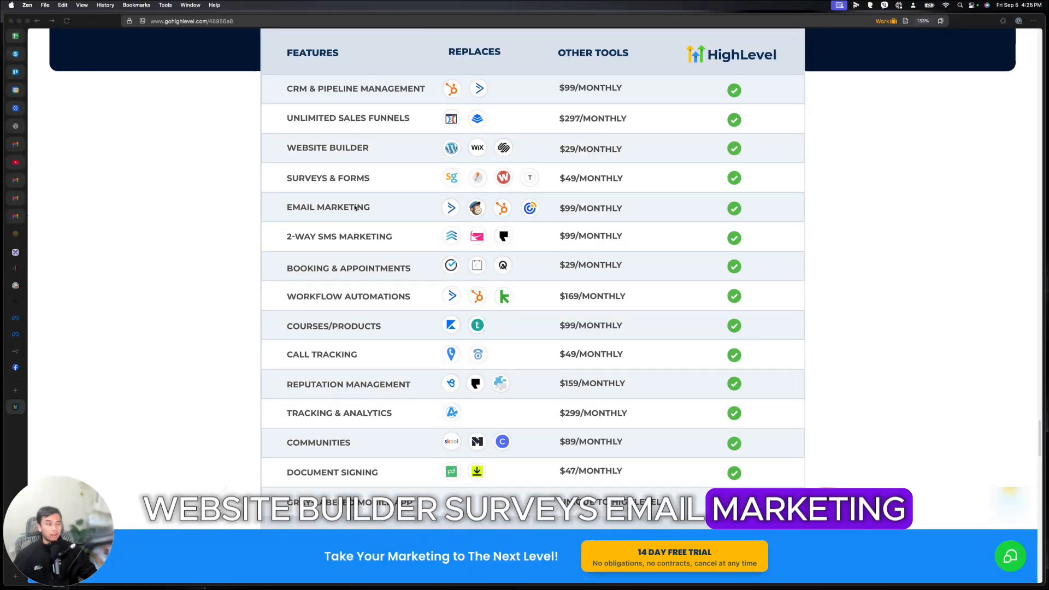
scroll(355, 208, "down", 3)
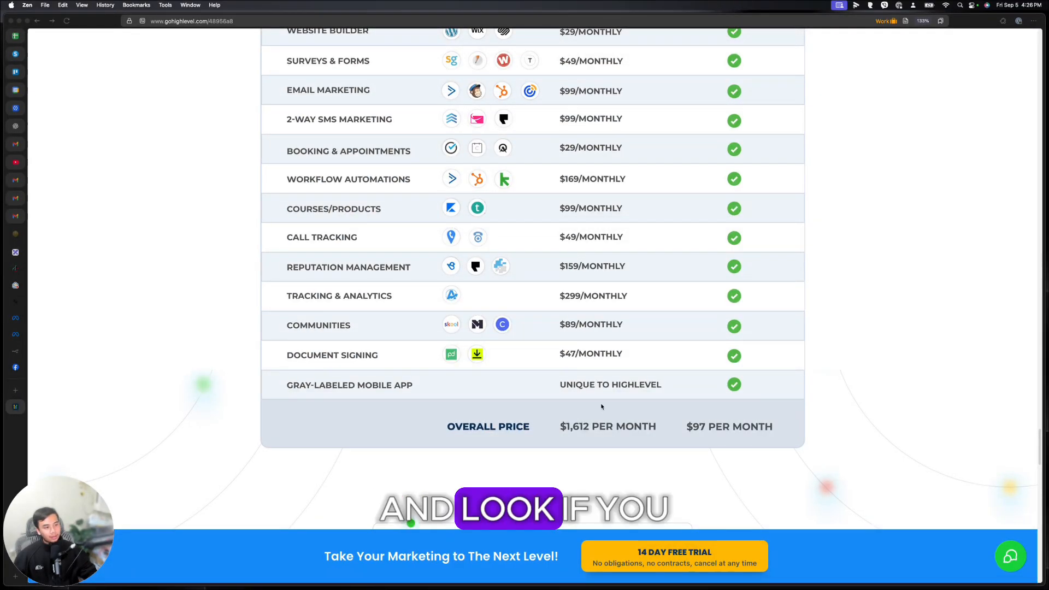
scroll(606, 393, "up", 4)
scroll(592, 373, "down", 3)
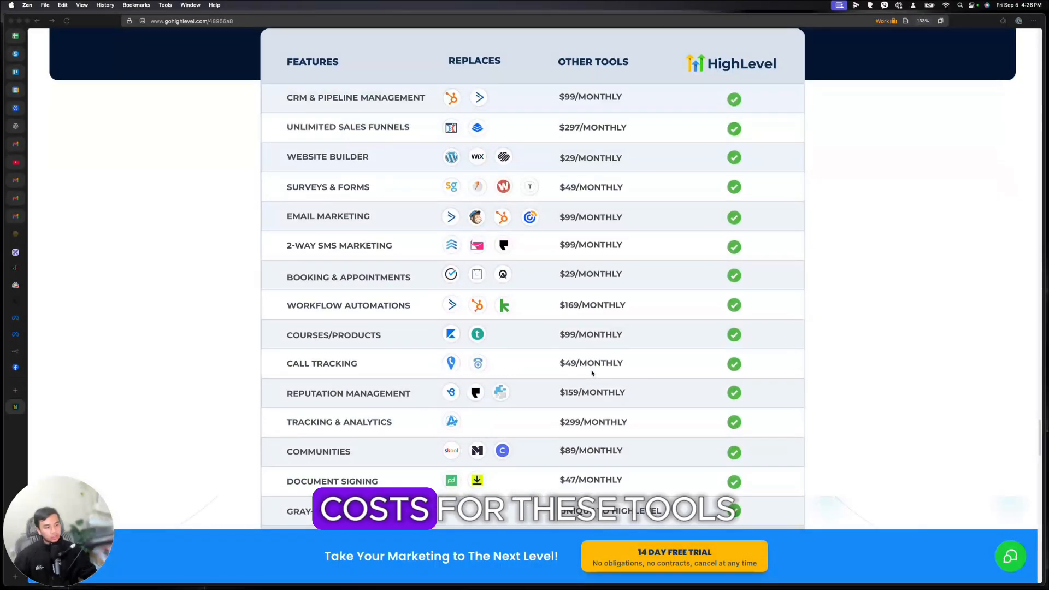
scroll(592, 373, "down", 2)
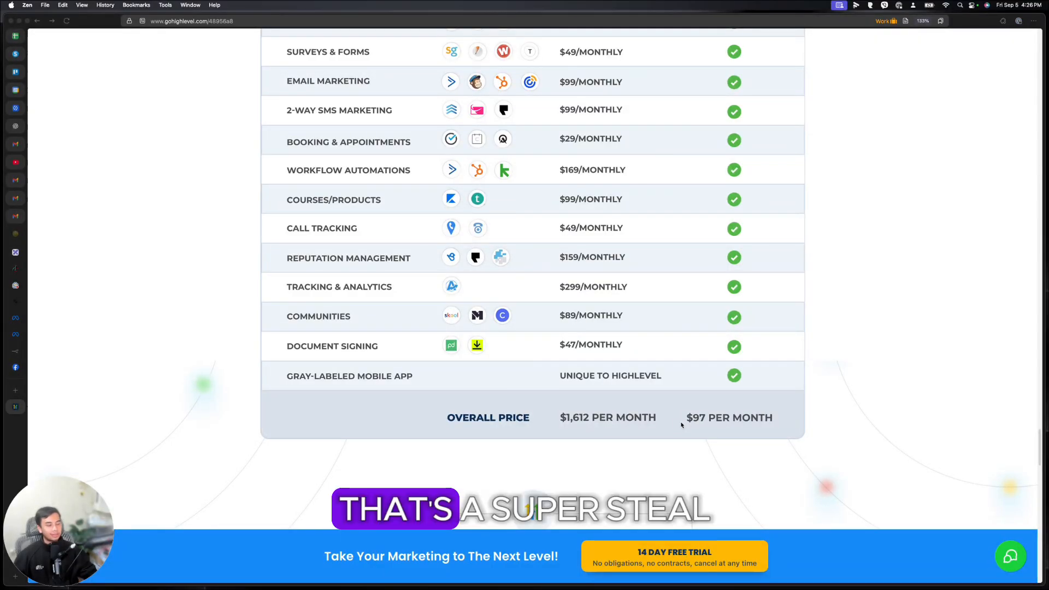
scroll(681, 425, "down", 10)
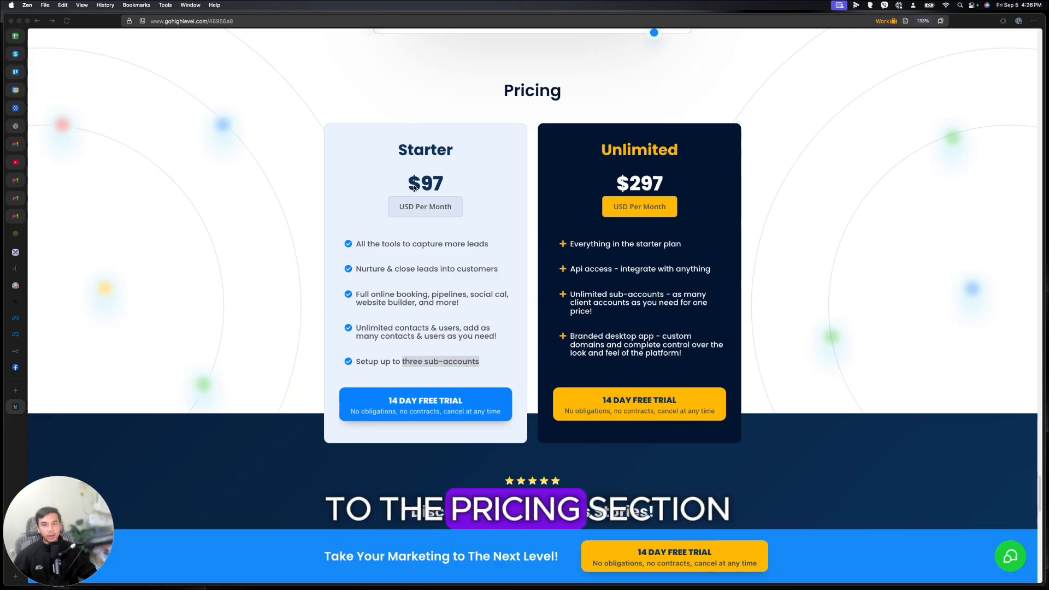
left_click(471, 155)
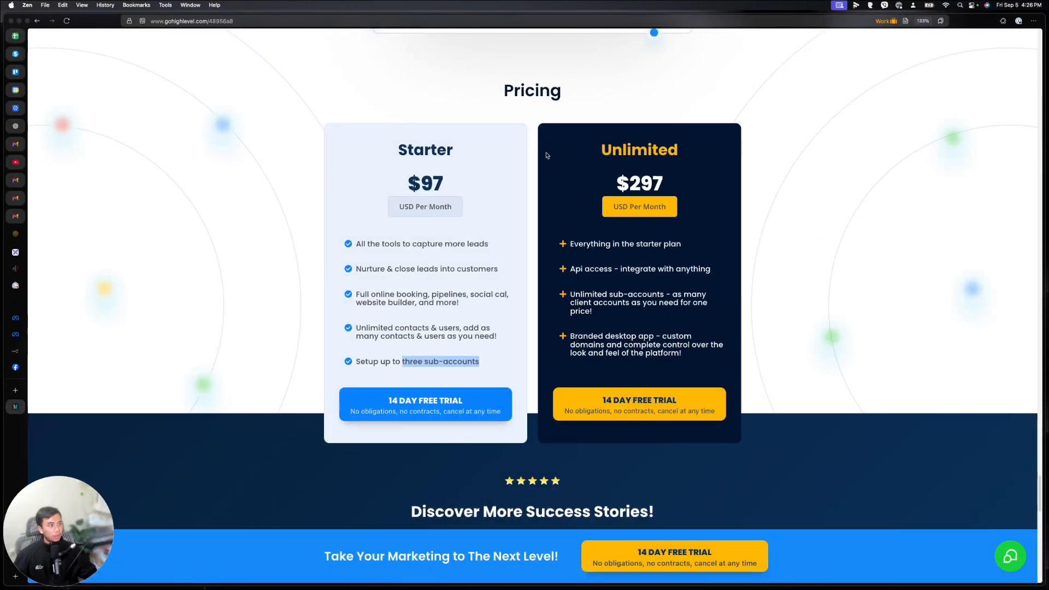
left_click(606, 149)
left_click_drag(606, 149, 677, 148)
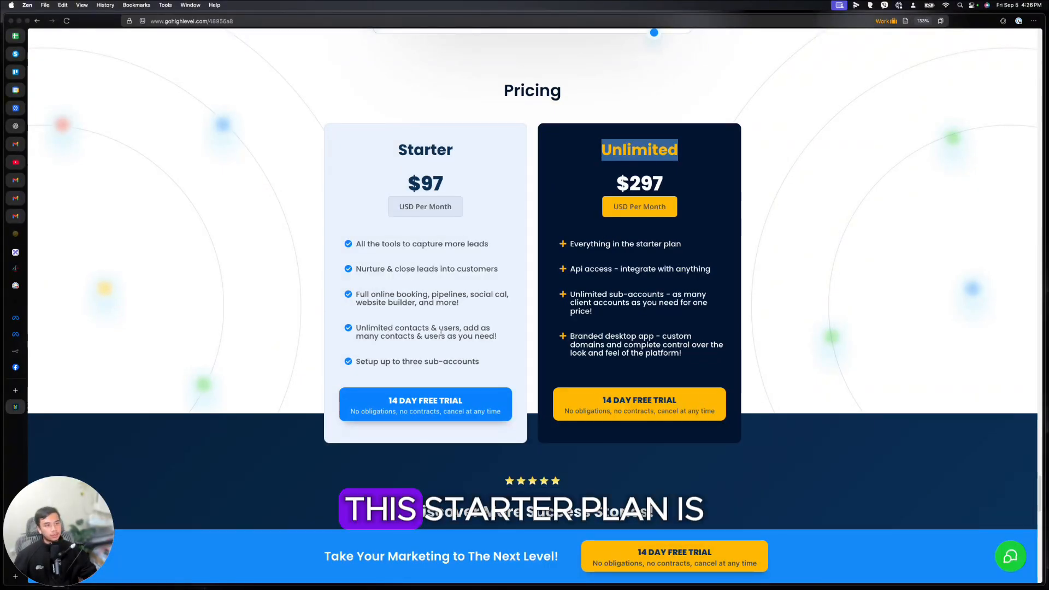
left_click_drag(399, 146, 474, 158)
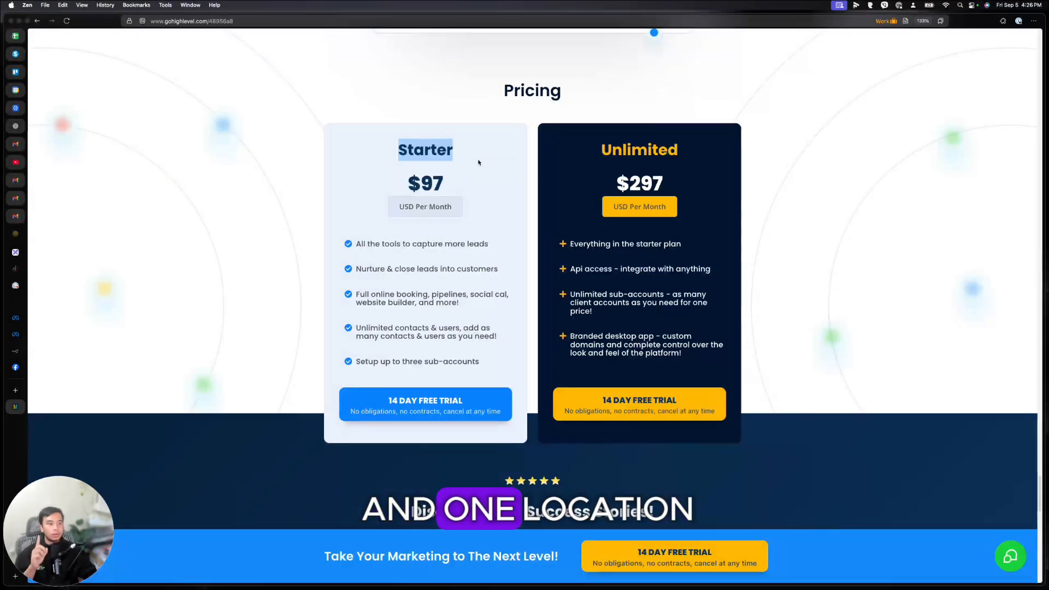
left_click_drag(480, 362, 400, 362)
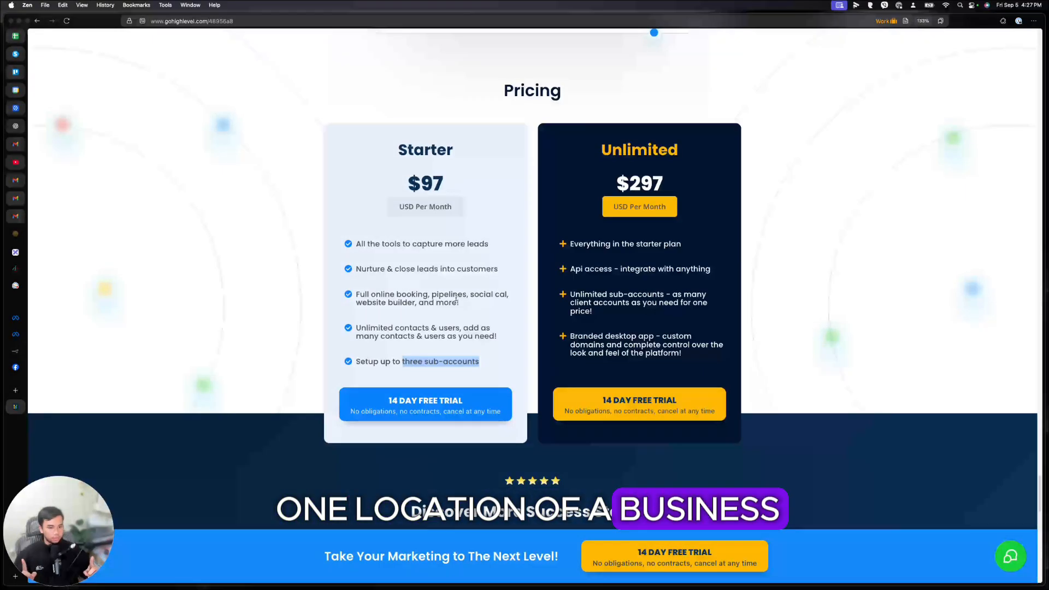
left_click(450, 355)
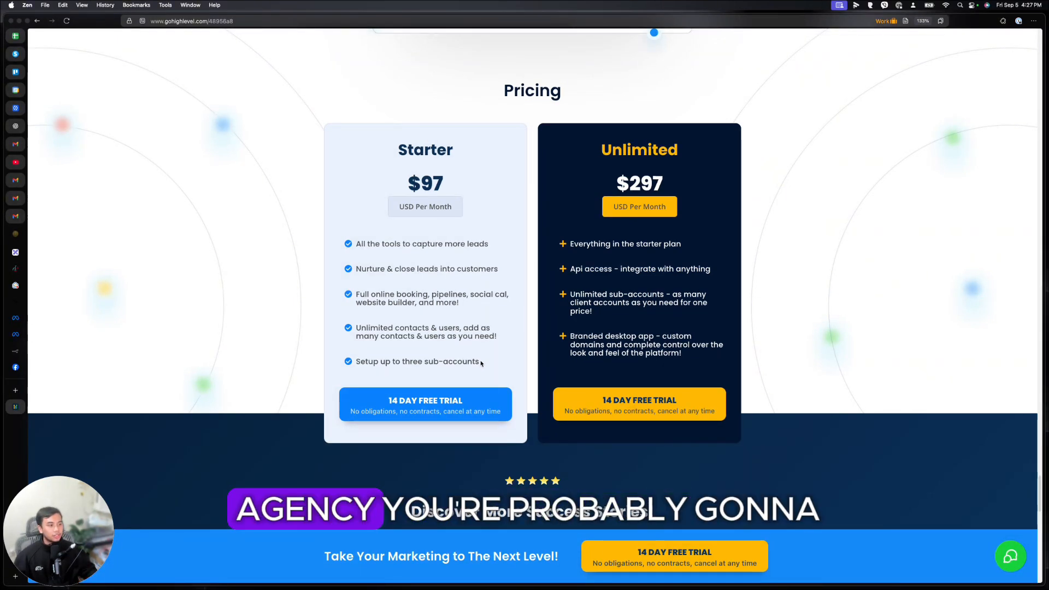
left_click_drag(455, 150, 397, 151)
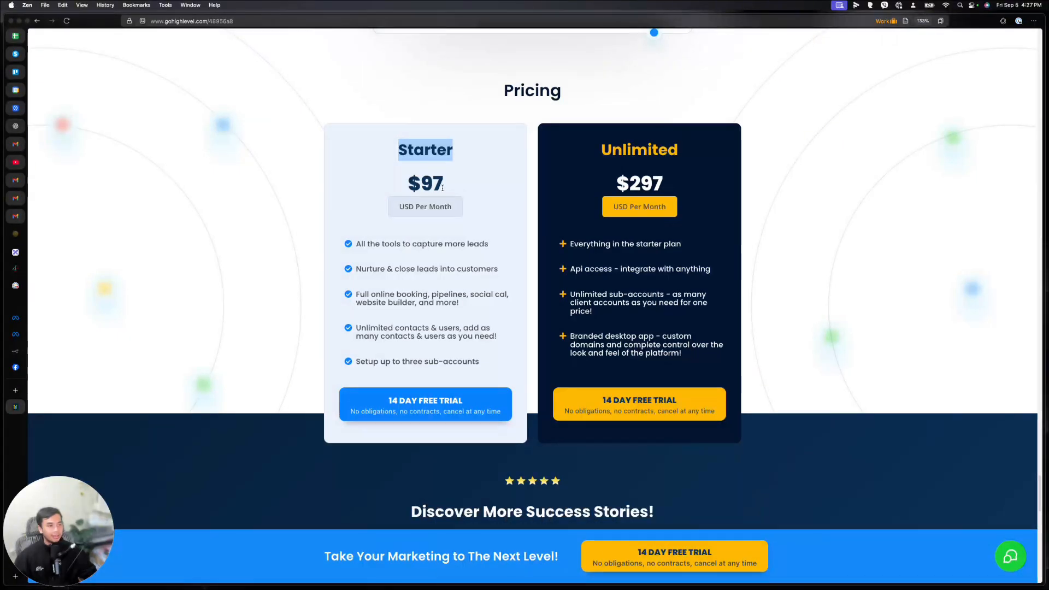
left_click_drag(444, 183, 416, 184)
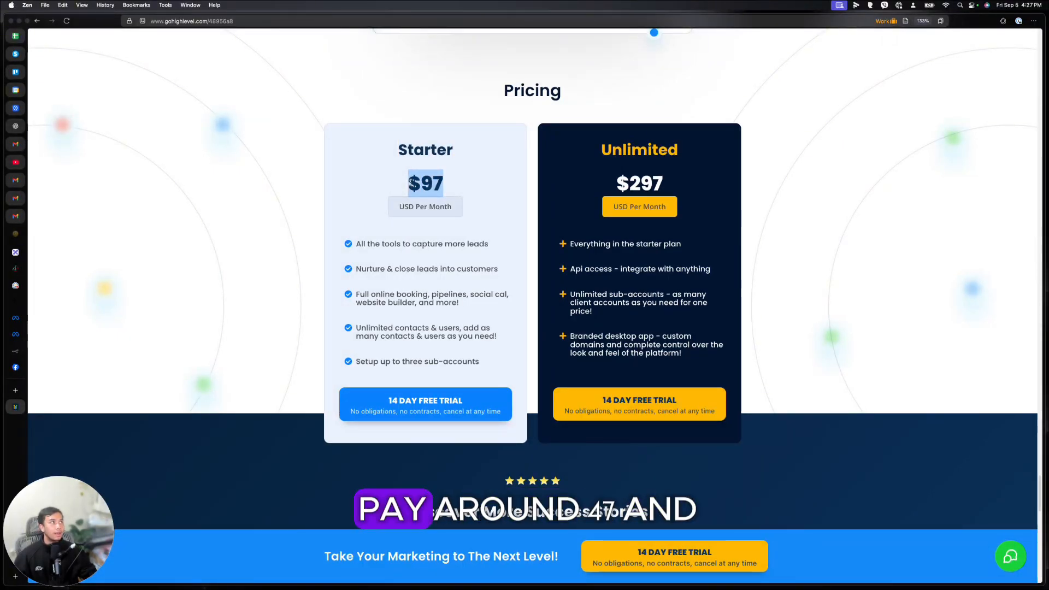
left_click_drag(614, 184, 678, 186)
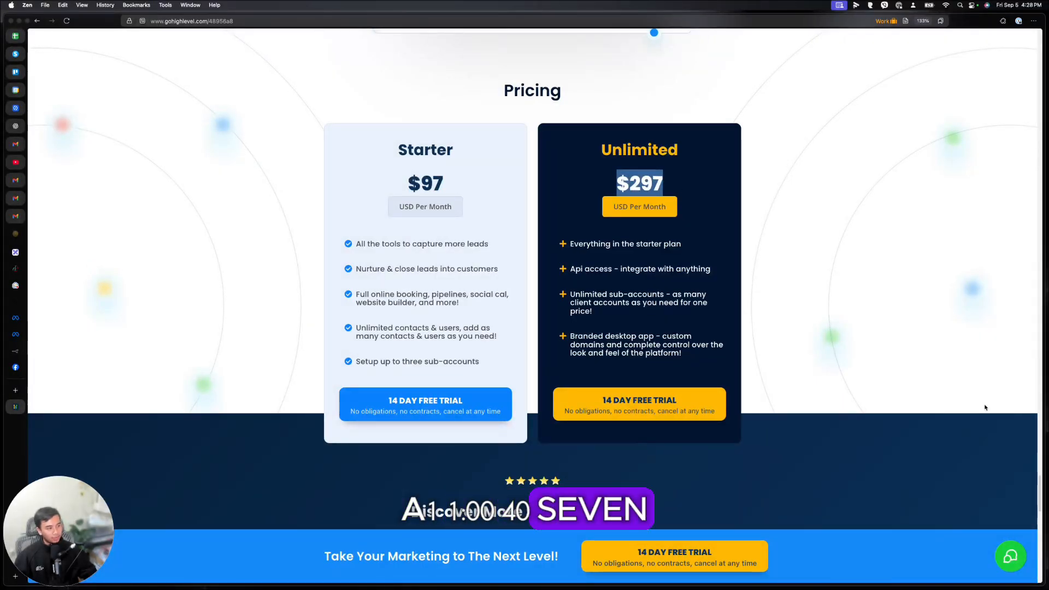
Step: Open the site's chat form, then switch to the HighLevel app's Sub-accounts page
left_click(1010, 563)
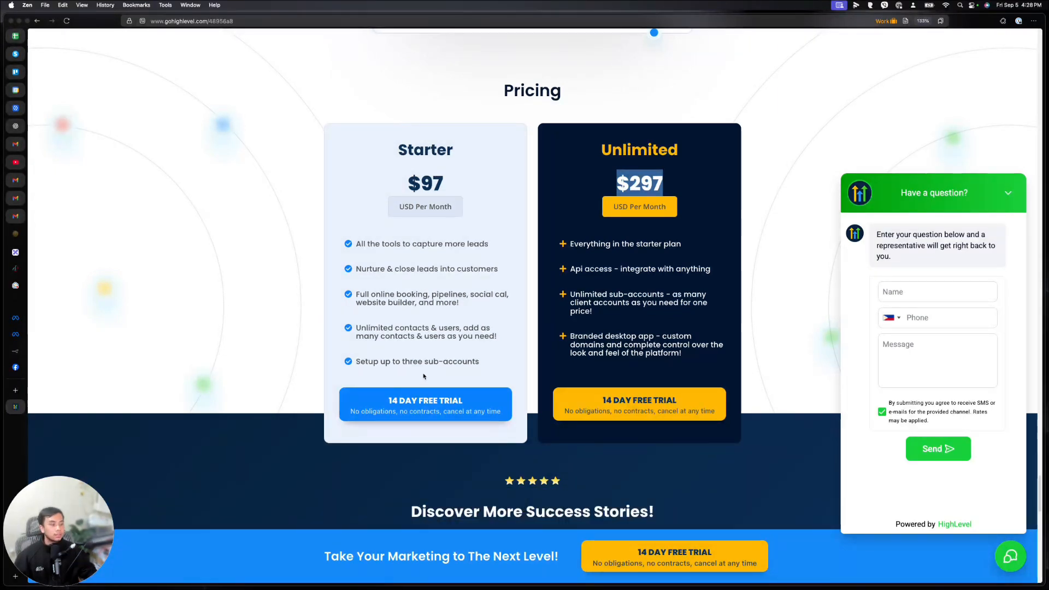
left_click(15, 305)
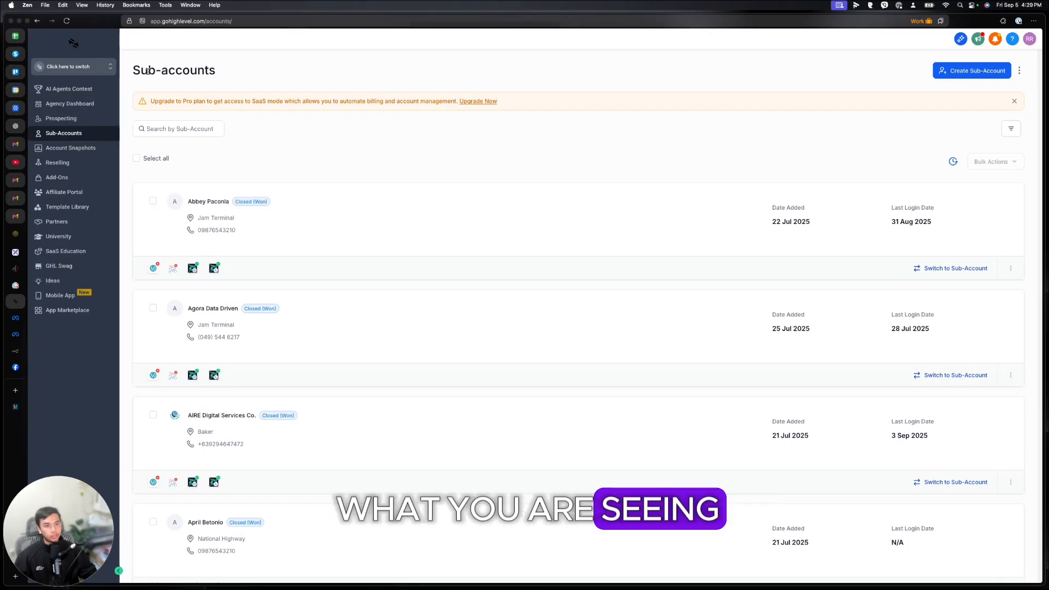
Step: Go through Agency Dashboard and Sub-Accounts and start Create Sub-Account to show snapshot templates
left_click(81, 105)
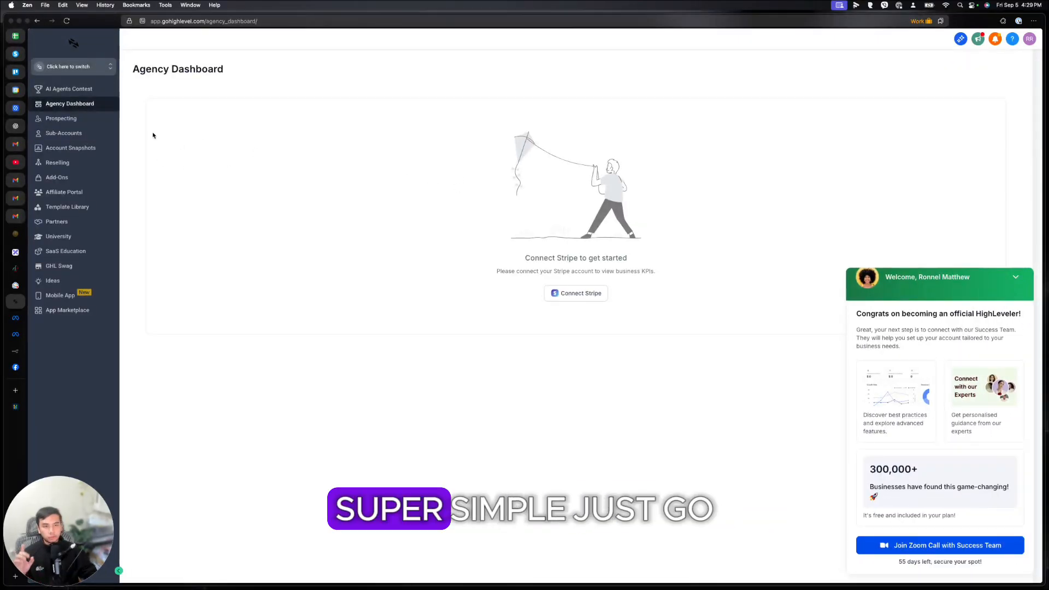
left_click(83, 135)
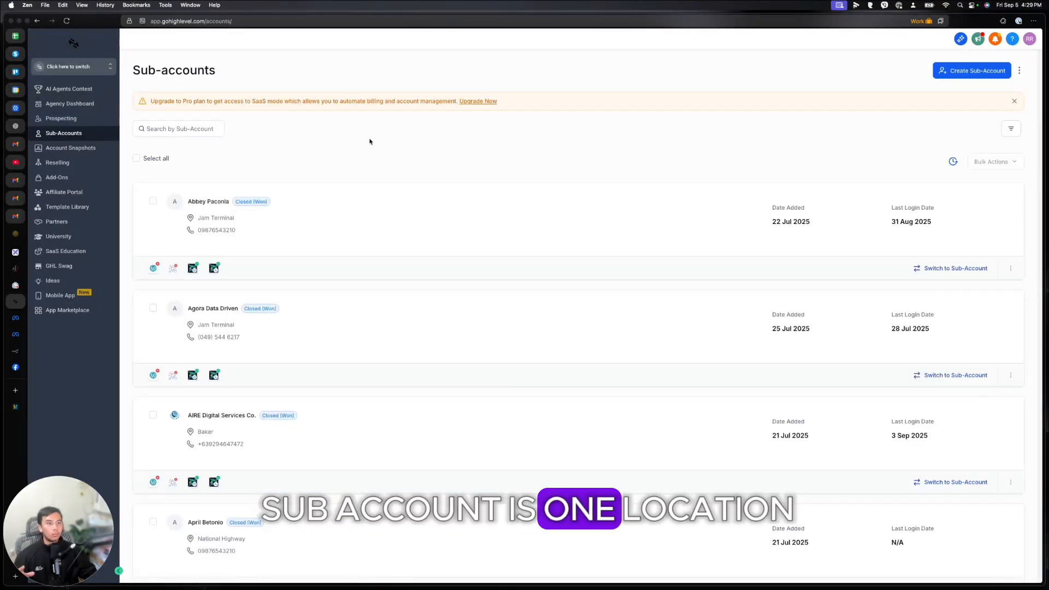
left_click(976, 72)
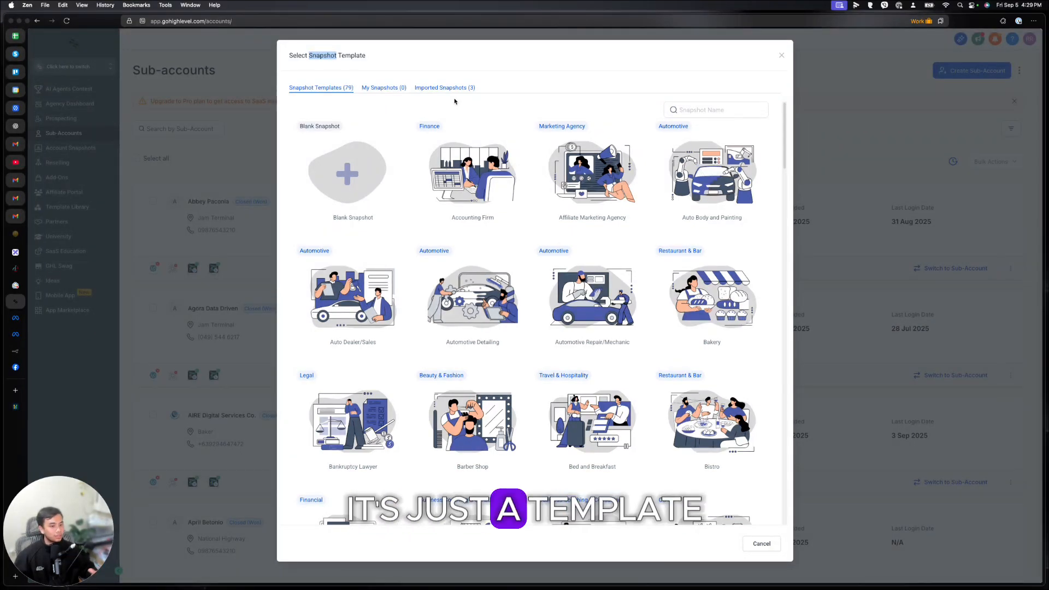
Step: Browse the snapshot templates and select Business Coaching to continue
mouse_move(556, 186)
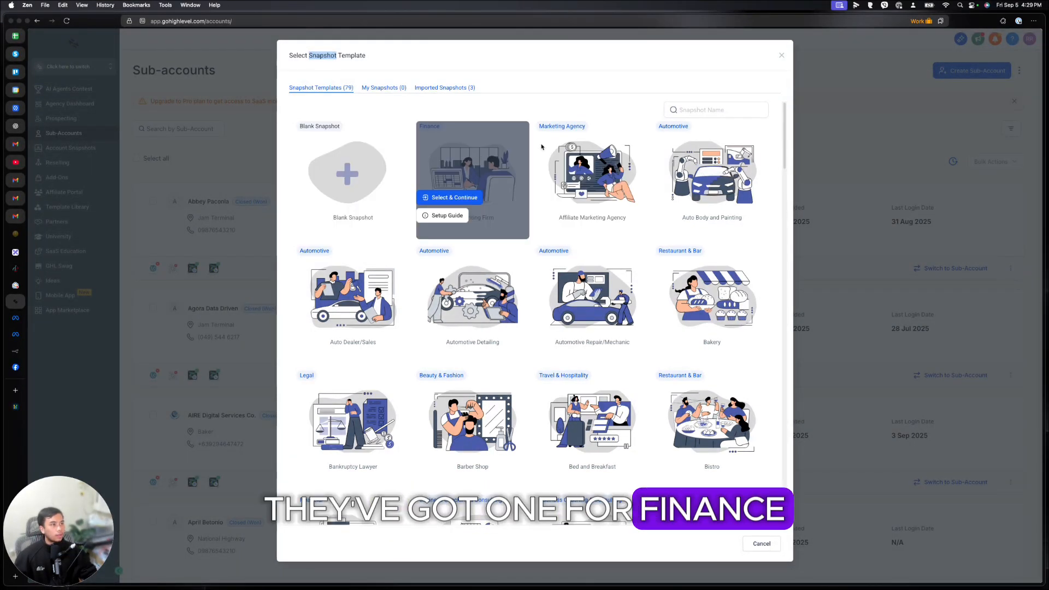
scroll(601, 191, "down", 3)
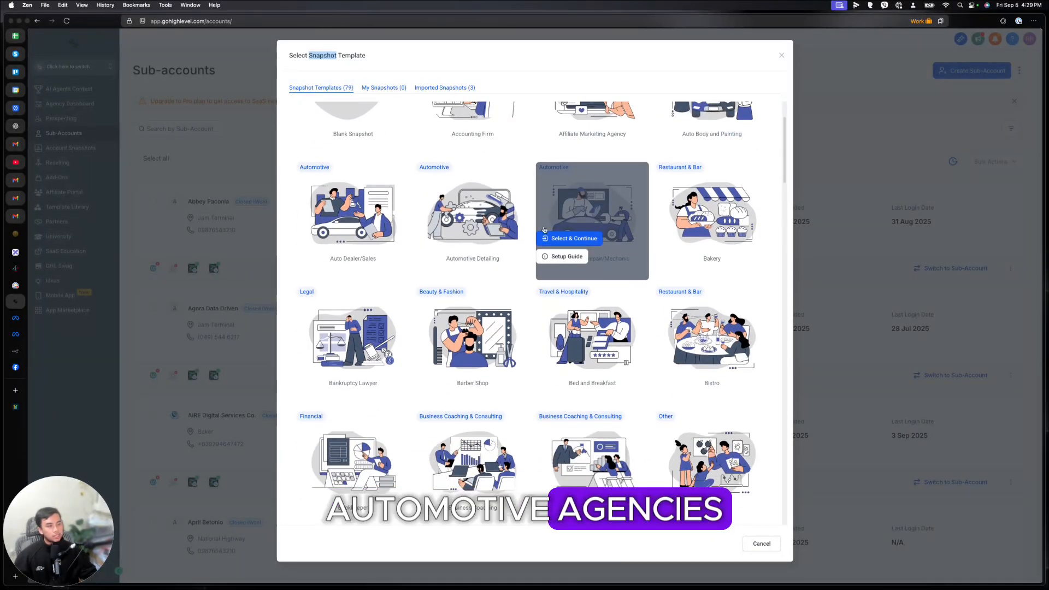
scroll(481, 229, "down", 1)
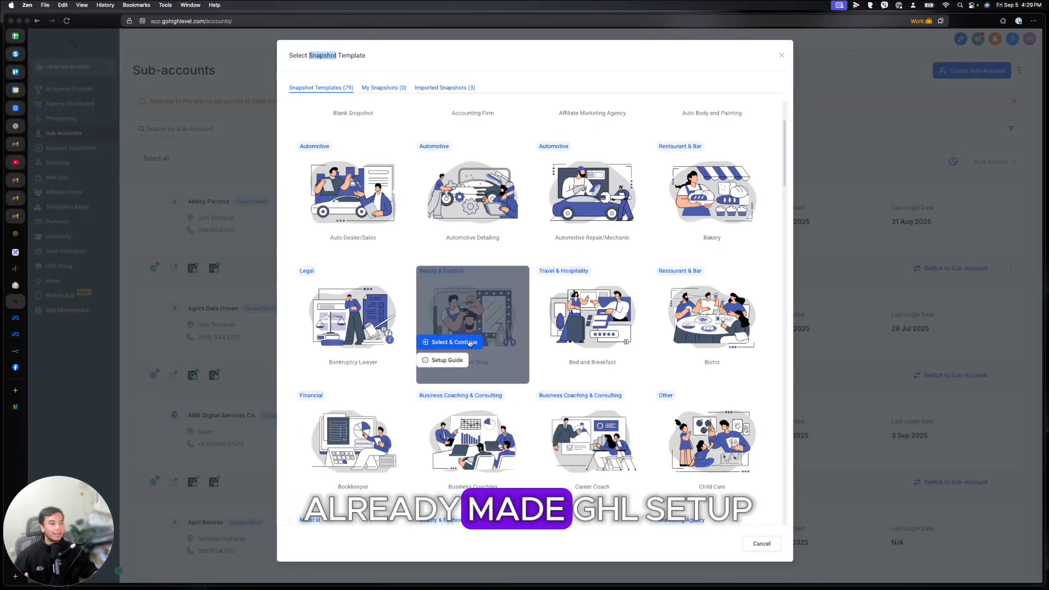
scroll(470, 343, "down", 5)
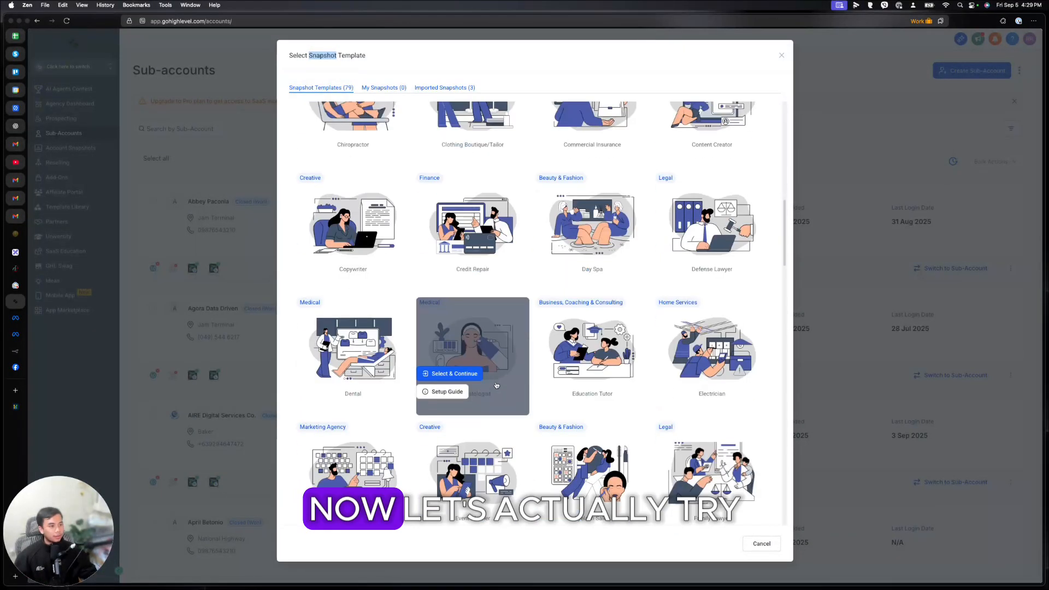
scroll(615, 421, "up", 2)
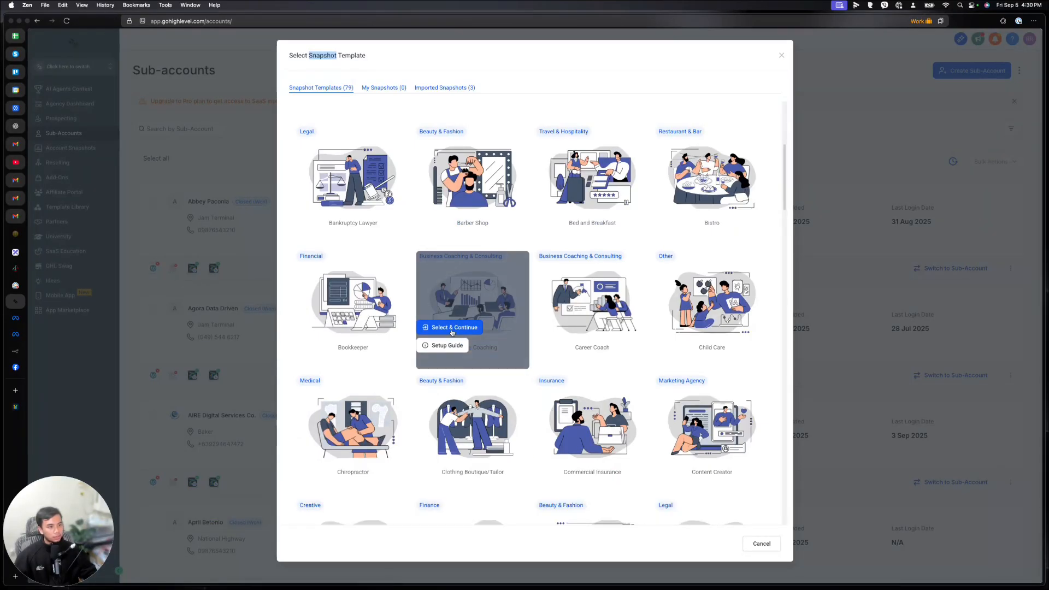
left_click(449, 328)
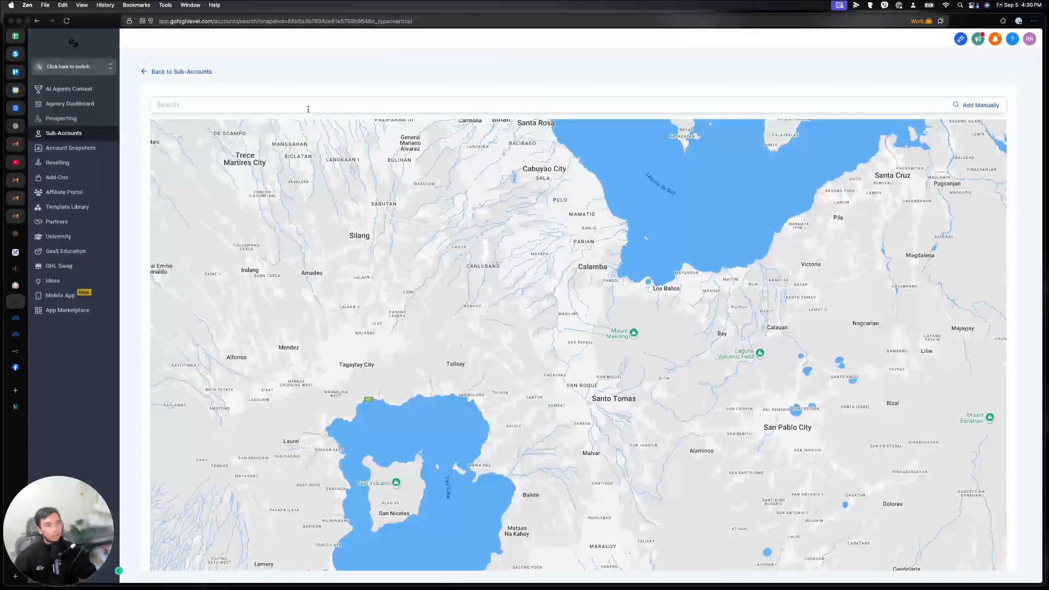
Step: Search the map for Philippines, then 'jollibee', and pick Jollibee-Alabang Junction Building
left_click(308, 109)
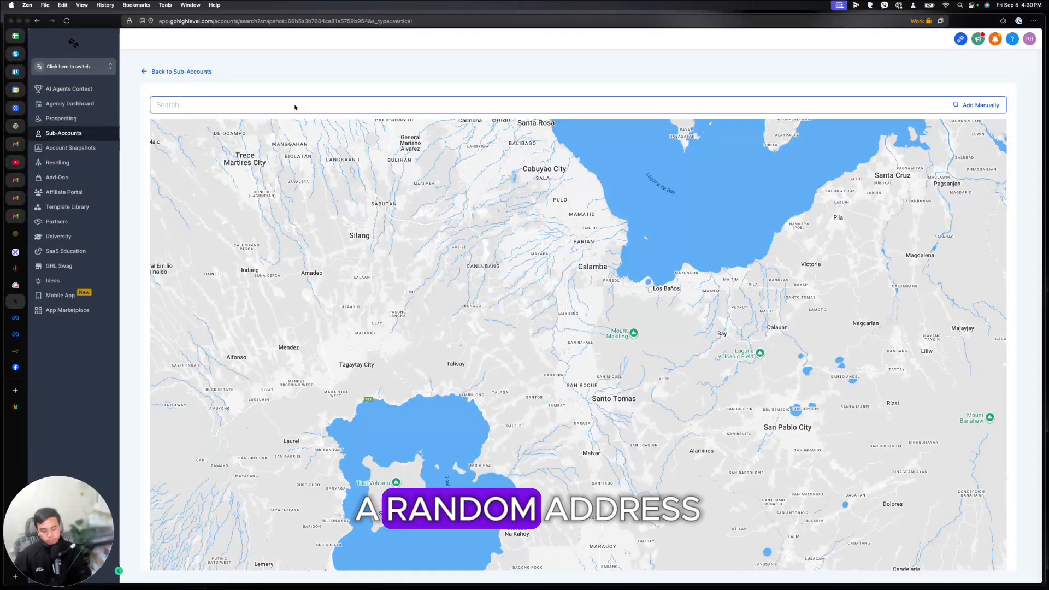
type("P")
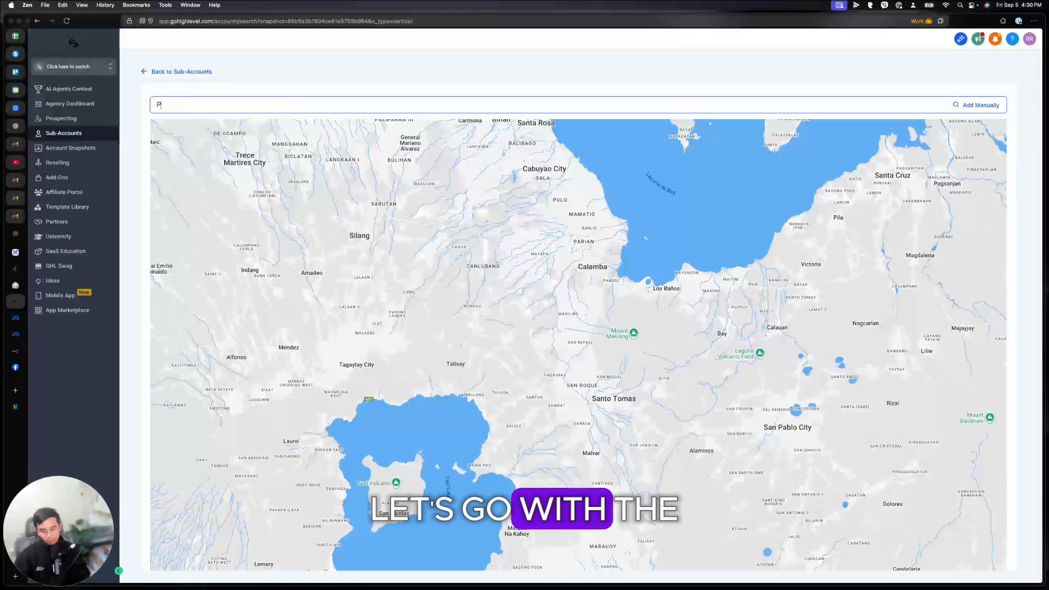
type("hilippines")
key("Return")
key("super+s")
left_click(550, 219)
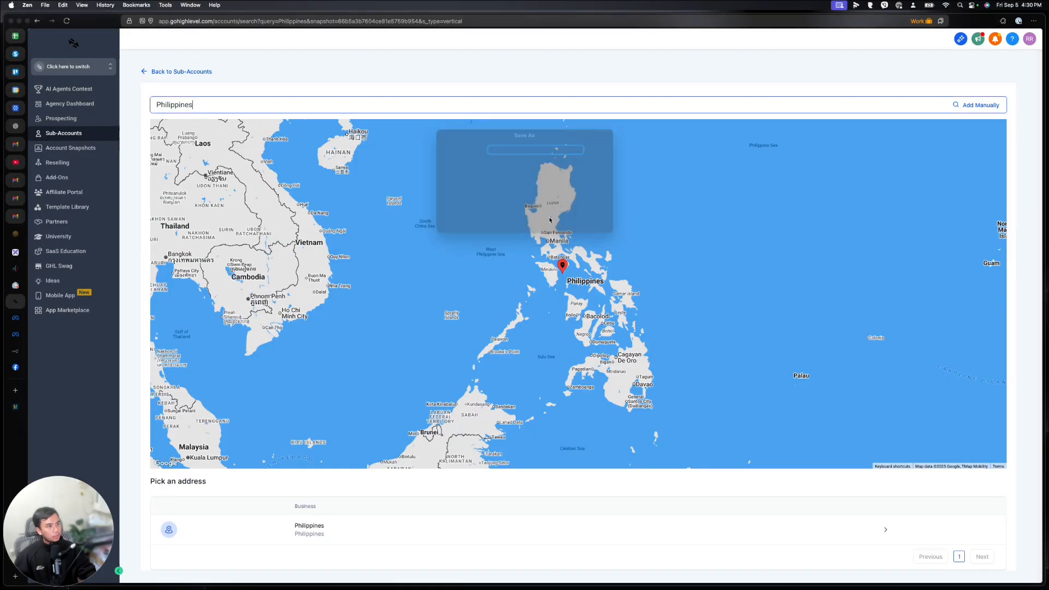
type("jo")
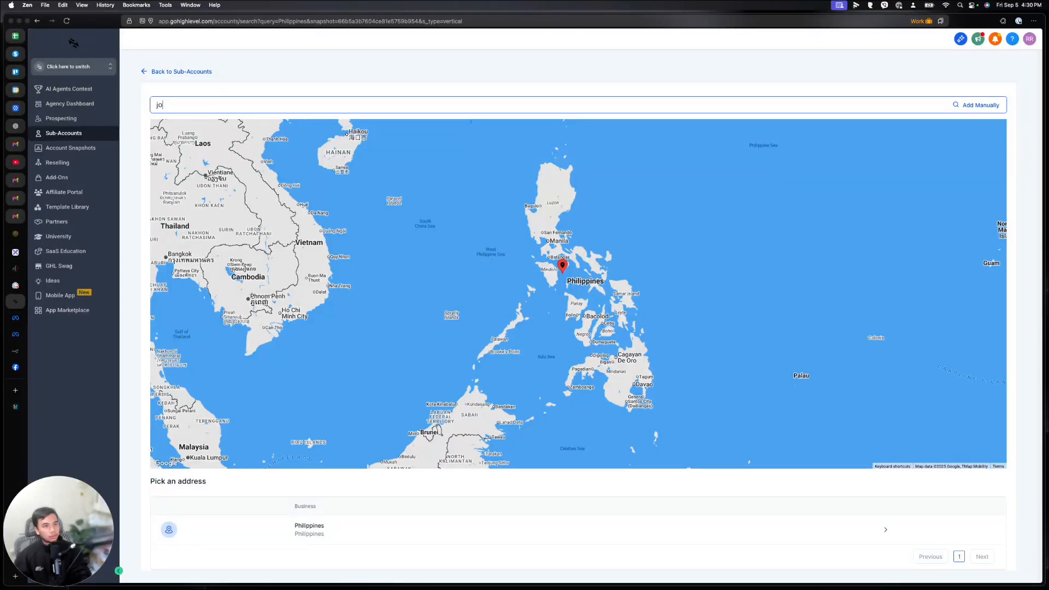
type("llibee")
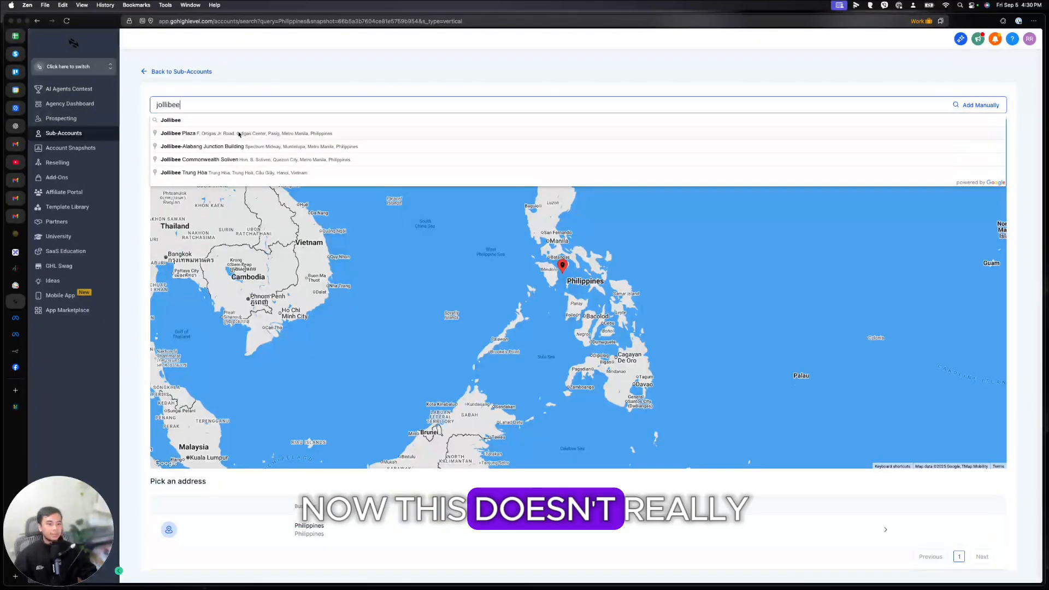
left_click(233, 145)
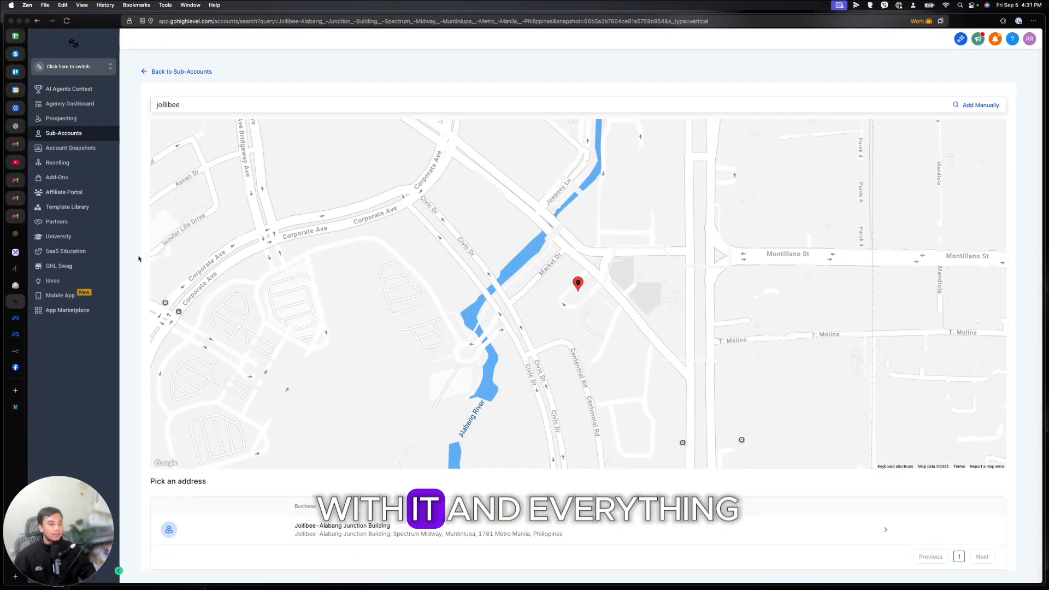
Step: Use the Jollibee location and fill in the owner's first name, last name and email
left_click(369, 533)
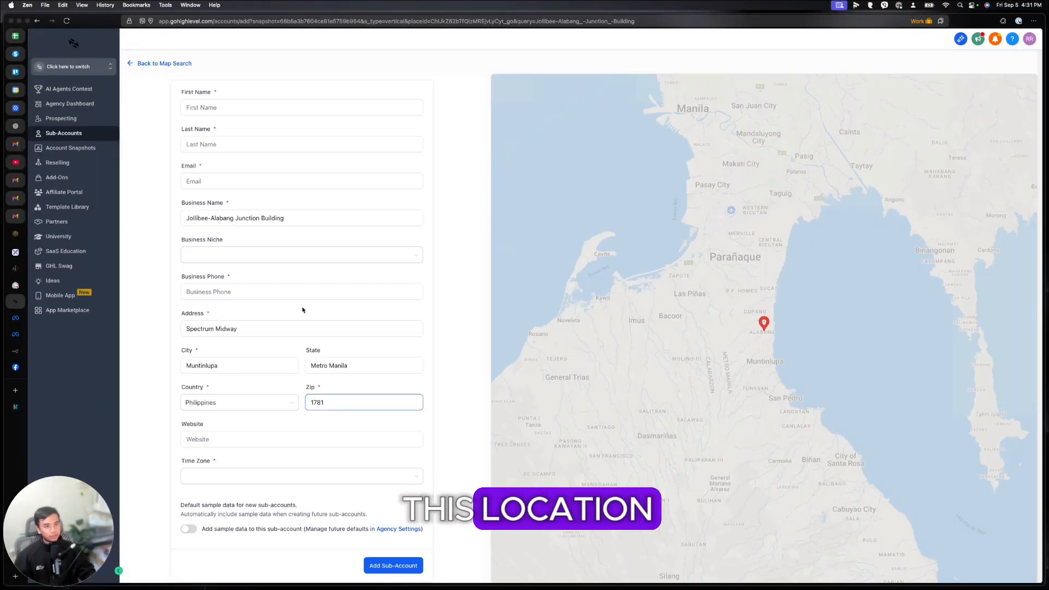
left_click(243, 103)
key("Tab")
key("Tab")
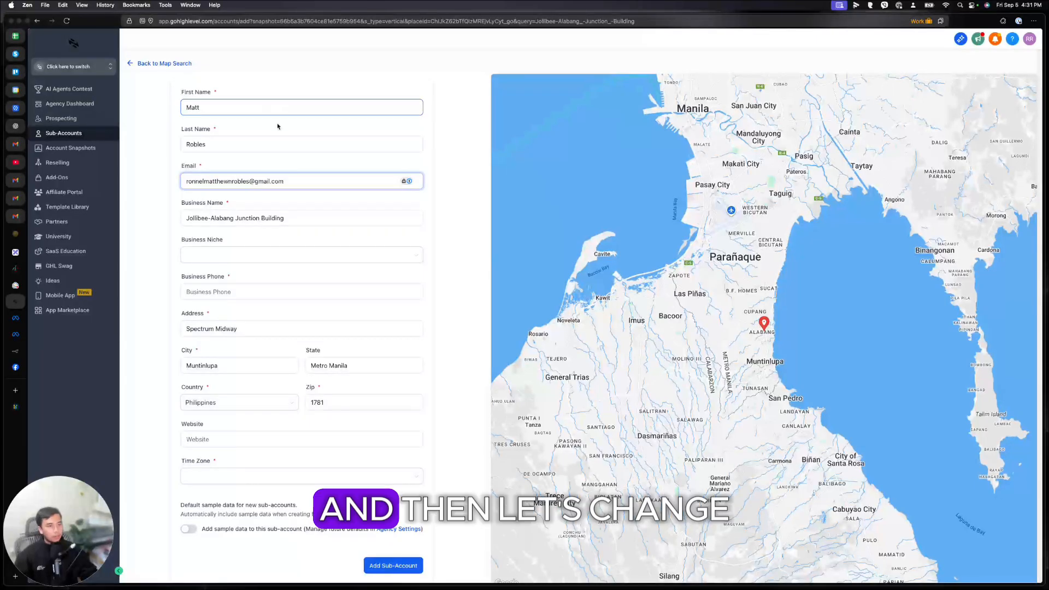
Step: Replace the business name, enter the business phone, choose Asia/Kuala_Lumpur time zone, include sample data, and create it
left_click(290, 221)
left_click_drag(291, 220, 184, 216)
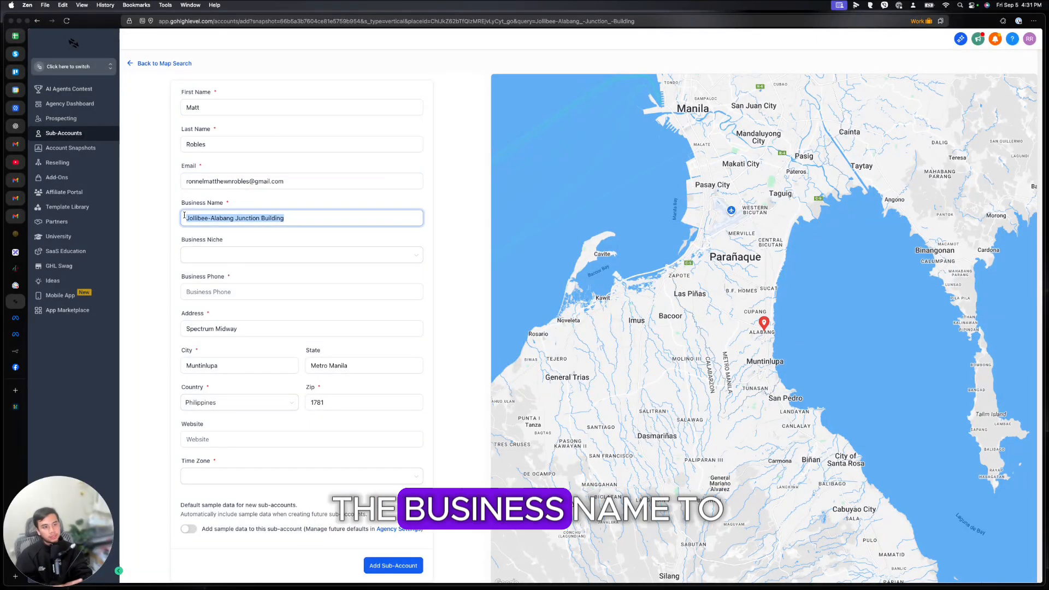
type("Matt's Business Coaching")
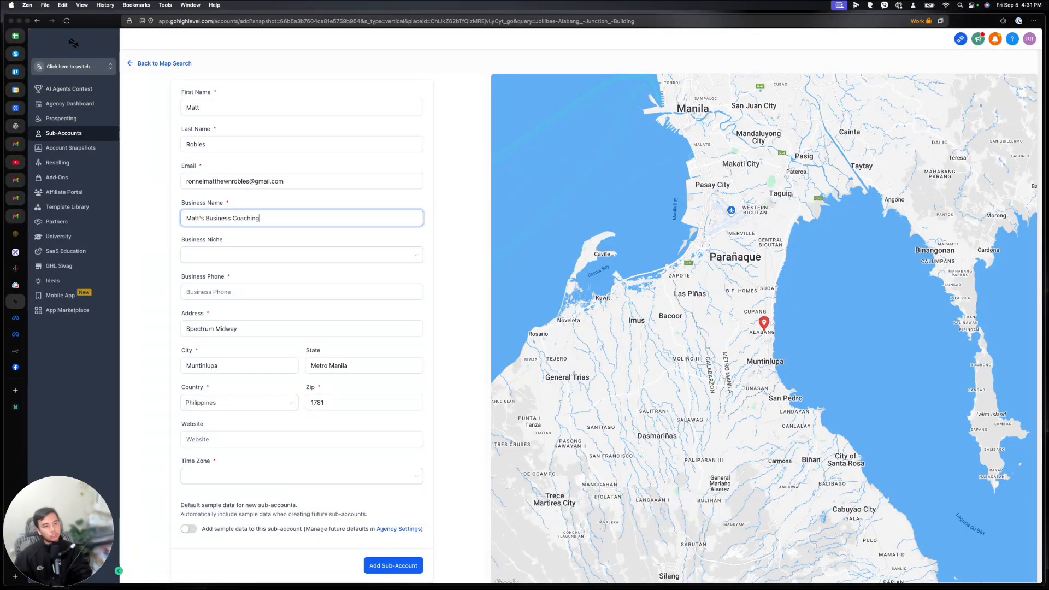
left_click(258, 291)
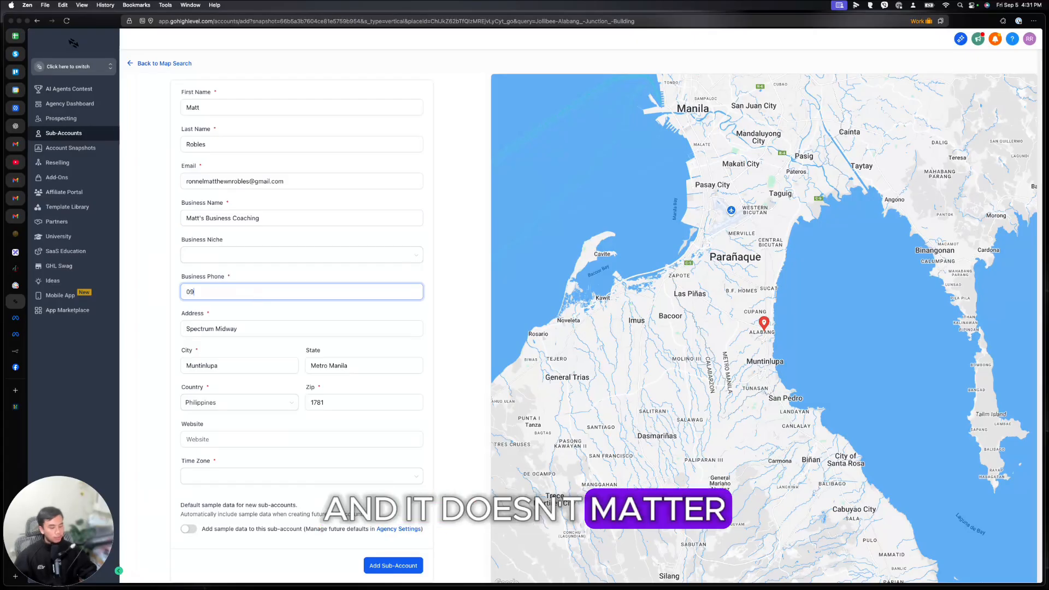
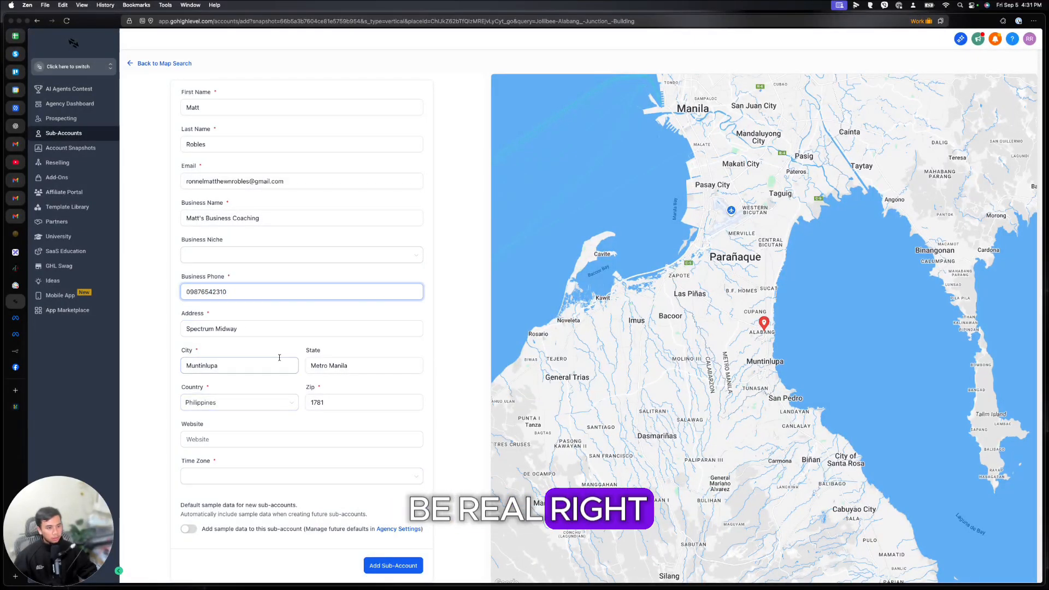
left_click(349, 476)
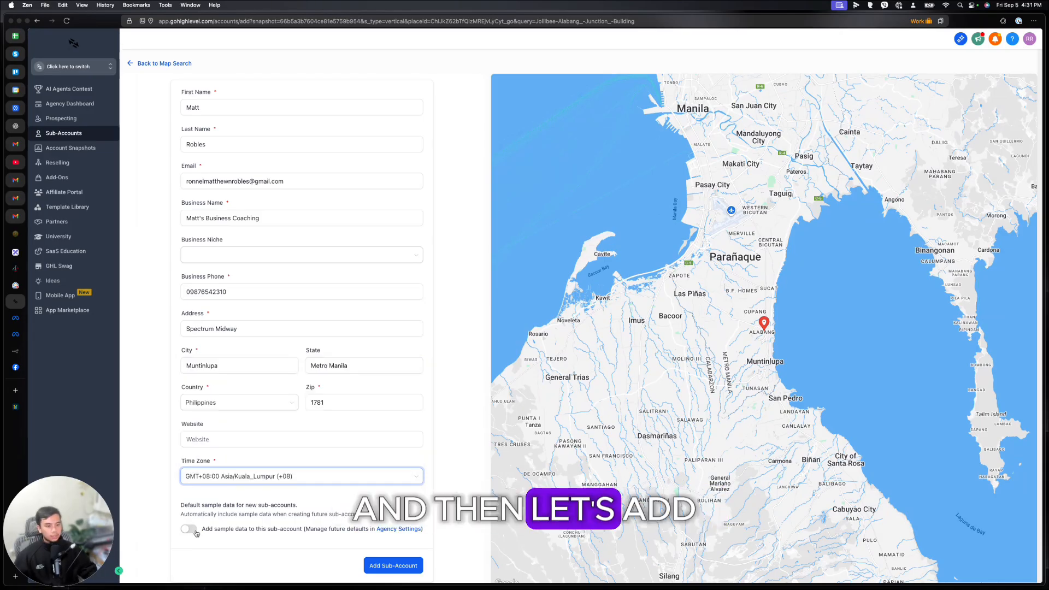
left_click(189, 529)
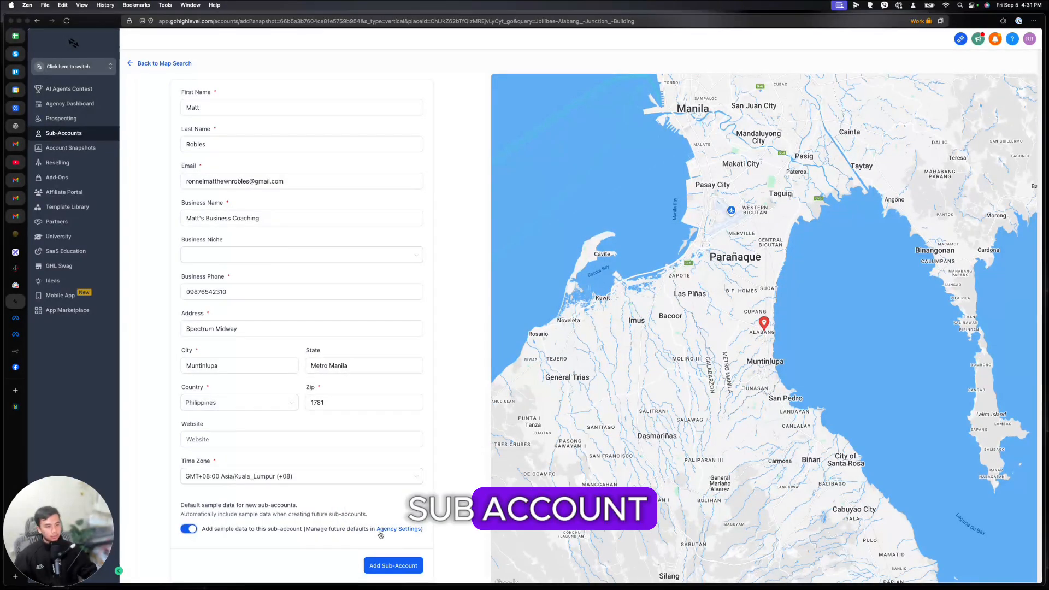
left_click(389, 565)
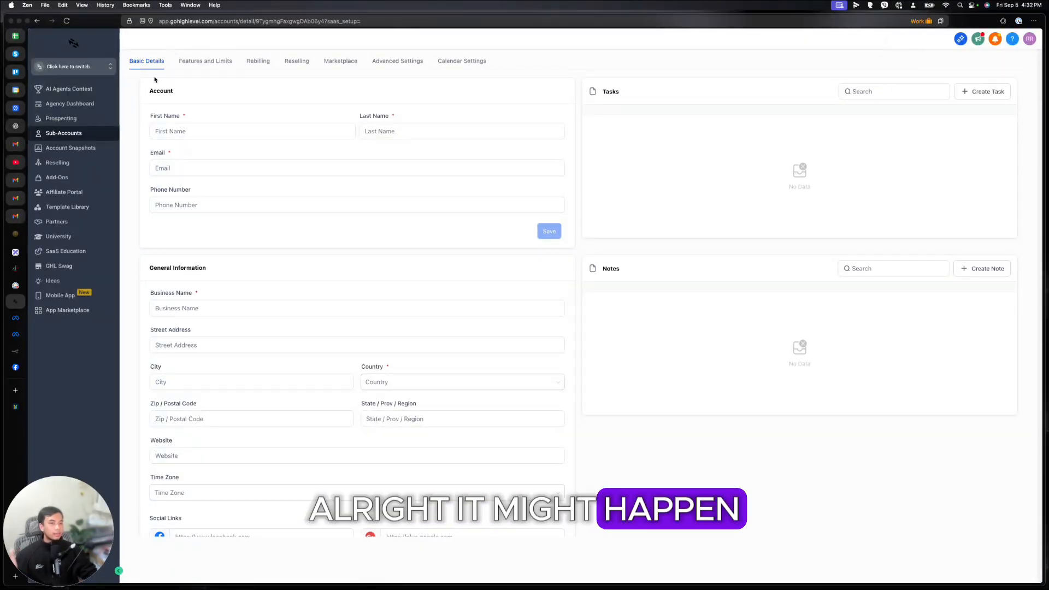
Step: Search sub-accounts for 'Business' and open the Muntinlupa Business Coaching sub-account's Basic Details
left_click(70, 136)
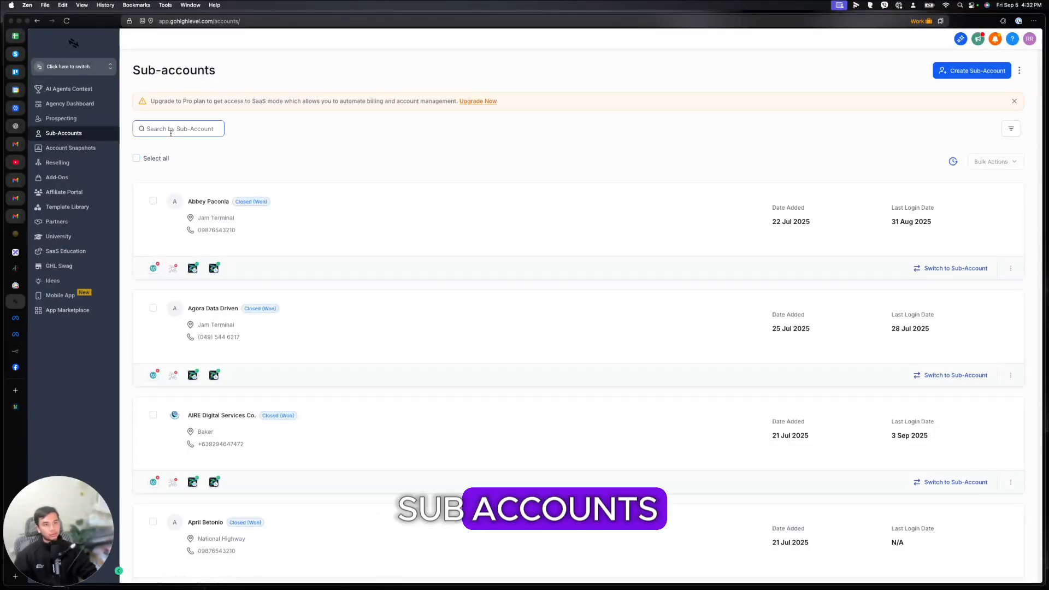
left_click(171, 129)
type("Matt")
key("super+a")
type("Business")
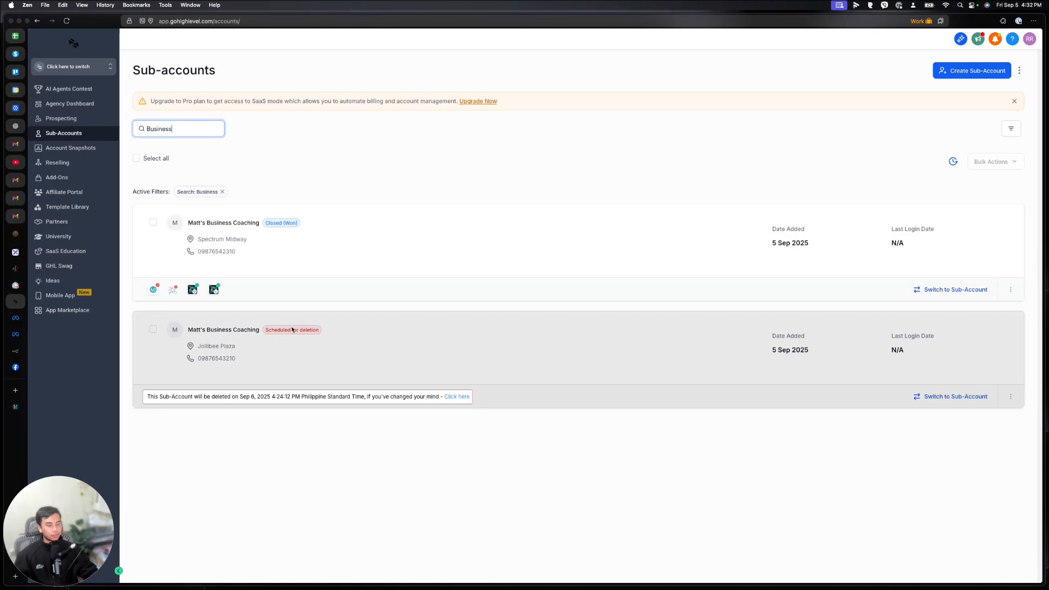
left_click(246, 227)
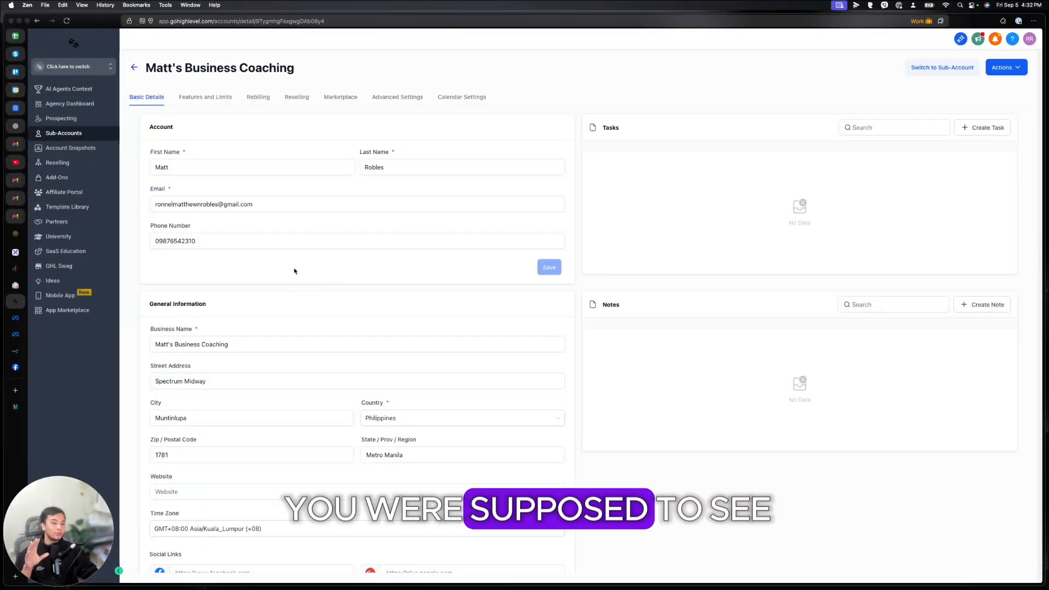
scroll(303, 255, "down", 5)
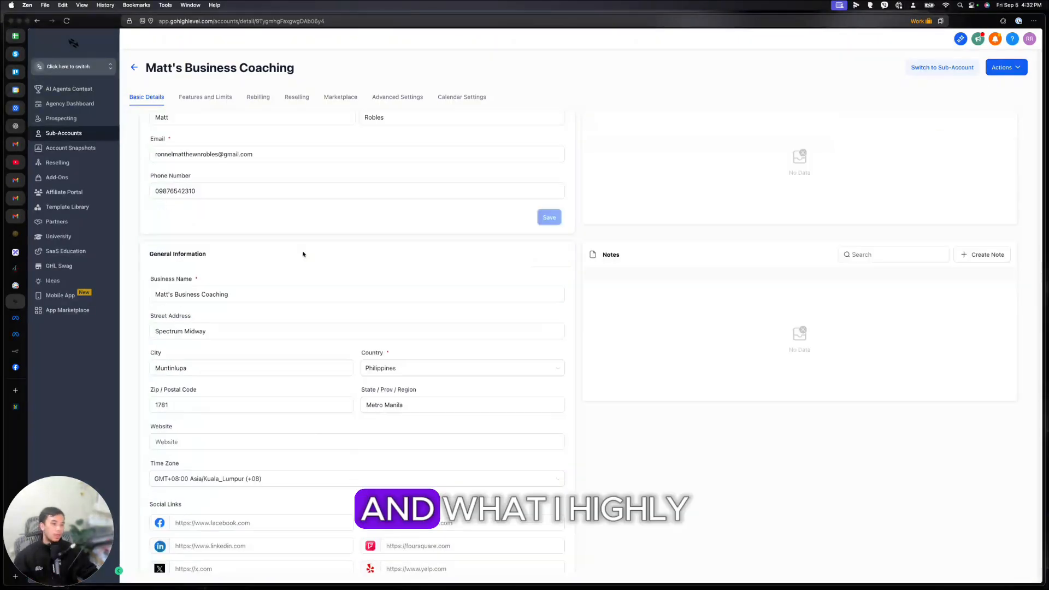
scroll(298, 295, "up", 1)
scroll(295, 297, "up", 5)
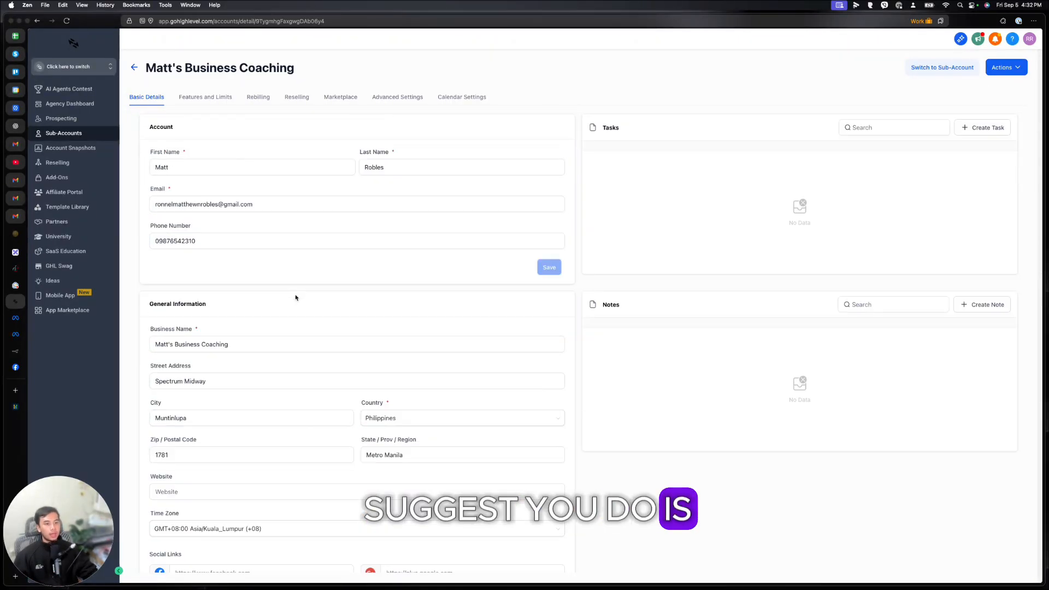
scroll(210, 202, "down", 5)
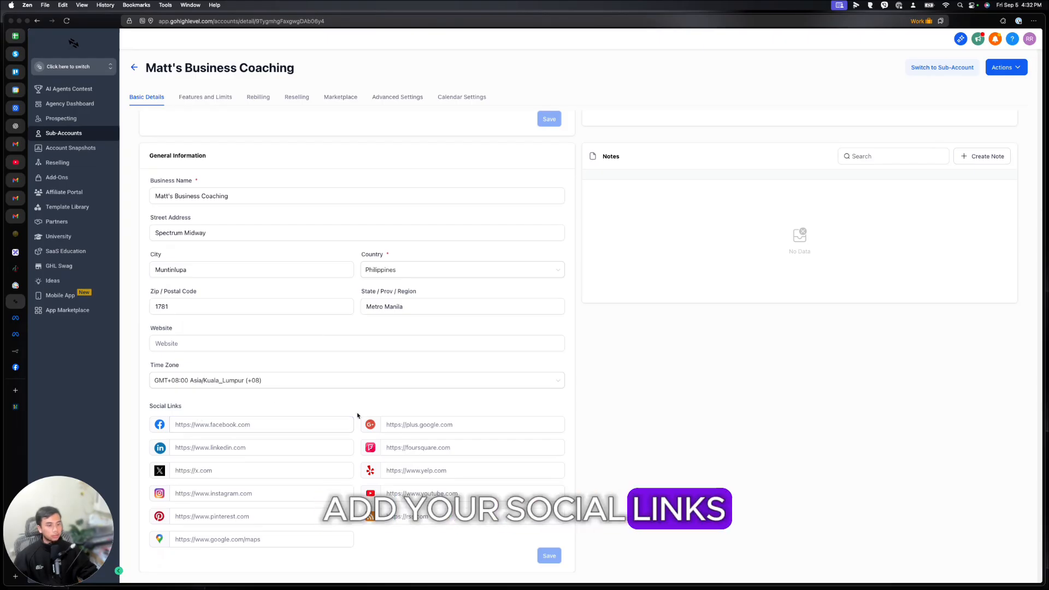
scroll(207, 107, "up", 5)
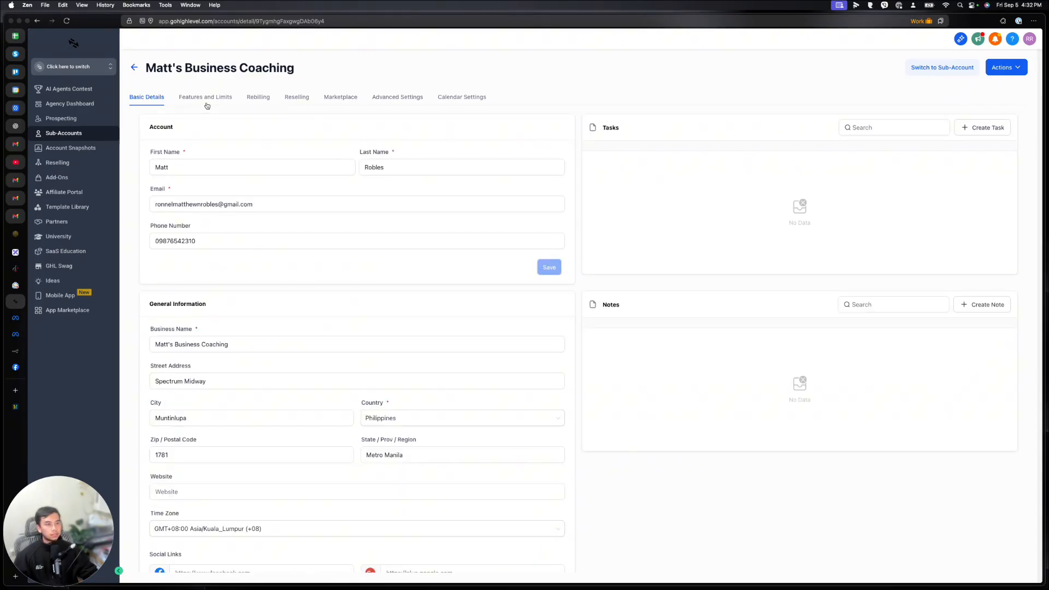
Step: Check the Features and Limits, Rebilling and Reselling tabs, then switch into the sub-account
left_click(206, 103)
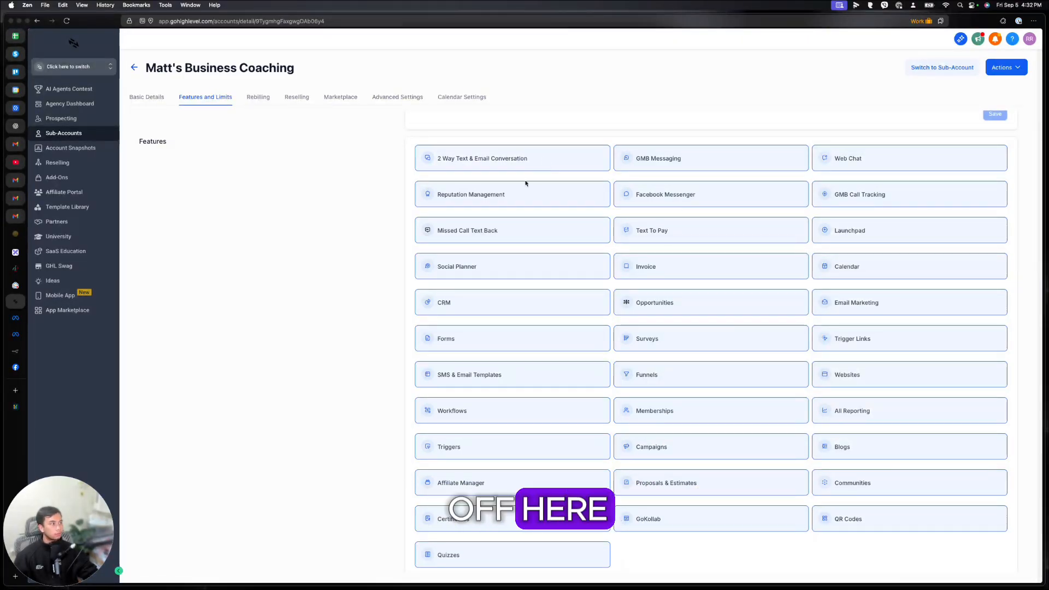
scroll(525, 177, "up", 3)
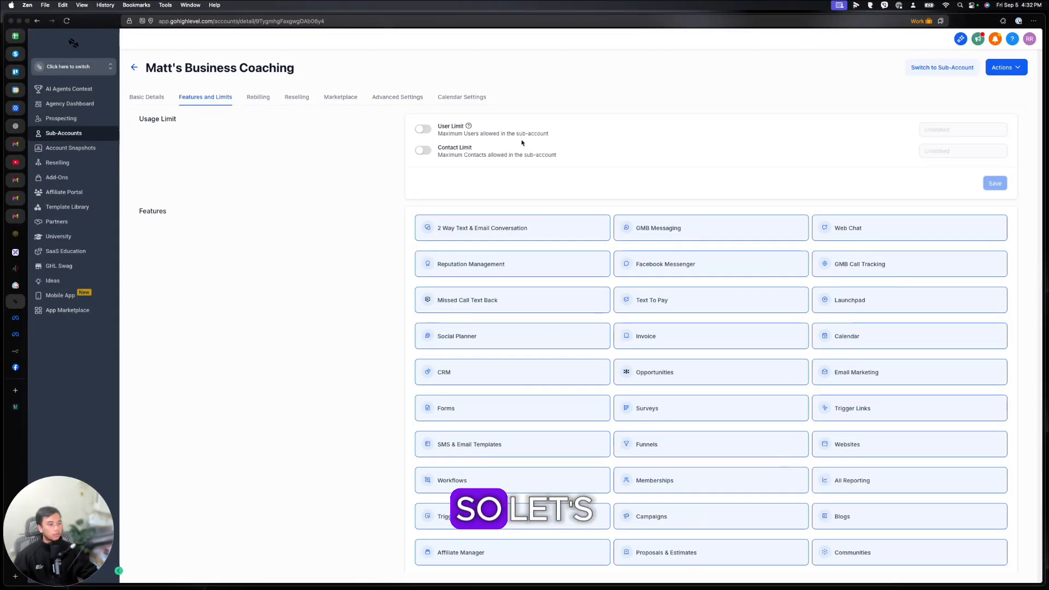
left_click(259, 98)
left_click(300, 98)
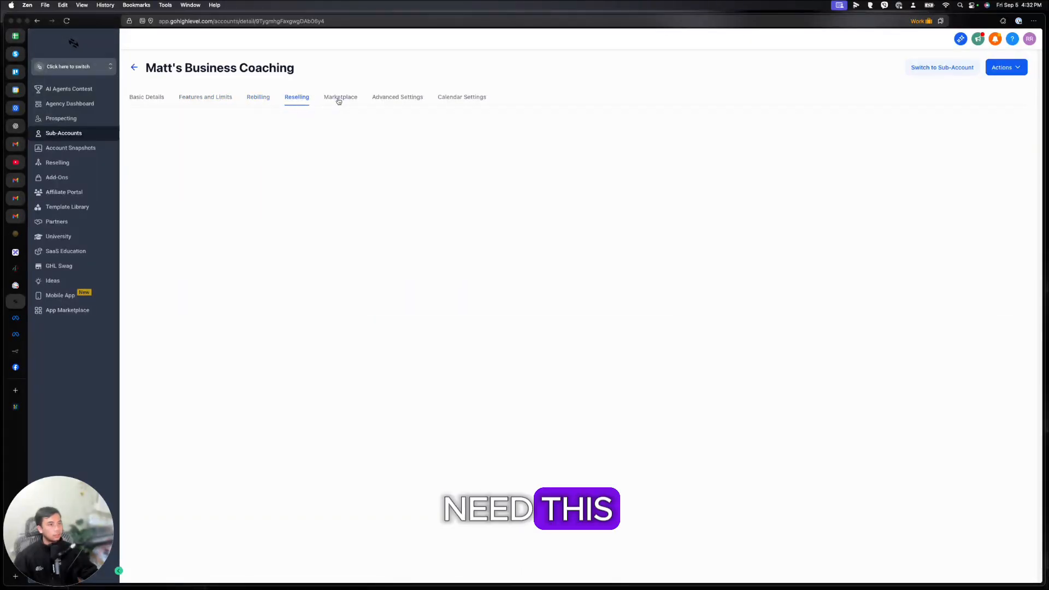
left_click(929, 67)
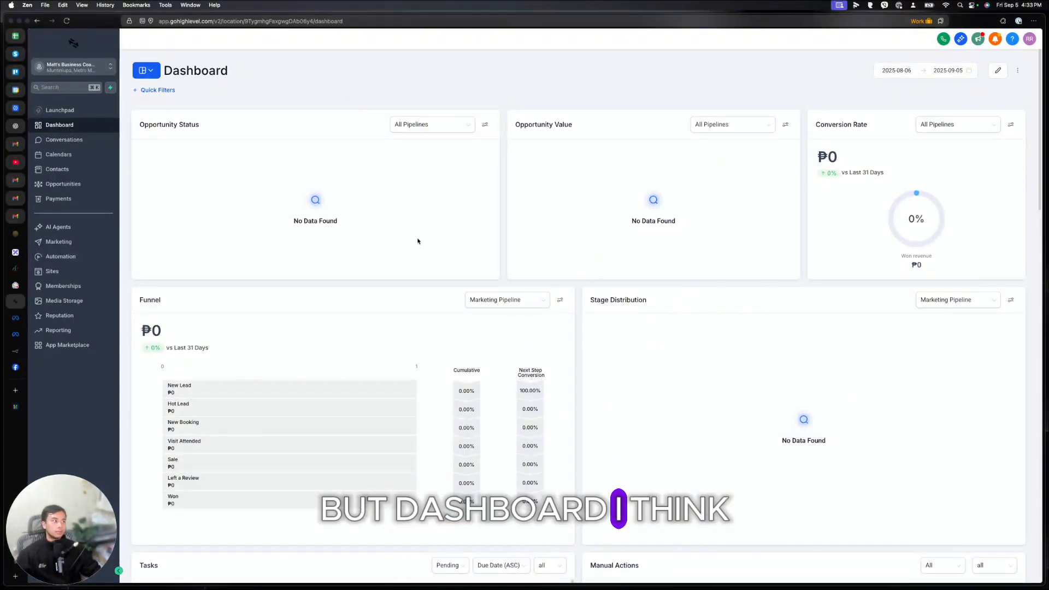
Step: Put the dashboard into edit mode and try moving the Opportunity Status widget
scroll(418, 240, "down", 5)
scroll(614, 263, "down", 12)
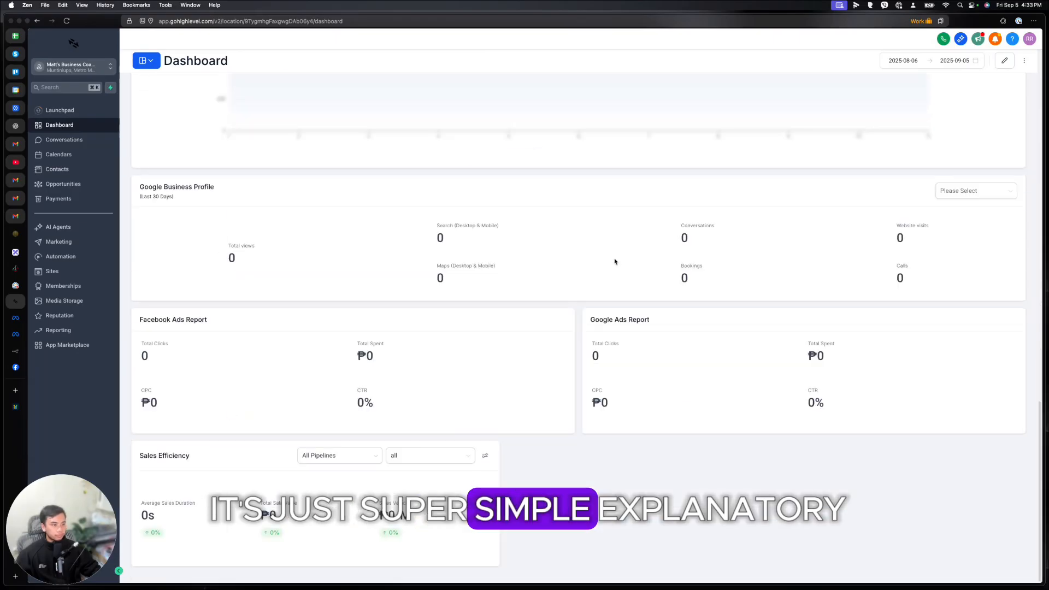
scroll(578, 312, "up", 15)
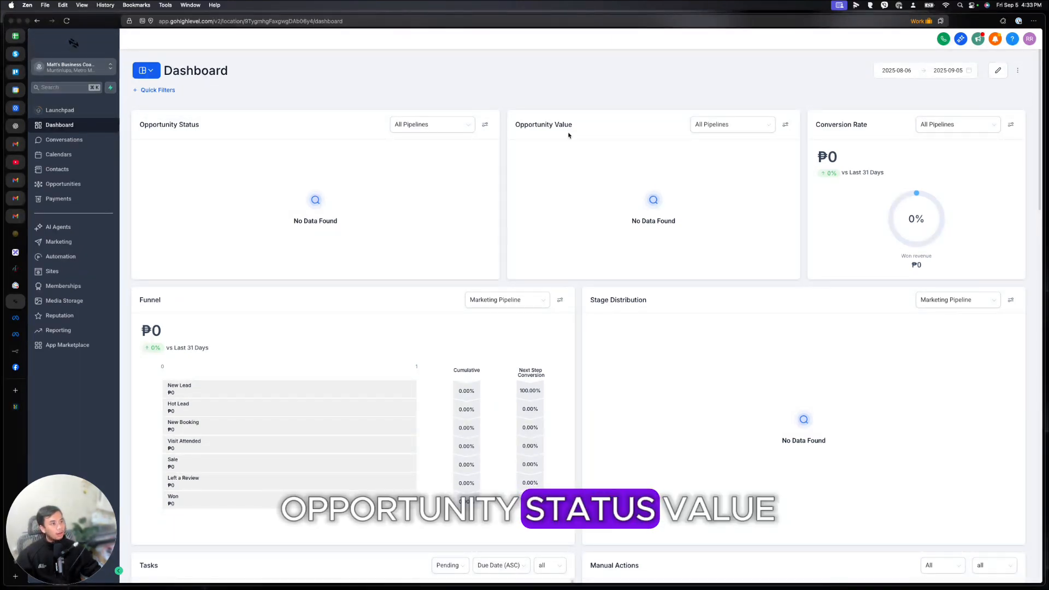
scroll(743, 284, "down", 14)
scroll(743, 283, "up", 14)
left_click(999, 72)
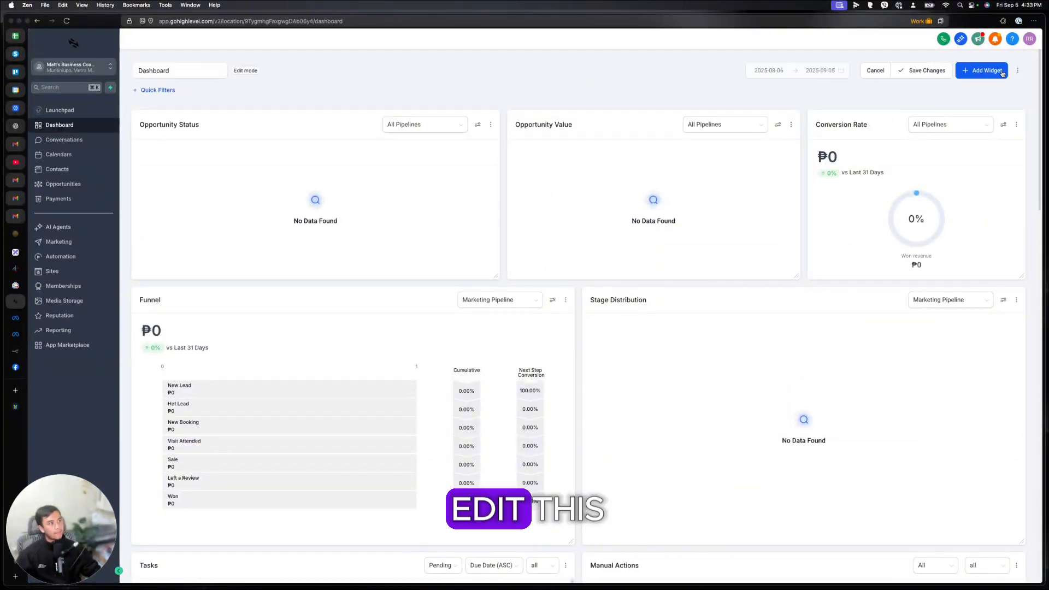
left_click_drag(137, 125, 153, 102)
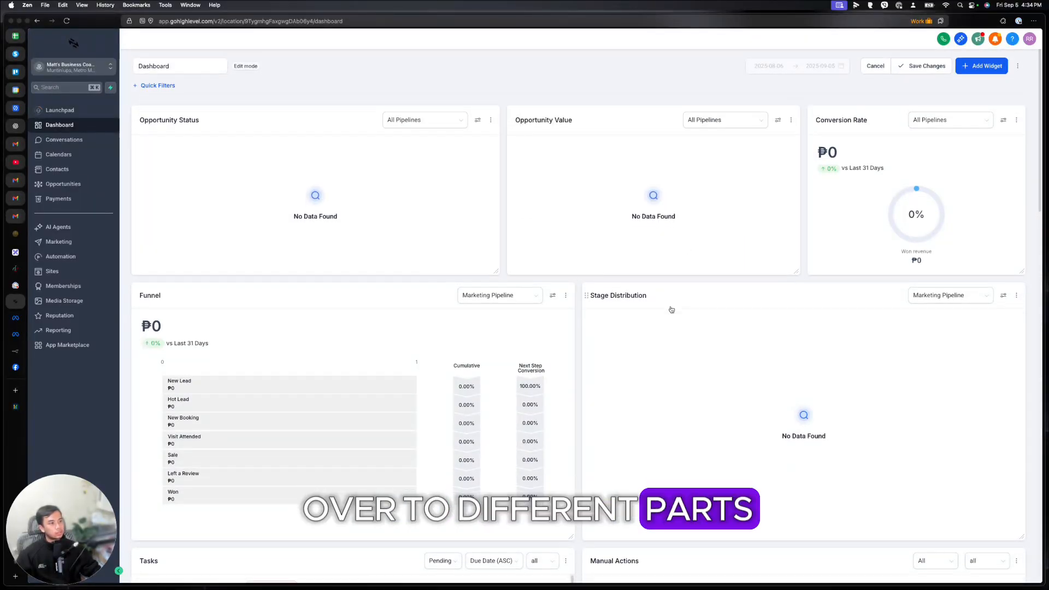
Step: Open the Add New Widget panel, expand the General category, then close the panel
scroll(670, 307, "down", 7)
scroll(671, 308, "up", 8)
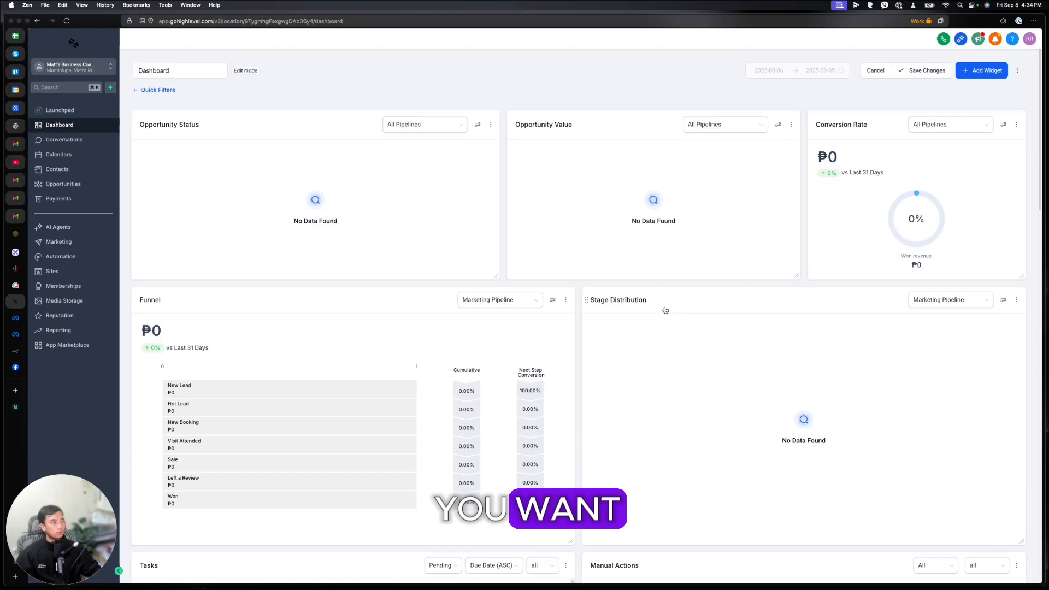
left_click(984, 71)
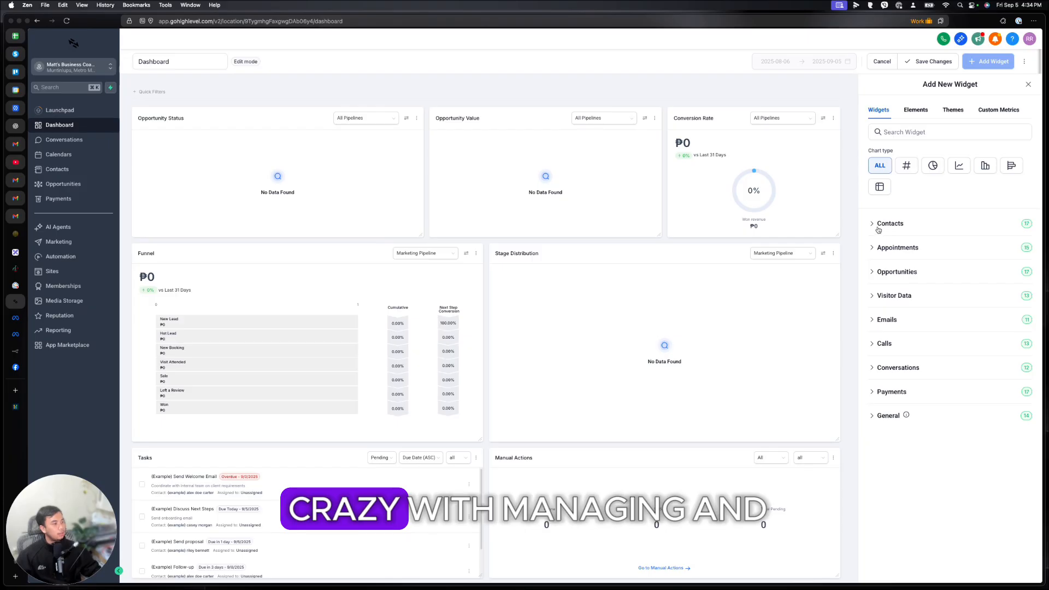
left_click(879, 418)
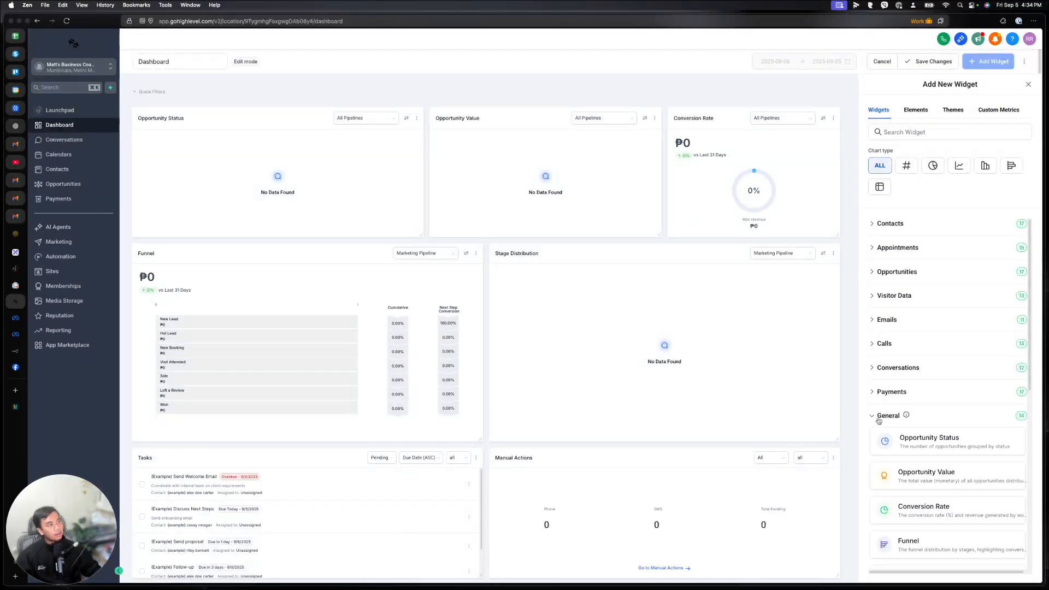
left_click(1029, 83)
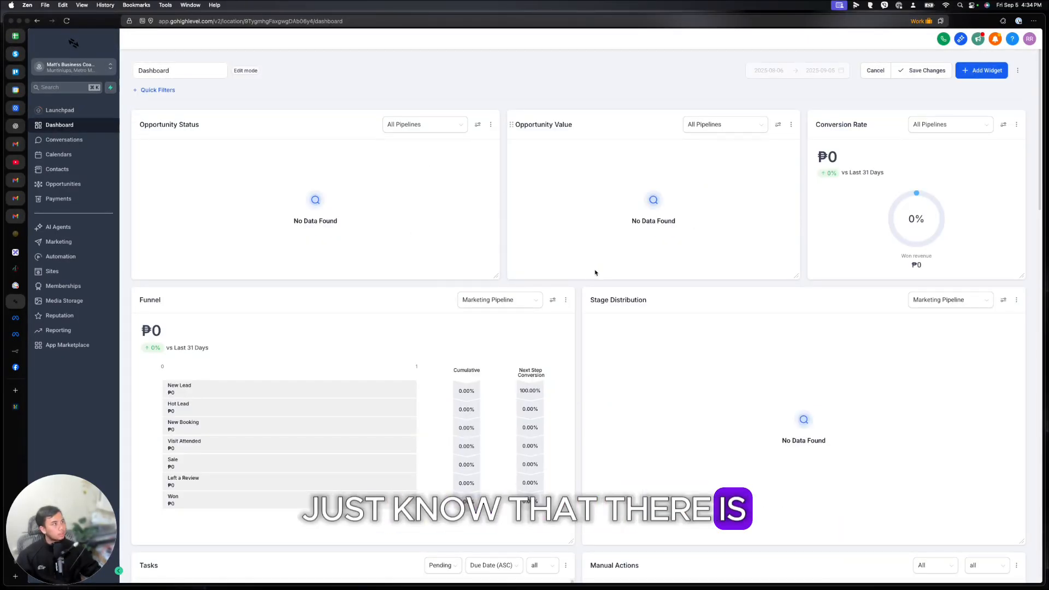
scroll(352, 266, "down", 15)
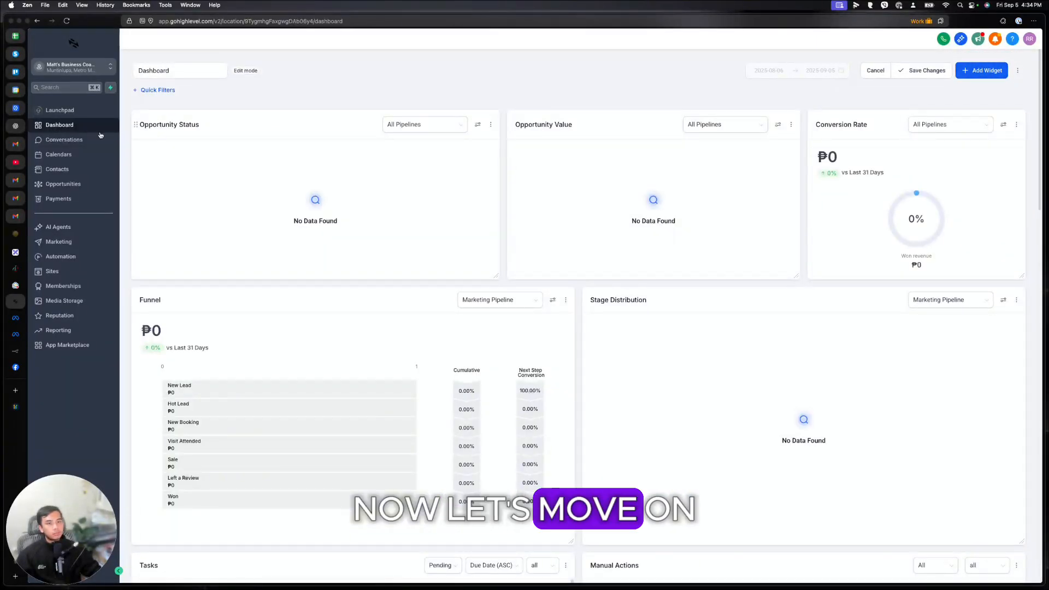
Step: Go from Conversations to Calendars and Calendar Settings, then on to Contacts
left_click(99, 137)
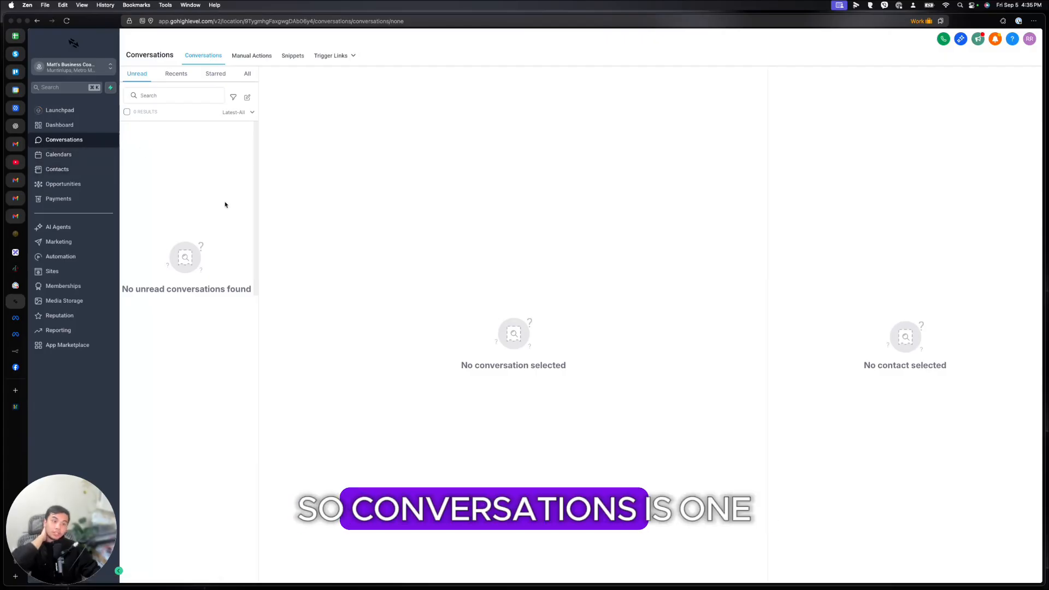
left_click(69, 161)
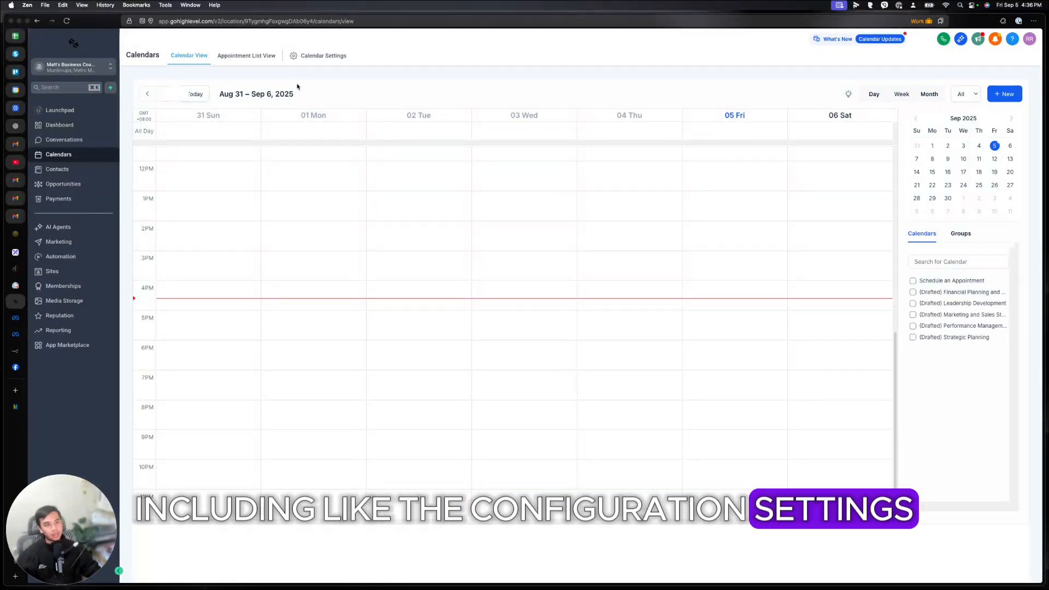
left_click(298, 60)
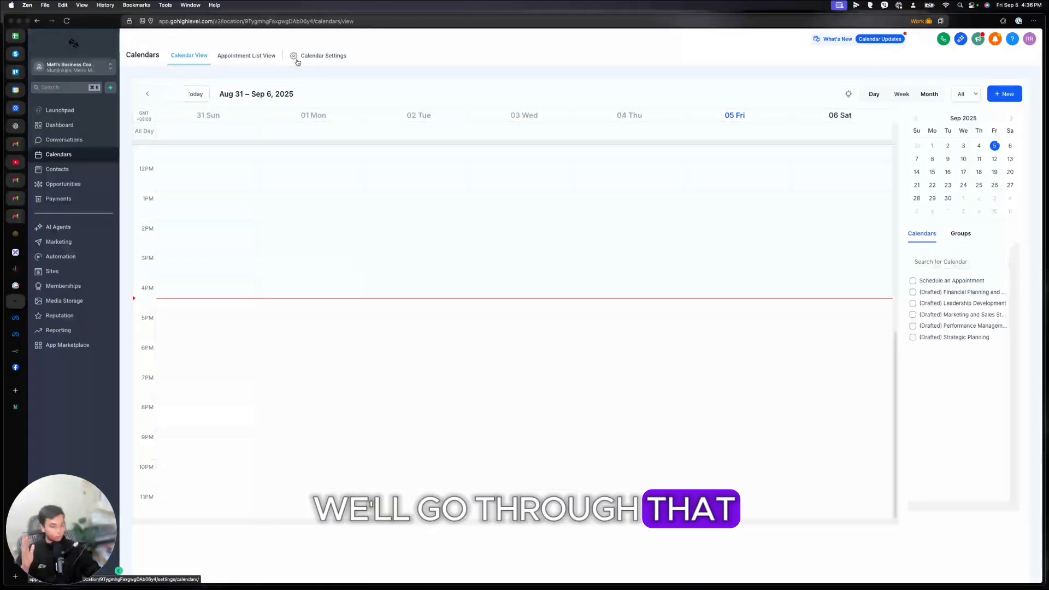
left_click(59, 169)
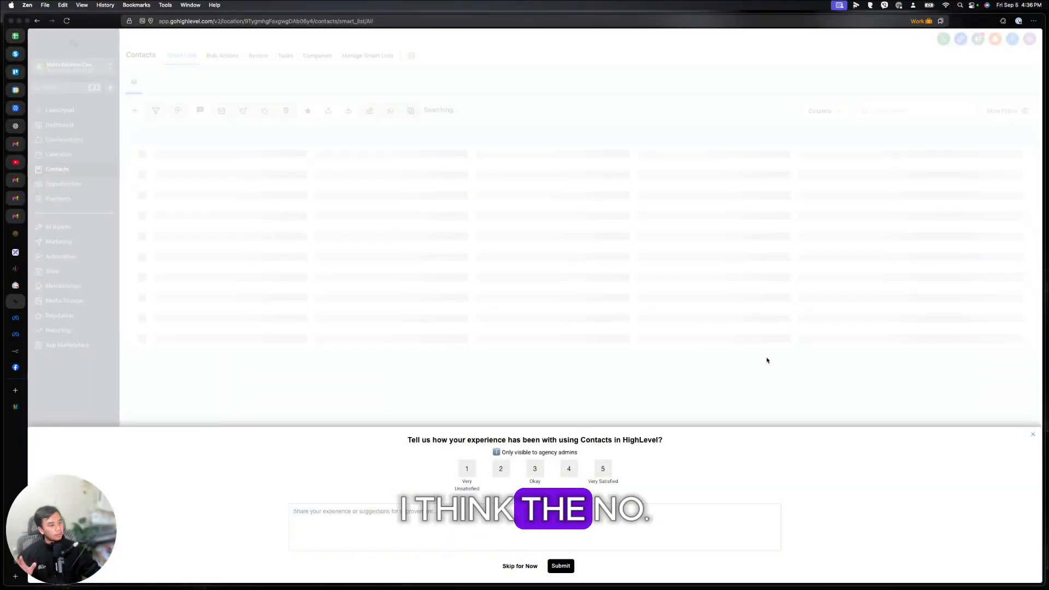
Step: Close the feedback survey and open the first sample contact in the Contacts list
left_click(1032, 435)
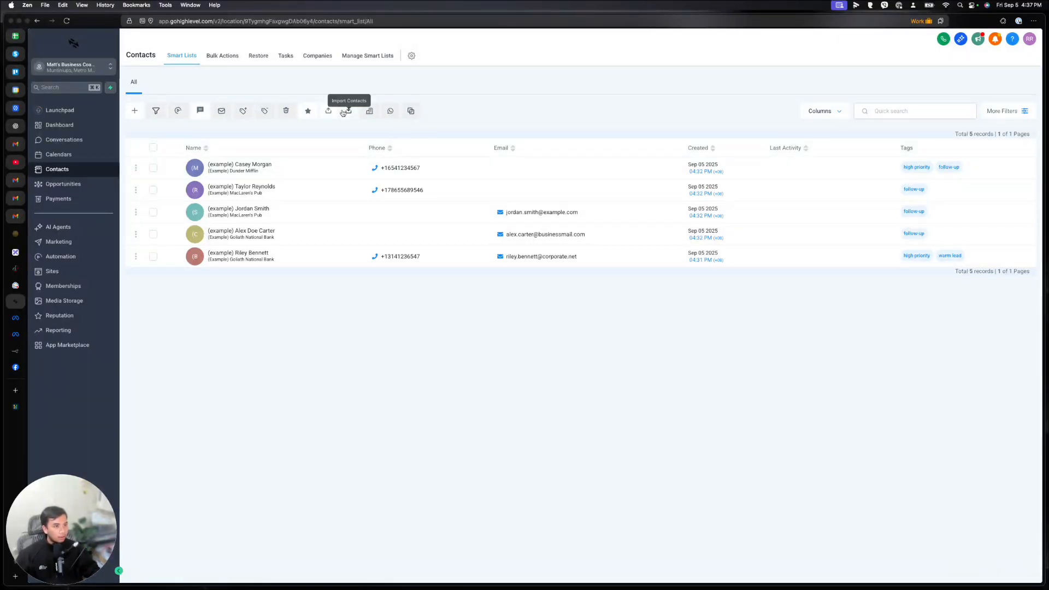
left_click(267, 164)
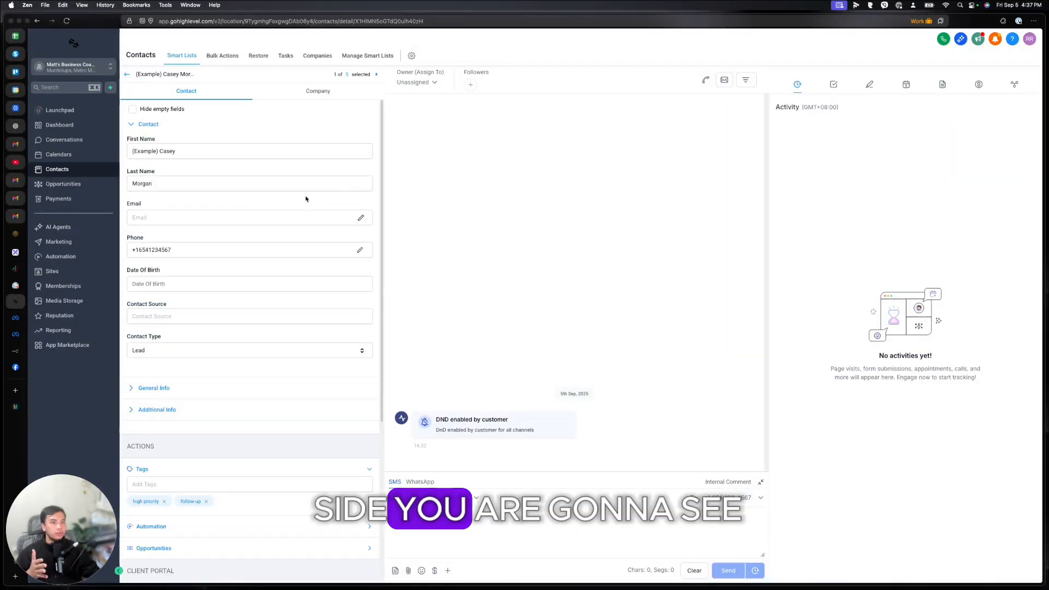
Step: Expand General Info on the sample contact to show its Dunder Mifflin business, Philippines country and DND settings
scroll(221, 311, "down", 5)
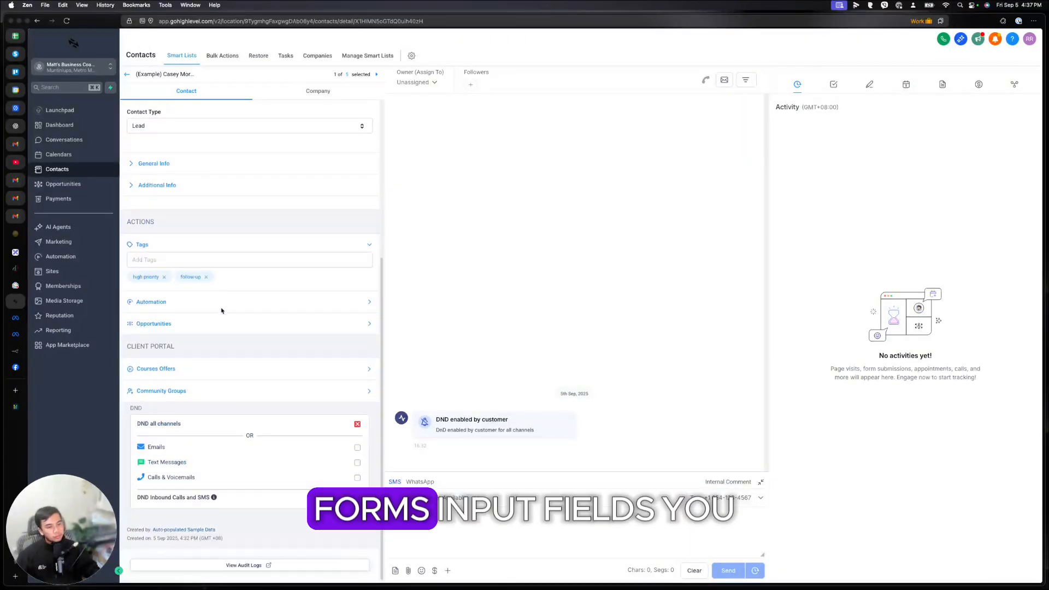
scroll(221, 310, "up", 5)
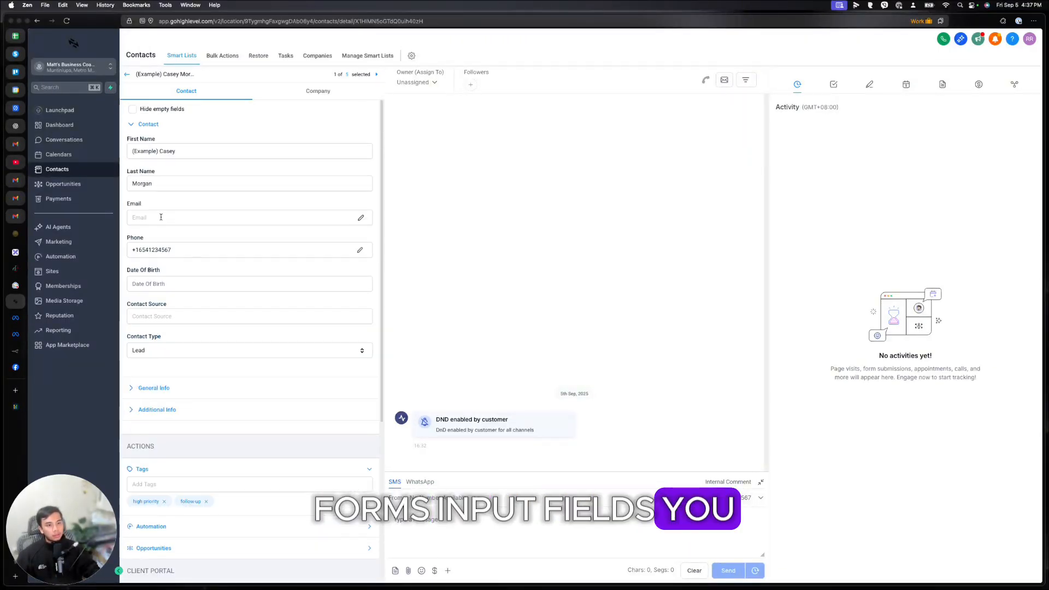
left_click(322, 217)
scroll(147, 241, "down", 1)
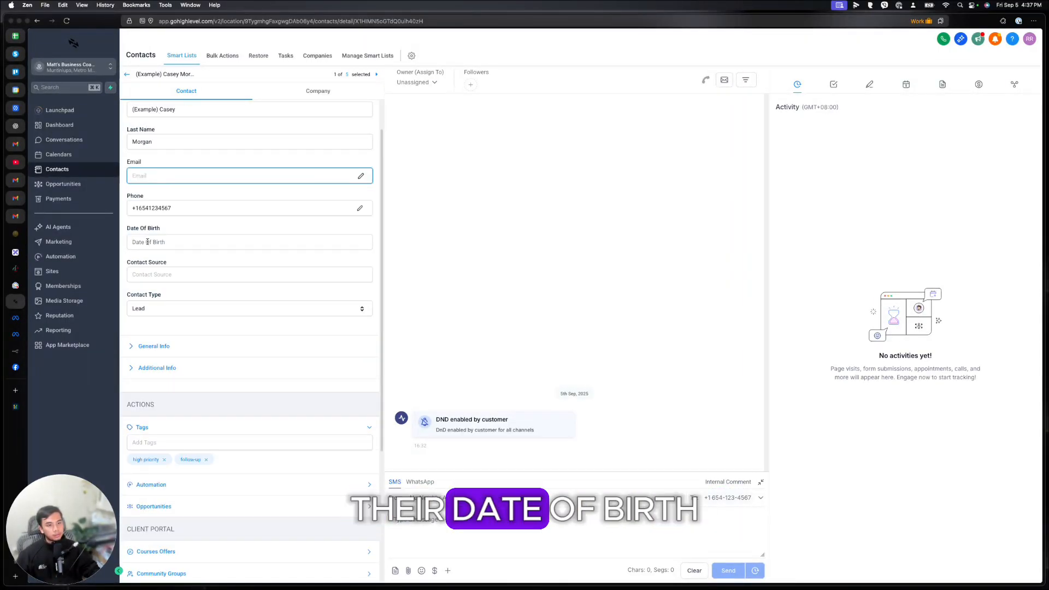
scroll(150, 314, "down", 1)
left_click(148, 301)
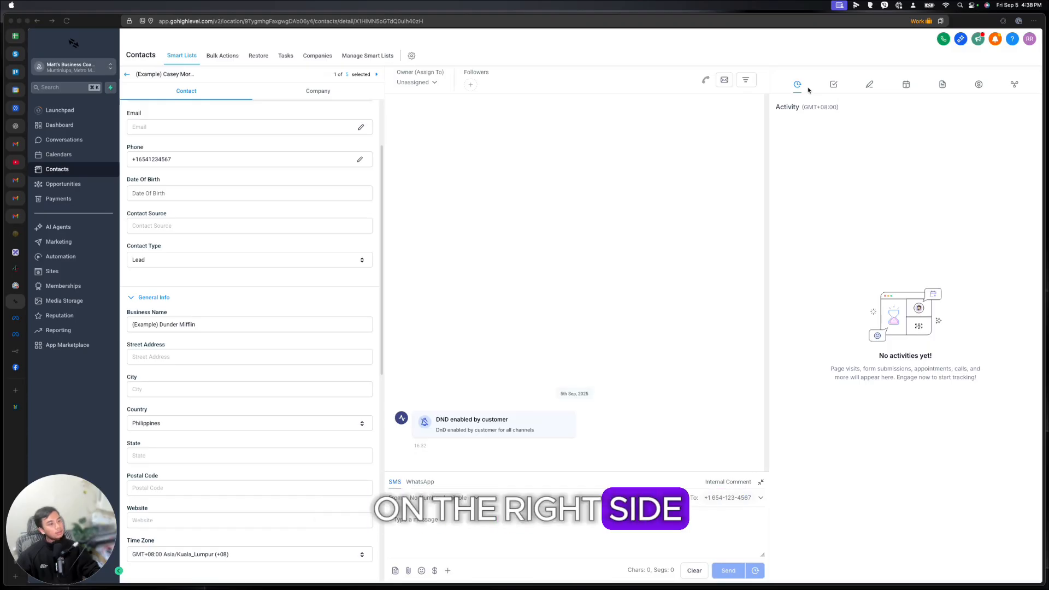
Step: Step through the contact's Tasks, Notes, Appointments, Documents, Payments and Associations panels
left_click(833, 85)
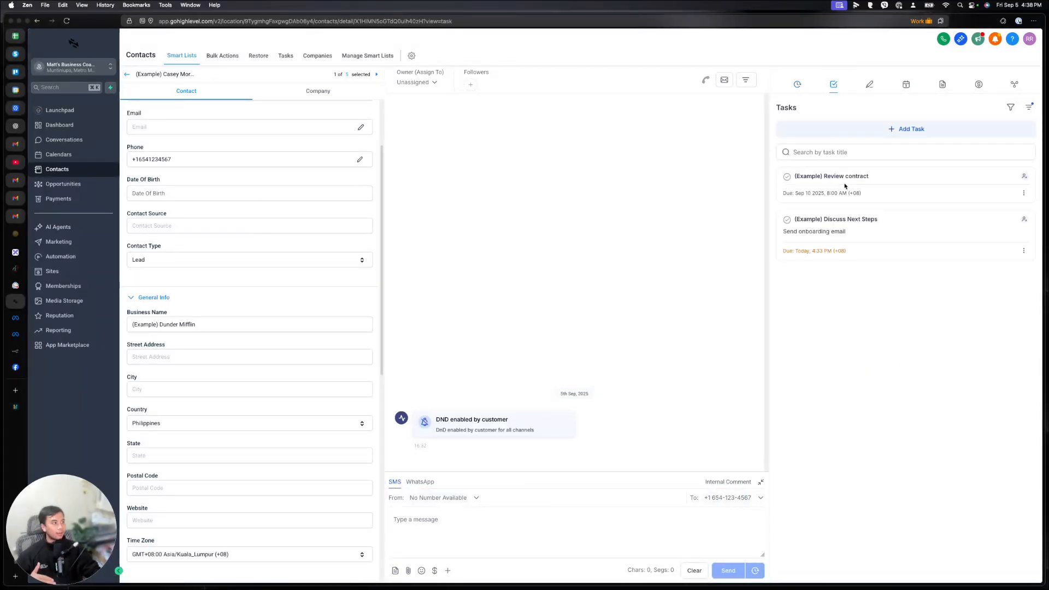
left_click(869, 84)
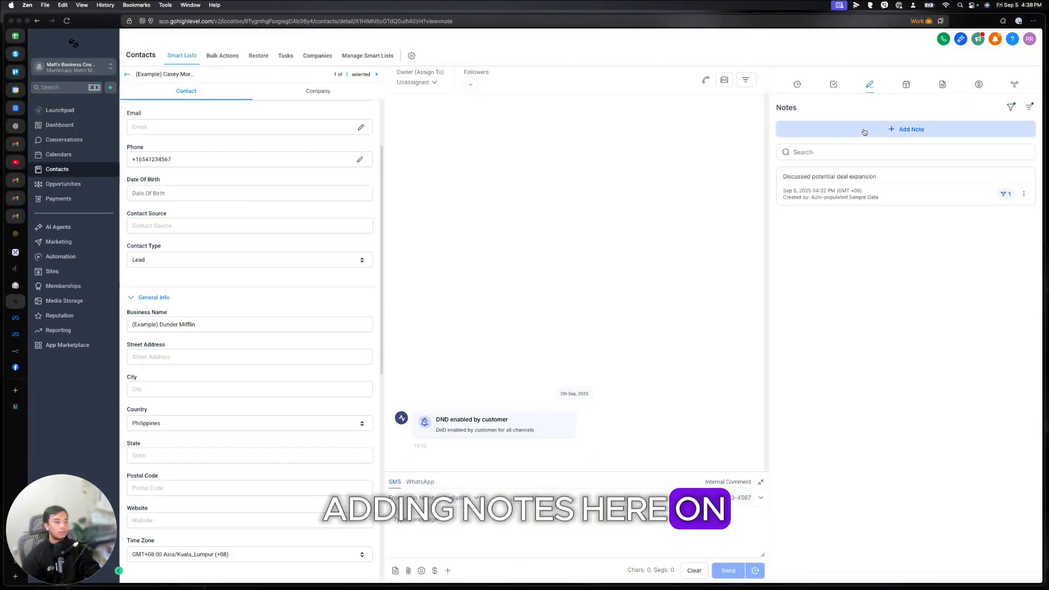
left_click(906, 85)
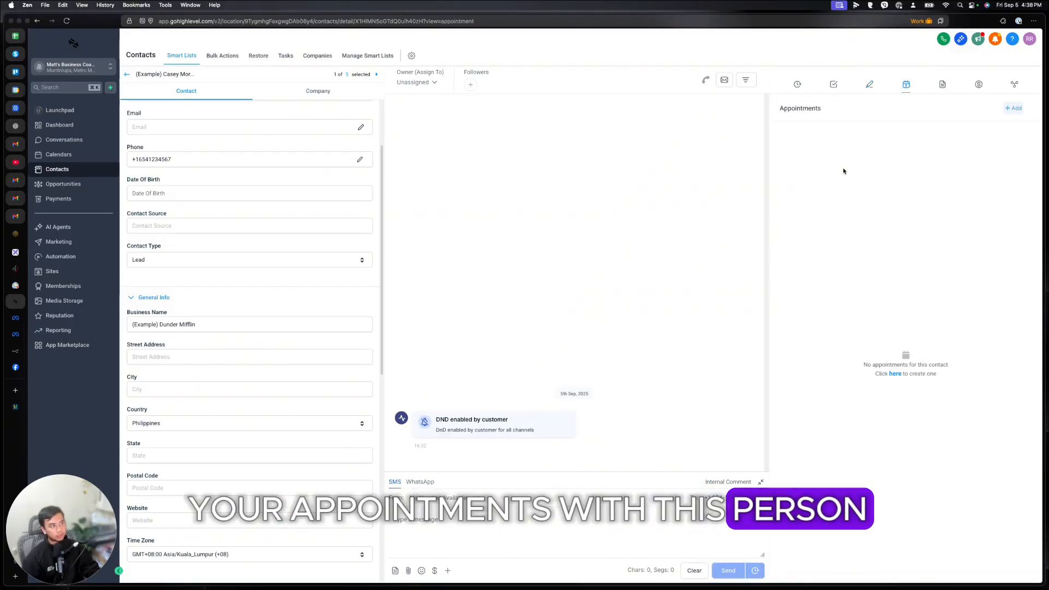
left_click(941, 85)
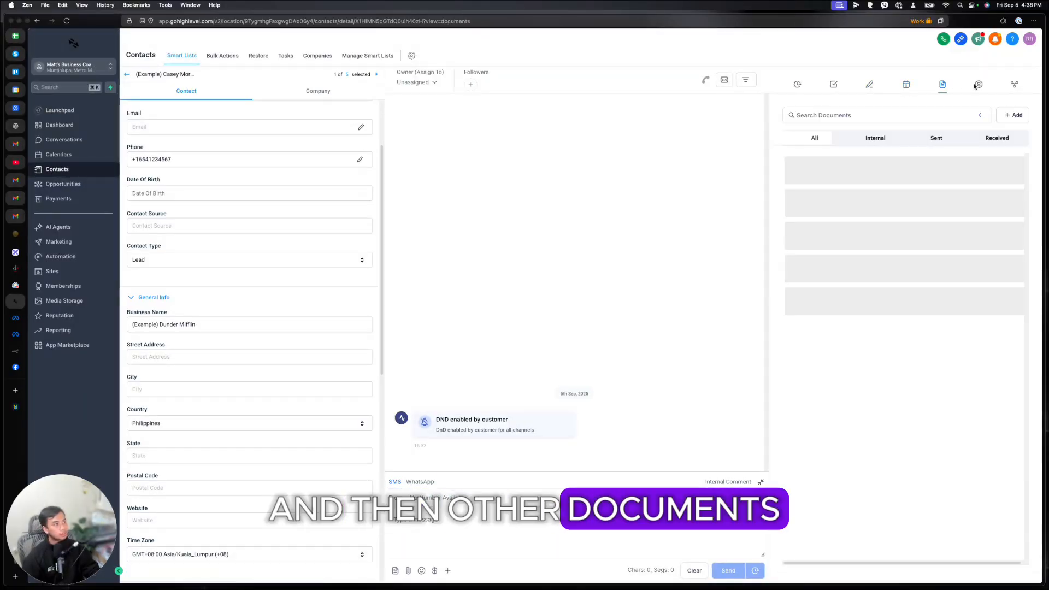
left_click(979, 86)
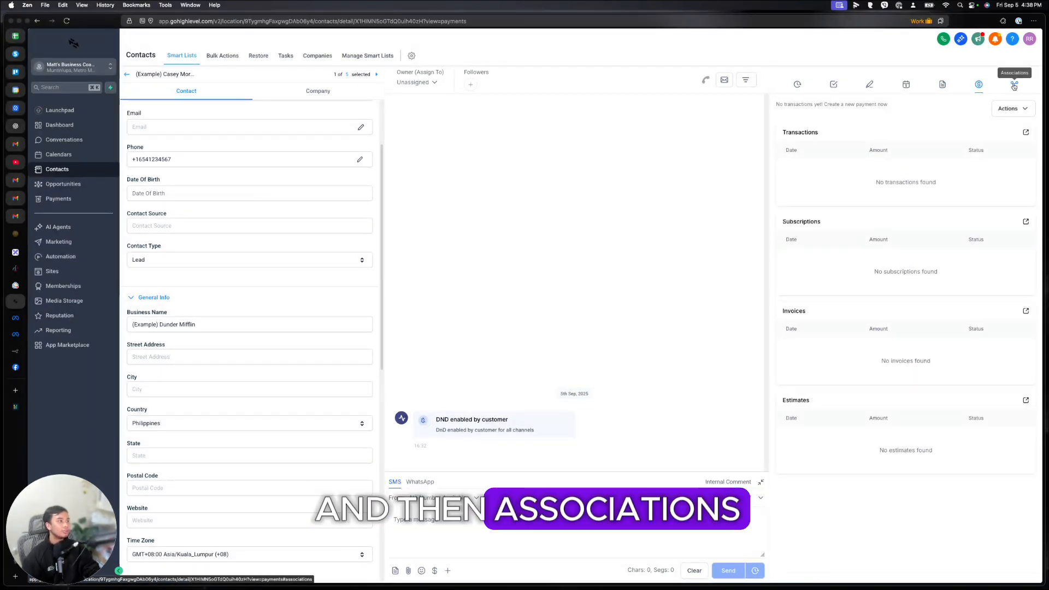
left_click(1014, 85)
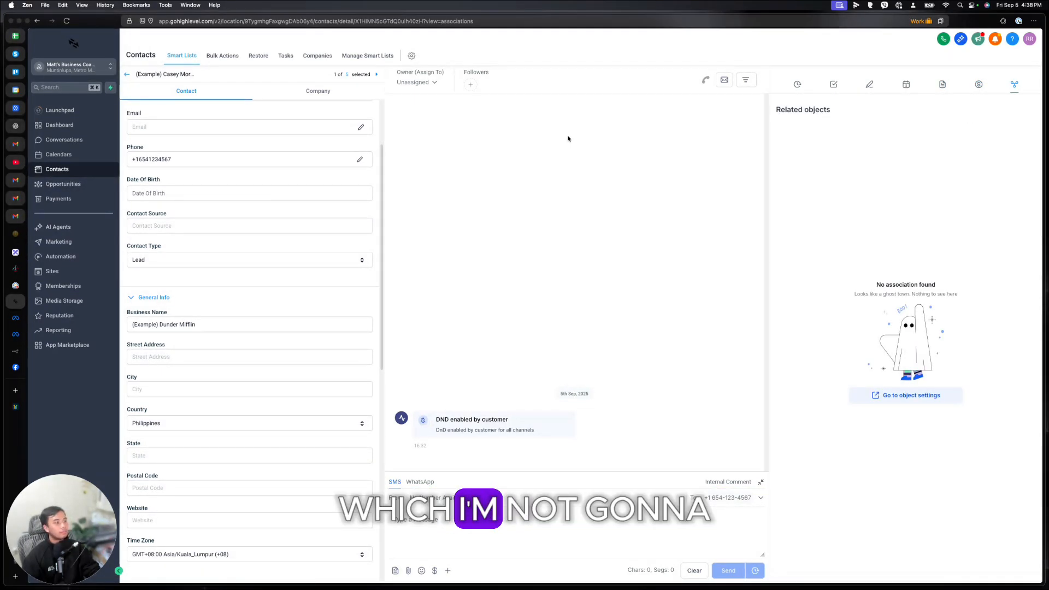
scroll(284, 358, "down", 10)
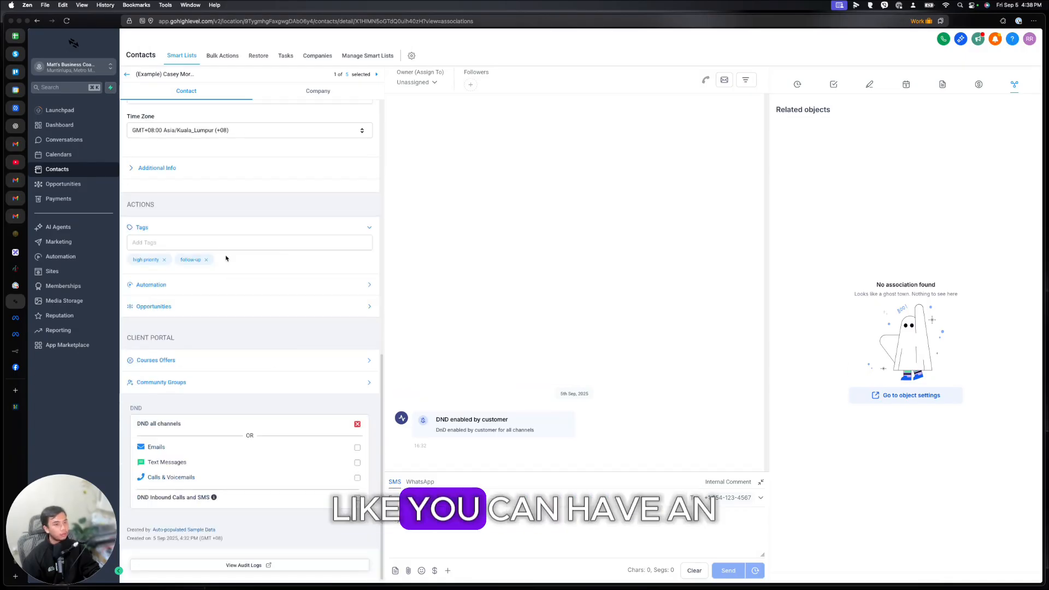
Step: Expand the Automation row under Actions to list the contact's active and past workflows
scroll(264, 288, "up", 3)
scroll(266, 290, "down", 3)
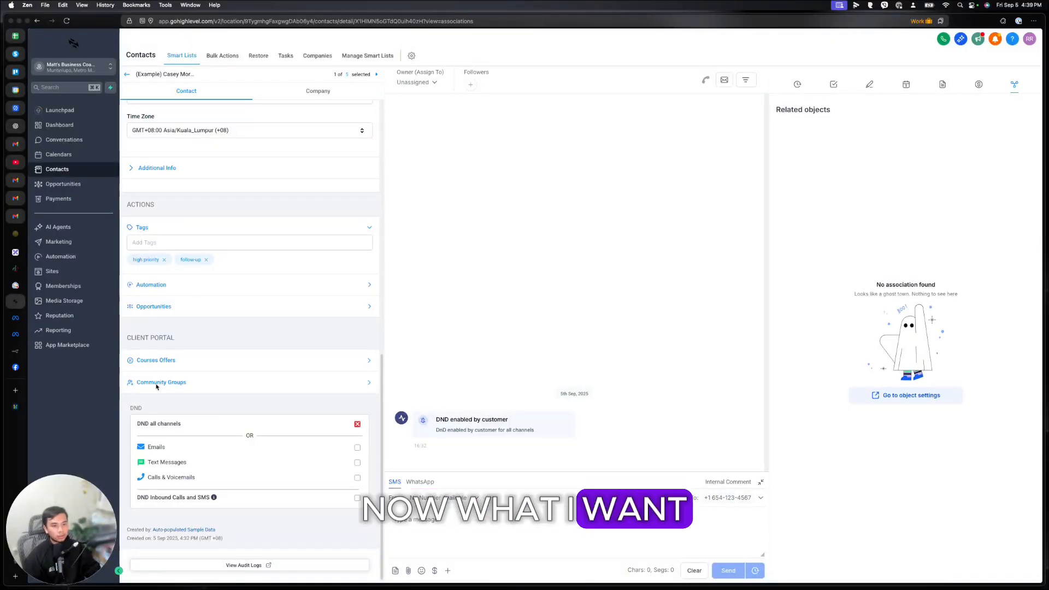
left_click(366, 285)
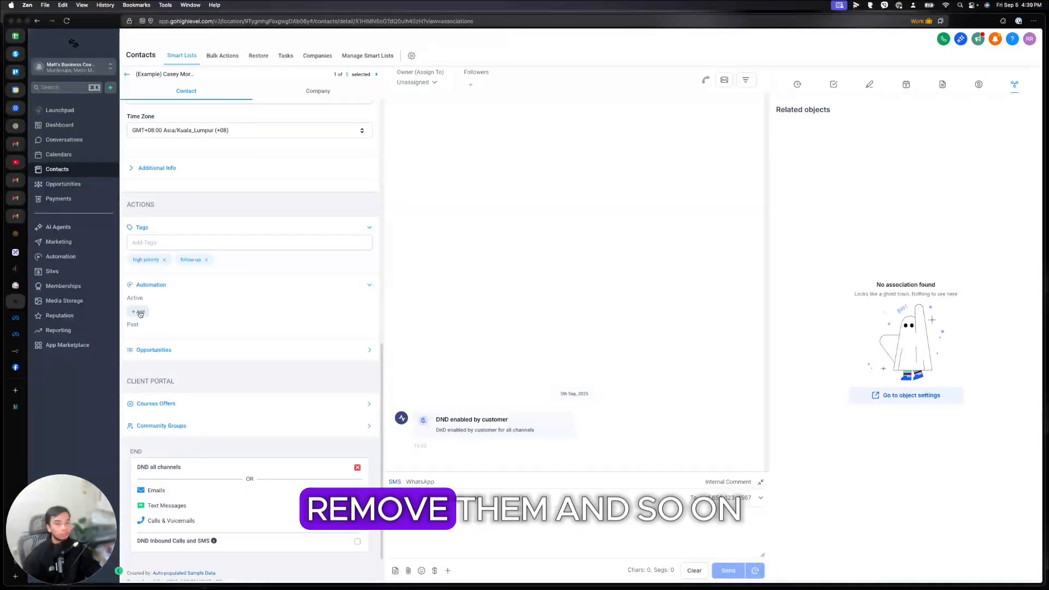
scroll(197, 351, "down", 2)
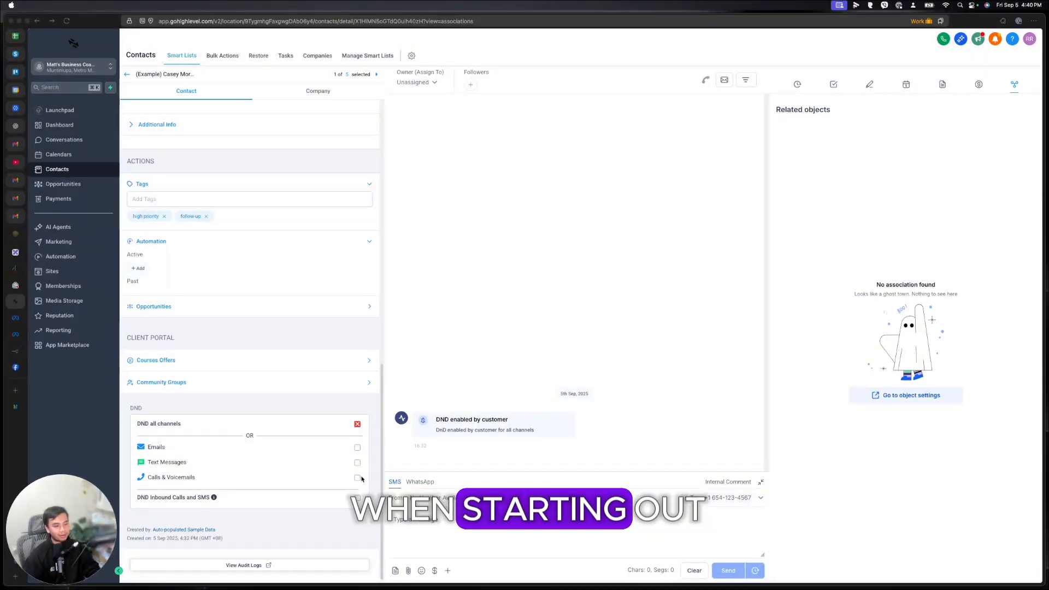
scroll(329, 332, "up", 15)
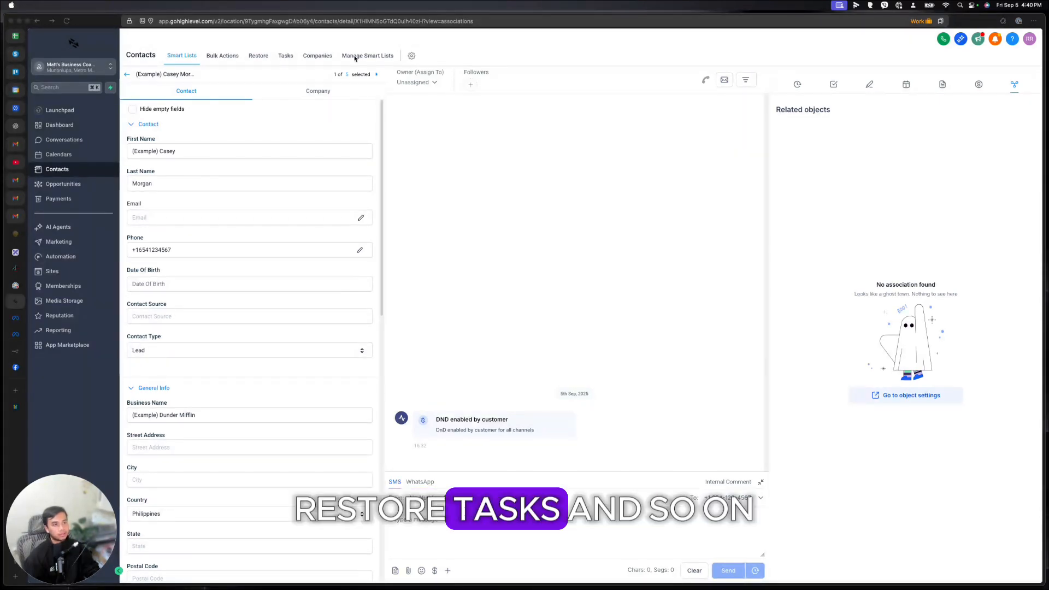
Step: Leave the contact record and return to the five-contact list, briefly checking More Filters and Conversations
left_click(127, 76)
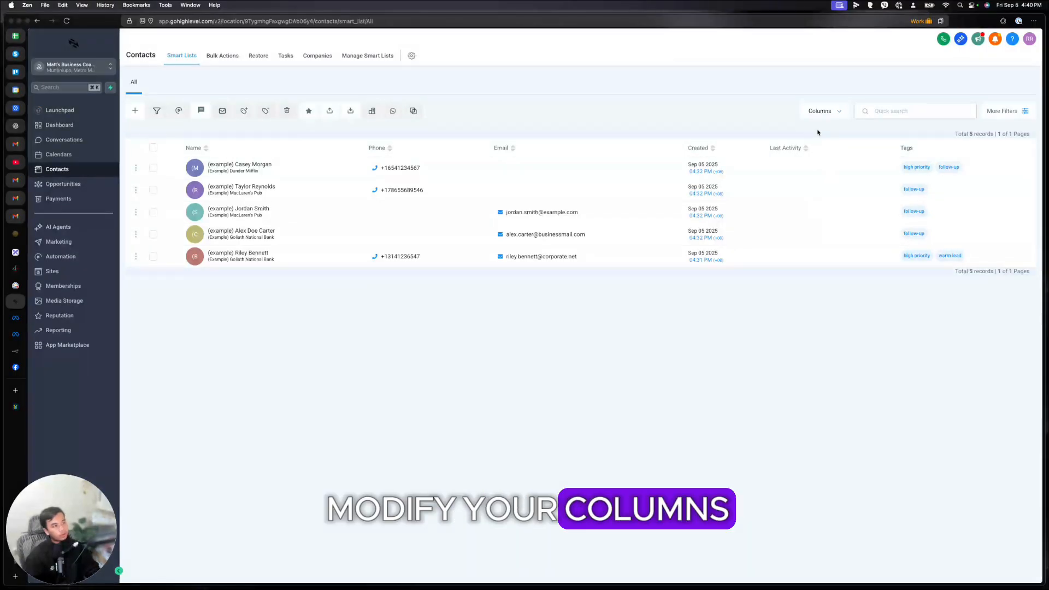
left_click(1004, 111)
left_click(1027, 39)
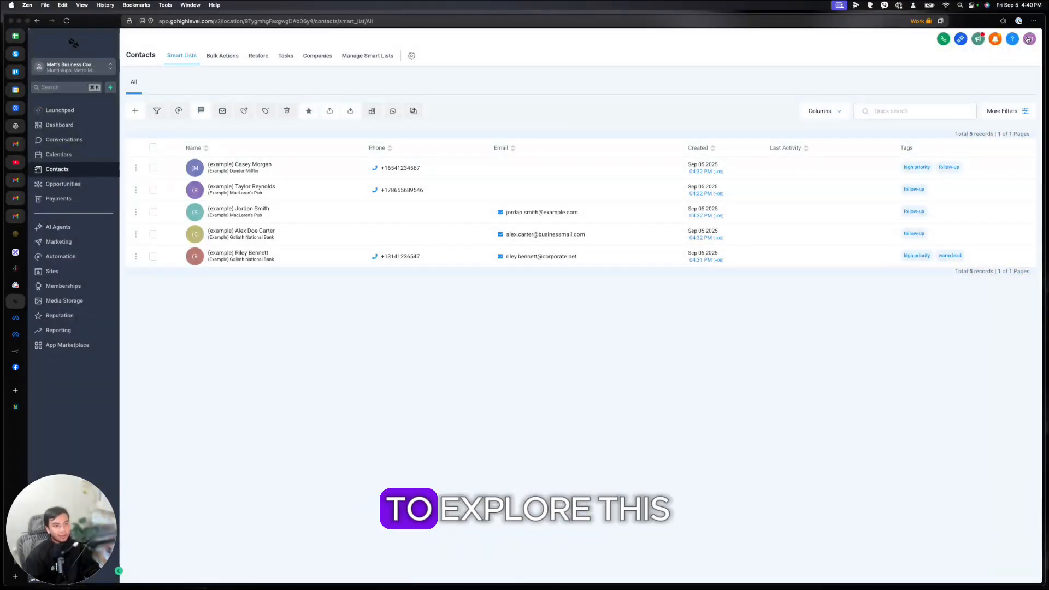
left_click(64, 139)
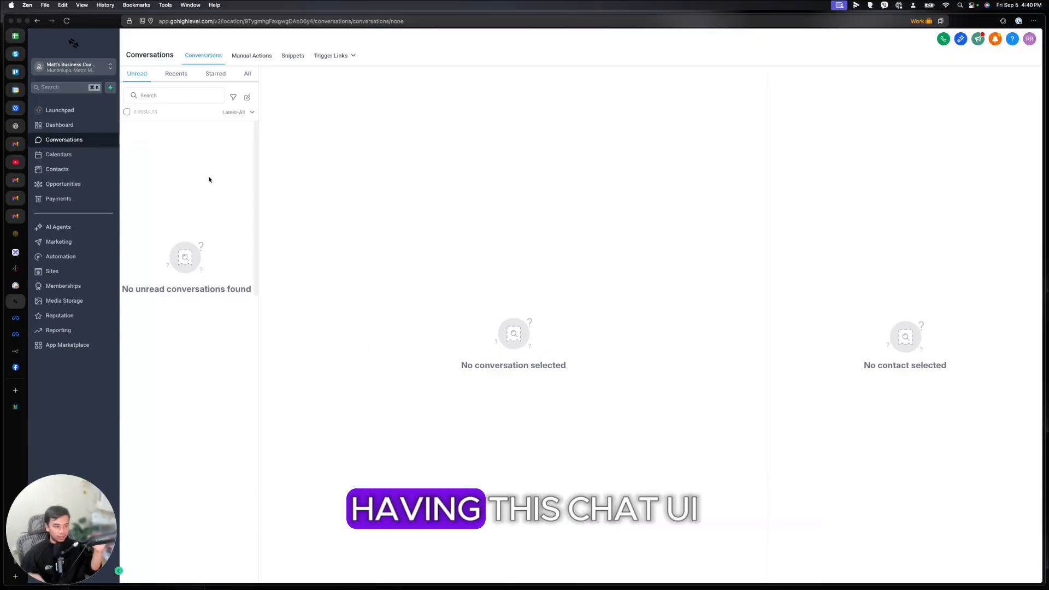
left_click(79, 174)
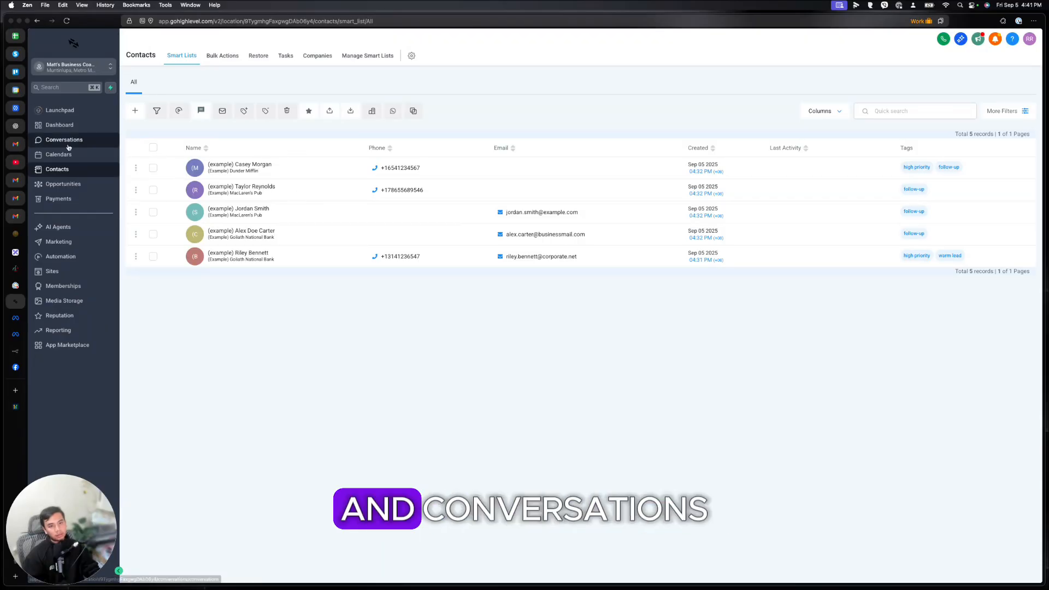
Step: Open Opportunities to view the Marketing Pipeline board, empty from New Lead to Left a Review
left_click(63, 184)
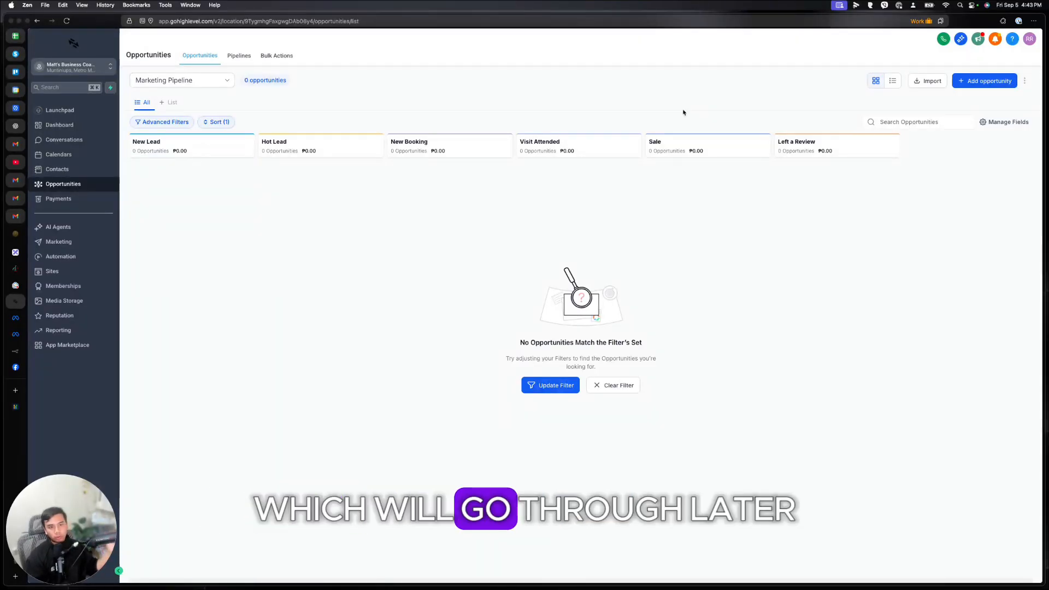
Step: Open Payments' Invoices & Estimates page, showing no invoices and ₱0.00 totals
left_click(102, 198)
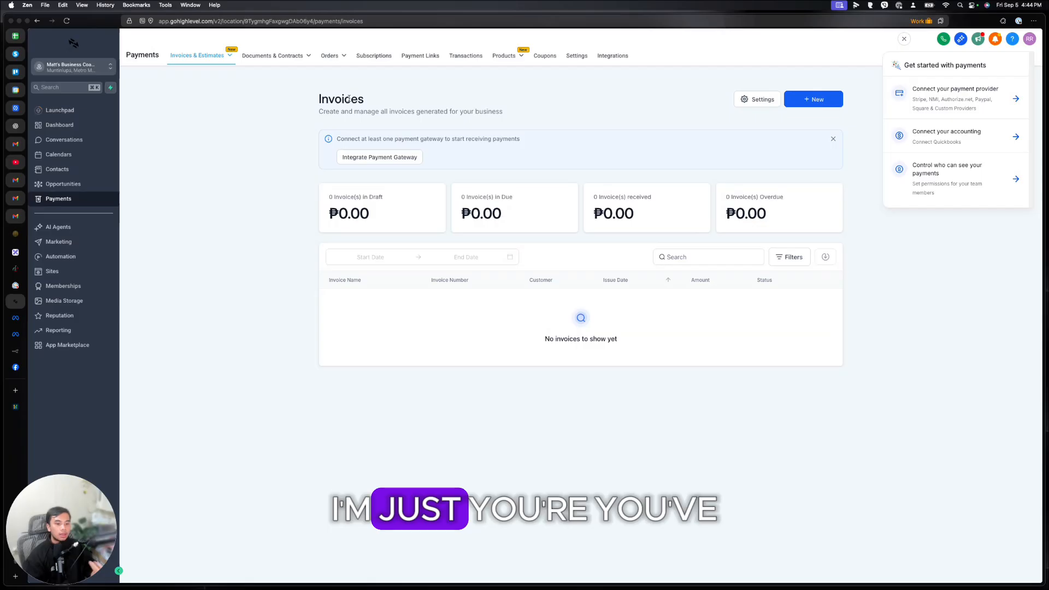
Step: Check the available payment gateway integrations, then go to the Voice AI agents getting-started page
left_click(379, 157)
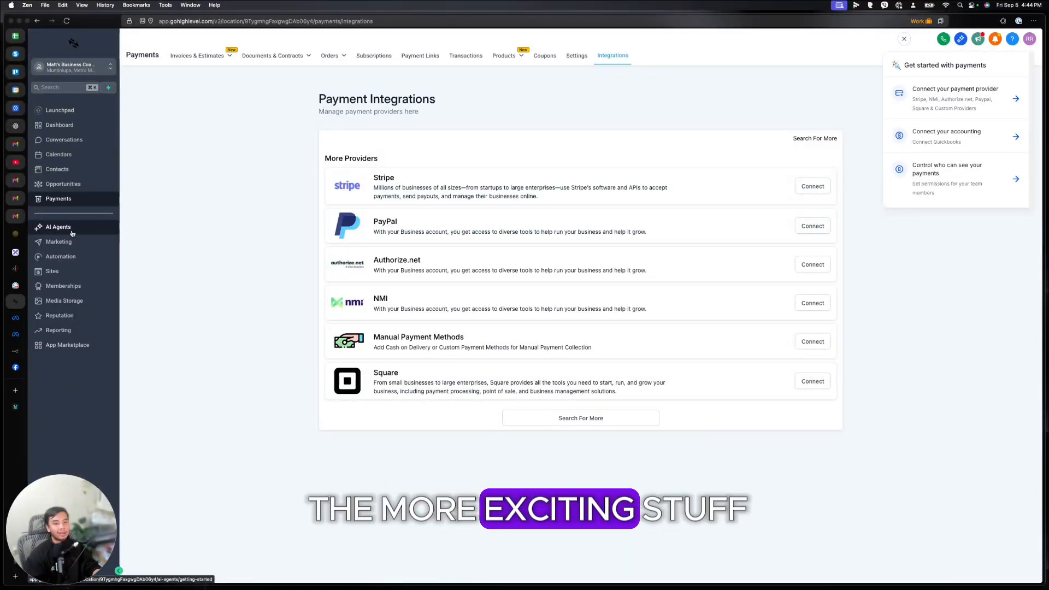
left_click(58, 226)
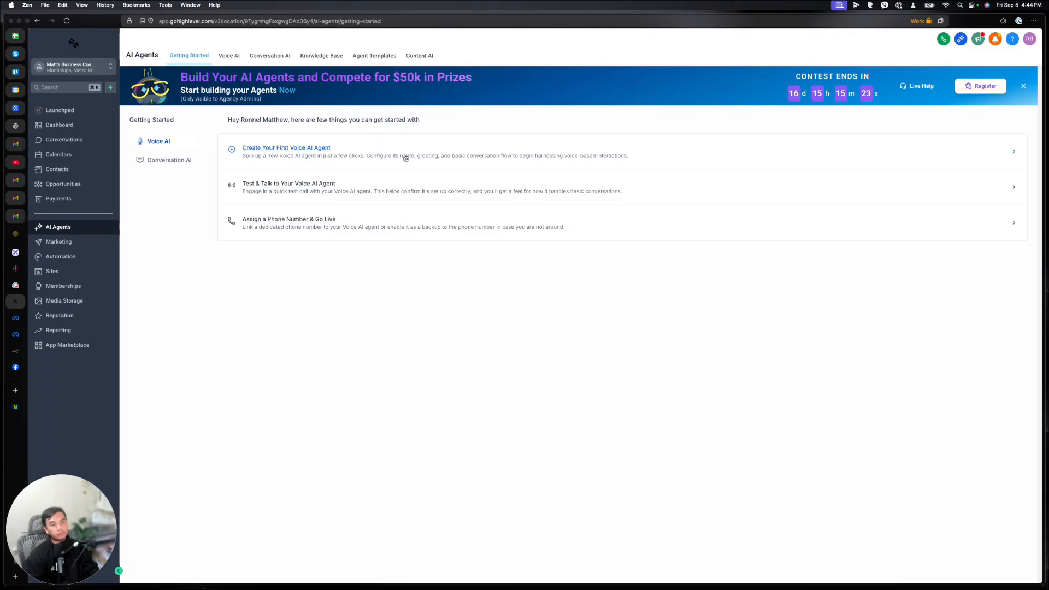
left_click(173, 160)
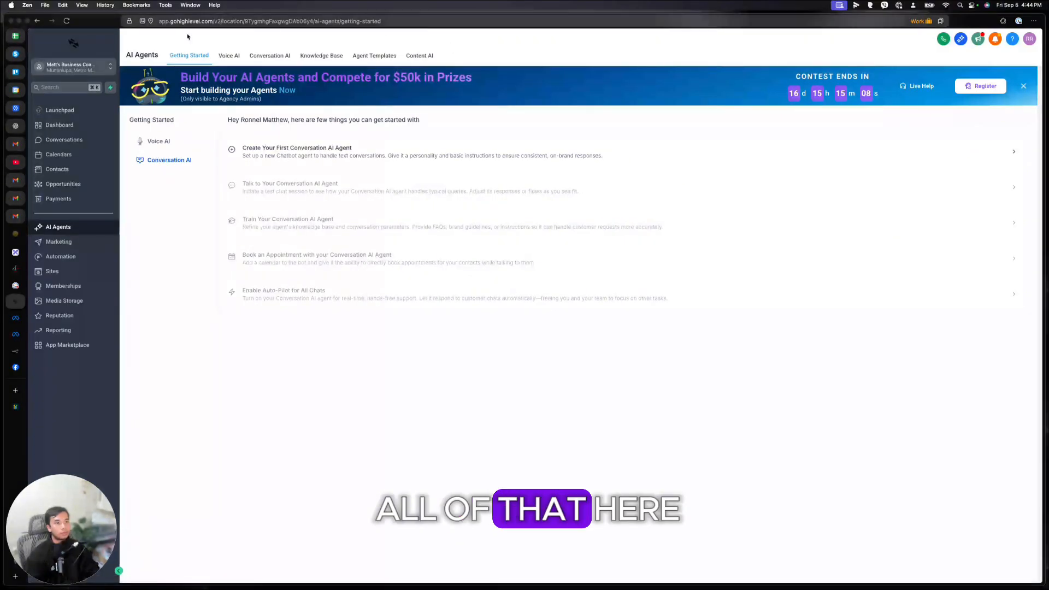
left_click(63, 241)
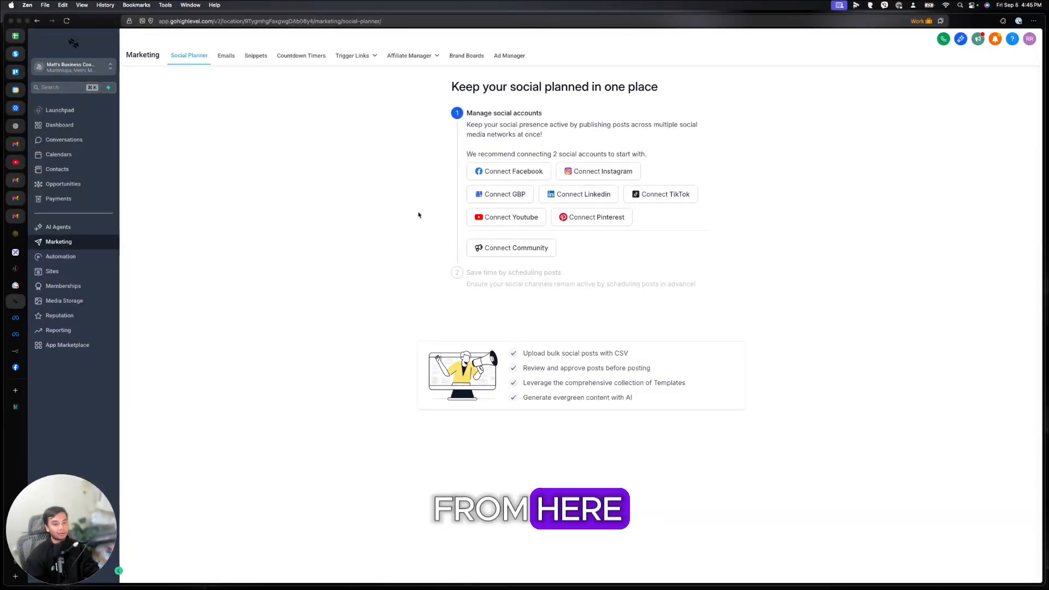
Step: Open the Marketing Emails tab and scroll through the email statistics
left_click(235, 62)
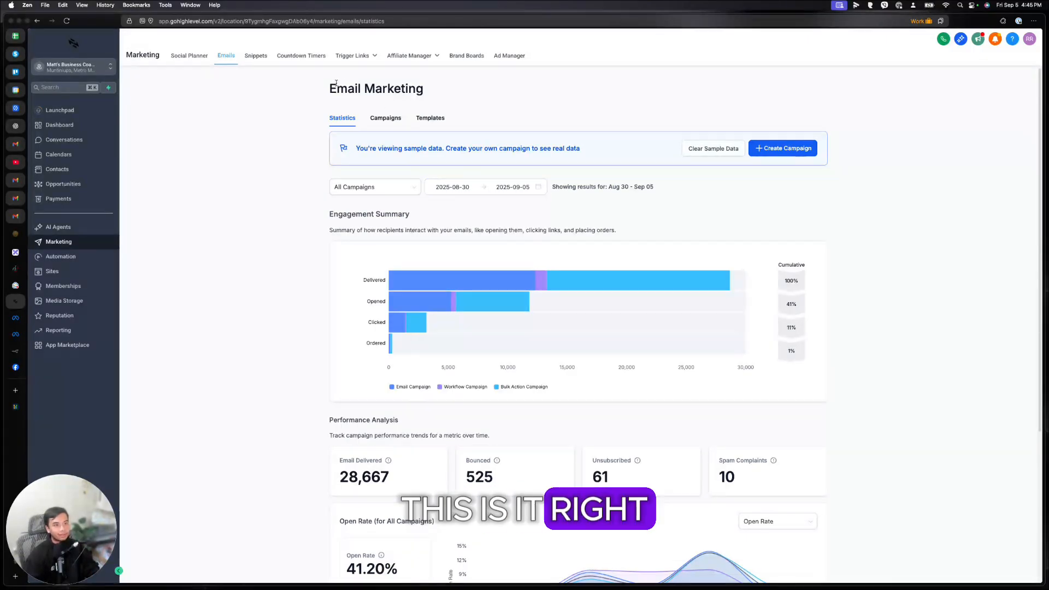
scroll(738, 178, "down", 5)
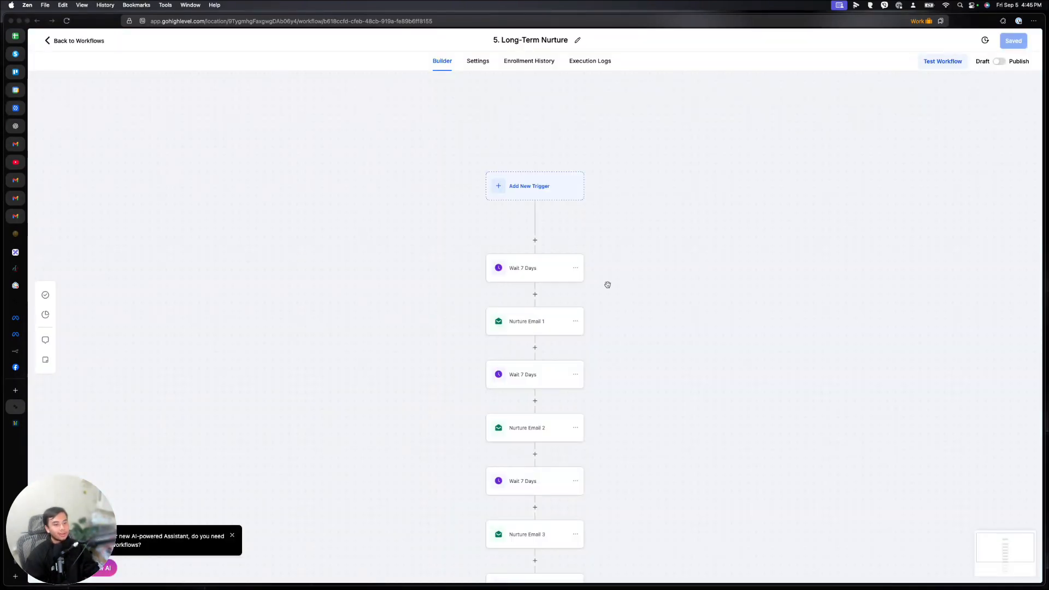
Step: Open Nurture Email 1 and start editing its Strategic Planning email template
scroll(608, 285, "down", 5)
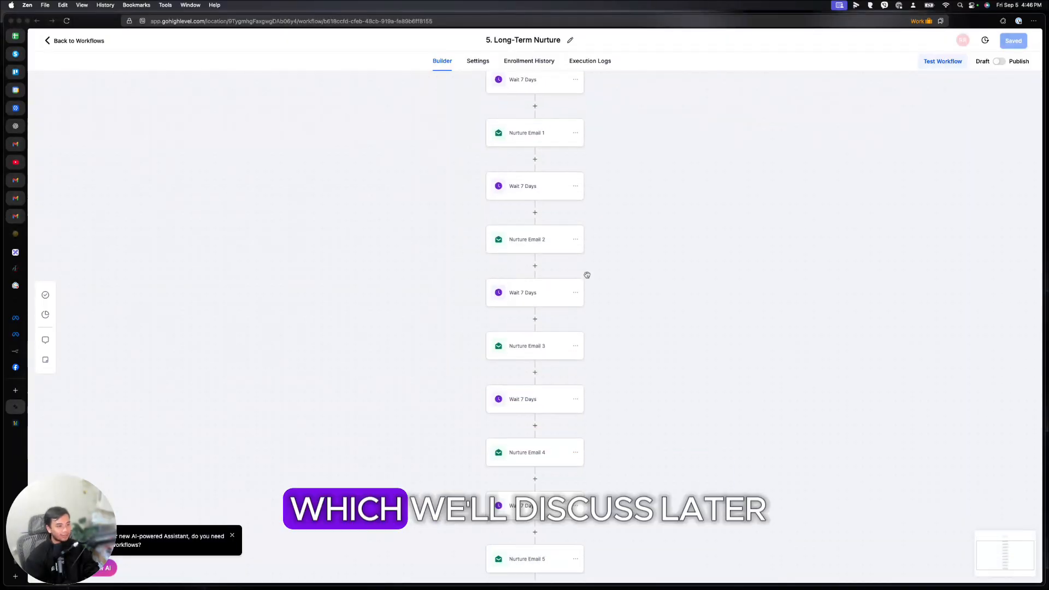
scroll(585, 274, "down", 10)
scroll(586, 274, "up", 15)
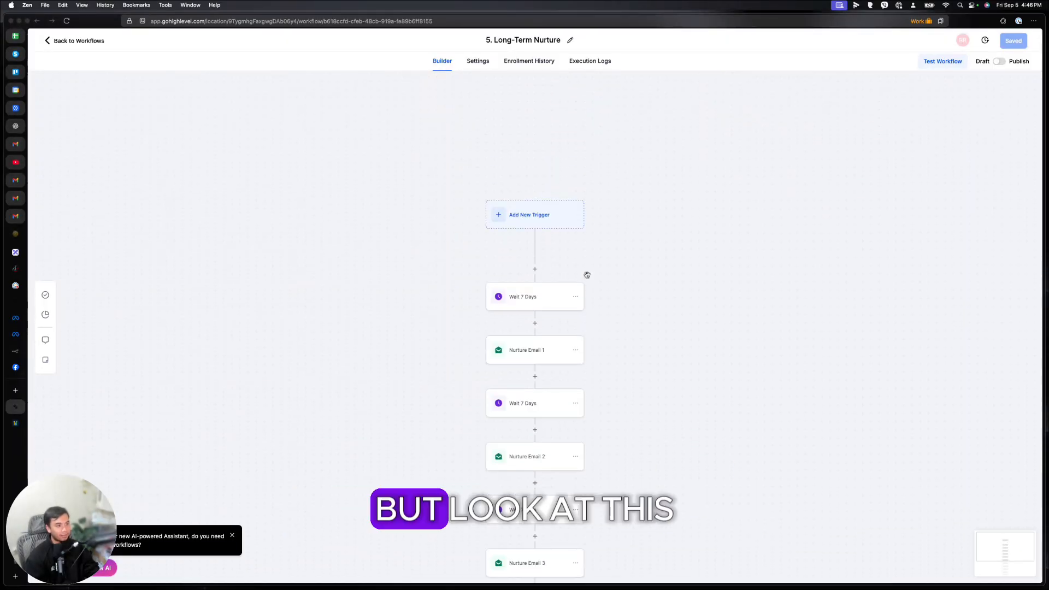
left_click(527, 338)
left_click_drag(870, 279, 941, 280)
mouse_move(865, 409)
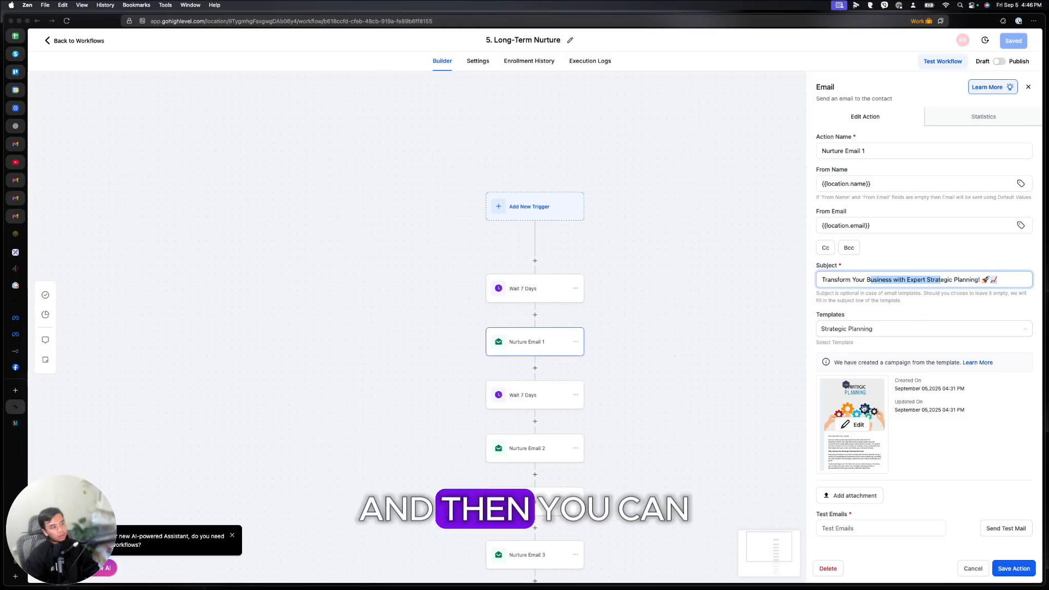
left_click(860, 430)
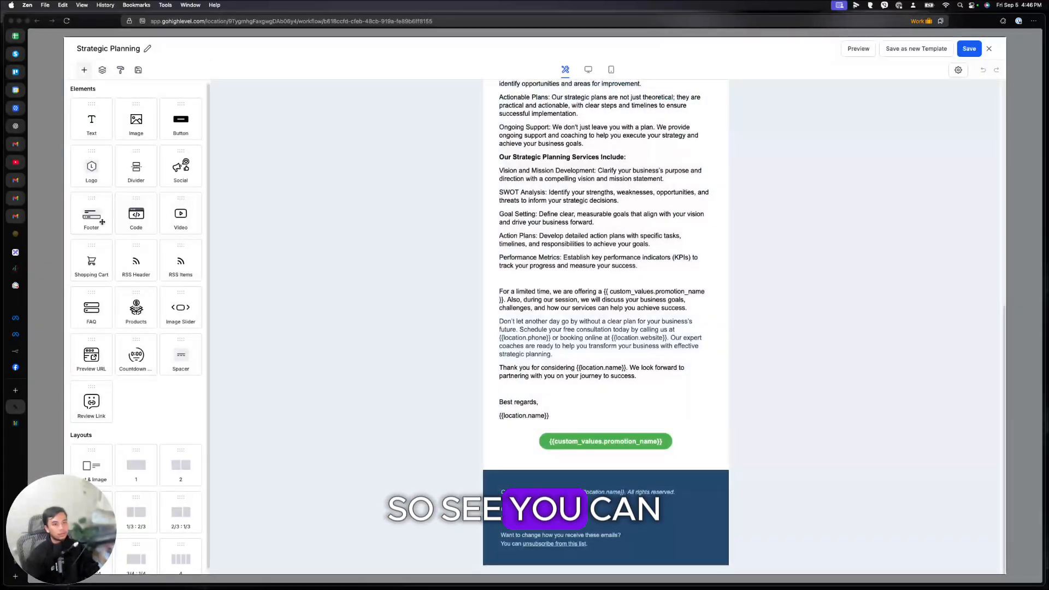
Step: Add a footer block and a shopping cart block to the email
left_click_drag(92, 216, 598, 482)
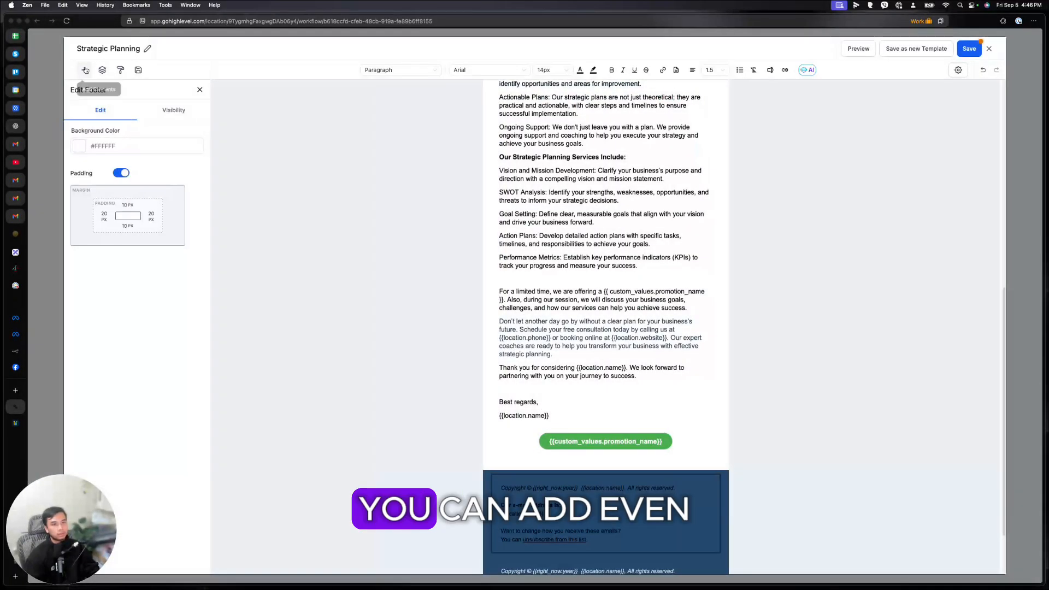
left_click(197, 92)
left_click_drag(96, 252, 591, 454)
Step: Close the email editor, leave the workflow builder and go to Marketing Snippets
left_click(989, 48)
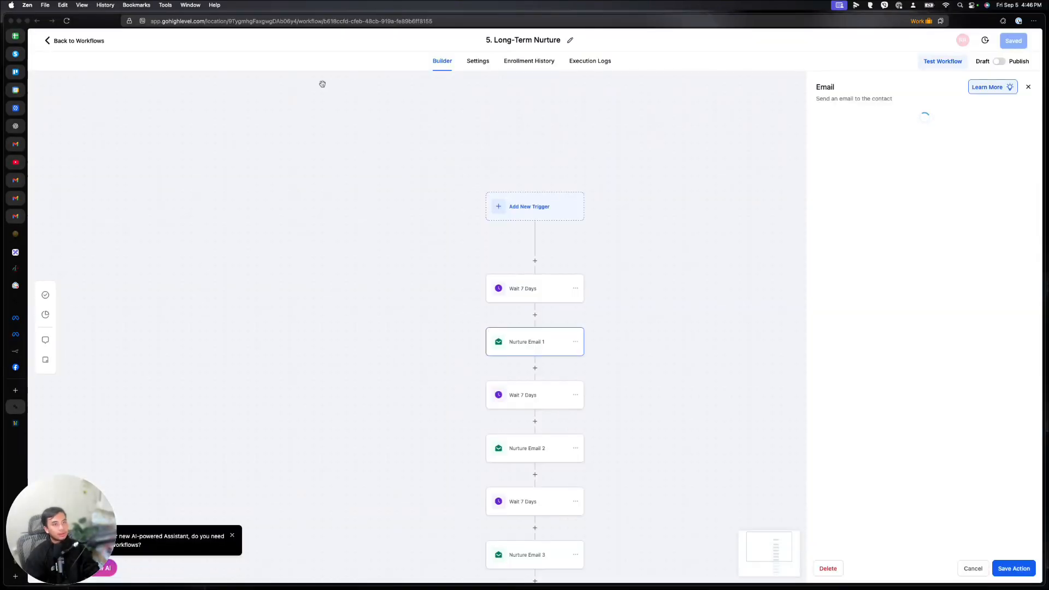
left_click(87, 42)
left_click(254, 57)
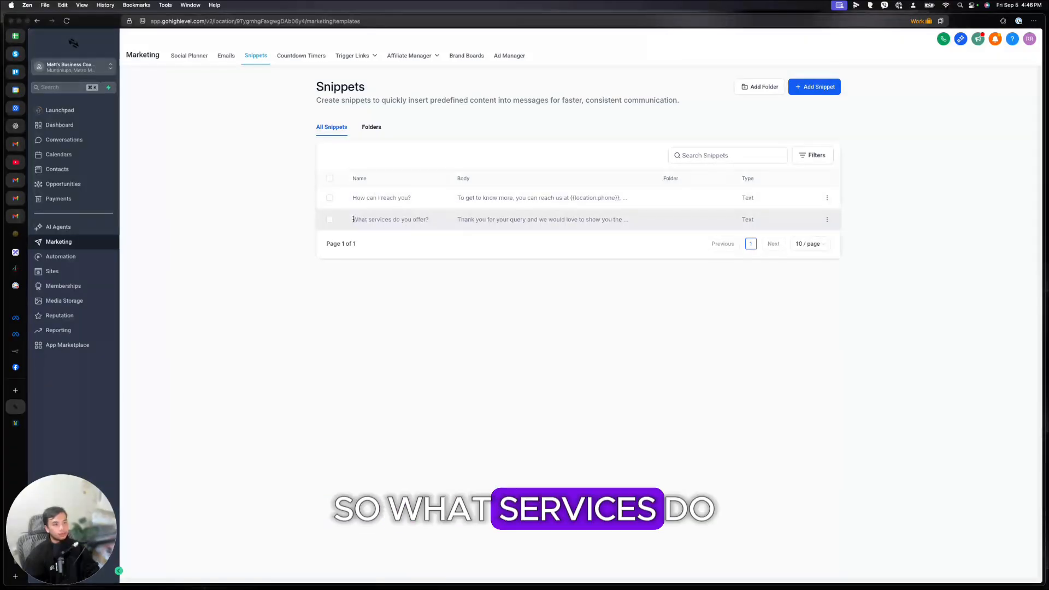
Step: Open the 'What services do you offer?' snippet and review its message preview
left_click_drag(352, 219, 429, 219)
left_click_drag(352, 198, 497, 194)
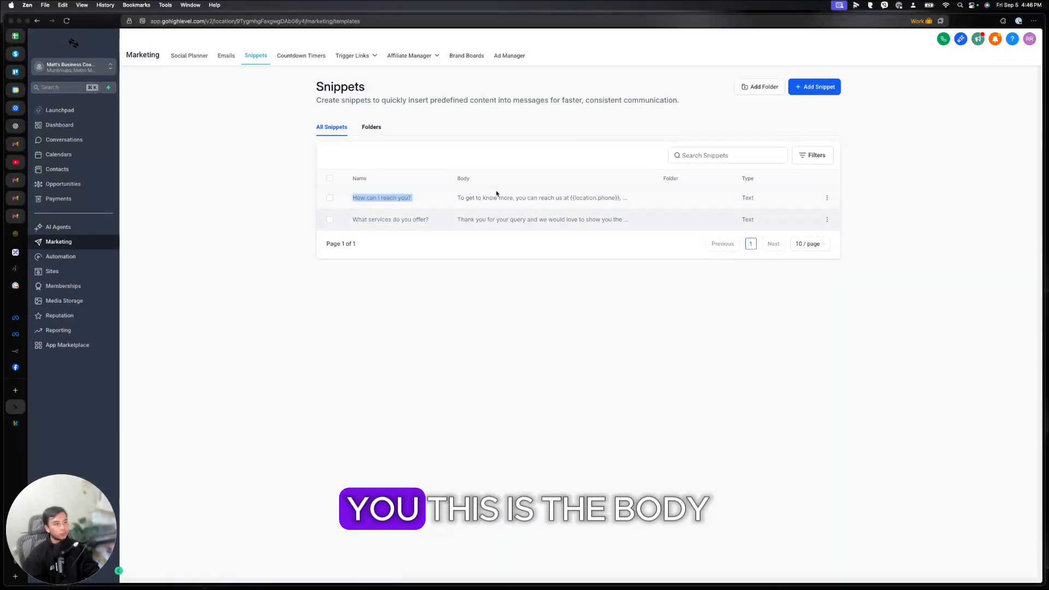
left_click(530, 219)
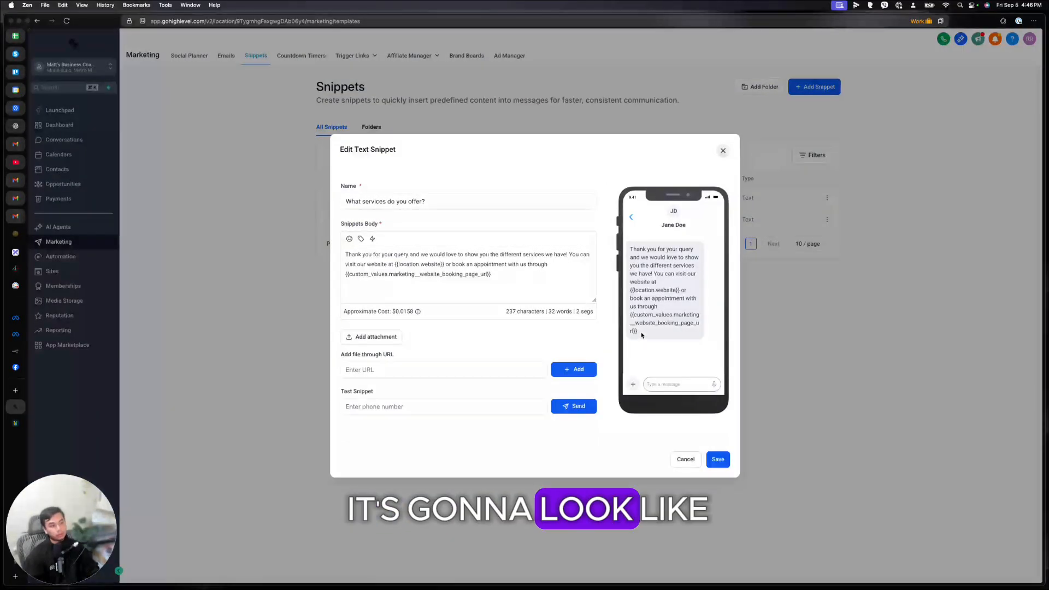
left_click_drag(642, 335, 626, 242)
left_click(447, 255)
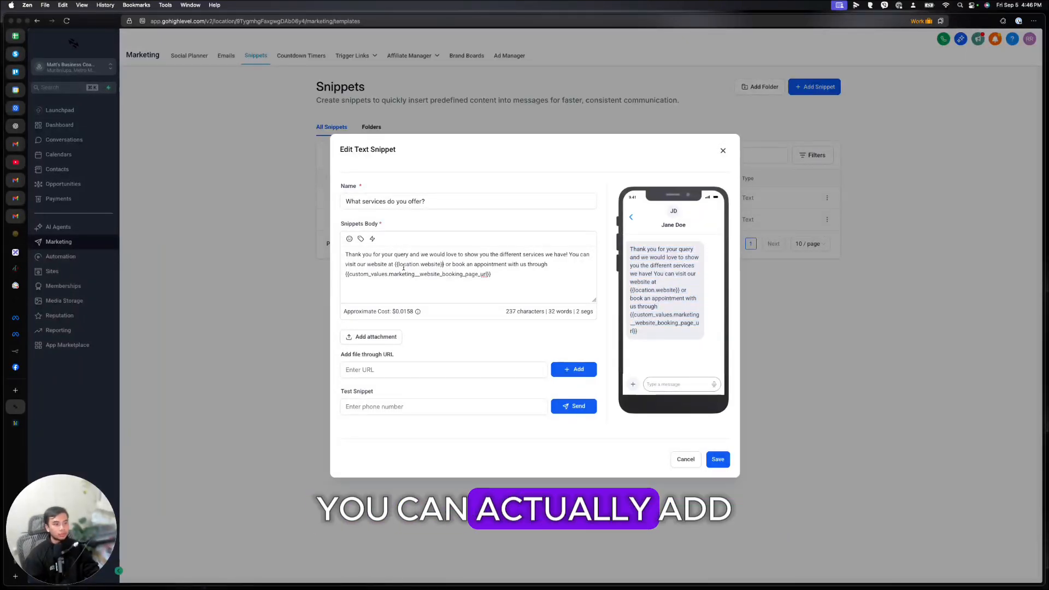
Step: Select the {{location.website}} placeholder in the message, then go to Ad Manager
left_click_drag(392, 265, 439, 264)
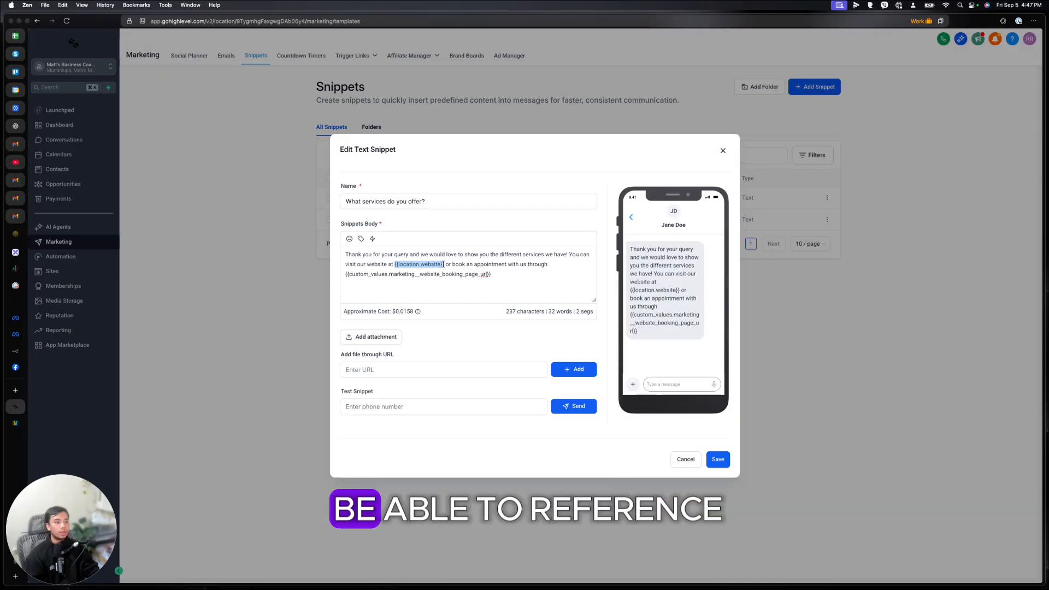
left_click(444, 265)
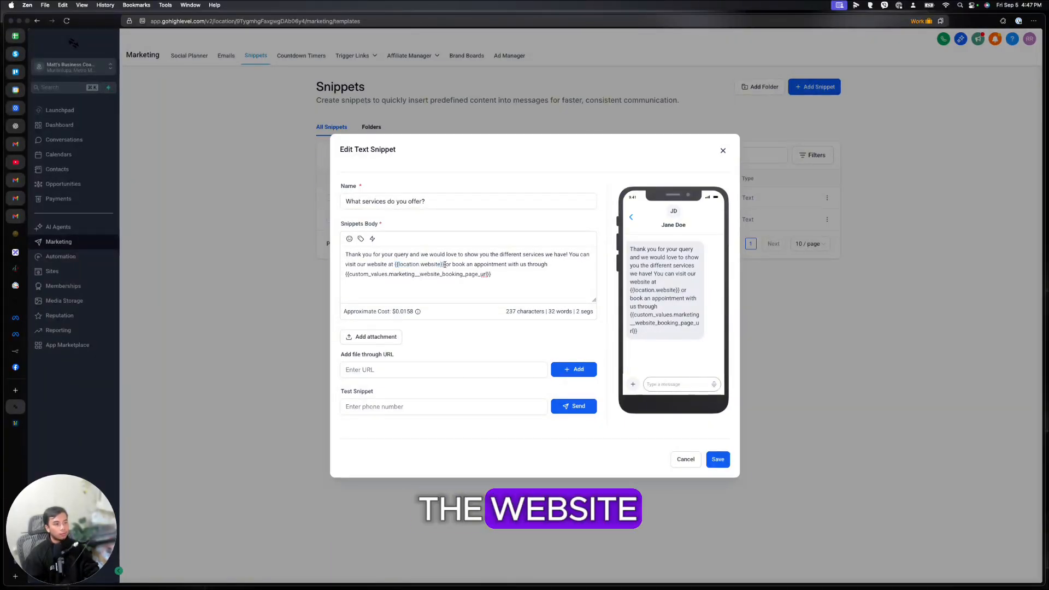
left_click_drag(397, 264, 394, 264)
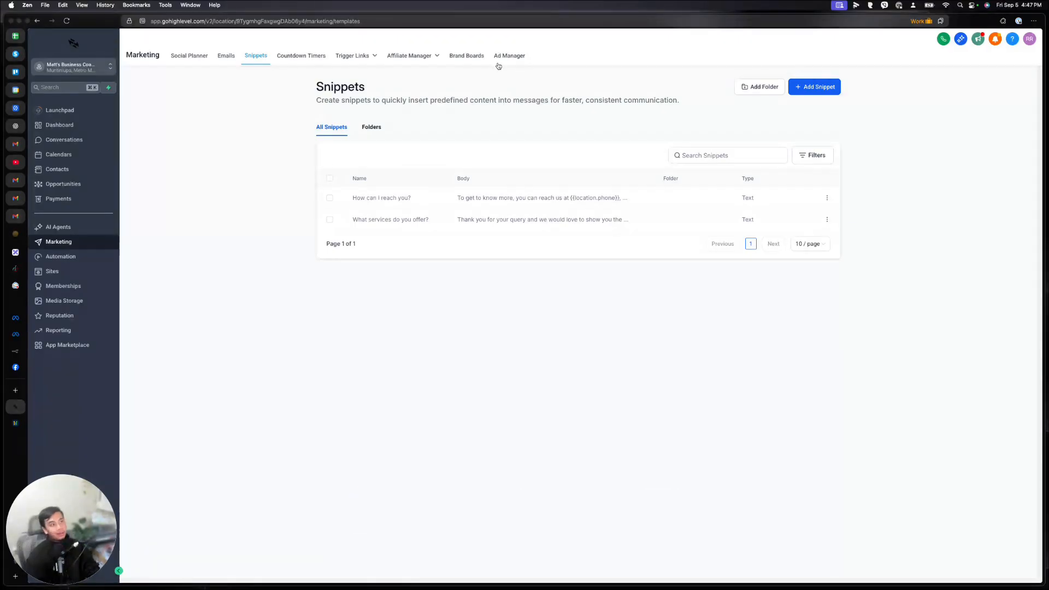
left_click(499, 65)
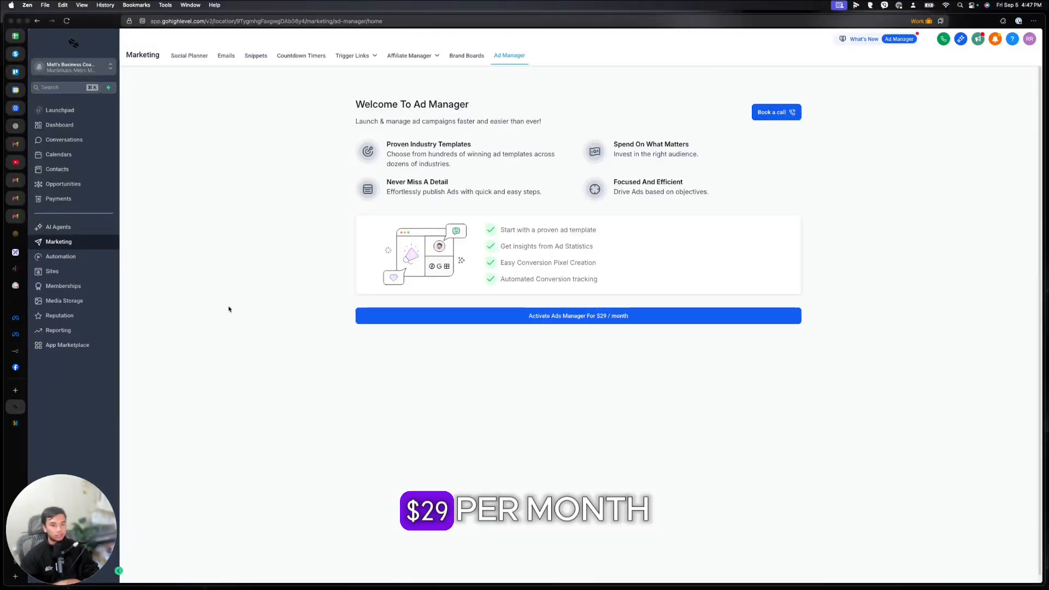
Step: Open the Automation workflow list, briefly showing and dismissing the Build using AI prompt
left_click(76, 256)
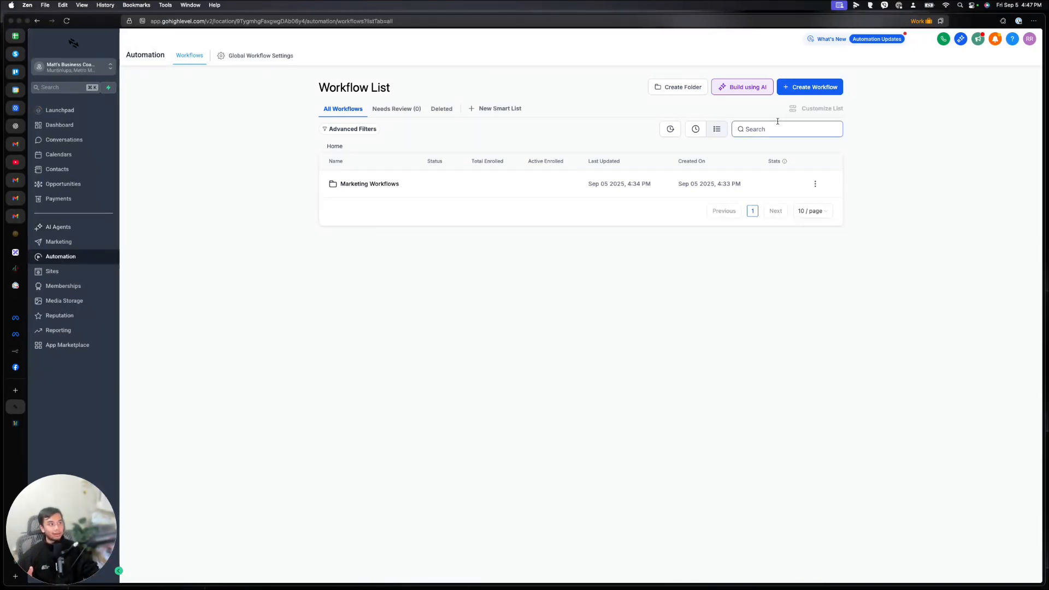
left_click(754, 93)
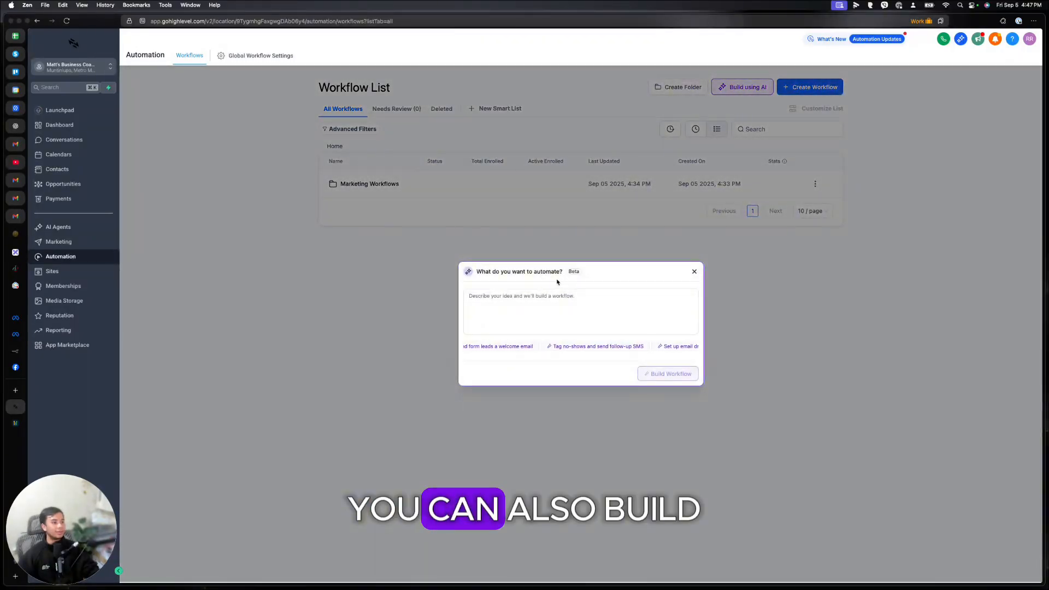
left_click(694, 272)
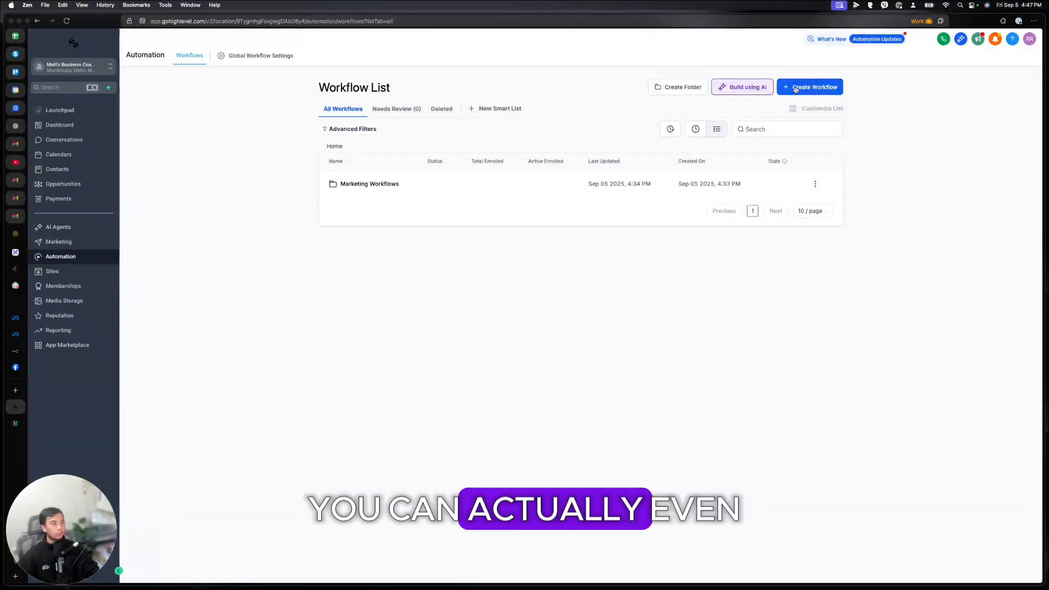
Step: Start a new workflow from the template library
left_click(801, 87)
left_click(795, 117)
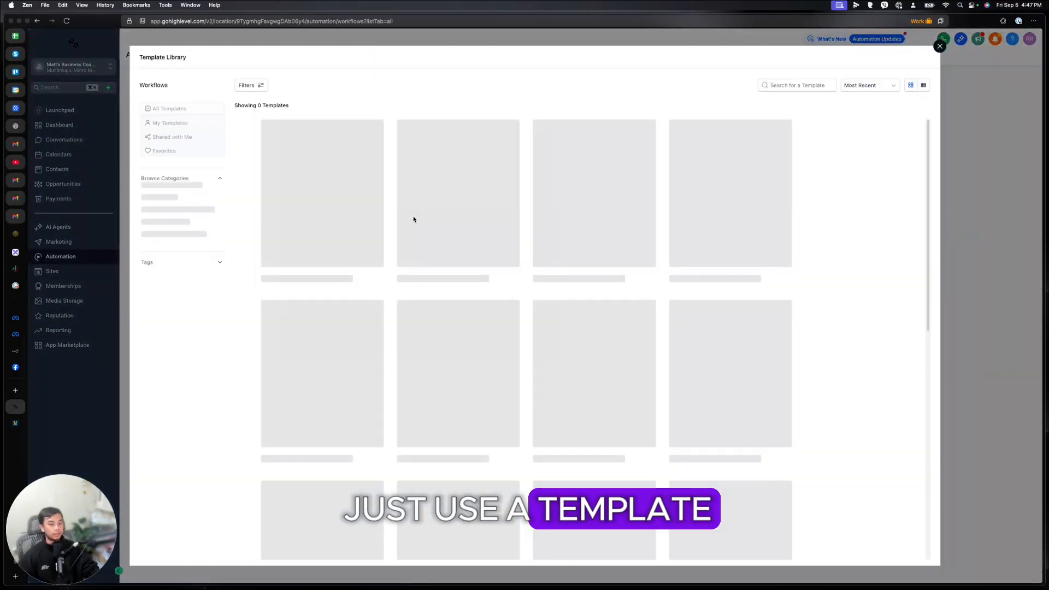
scroll(660, 262, "down", 5)
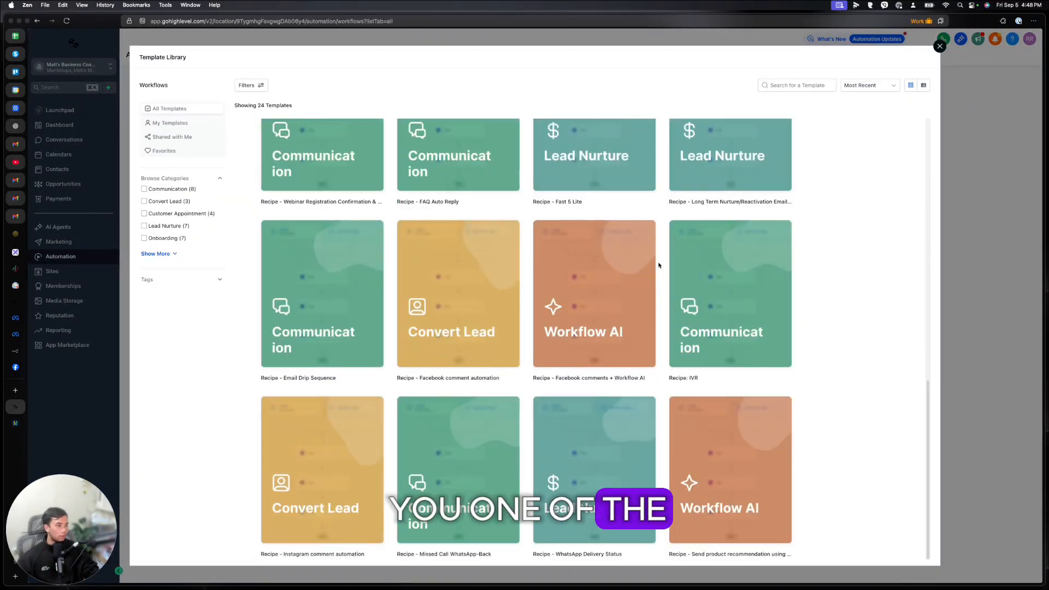
scroll(659, 262, "up", 10)
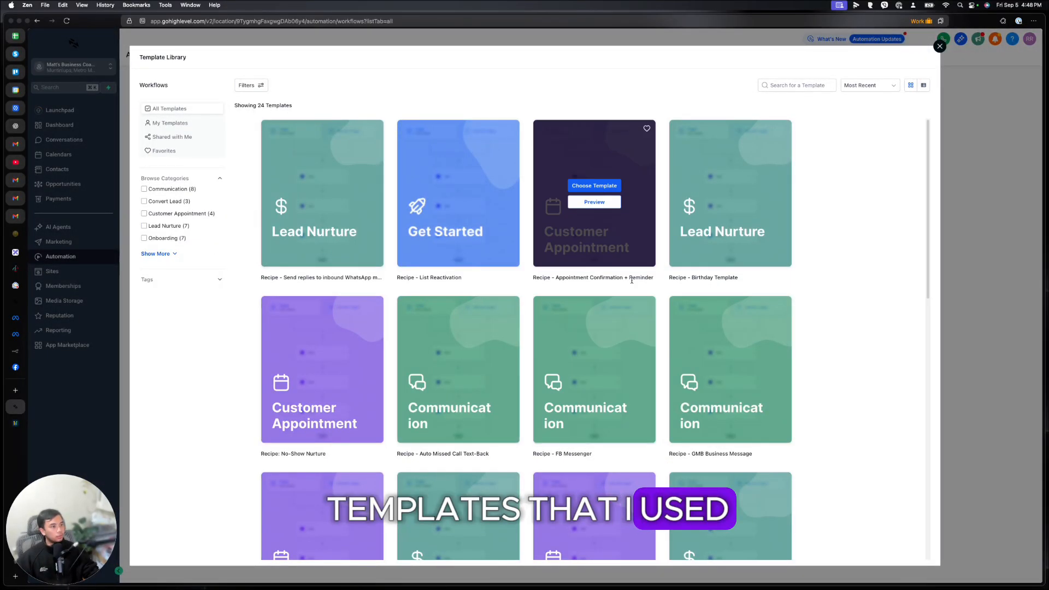
scroll(634, 289, "down", 5)
Step: Search templates for 'comment' and preview the Instagram comment automation recipe
left_click(813, 86)
type("comment")
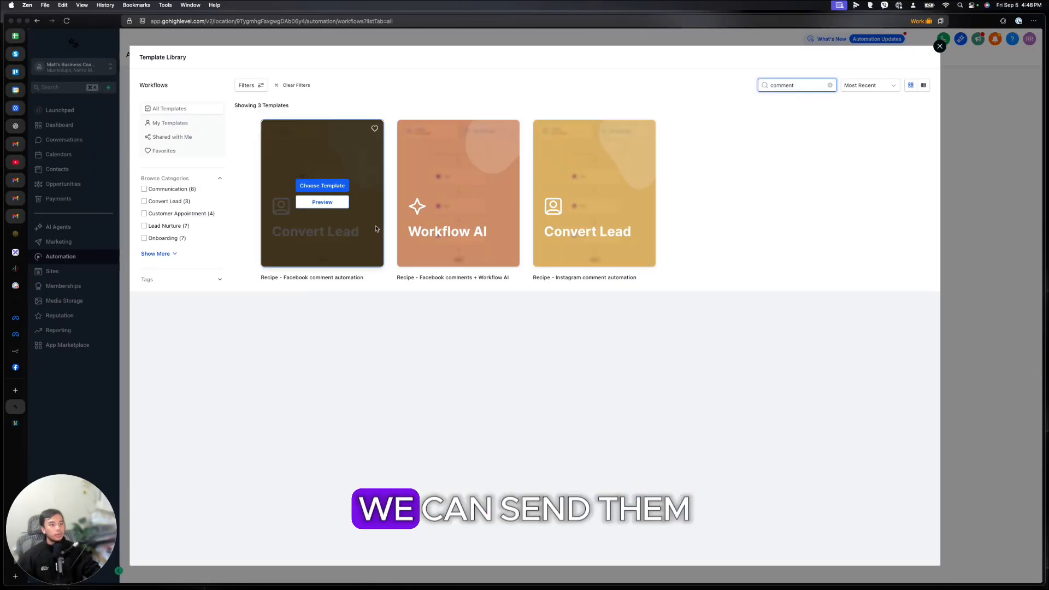
mouse_move(460, 205)
mouse_move(568, 215)
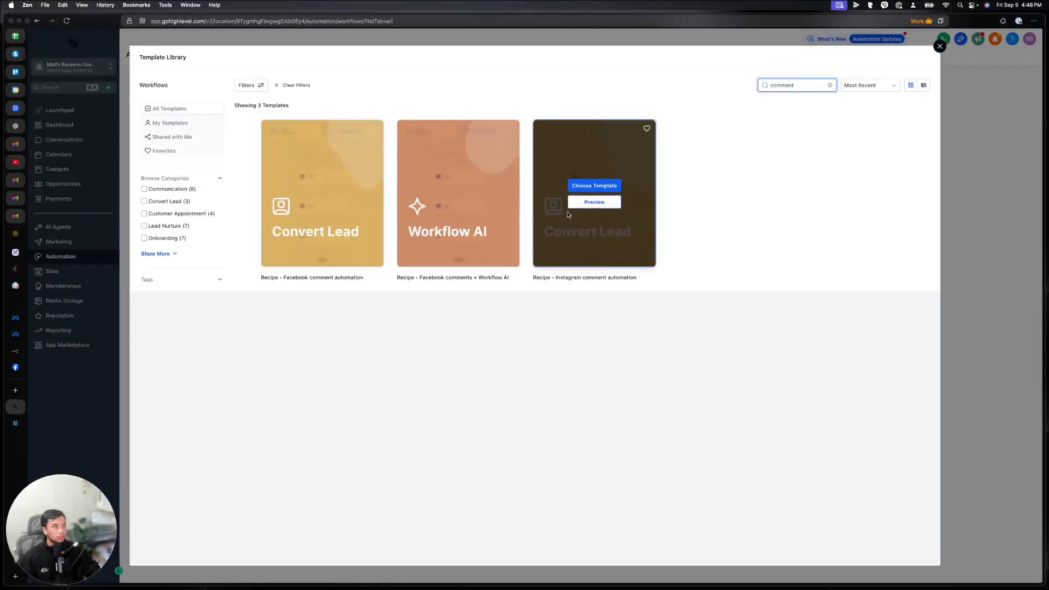
left_click(584, 203)
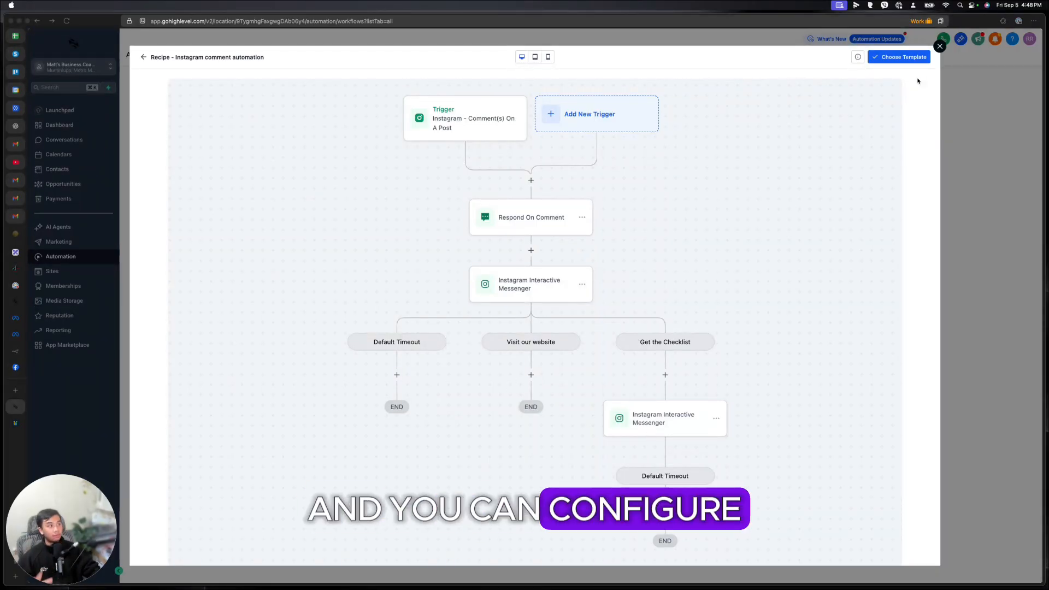
Step: Choose the Instagram comment automation recipe to create it as a new draft workflow
left_click(912, 60)
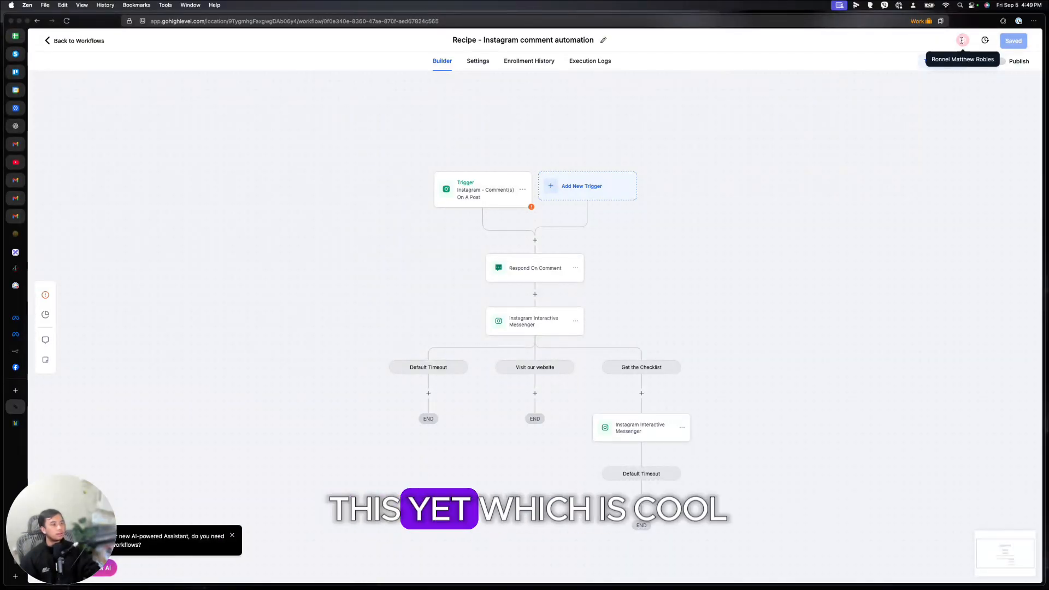
Step: Check the comment trigger's page filter and the Respond On Comment step's reply messages
left_click(485, 199)
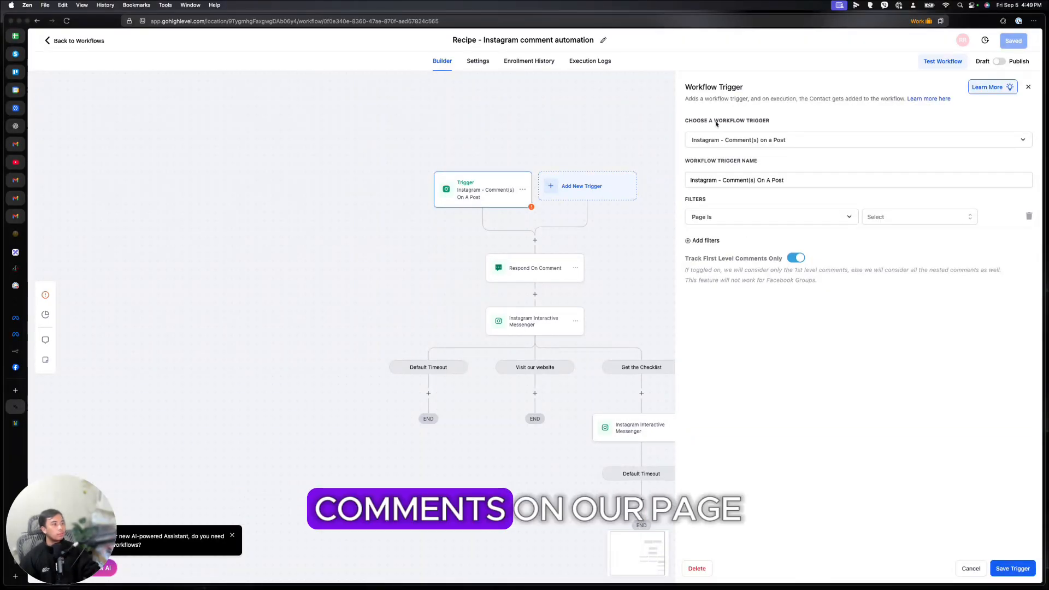
left_click(884, 216)
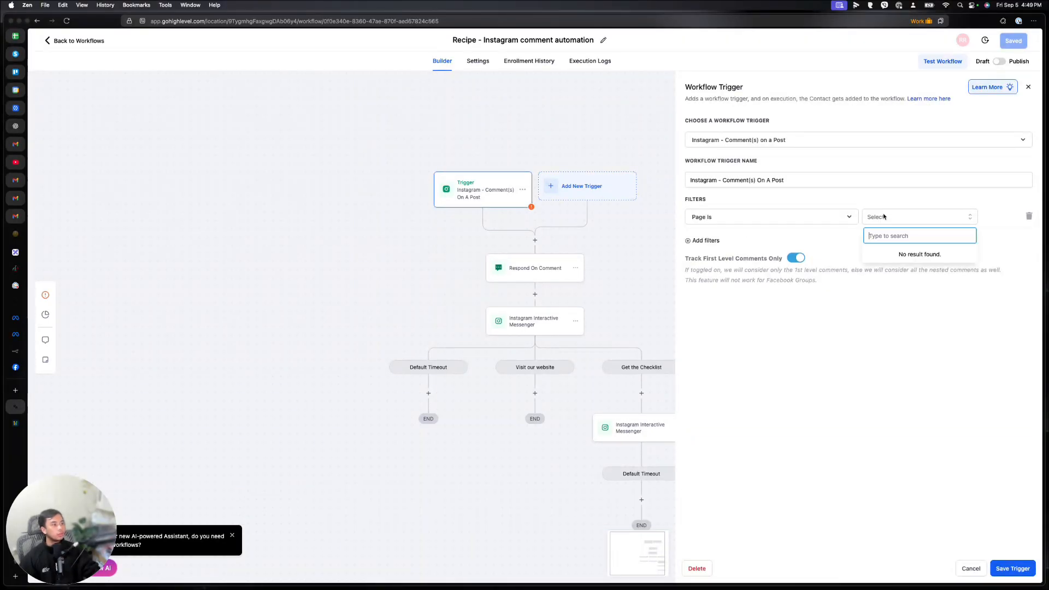
left_click(538, 266)
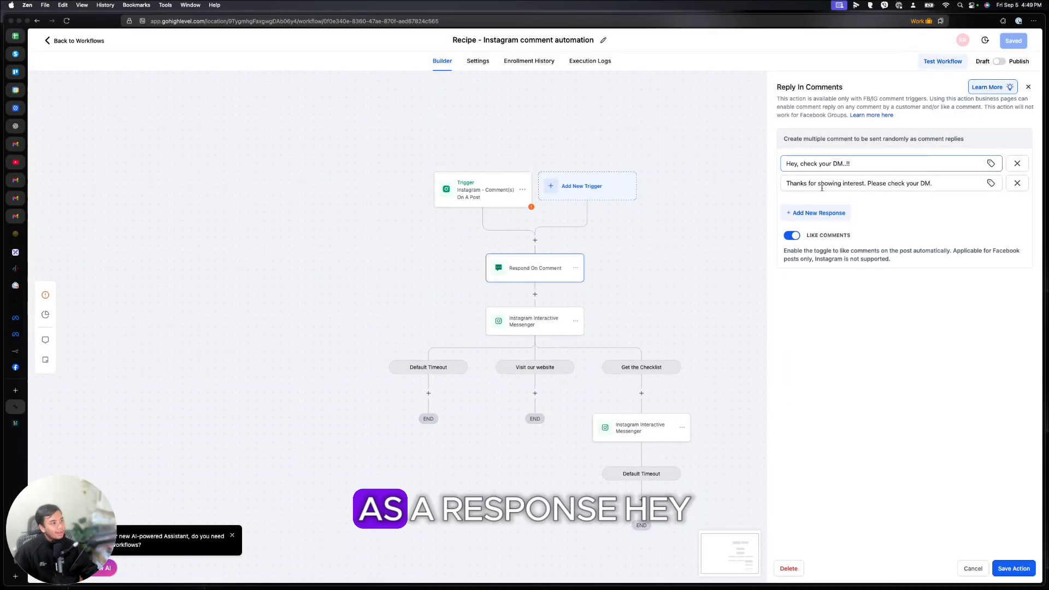
left_click(863, 161)
triple_click(863, 161)
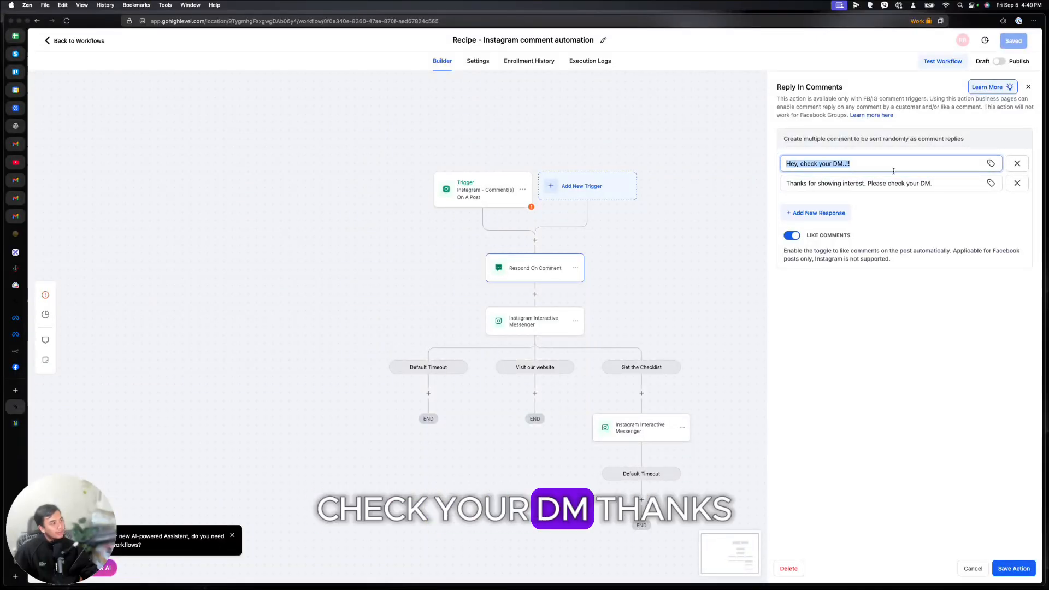
key("Tab")
left_click(1028, 86)
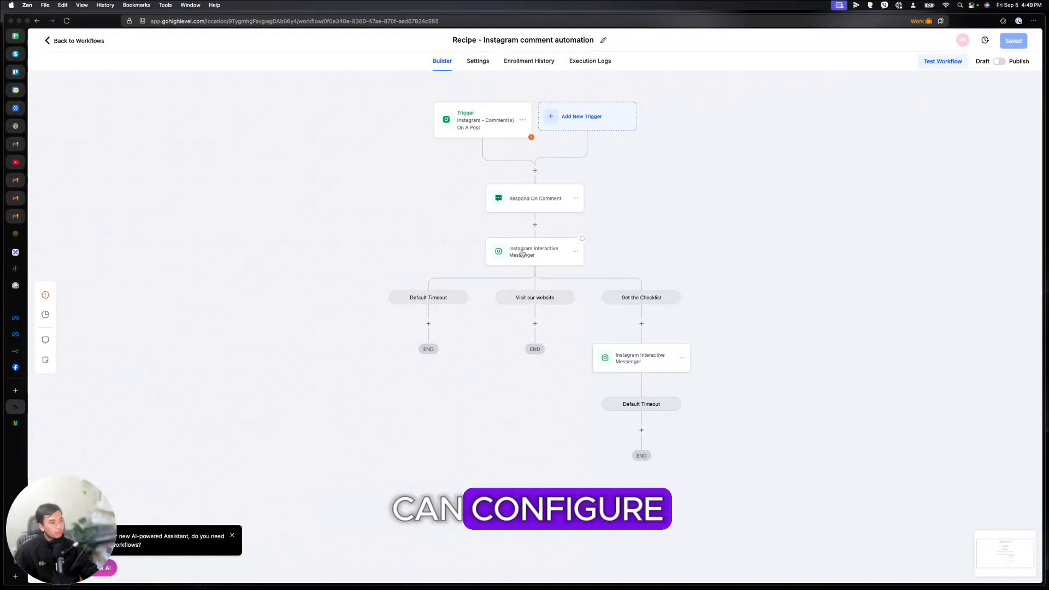
Step: Review the Interactive Messenger step's website link and Get the Checklist button, then close it
left_click(535, 252)
mouse_move(822, 457)
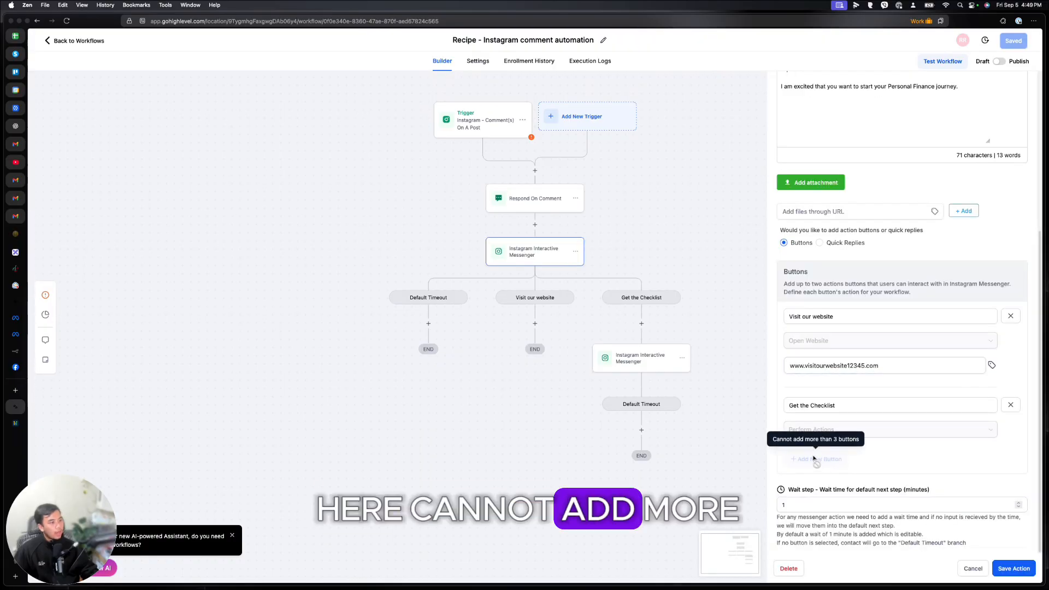
left_click_drag(880, 365, 752, 362)
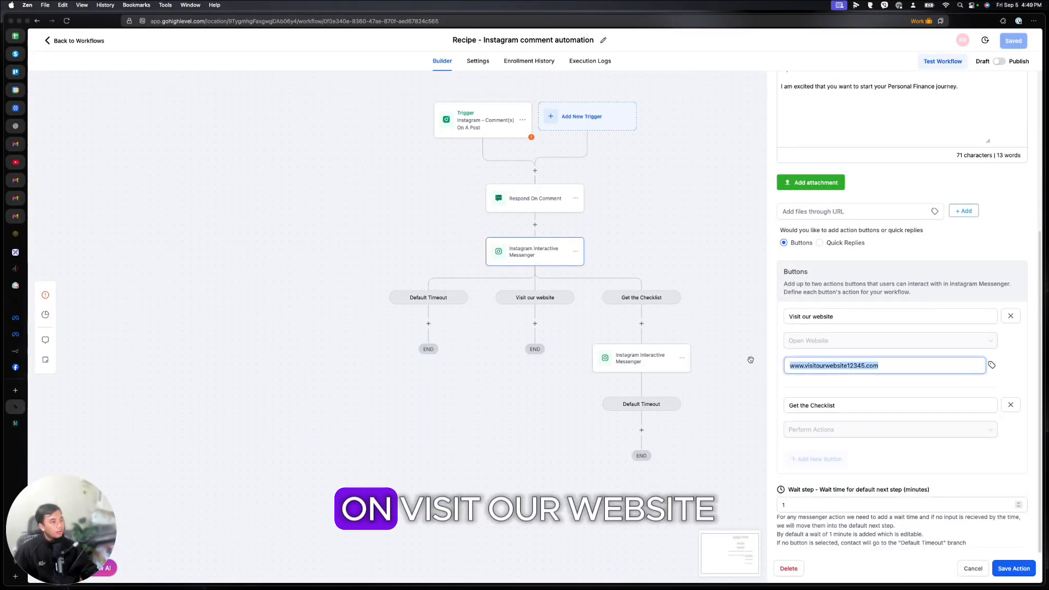
left_click_drag(878, 365, 850, 369)
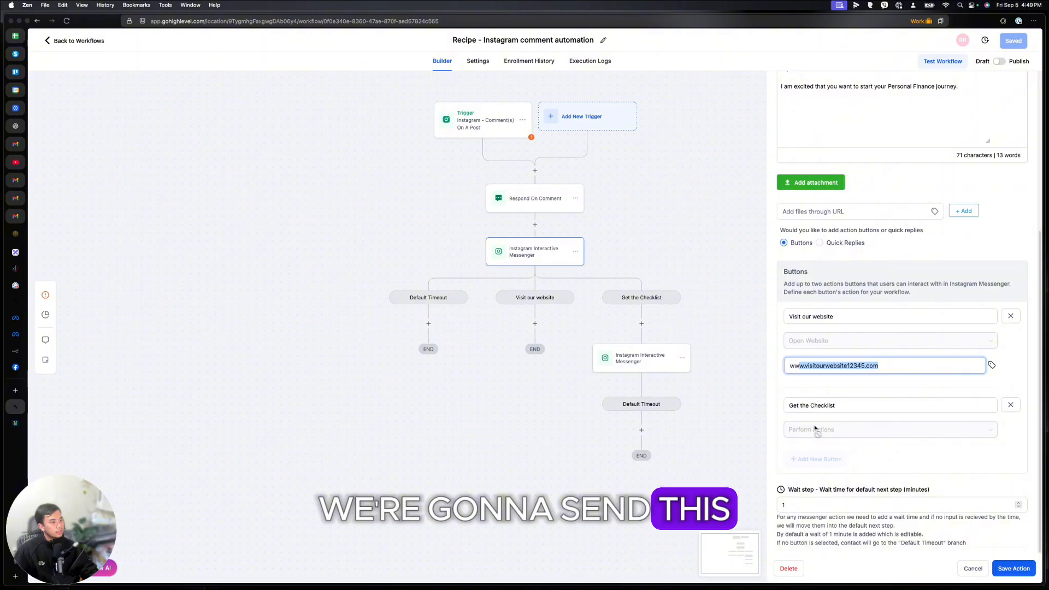
left_click(861, 406)
left_click(739, 233)
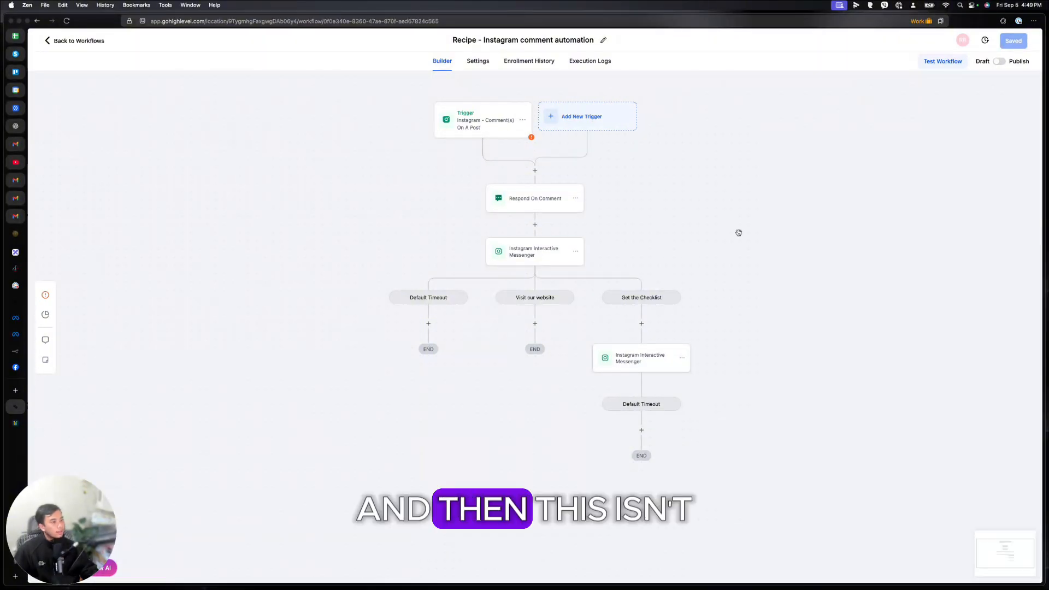
Step: Publish the Instagram automation and add a step below the checklist branch's Default Timeout
left_click(999, 62)
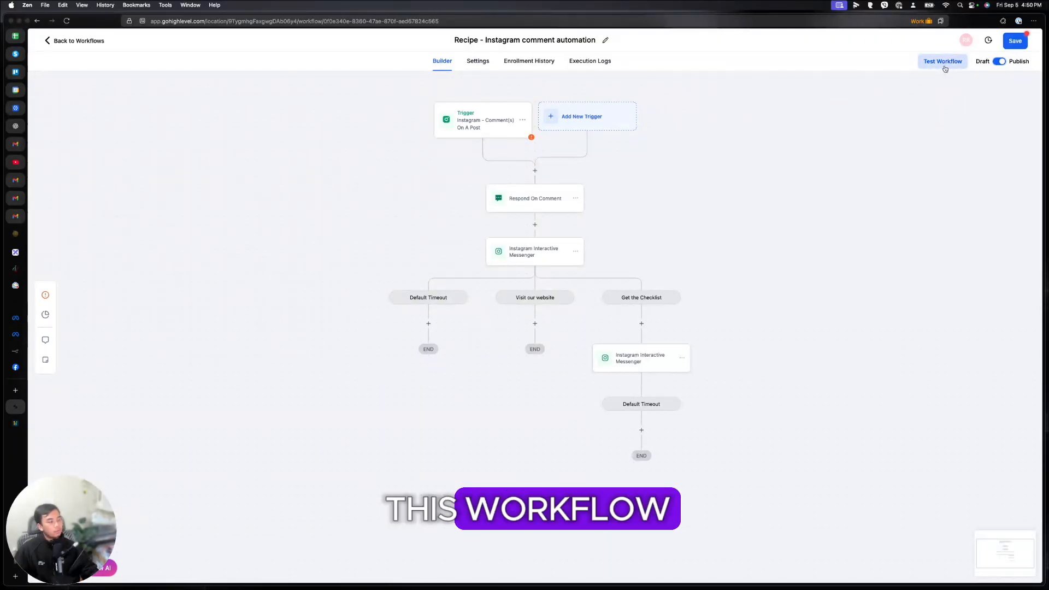
left_click(477, 61)
left_click(72, 43)
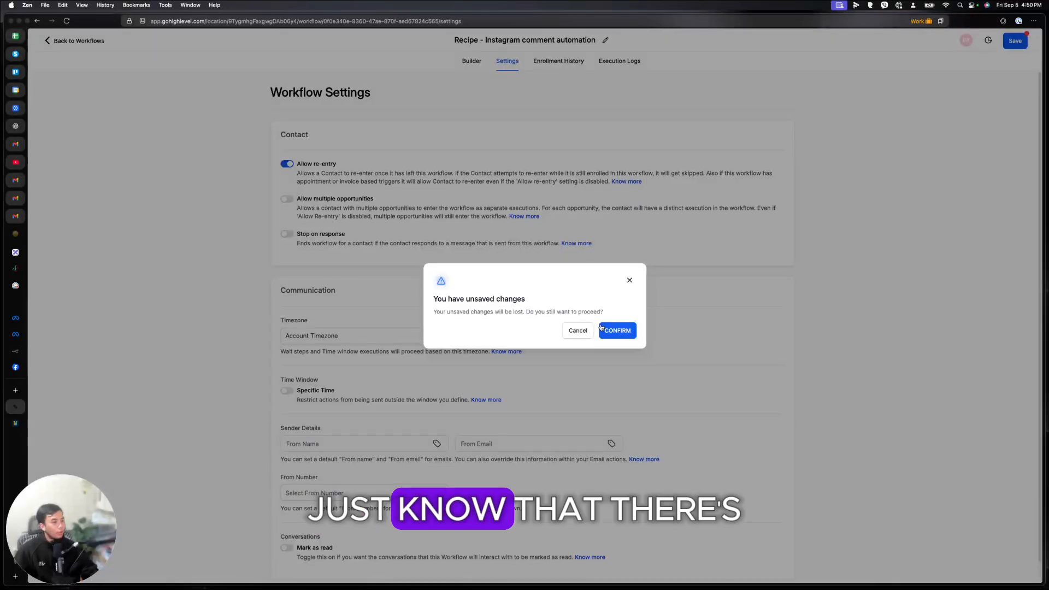
left_click(630, 279)
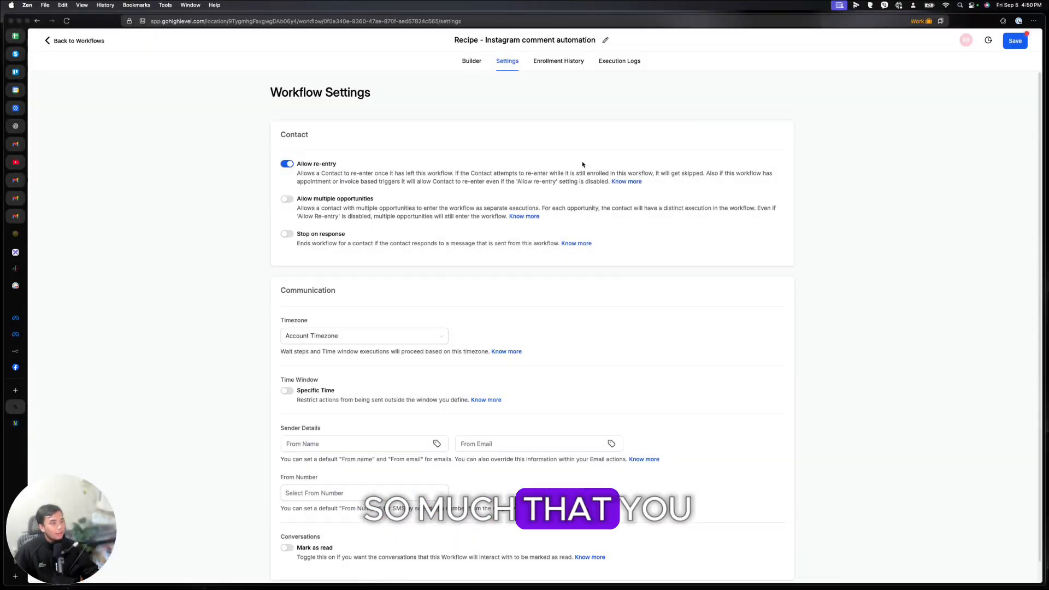
left_click(473, 61)
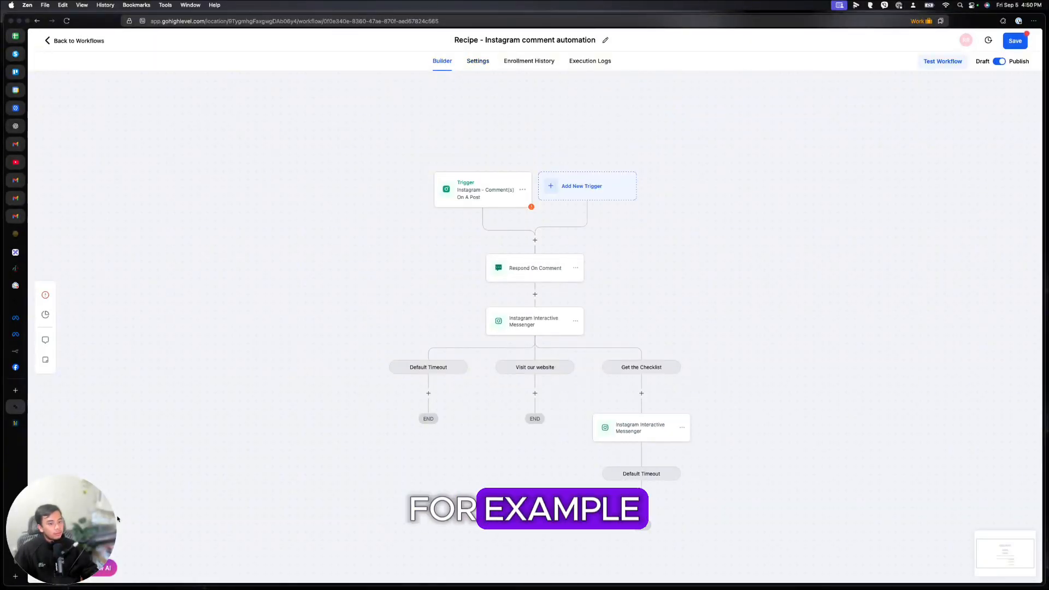
left_click(642, 500)
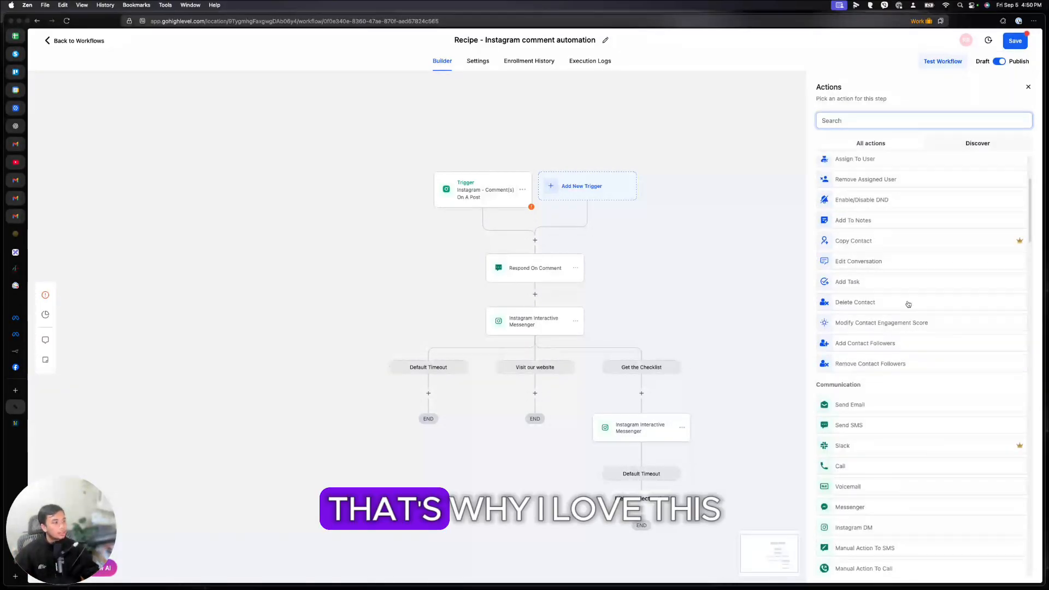
Step: Browse the actions list, then start a new step right below the triggers
scroll(899, 298, "down", 5)
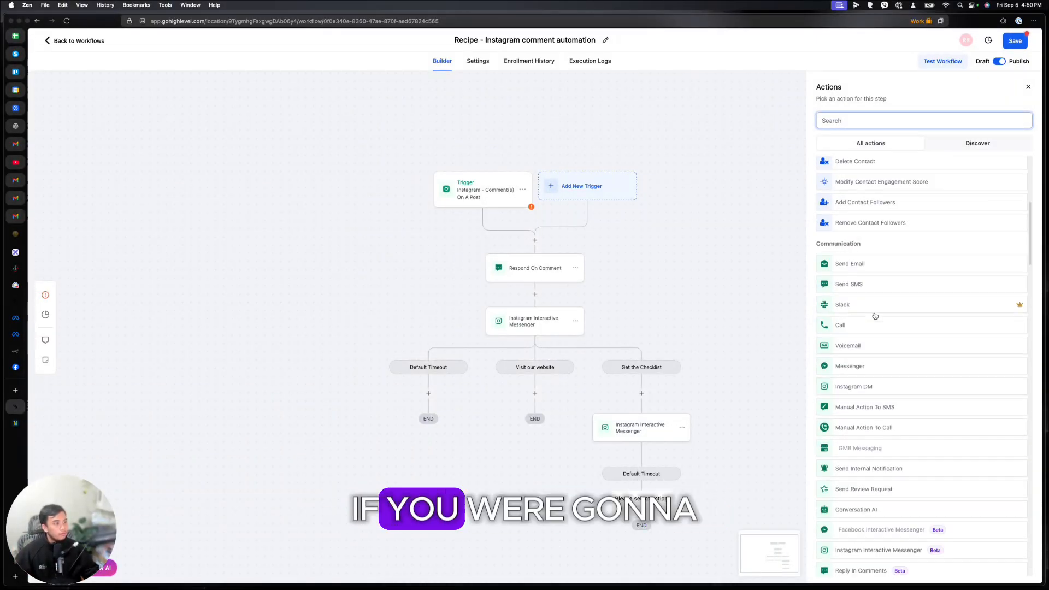
scroll(874, 316, "down", 1)
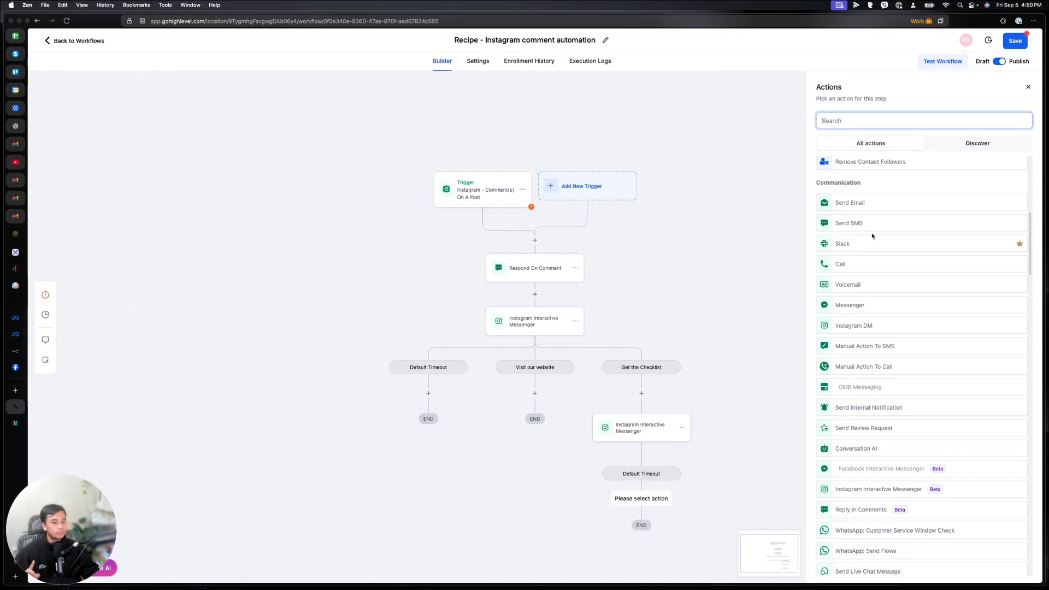
scroll(872, 236, "down", 1)
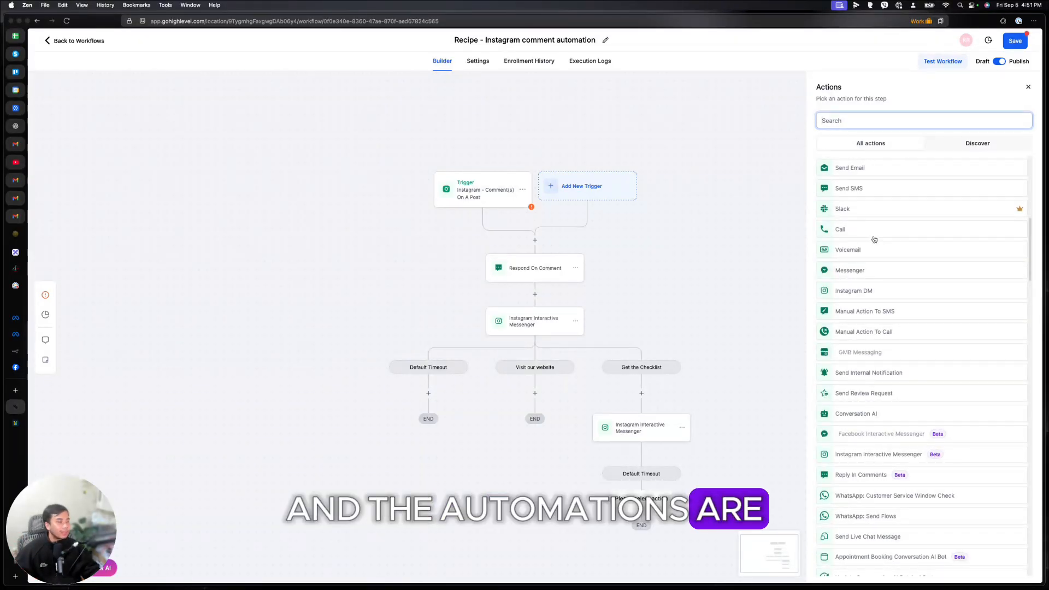
scroll(872, 239, "down", 1)
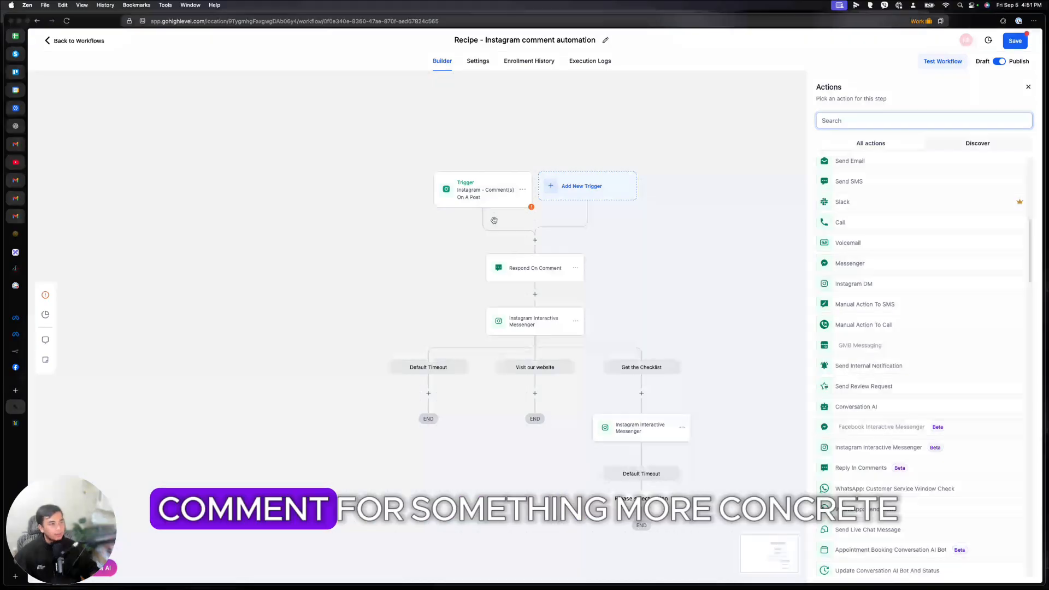
left_click(535, 241)
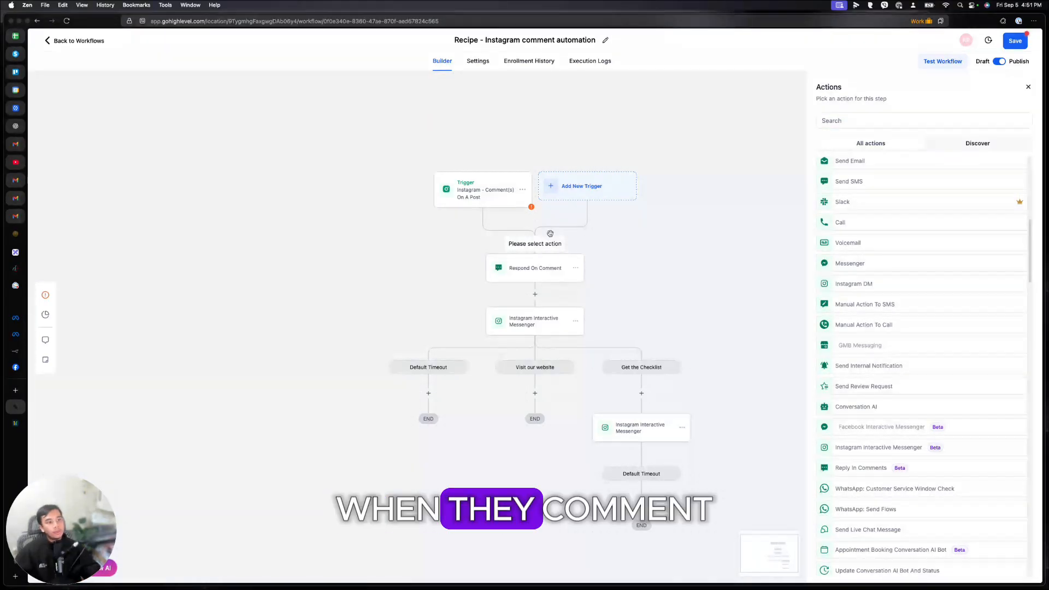
left_click(915, 123)
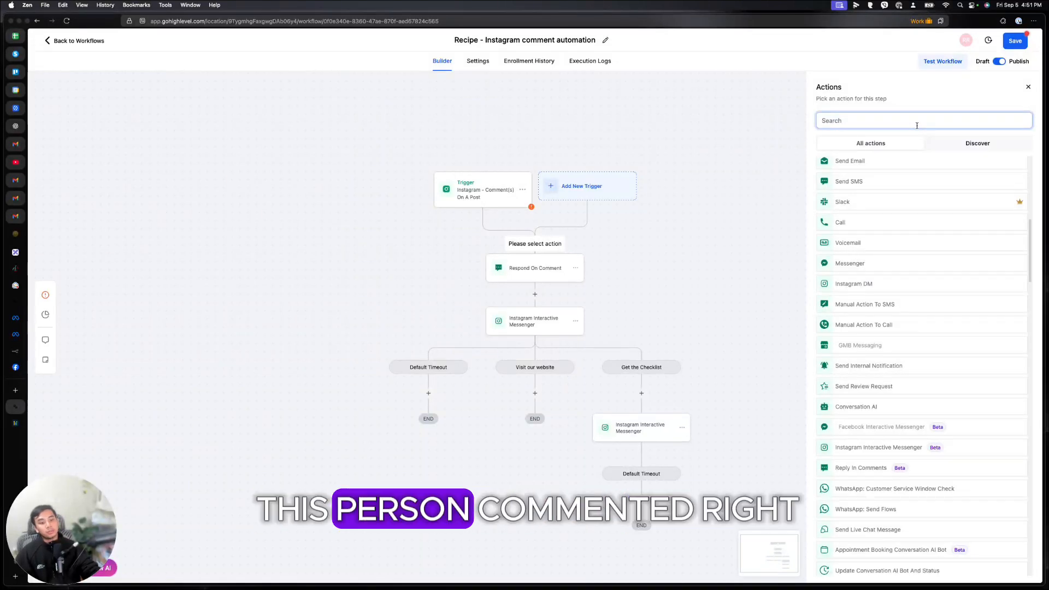
scroll(960, 276, "up", 3)
scroll(960, 276, "down", 3)
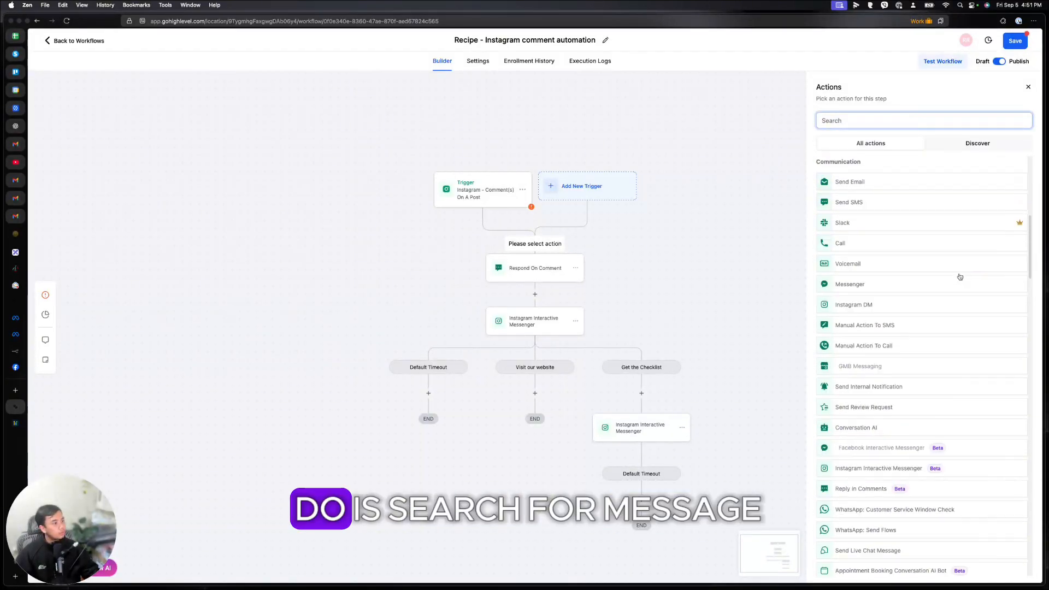
scroll(960, 276, "down", 2)
scroll(960, 276, "down", 3)
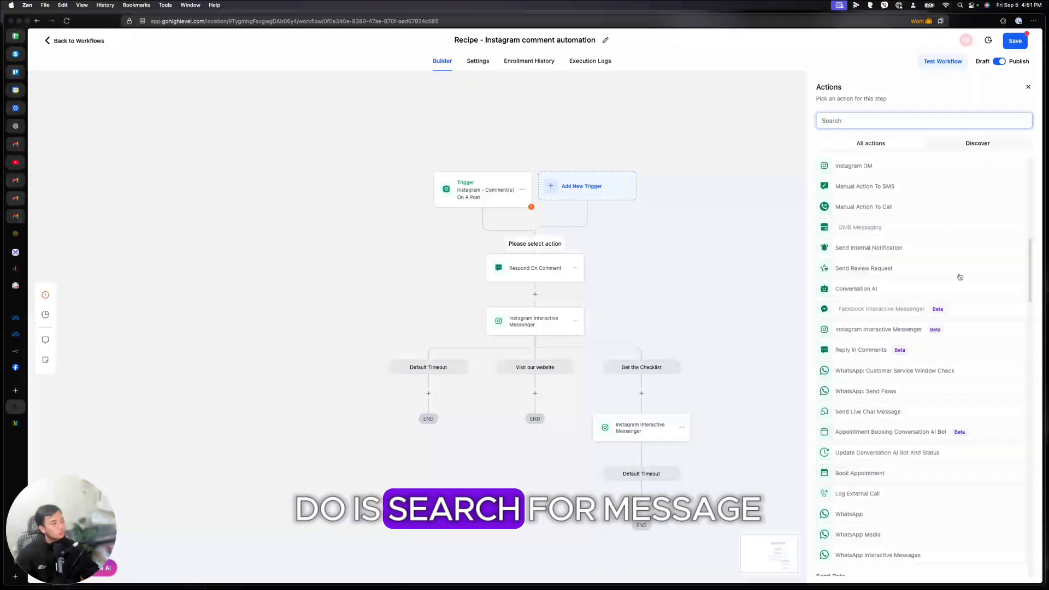
Step: Search 'internal', view Internal Notification's notification types, and close without saving
type("mess")
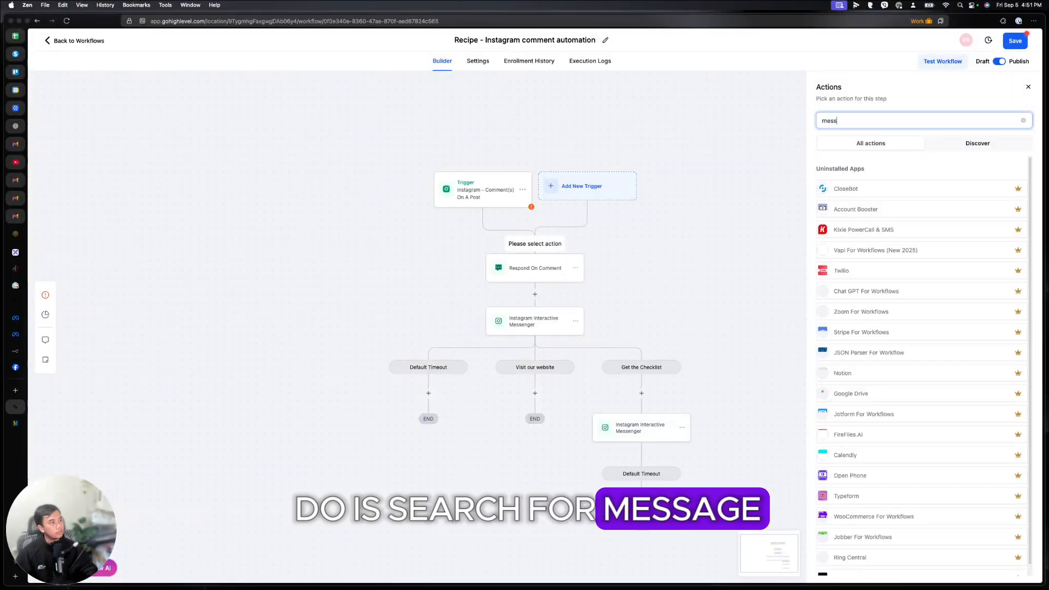
key("super+a")
type("internal")
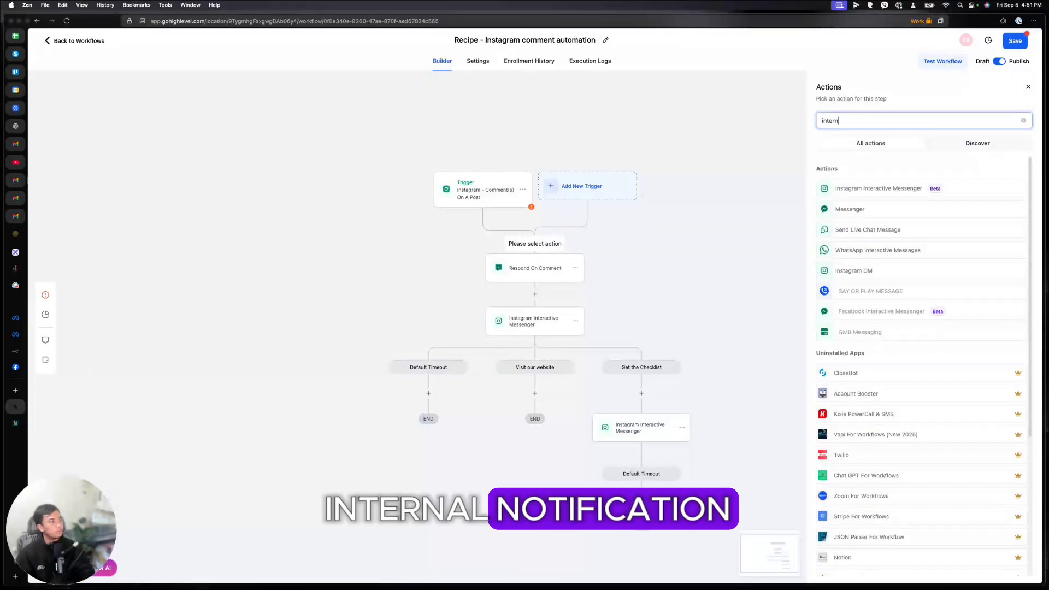
left_click(869, 189)
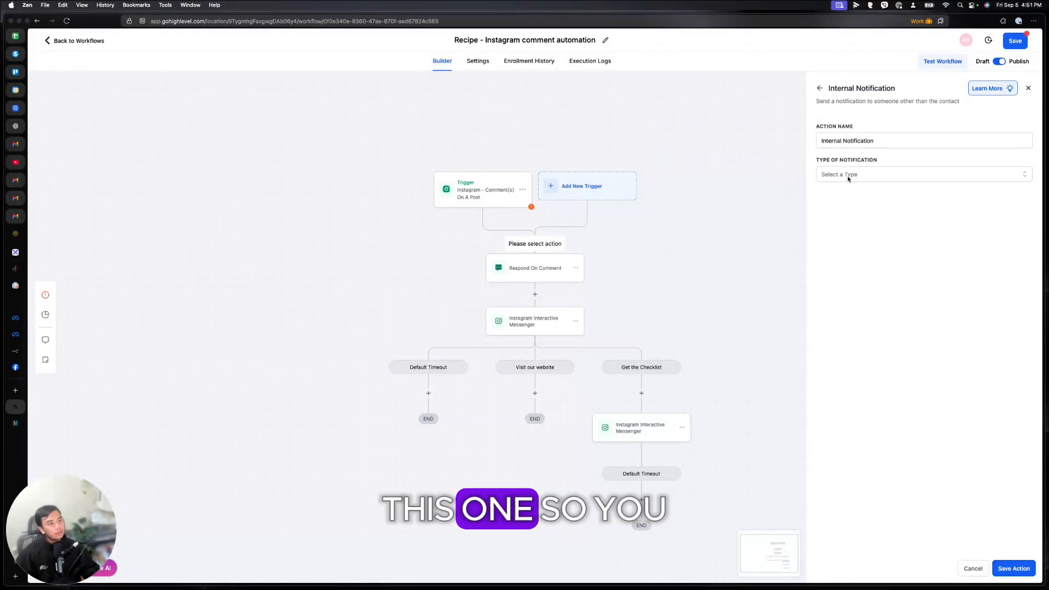
left_click(848, 176)
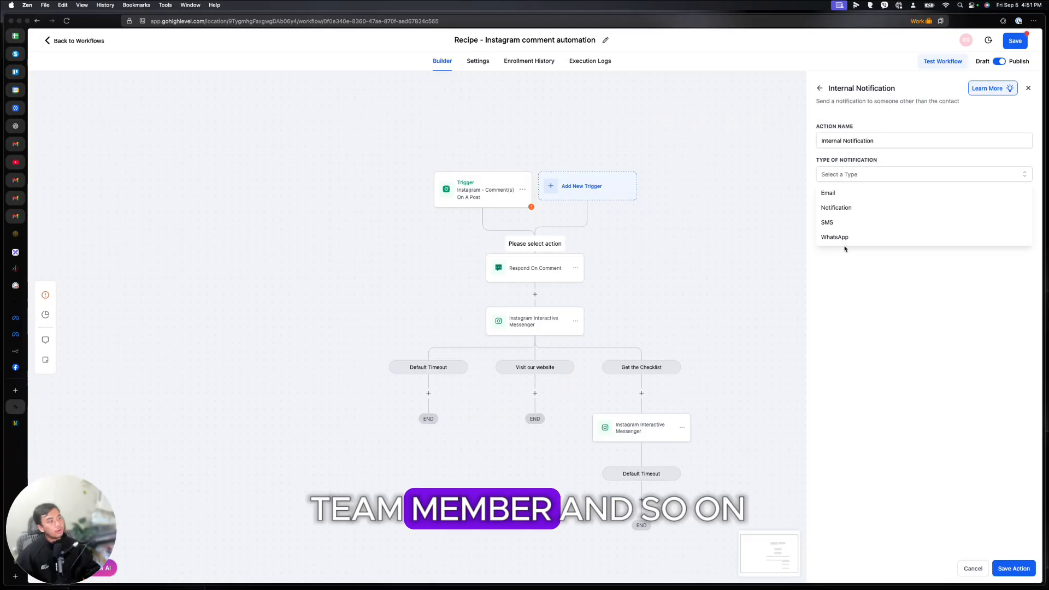
left_click(1028, 88)
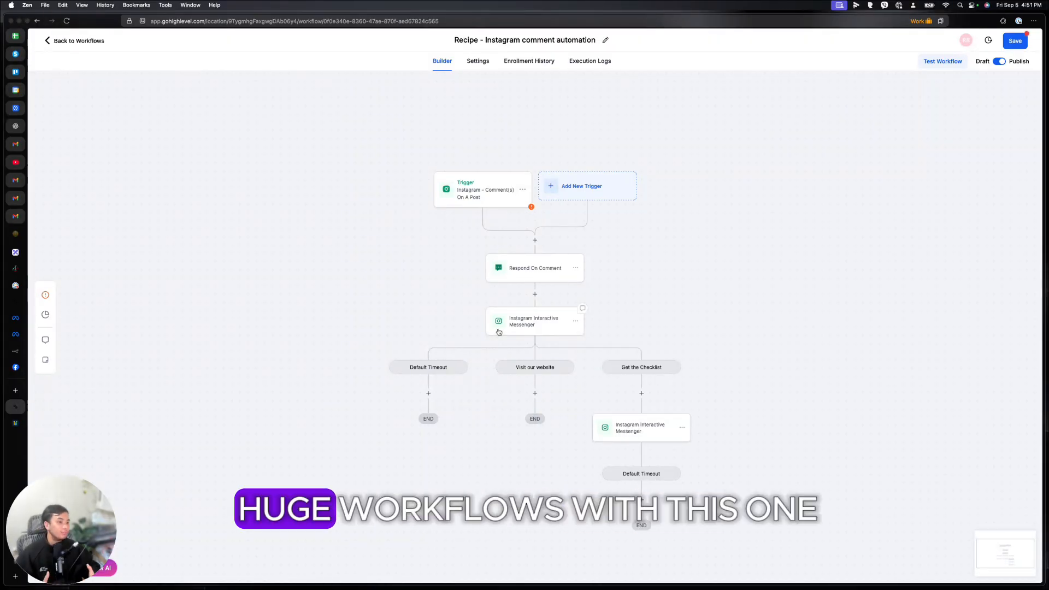
Step: Discard the Instagram automation's changes and open '1. New Lead Nurture (Fast 5) - Claim Offer'
left_click(92, 41)
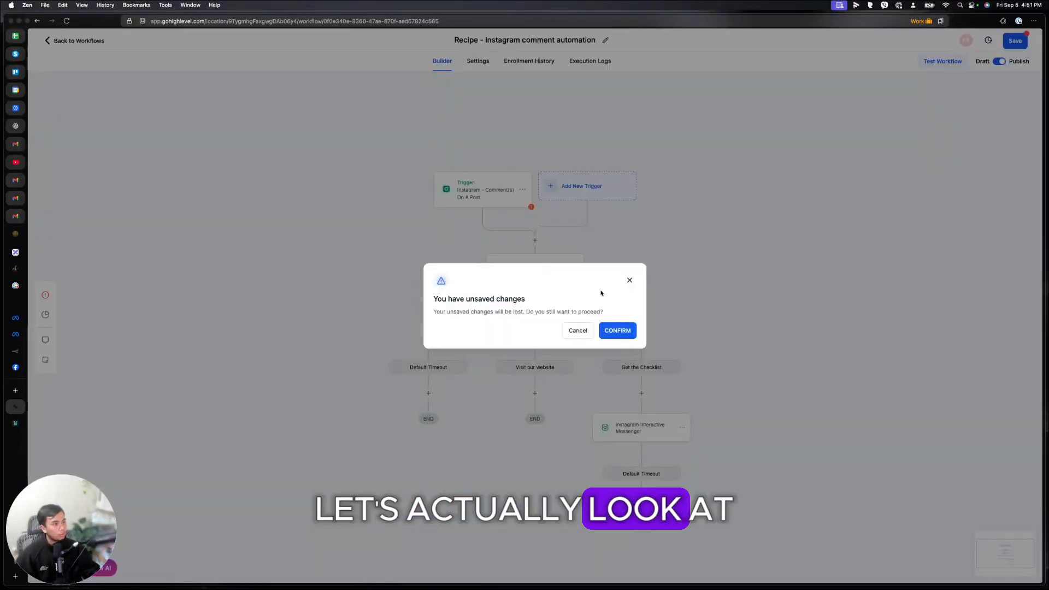
left_click(616, 331)
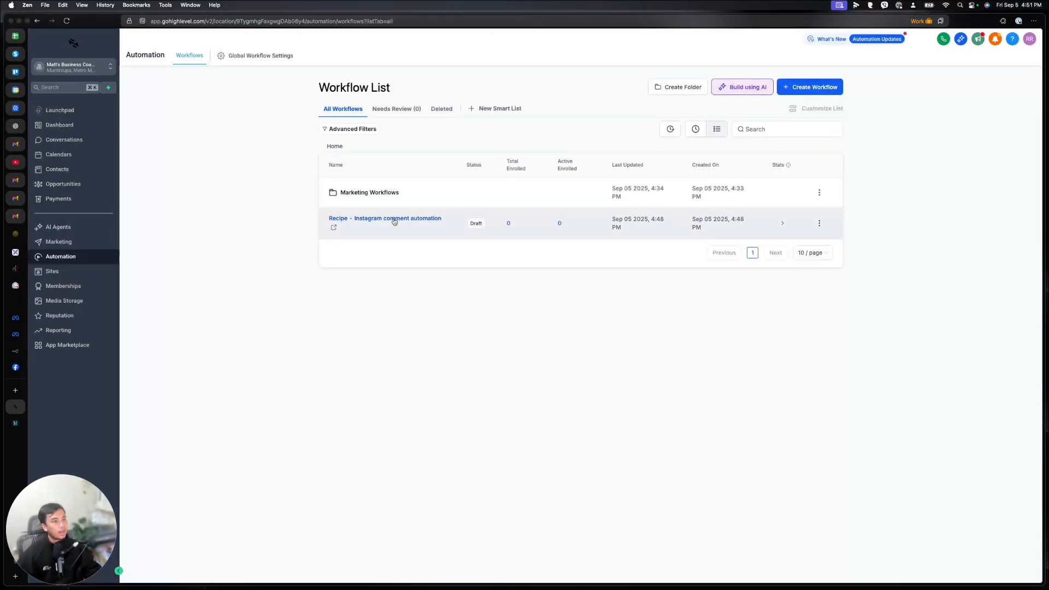
left_click(369, 193)
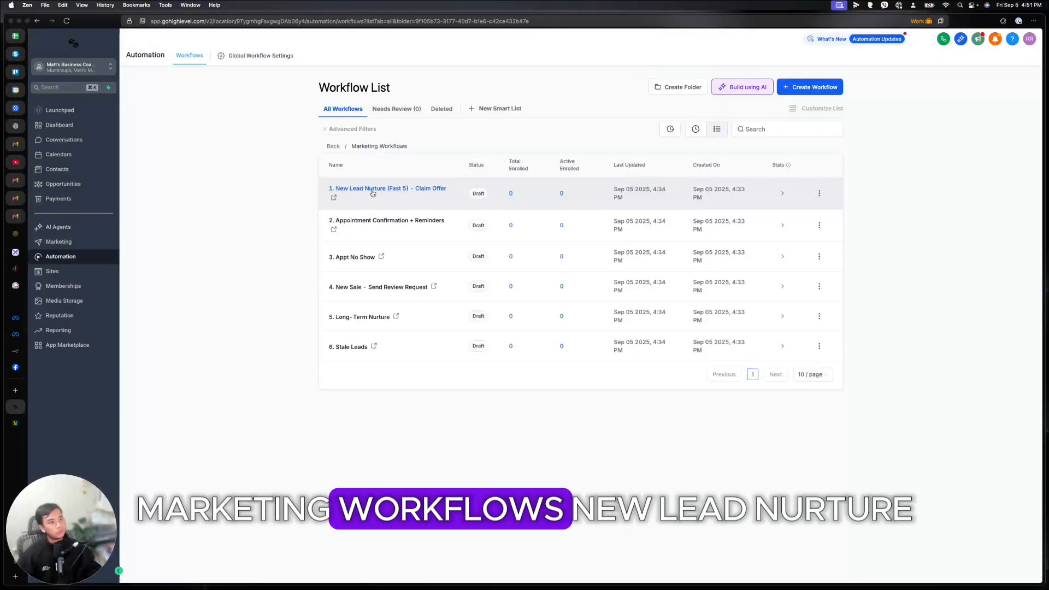
left_click(372, 191)
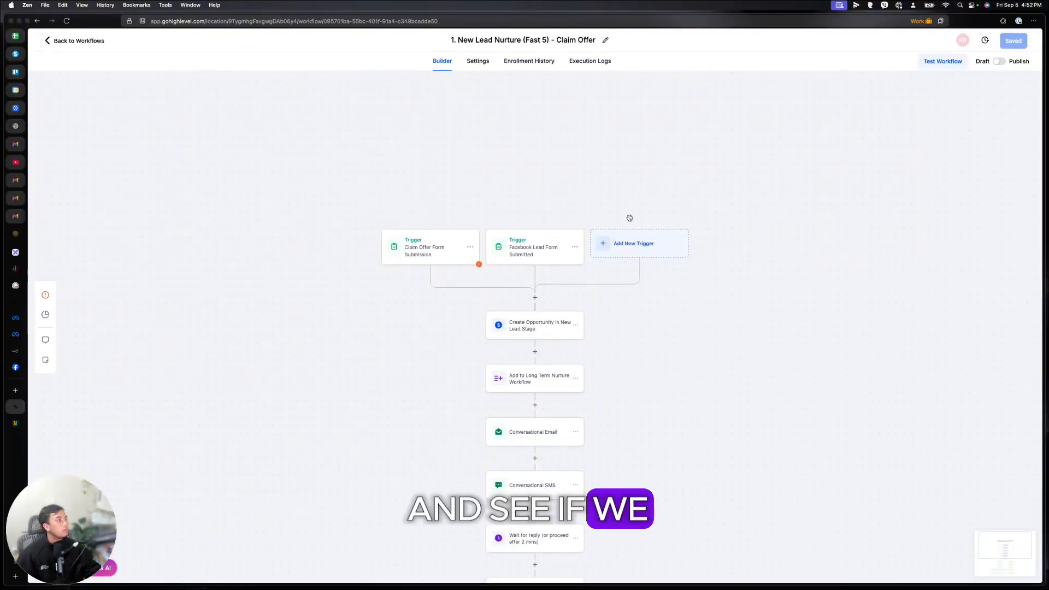
scroll(449, 247, "down", 3)
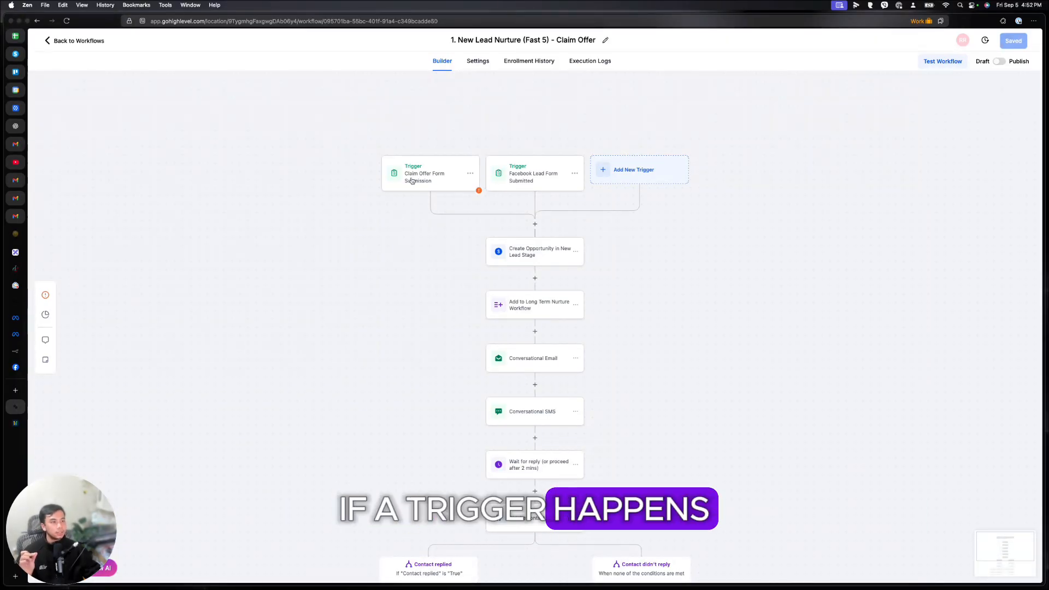
Step: Check the Claim Offer trigger's form filter, then open the Create Opportunity in New Lead Stage step
left_click(665, 176)
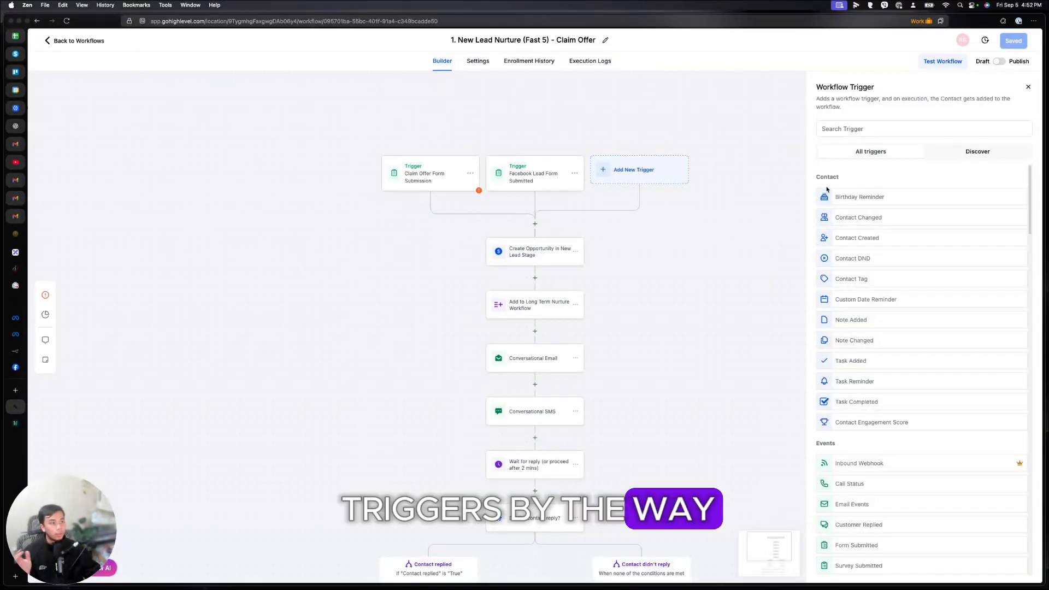
scroll(508, 251, "down", 5)
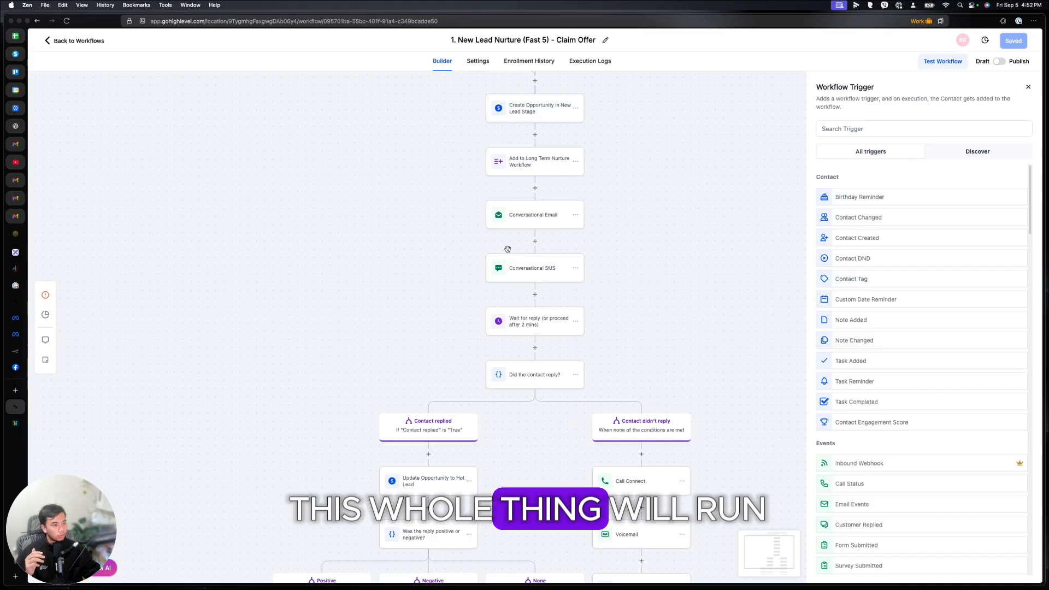
scroll(530, 278, "up", 4)
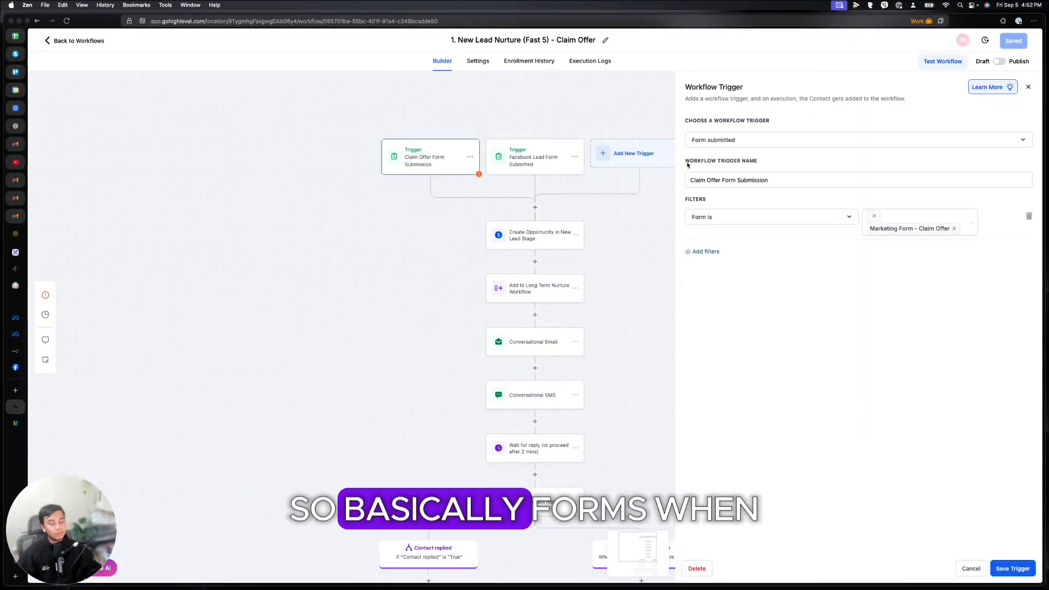
left_click(451, 161)
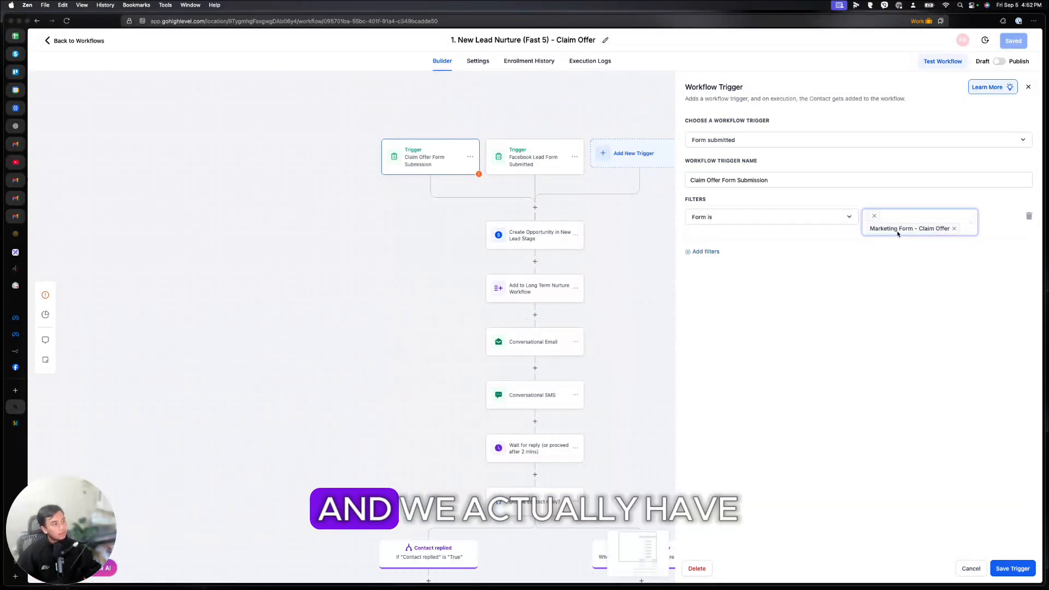
left_click(973, 224)
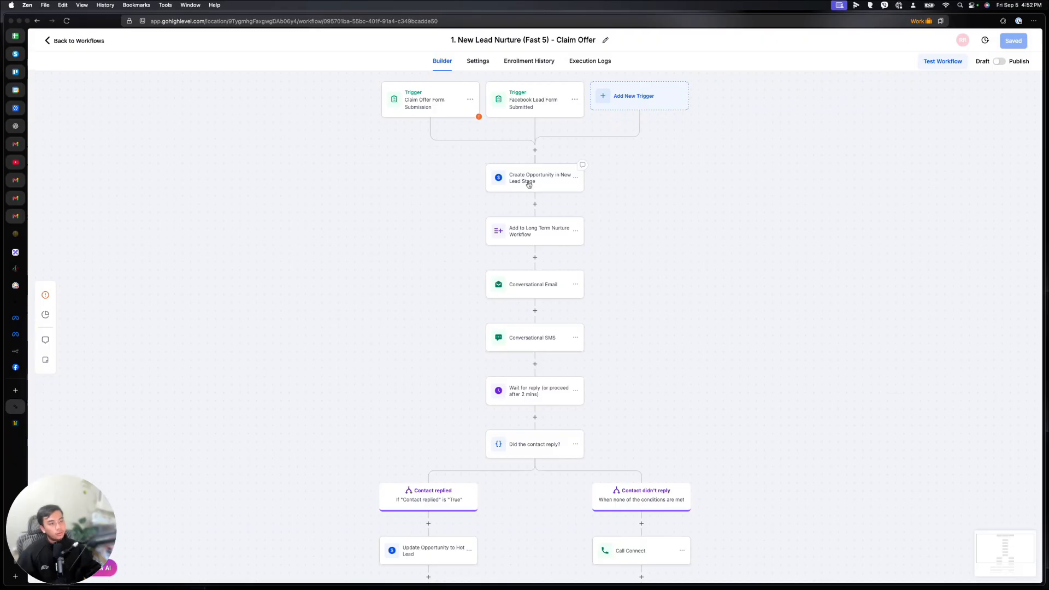
left_click(529, 185)
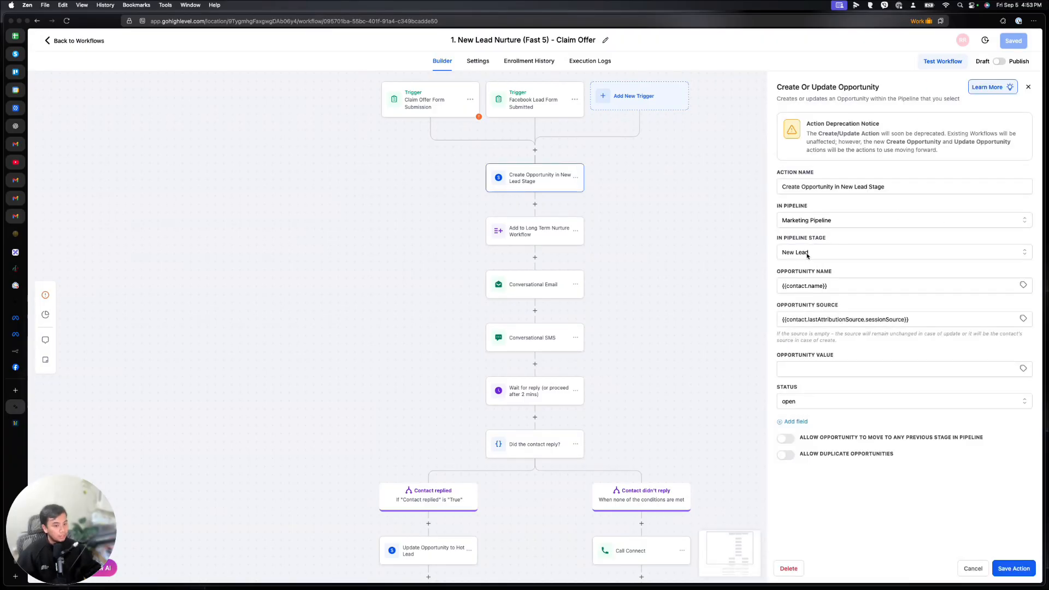
Step: Open the Add to Long Term Nurture step, then the Conversational Email step's settings
scroll(532, 273, "down", 1)
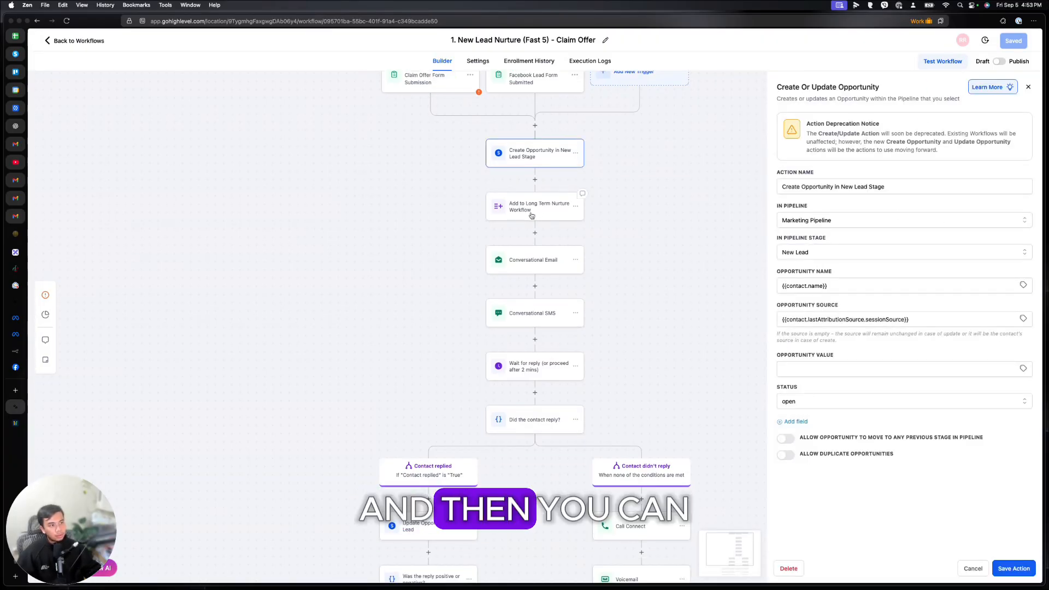
left_click(531, 215)
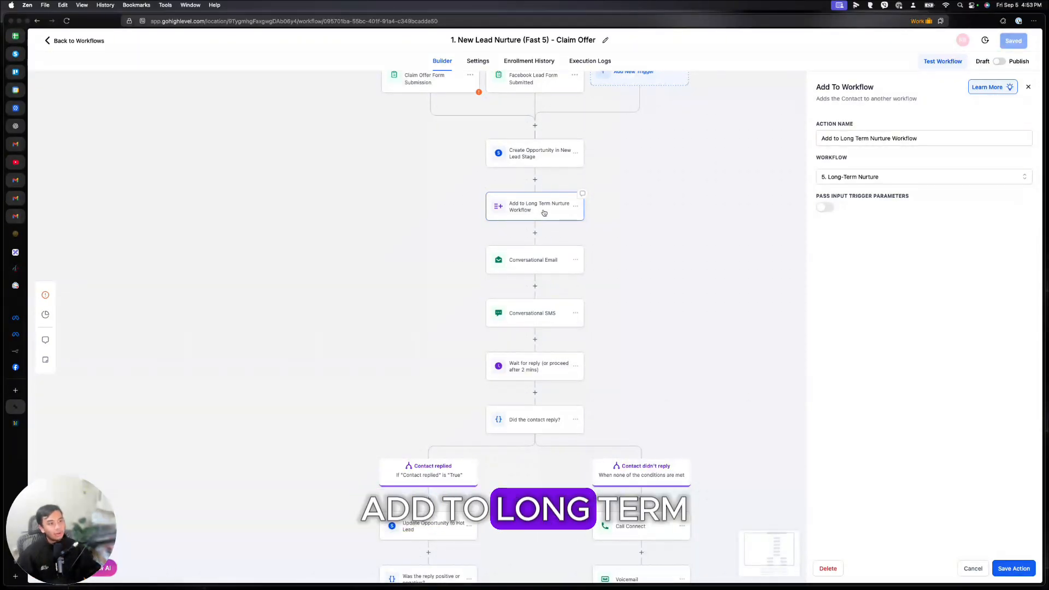
left_click(529, 265)
scroll(547, 256, "down", 1)
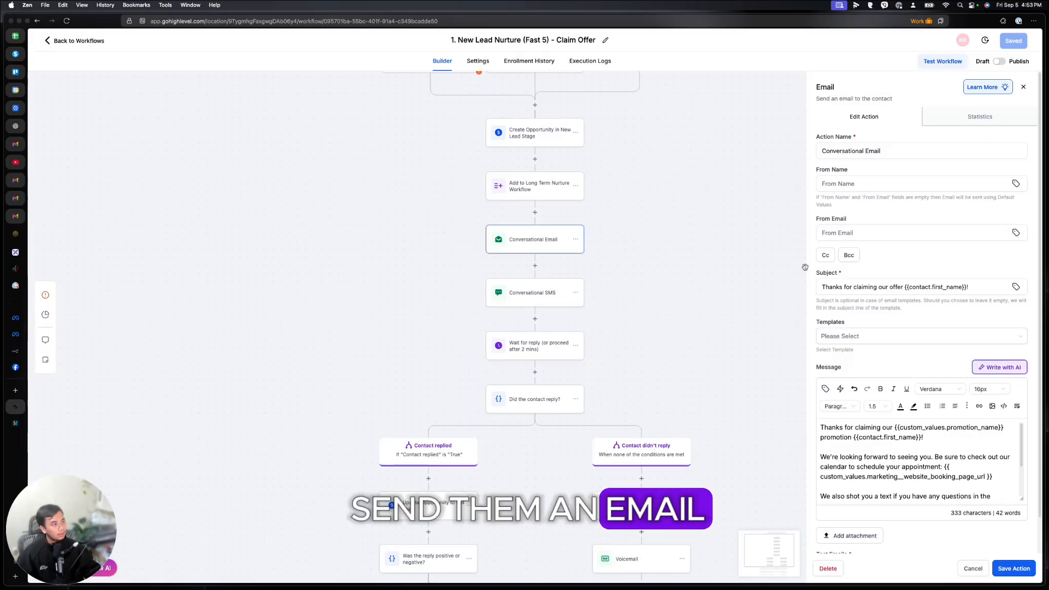
scroll(868, 262, "down", 1)
left_click_drag(868, 251, 966, 251)
scroll(887, 327, "down", 1)
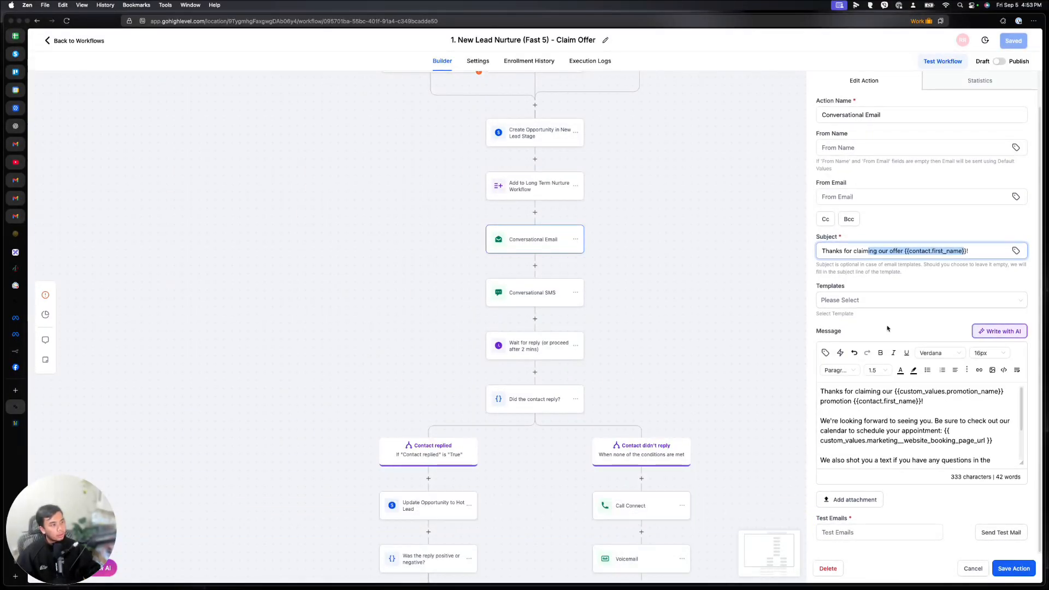
Step: Review the email body's appointment paragraph and its promotion-name and first-name placeholders
triple_click(938, 433)
scroll(941, 435, "down", 1)
scroll(930, 429, "up", 1)
left_click(929, 428)
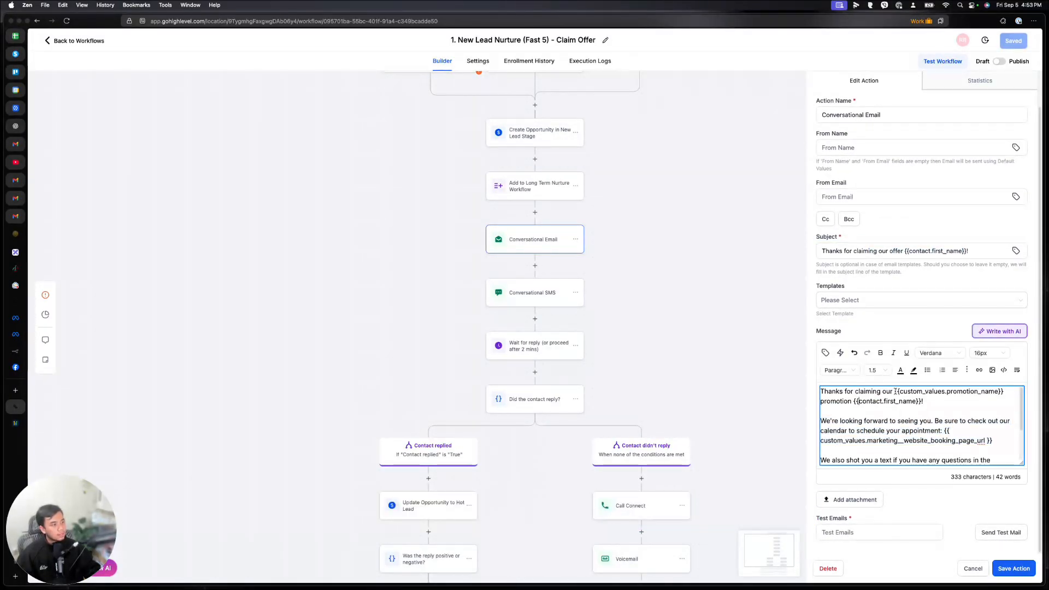
left_click_drag(894, 391, 959, 399)
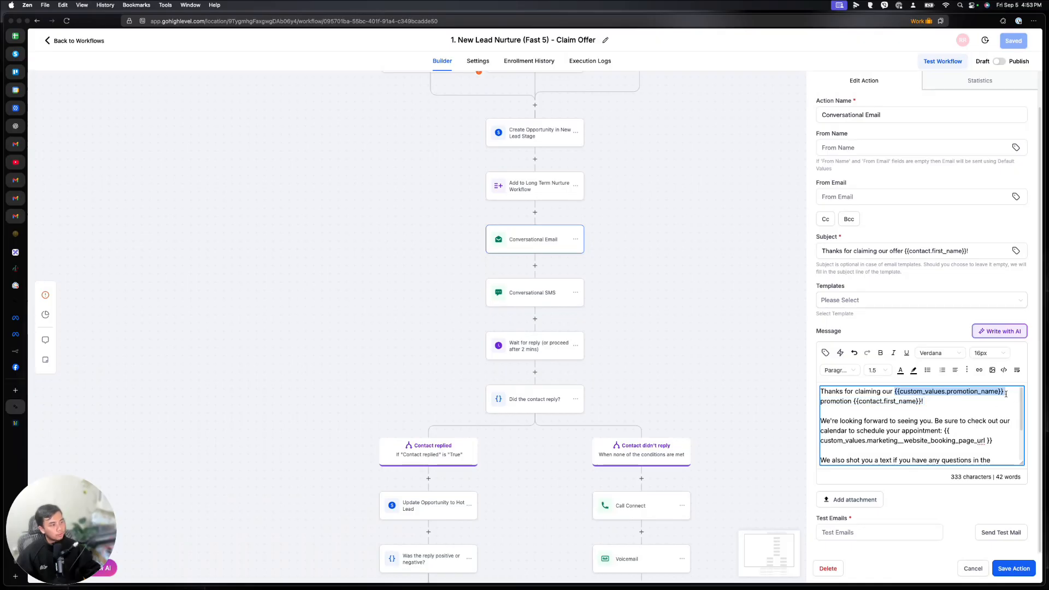
left_click_drag(926, 400, 855, 402)
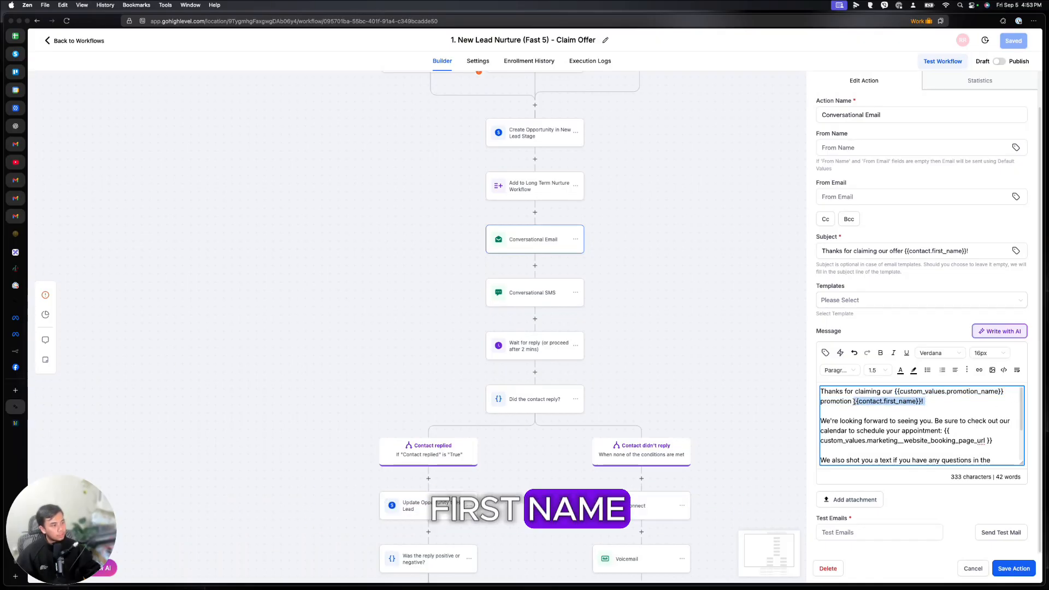
left_click(927, 401)
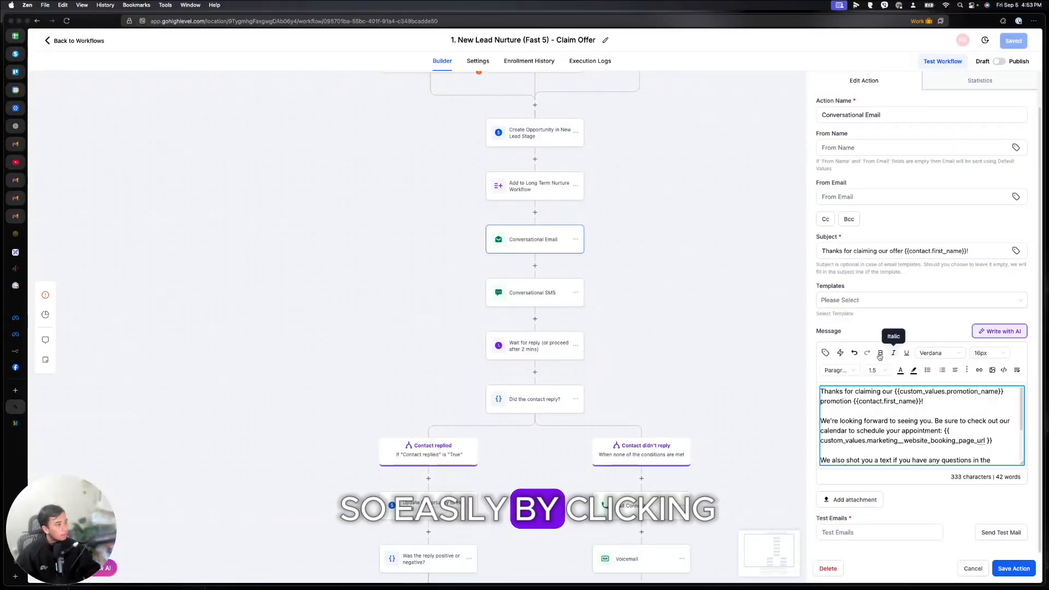
Step: Browse the Custom Values list, then bring up the Conversational SMS step's message
left_click(825, 352)
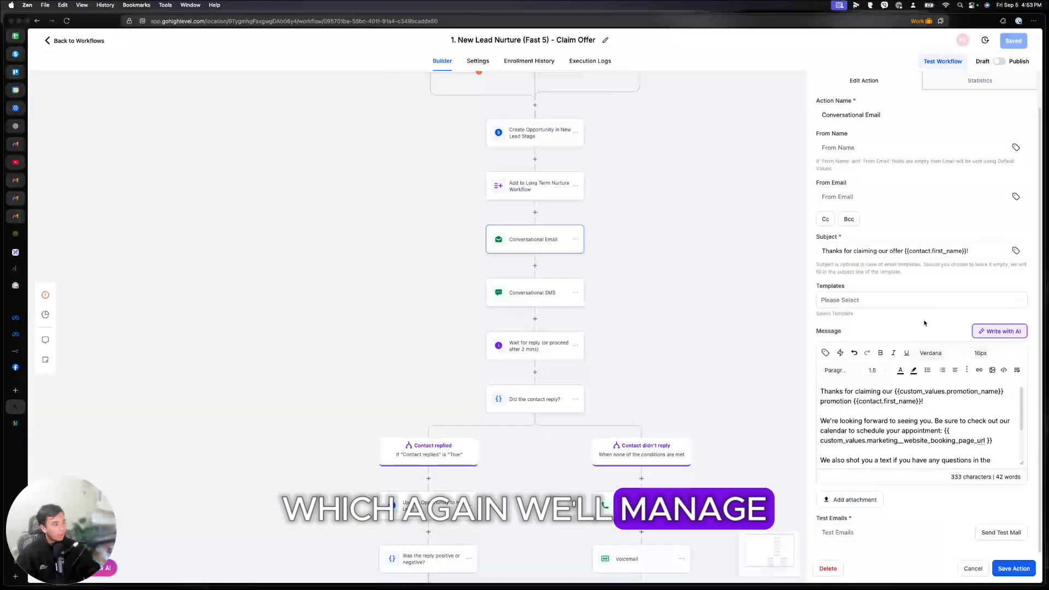
left_click(896, 432)
scroll(895, 444, "down", 2)
key("ctrl+a")
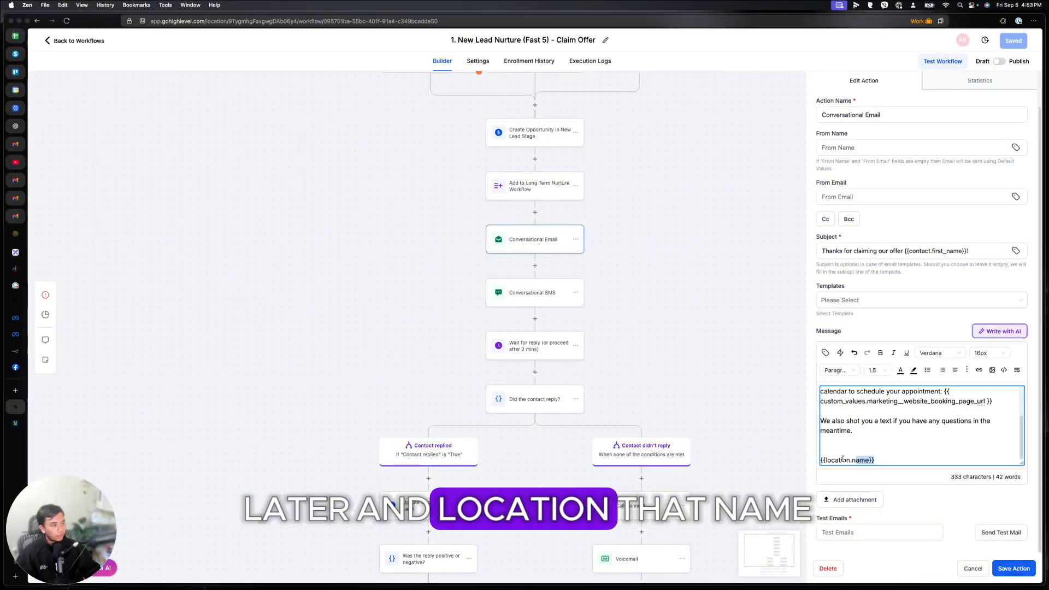
left_click(527, 295)
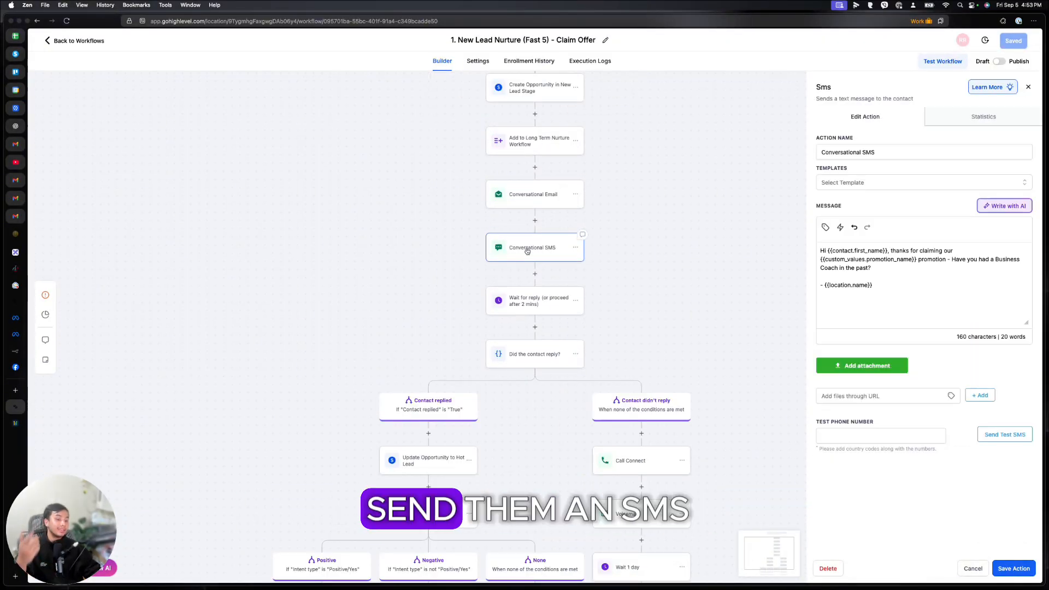
Step: Look over the SMS greeting, the Wait for reply step and the 'Did the contact reply?' condition
left_click_drag(821, 251, 907, 268)
left_click(575, 305)
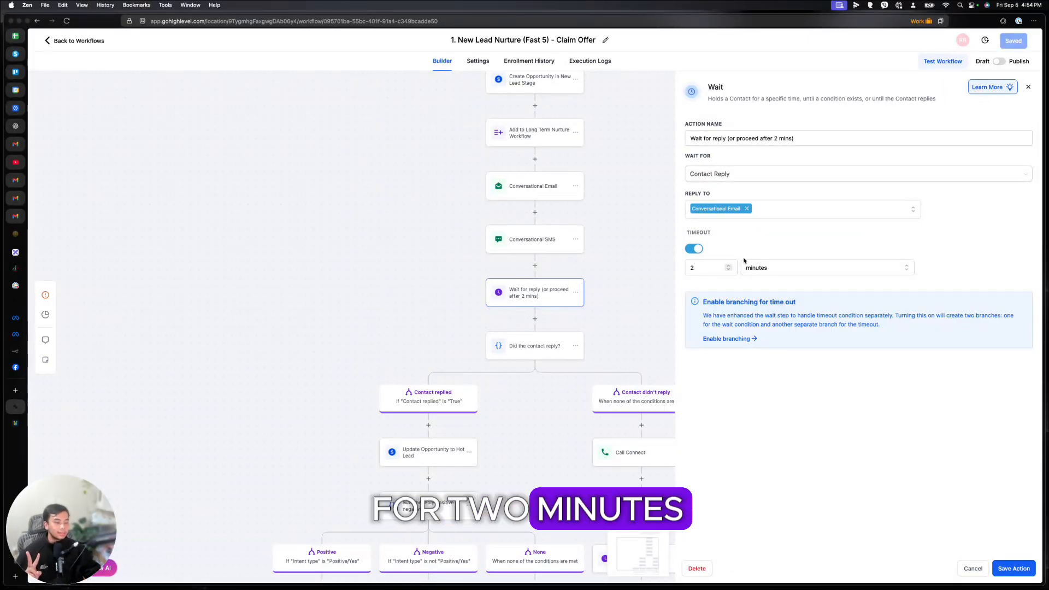
scroll(547, 279, "right", 3)
scroll(546, 279, "down", 4)
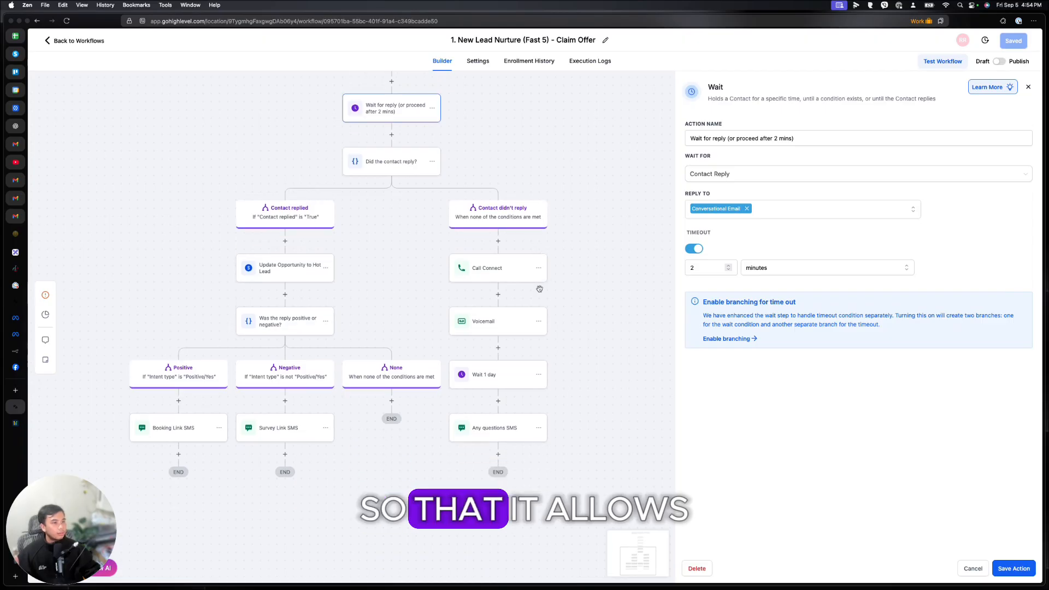
left_click(405, 165)
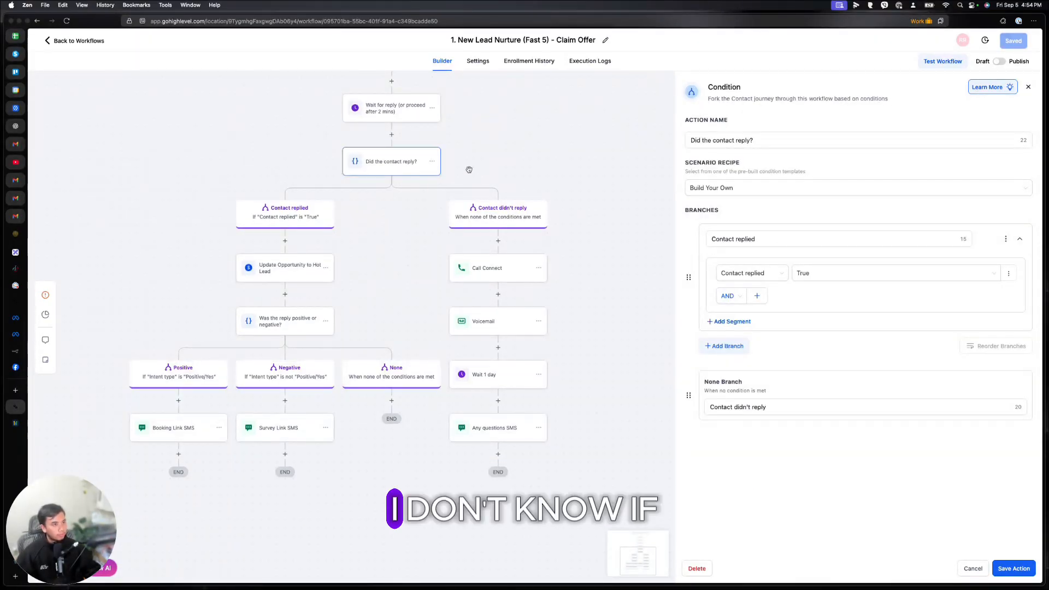
left_click(388, 119)
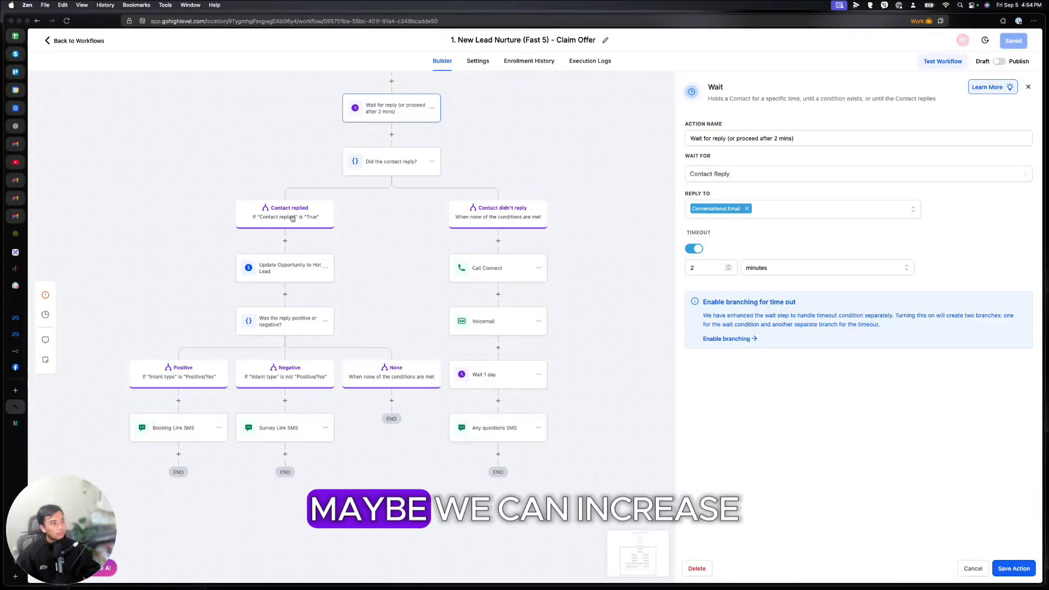
Step: Change the Wait for reply timeout from 2 to 5 minutes and save the step
double_click(702, 268)
type("5")
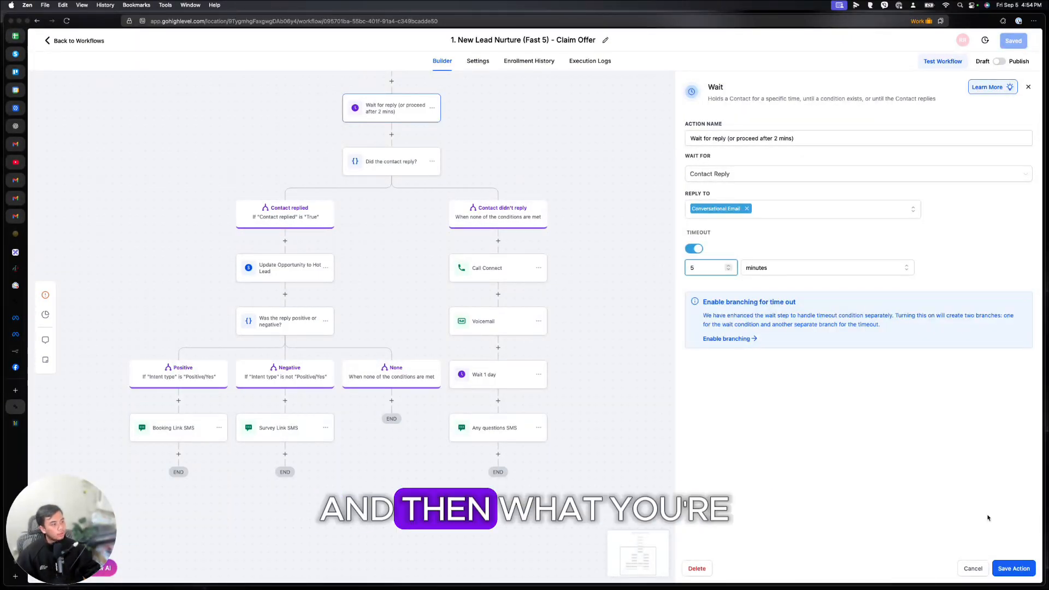
left_click(1013, 568)
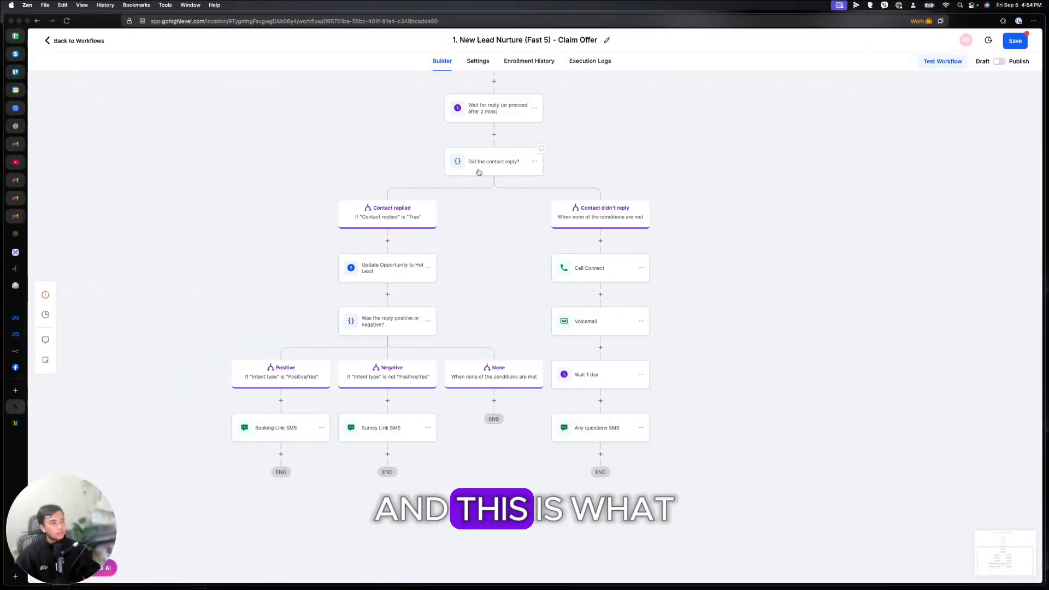
Step: Inspect the reply condition, the Update Opportunity to Hot Lead step and the positive/negative reply branch
left_click(479, 172)
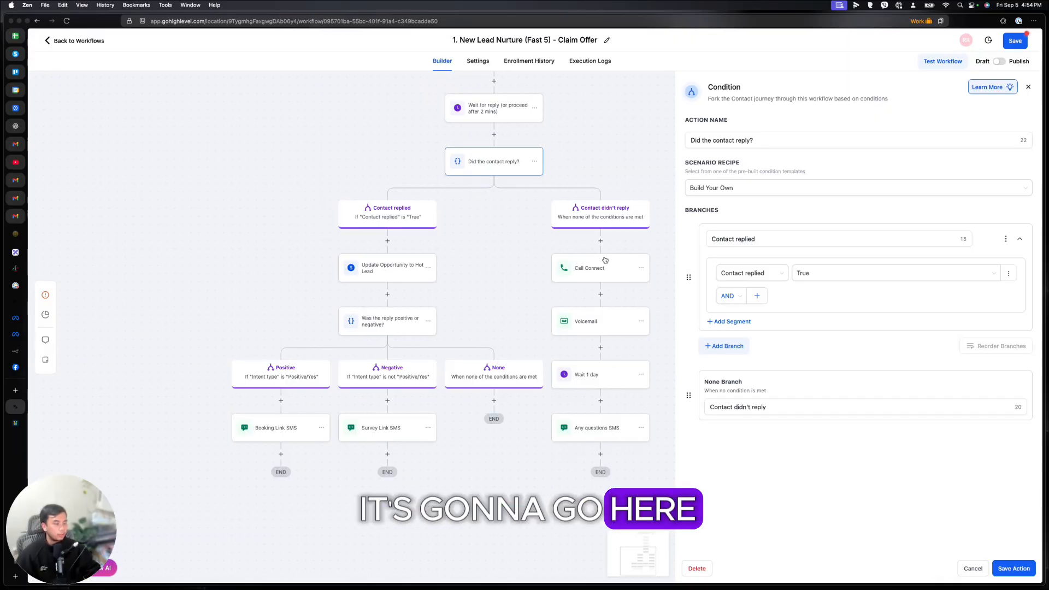
scroll(381, 234, "right", 1)
scroll(342, 243, "down", 1)
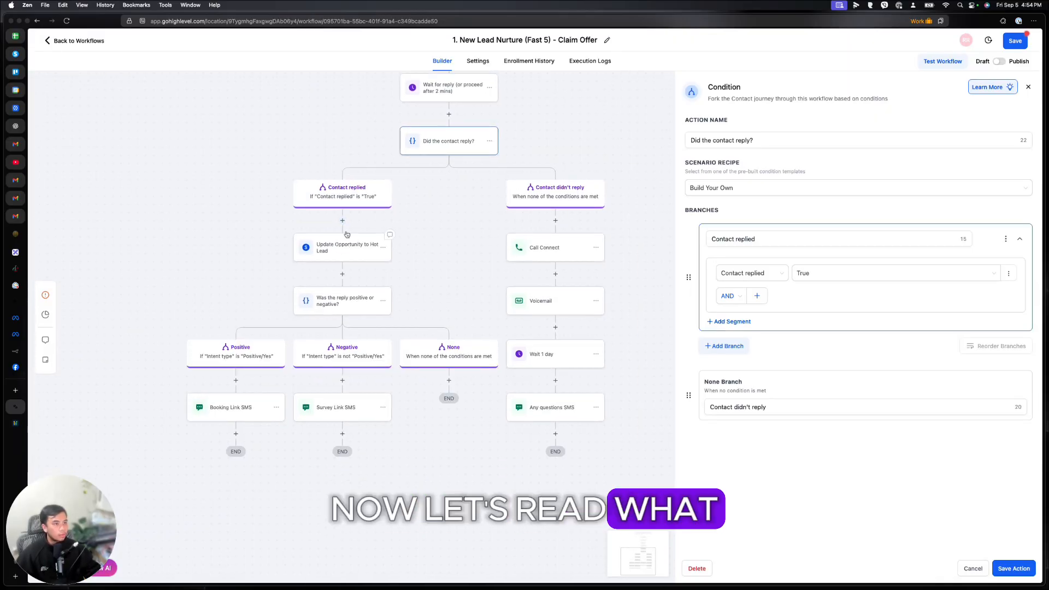
left_click(343, 251)
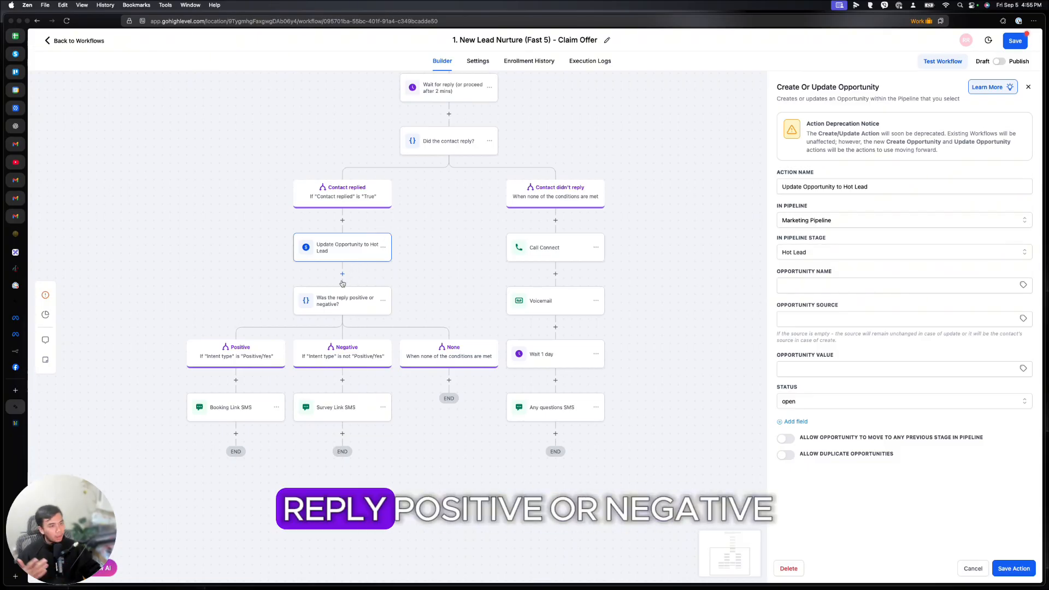
left_click(356, 308)
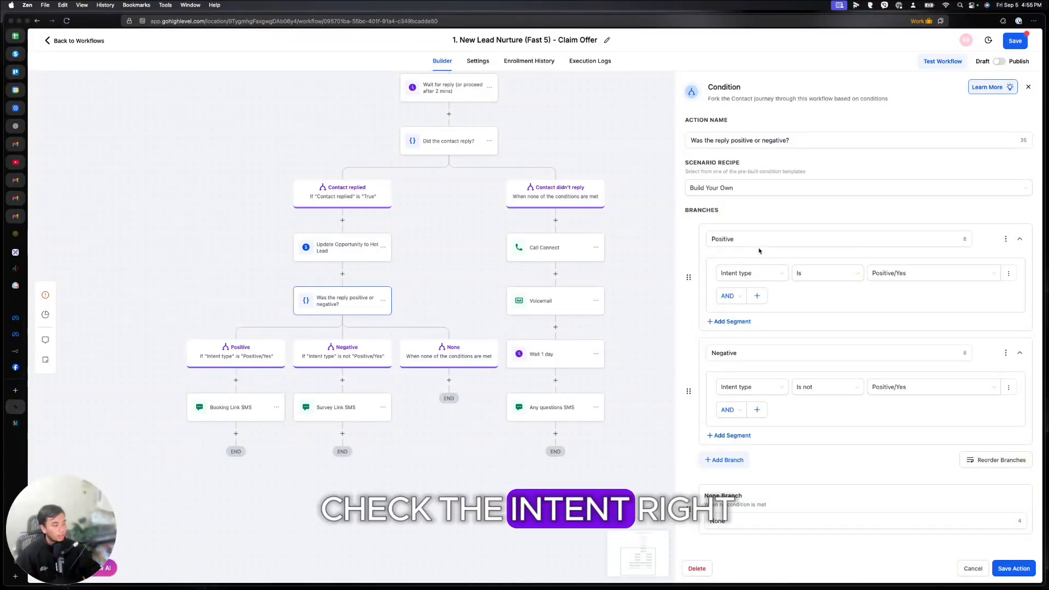
left_click(758, 274)
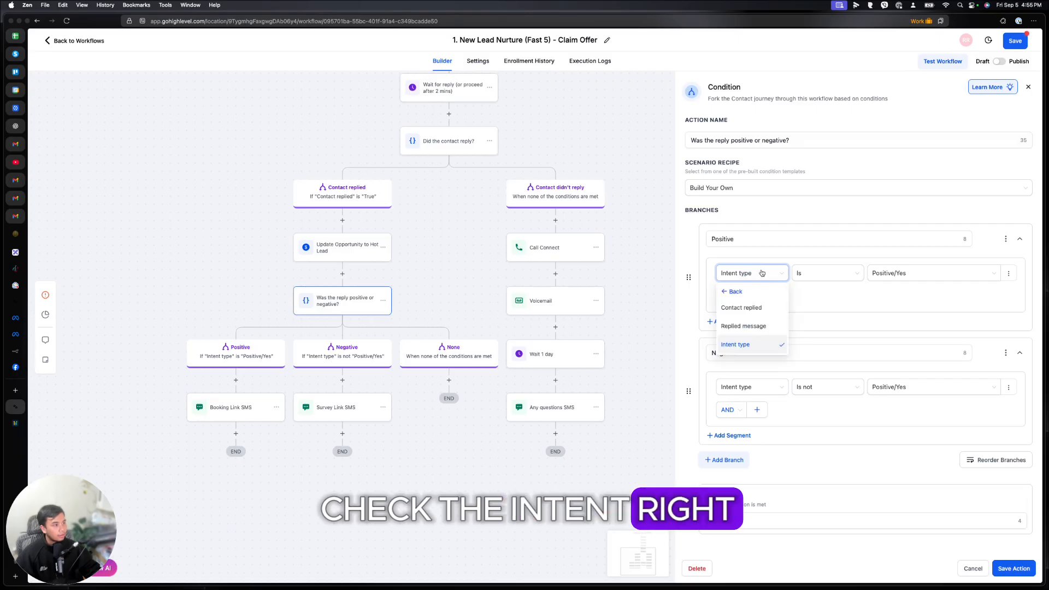
left_click(773, 273)
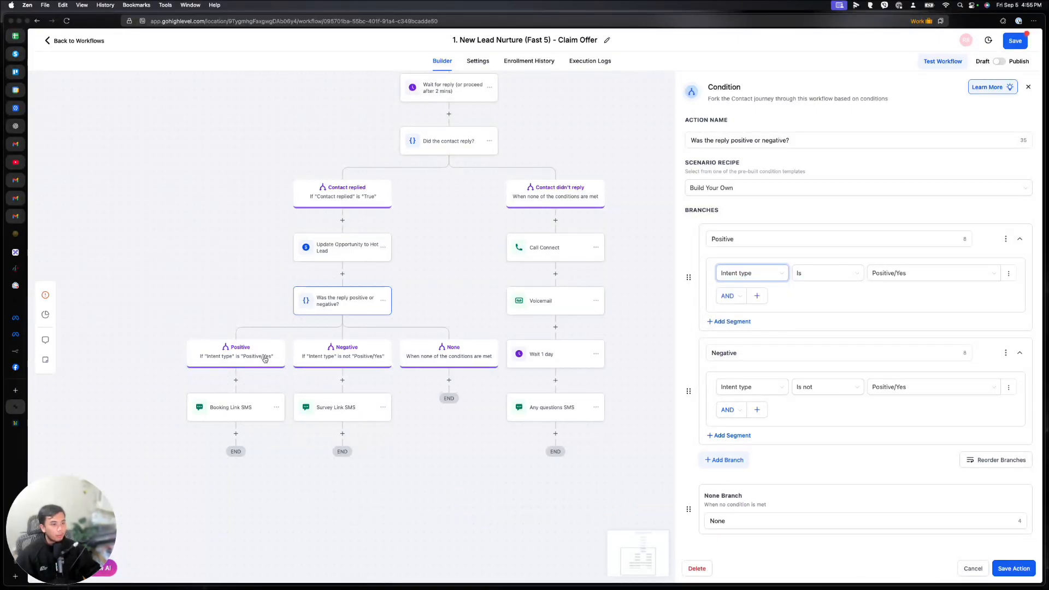
Step: Check the Booking Link and Survey Link SMS steps, ending on the 'Did the contact reply?' condition
left_click(232, 407)
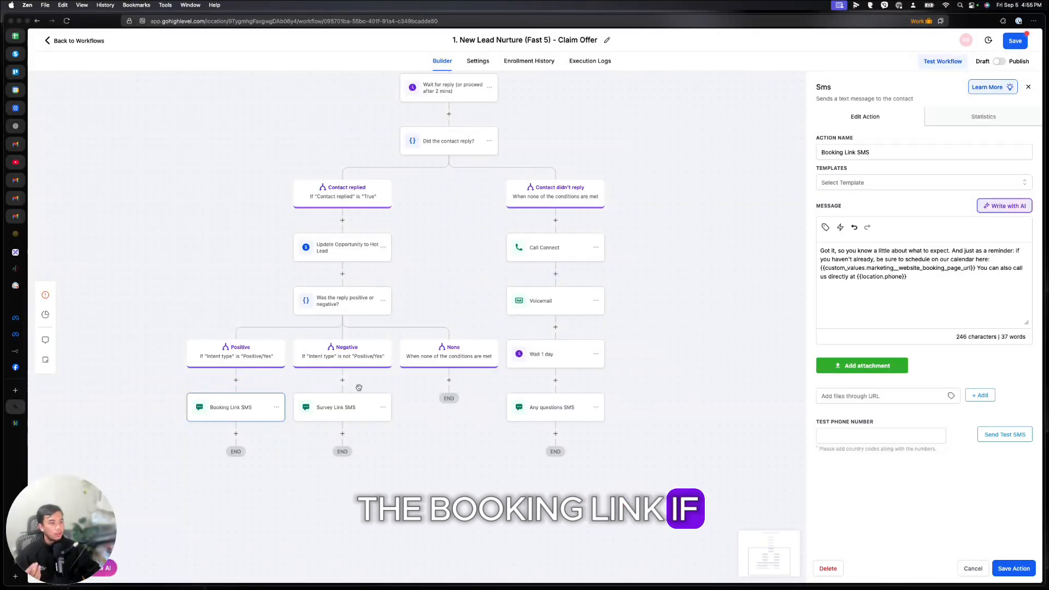
left_click(347, 406)
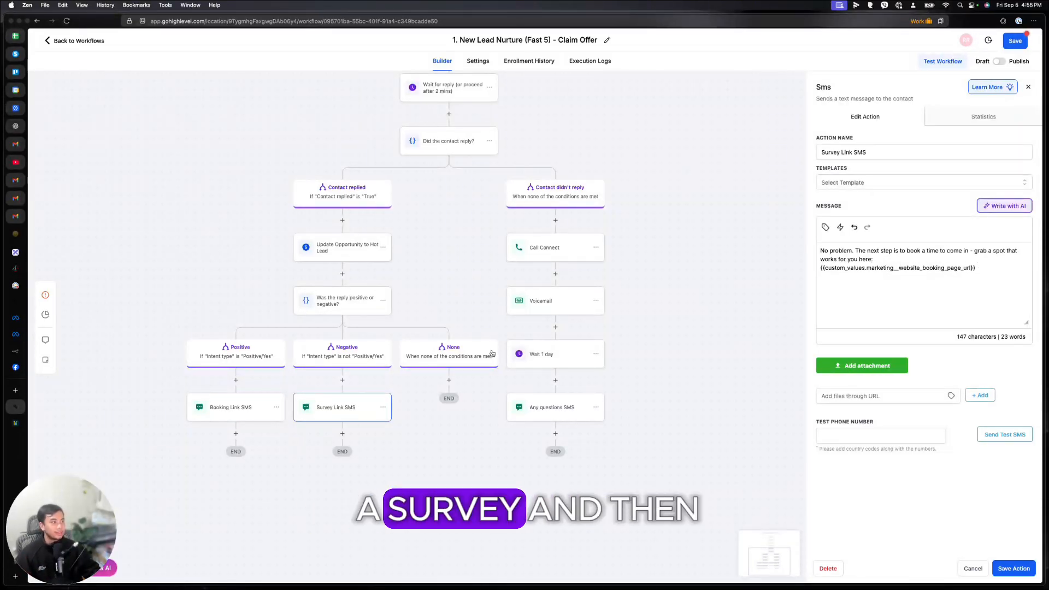
left_click(564, 206)
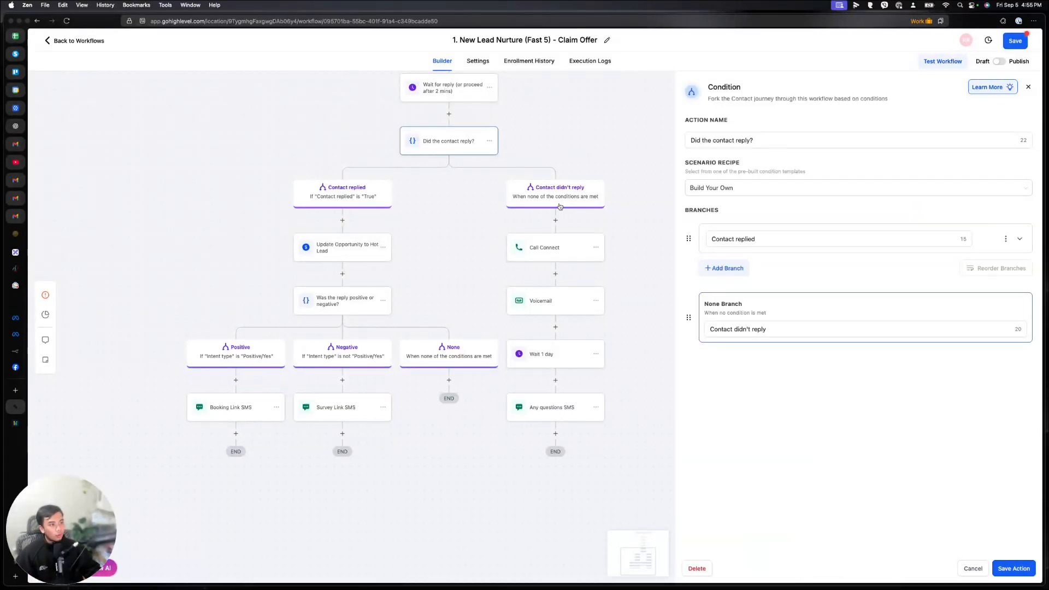
Step: Review the Call Connect step's call whisper message
left_click(553, 240)
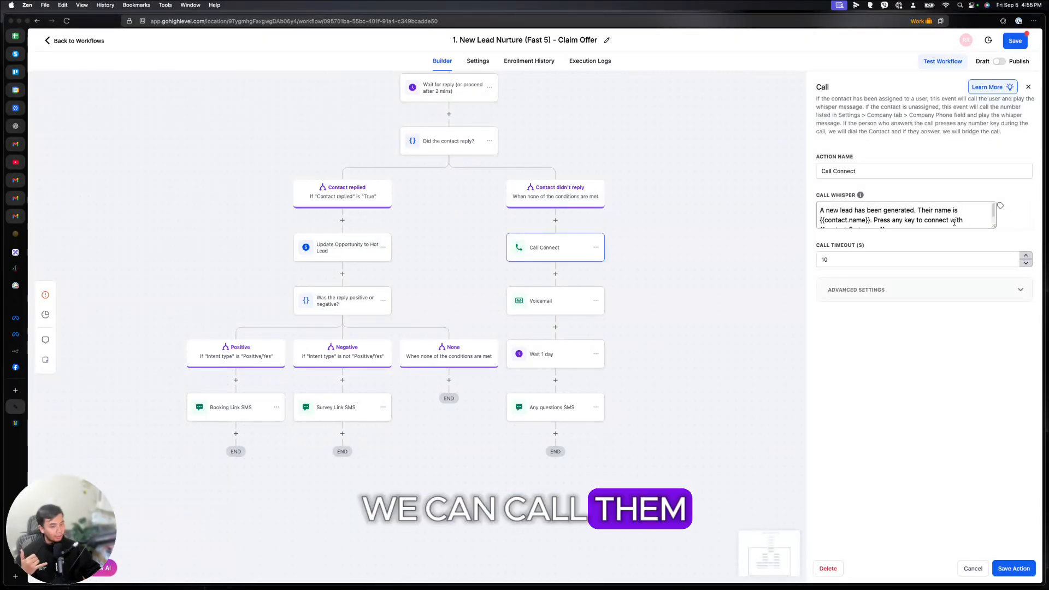
left_click_drag(854, 209, 982, 249)
left_click_drag(892, 231, 819, 209)
left_click(936, 306)
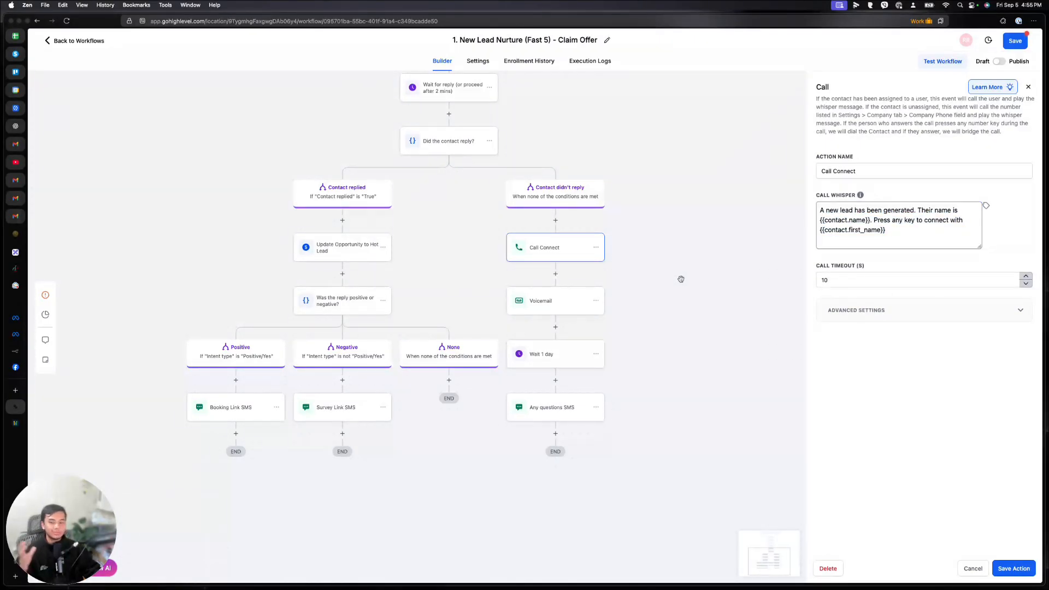
Step: Go through the Voicemail and Wait 1 day steps to the Any questions SMS message
left_click(575, 303)
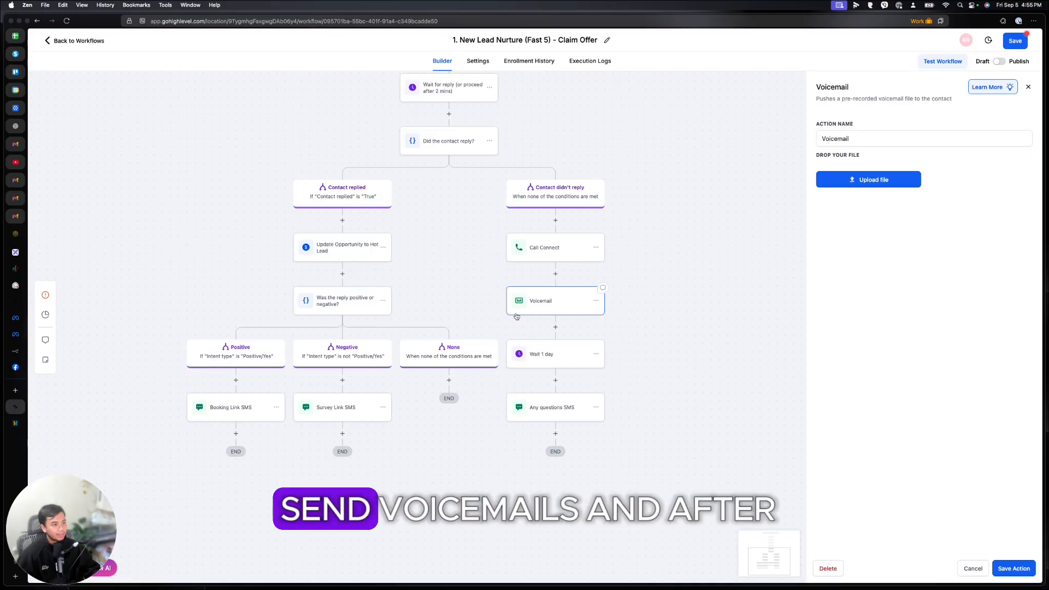
left_click(566, 360)
left_click(552, 407)
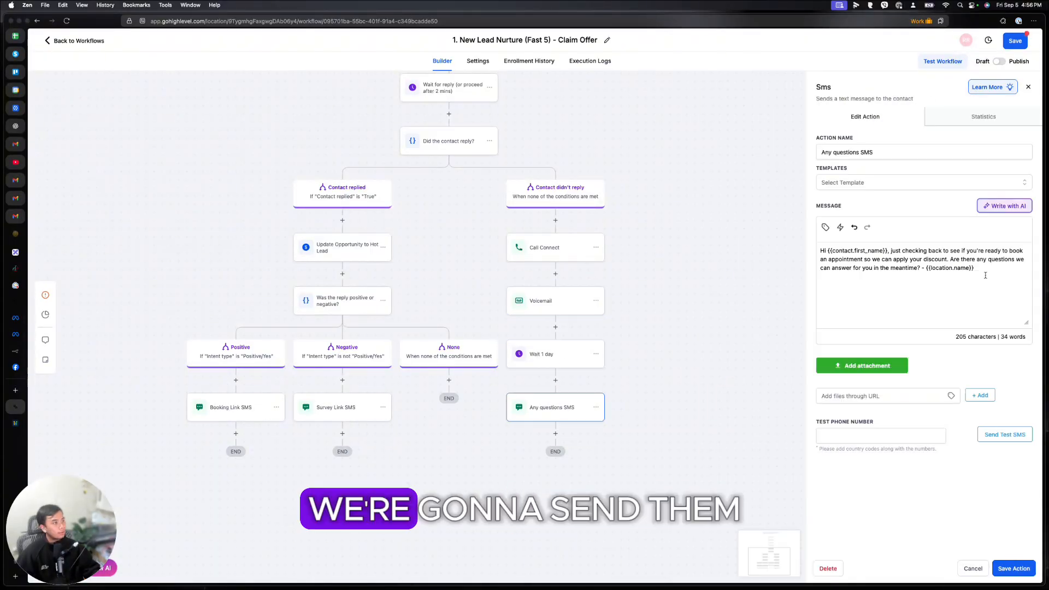
left_click_drag(975, 269, 804, 248)
scroll(668, 352, "up", 10)
scroll(668, 353, "down", 4)
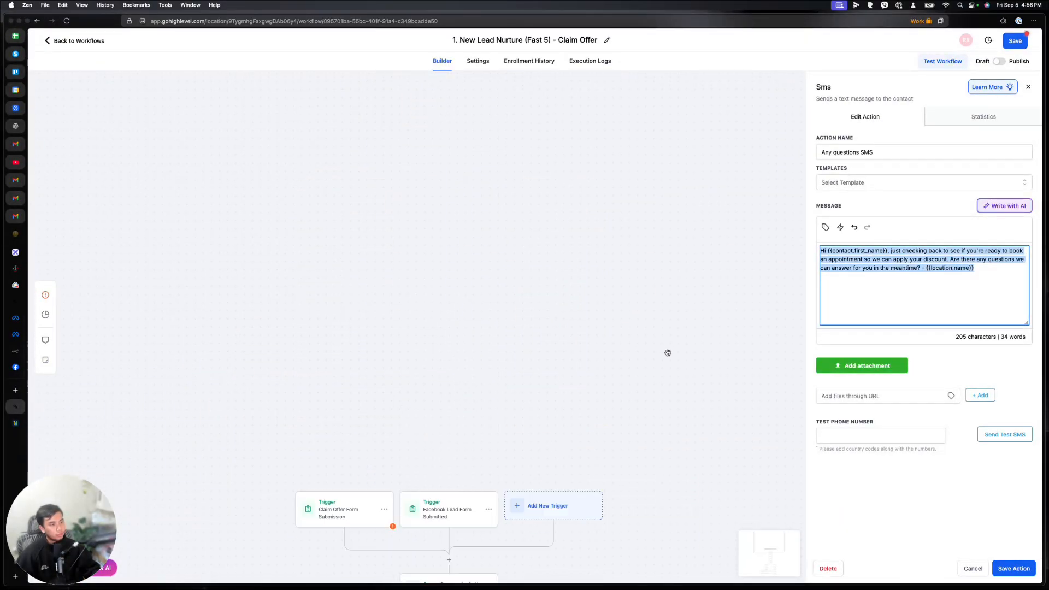
scroll(668, 351, "down", 1)
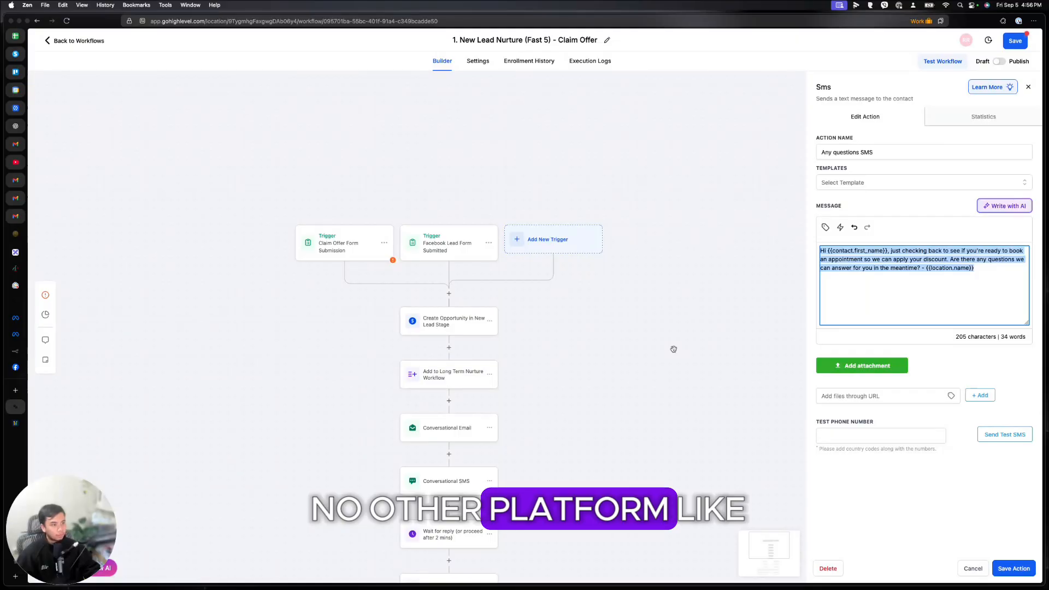
scroll(670, 337, "down", 2)
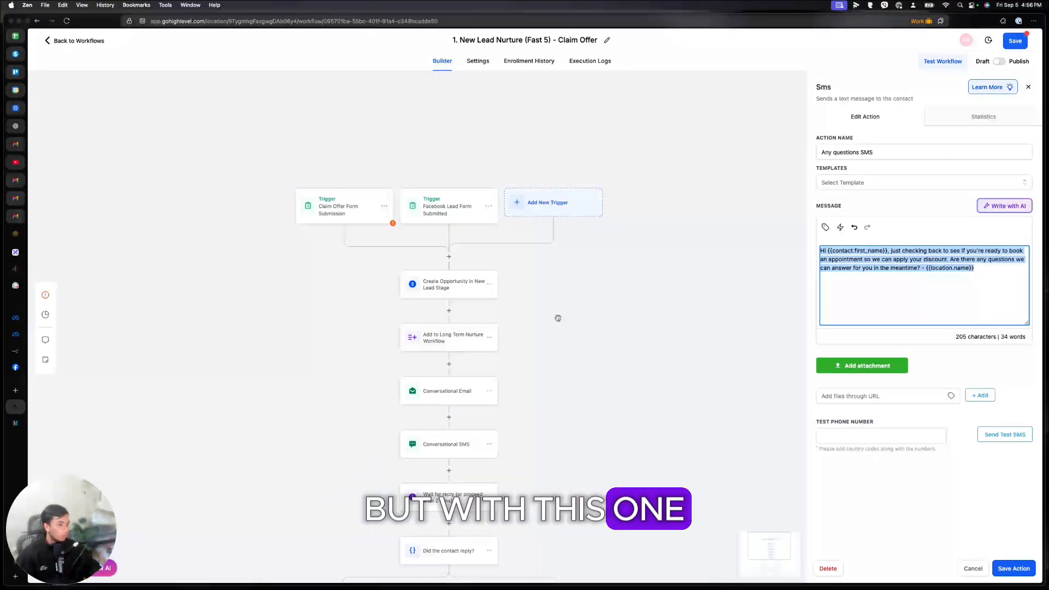
Step: Exit the workflow builder, discarding unsaved changes, back to the Workflows list
left_click(125, 91)
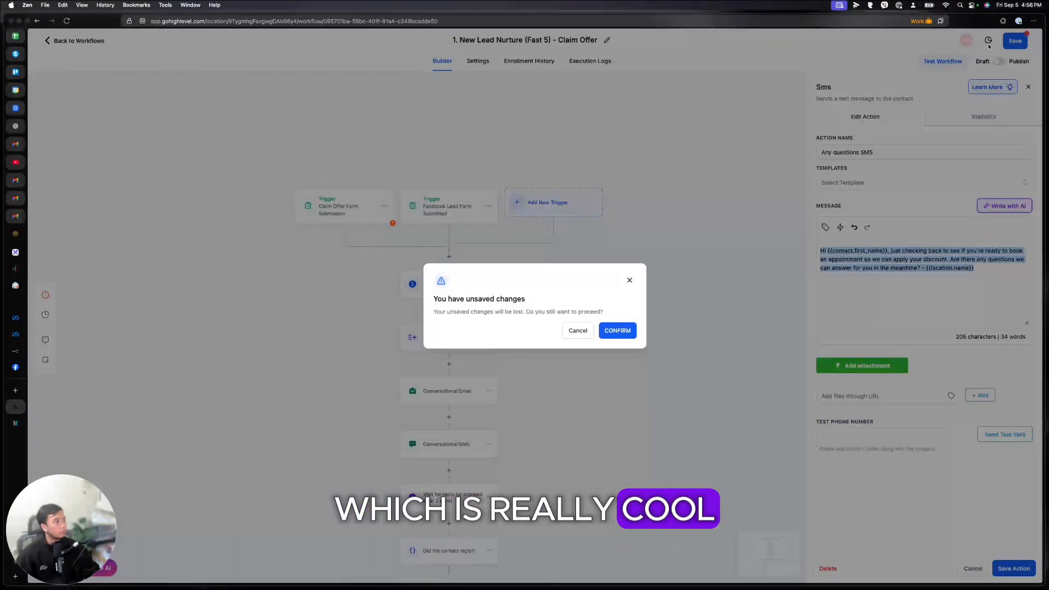
left_click(629, 280)
scroll(625, 276, "down", 3)
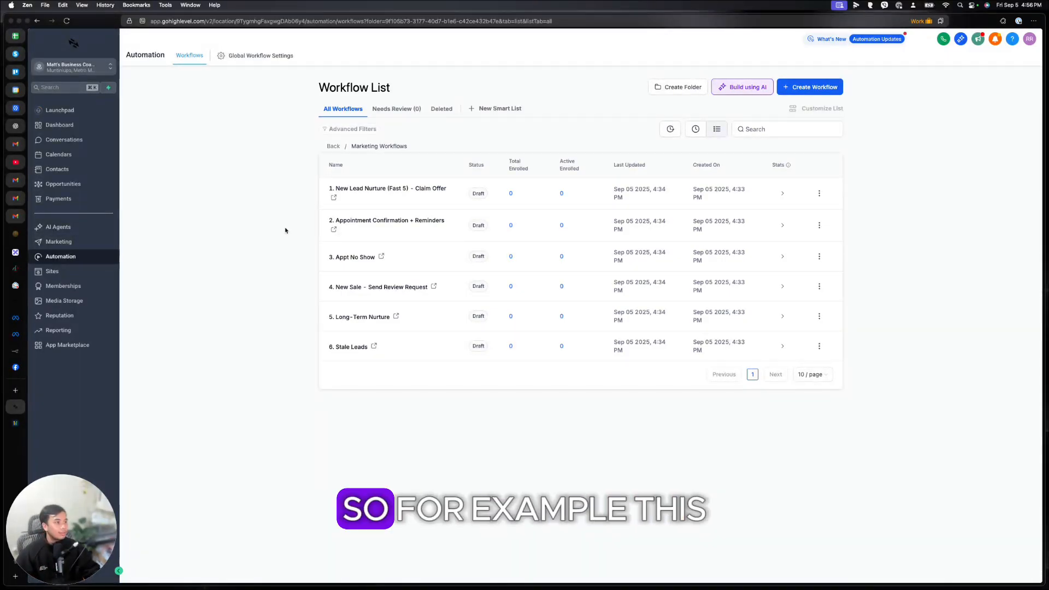
left_click(377, 224)
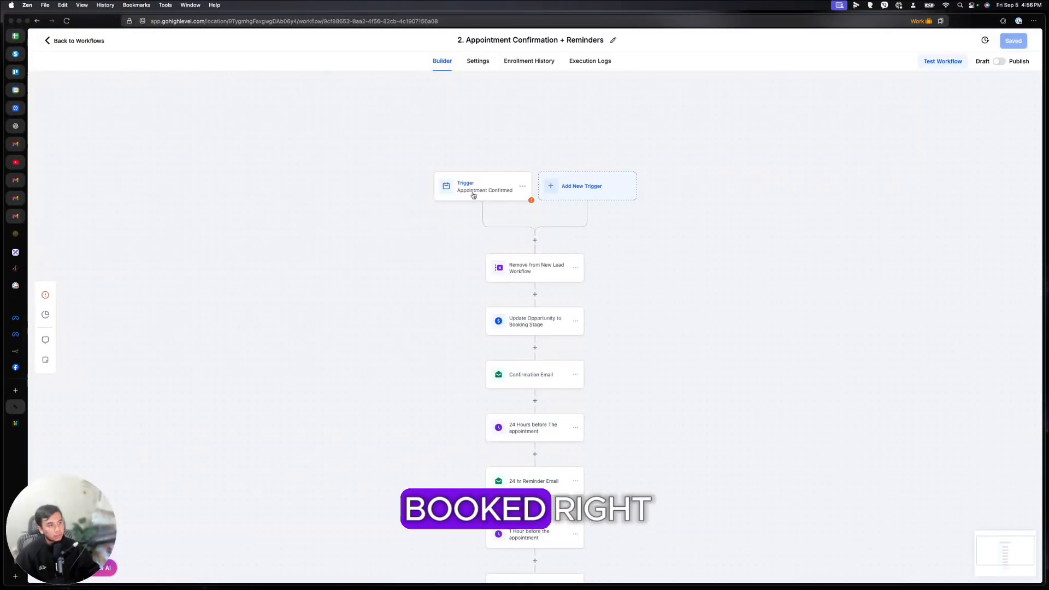
left_click(473, 195)
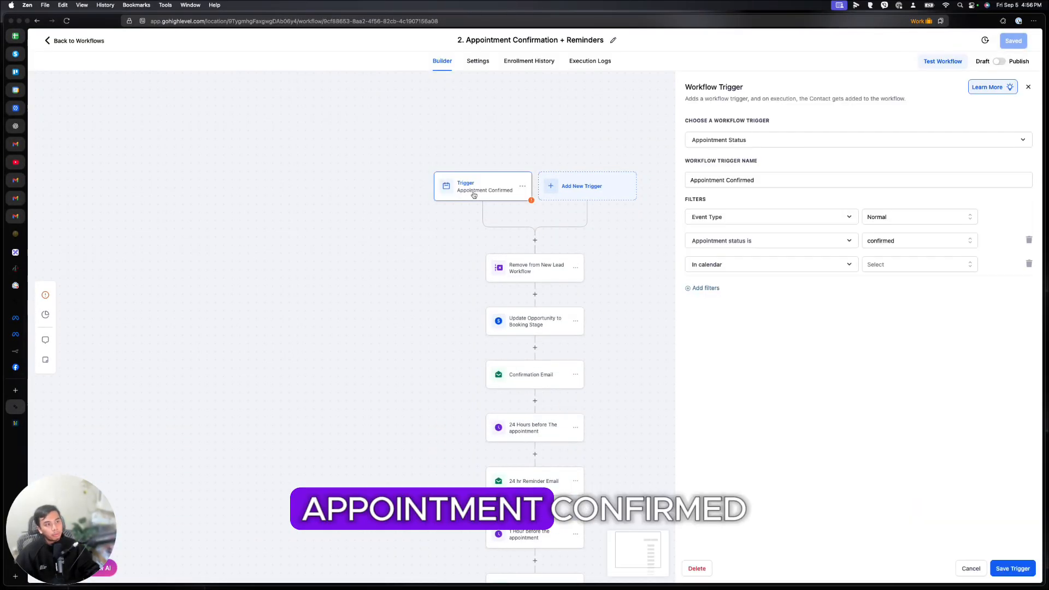
left_click(535, 272)
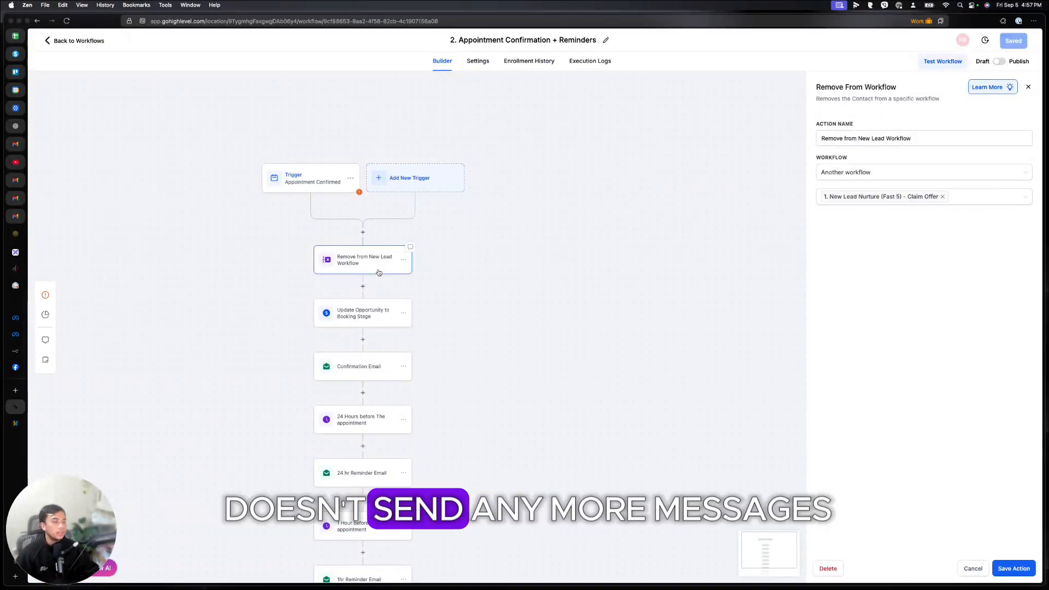
scroll(378, 272, "down", 3)
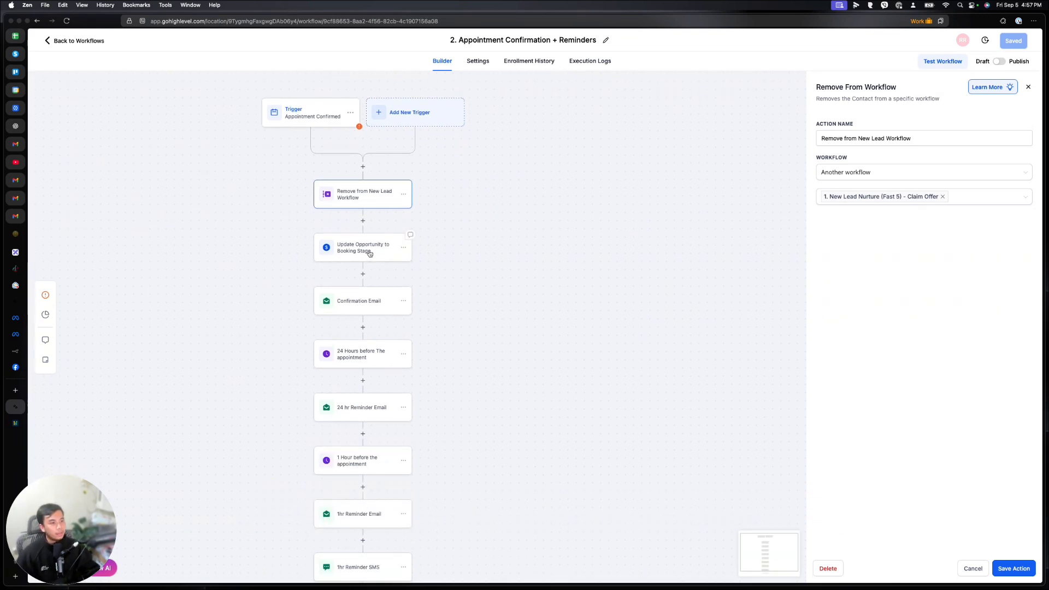
left_click(369, 252)
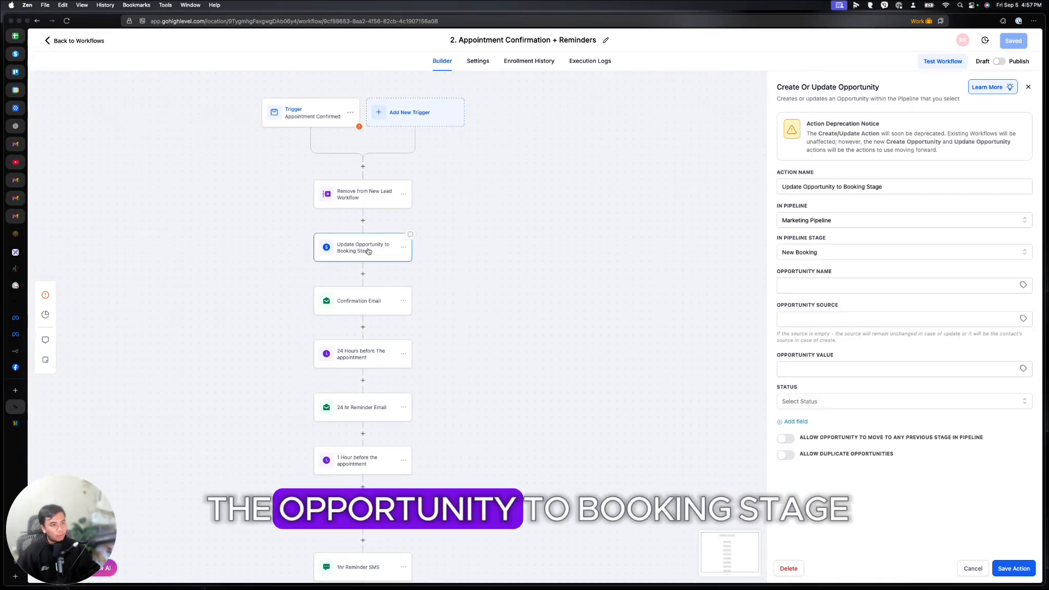
scroll(376, 221, "down", 3)
left_click(376, 221)
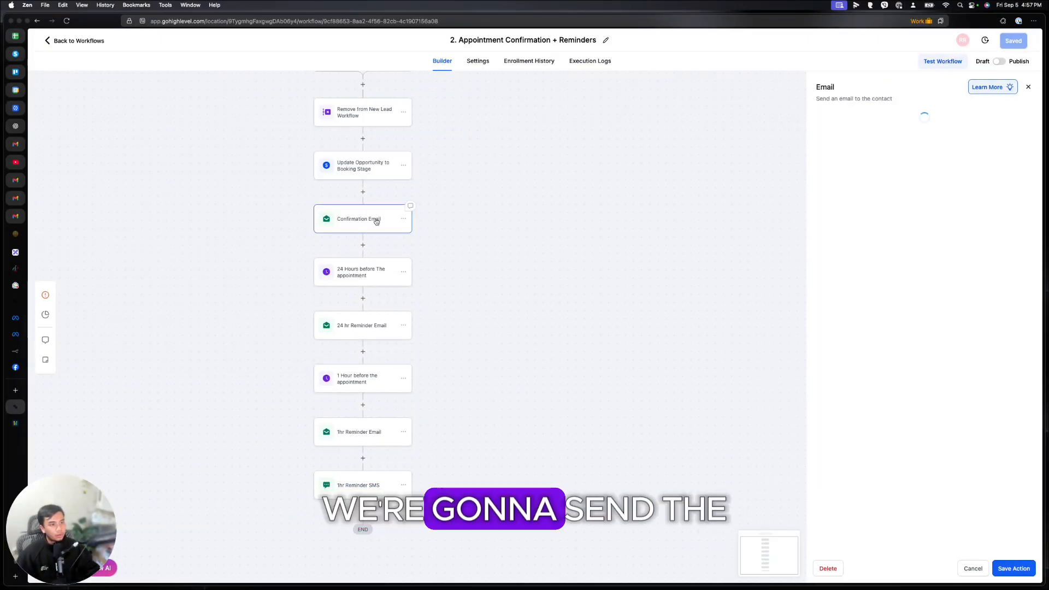
left_click(358, 275)
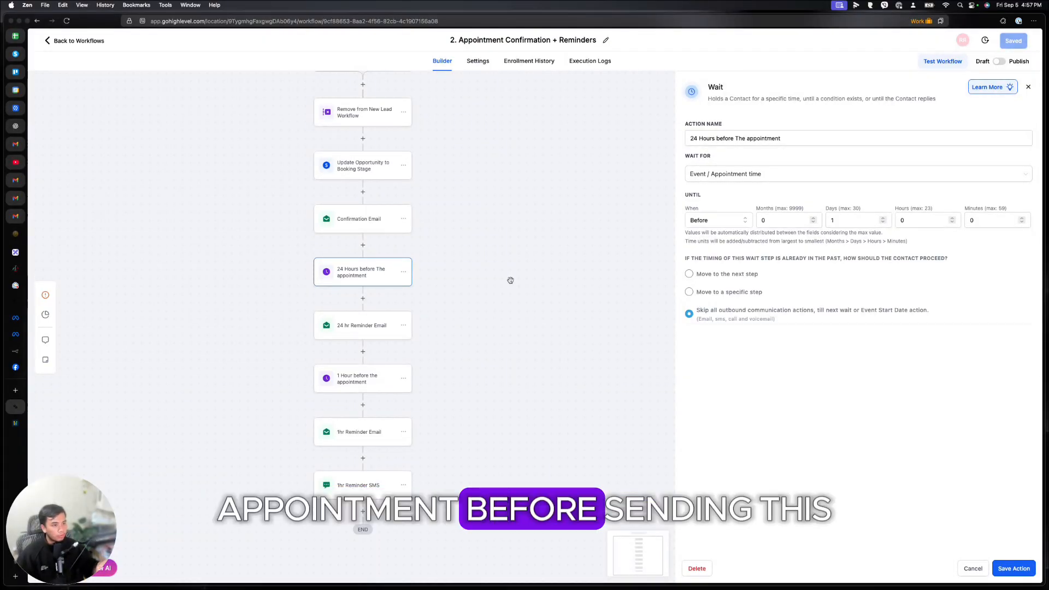
left_click(379, 333)
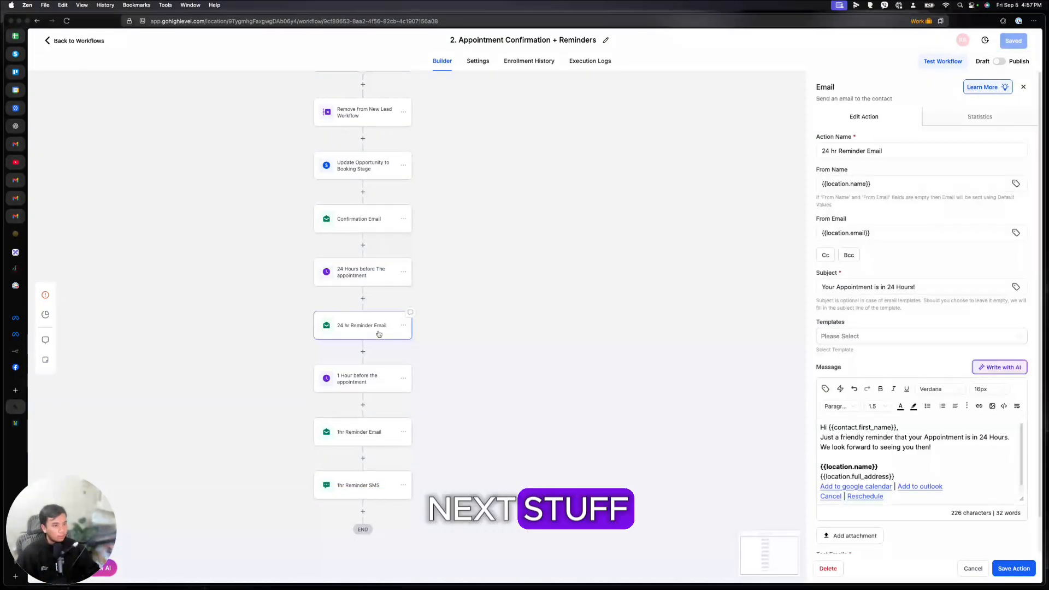
left_click(381, 276)
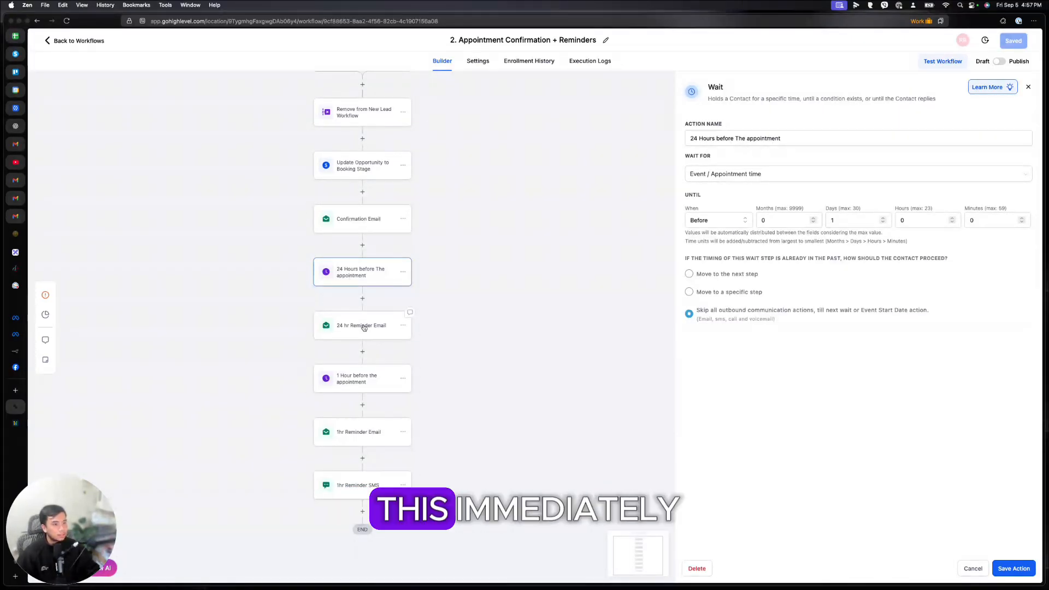
scroll(360, 338, "down", 1)
left_click(354, 356)
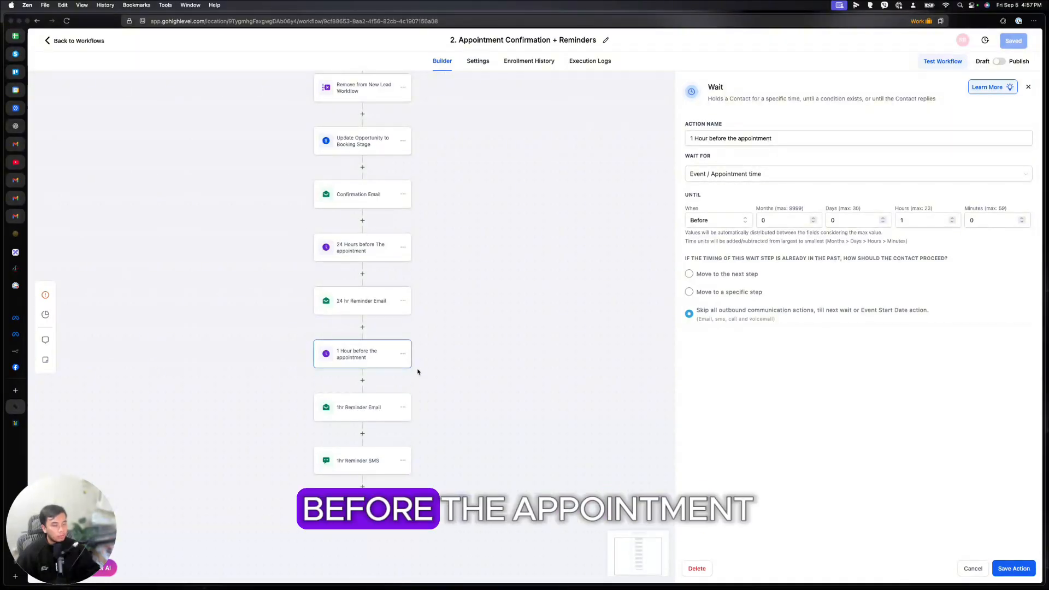
left_click(359, 460)
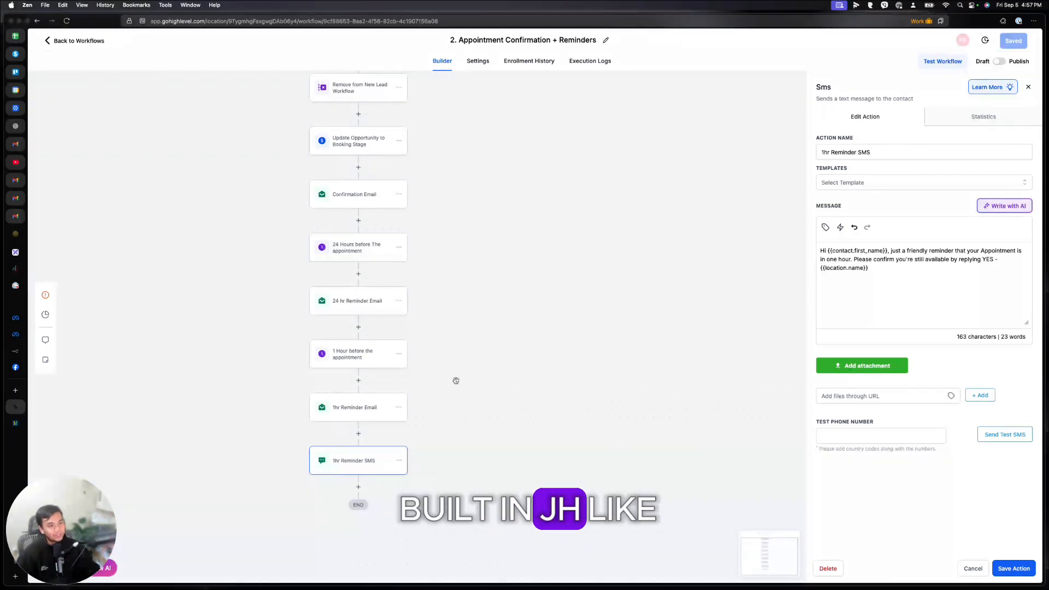
scroll(459, 380, "up", 3)
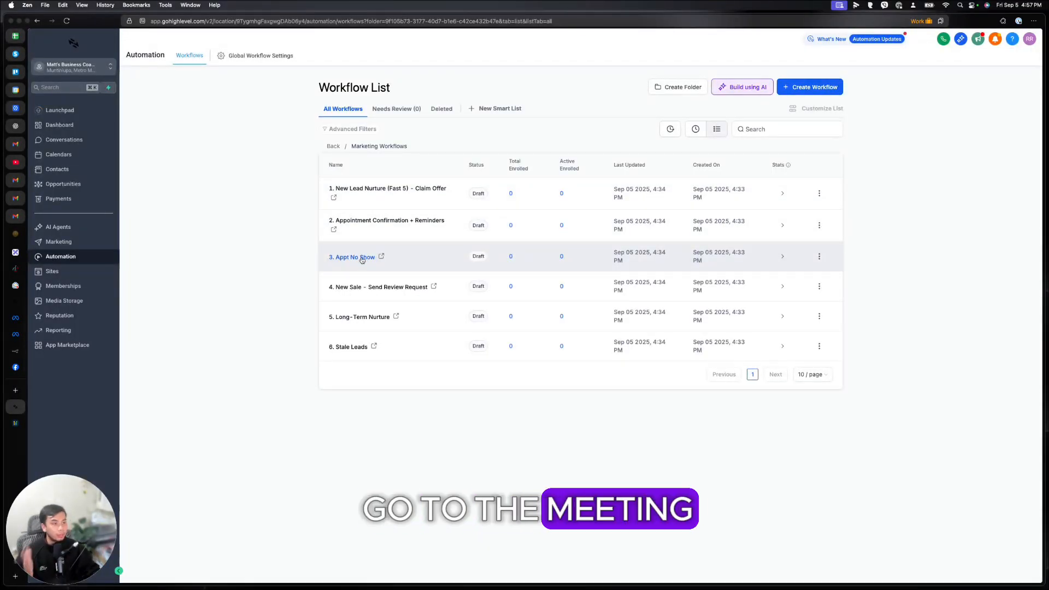
left_click(362, 258)
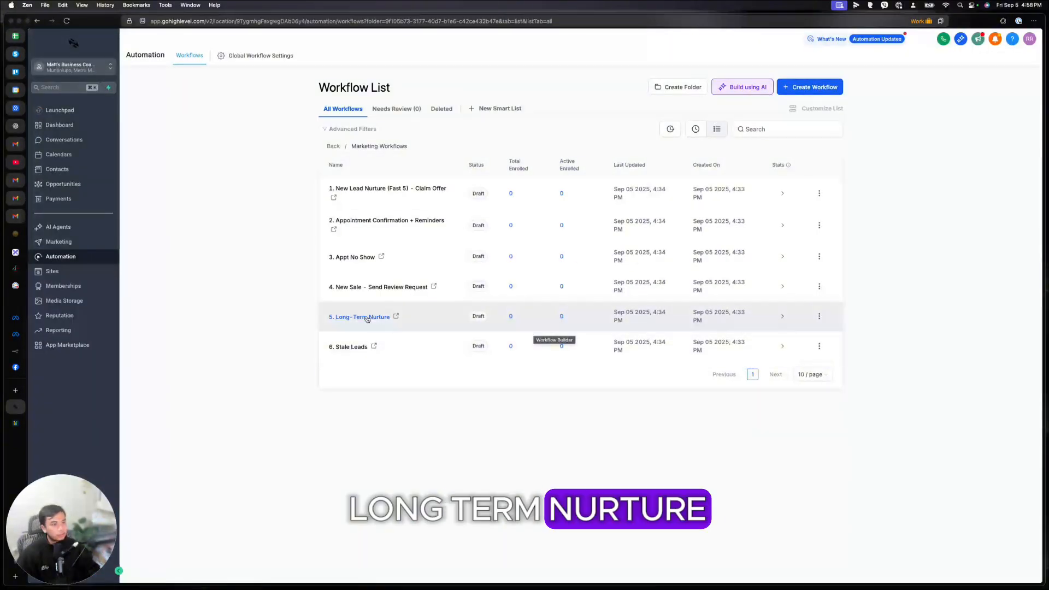
left_click(366, 288)
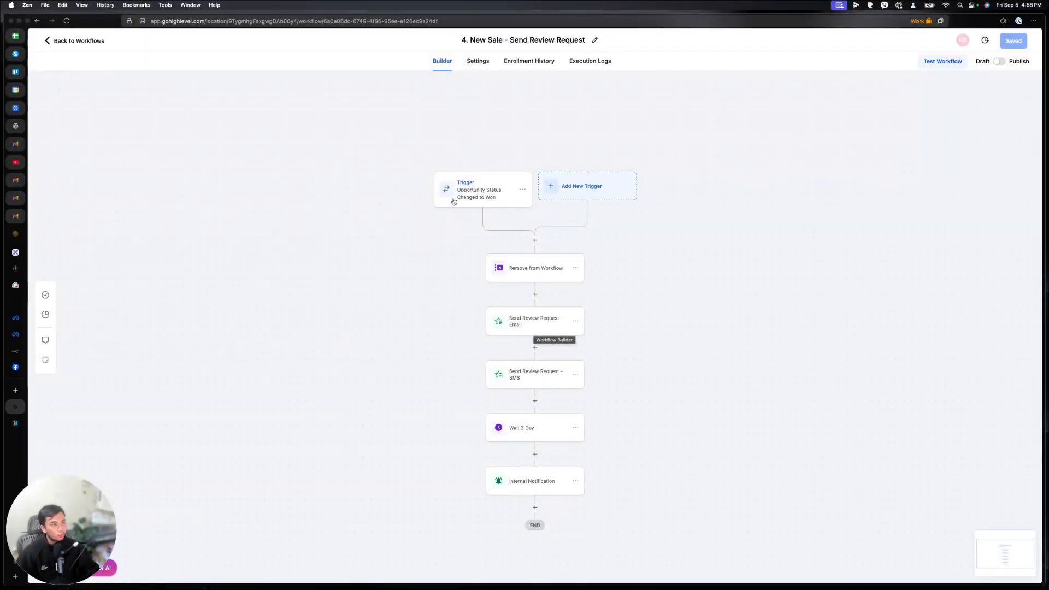
left_click(575, 319)
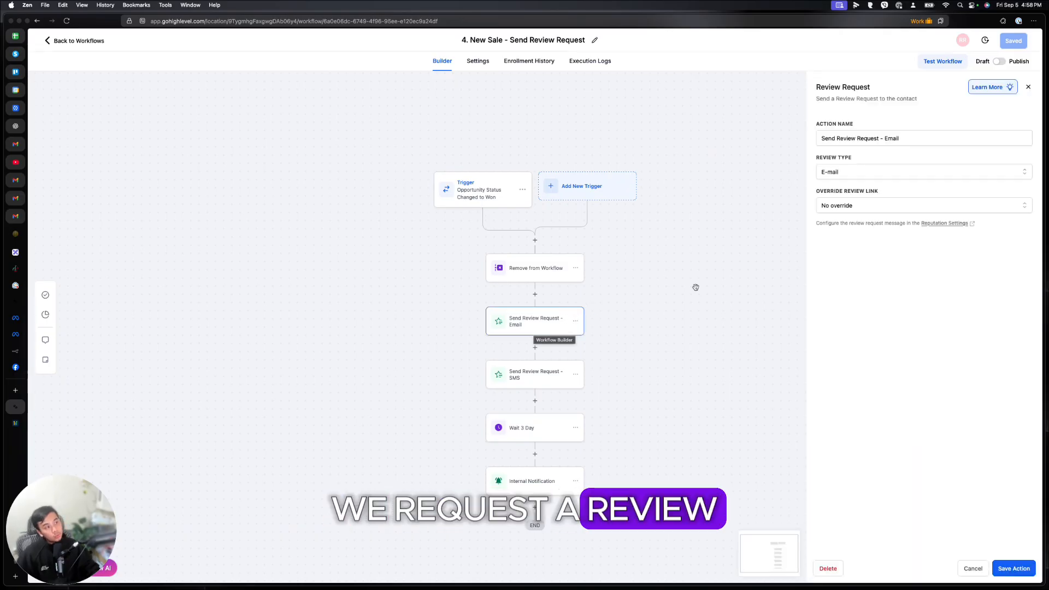
left_click(545, 455)
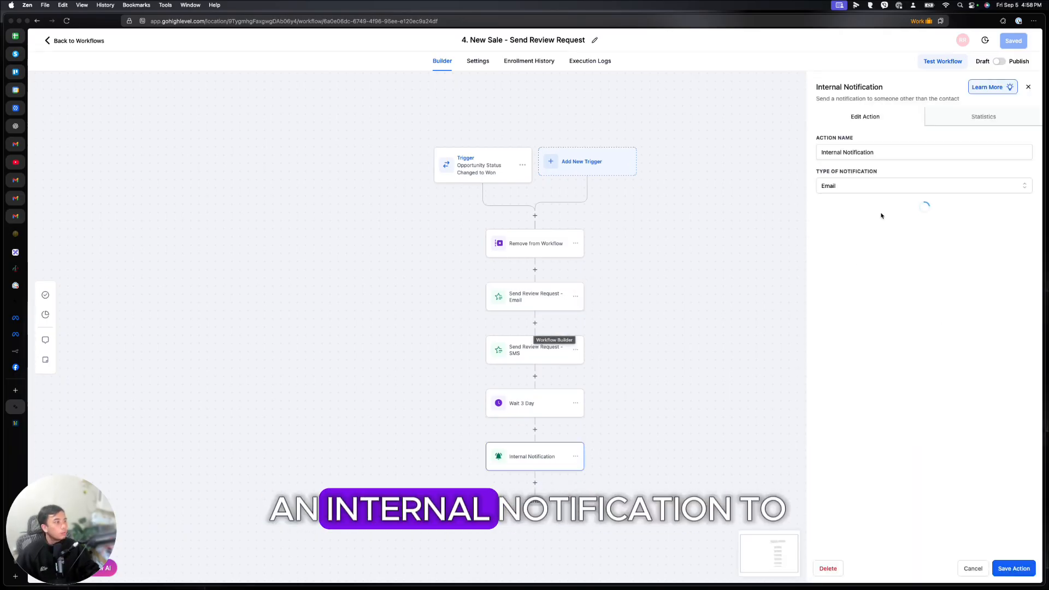
left_click_drag(883, 510, 808, 491)
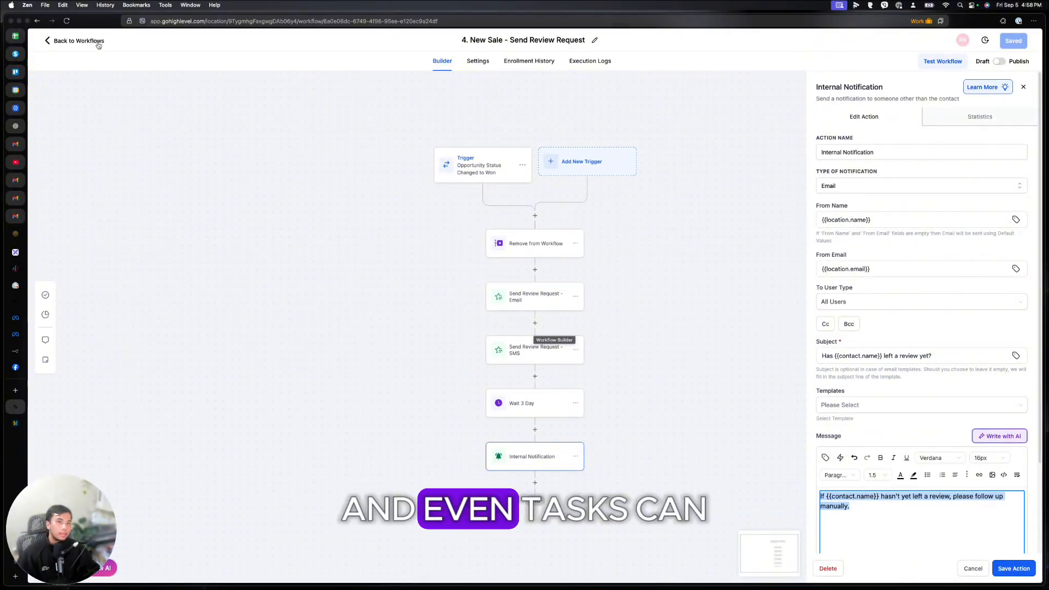
left_click(74, 40)
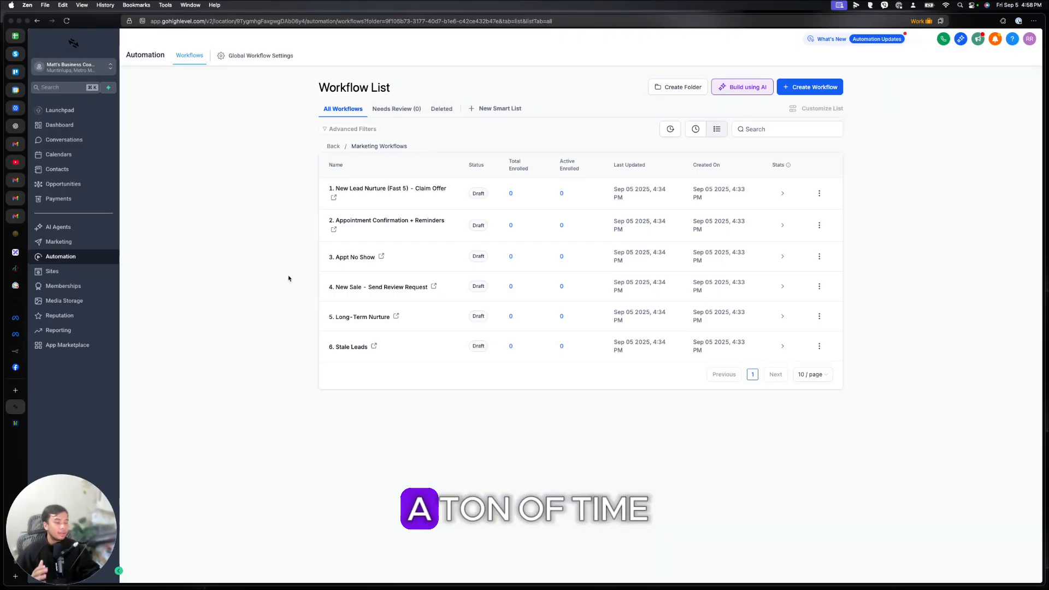
Step: Open the Long-Term Nurture workflow and view a Nurture Email step's settings
left_click(358, 299)
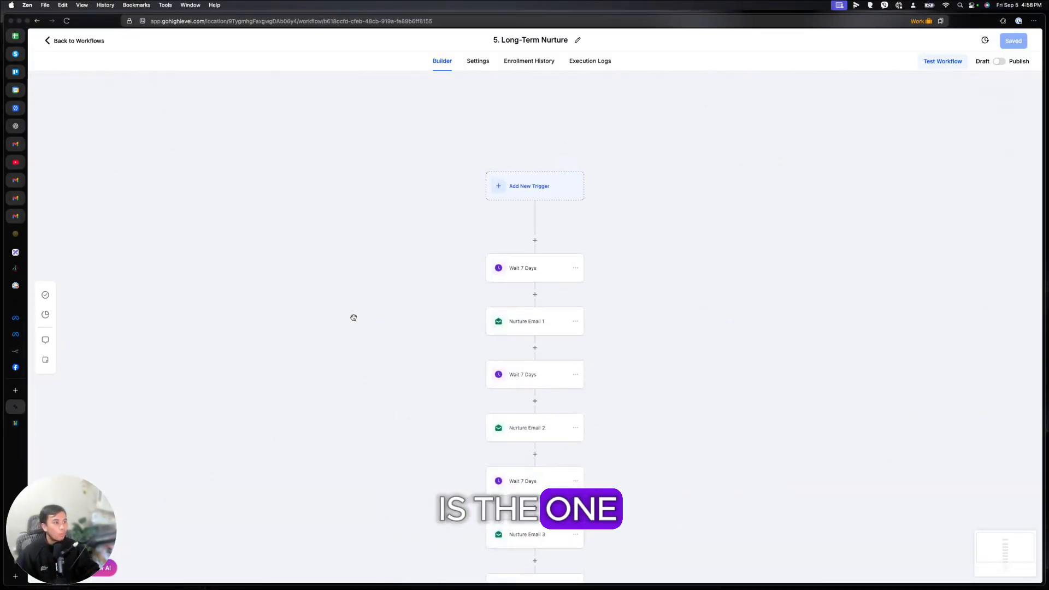
scroll(493, 358, "down", 5)
scroll(493, 358, "up", 5)
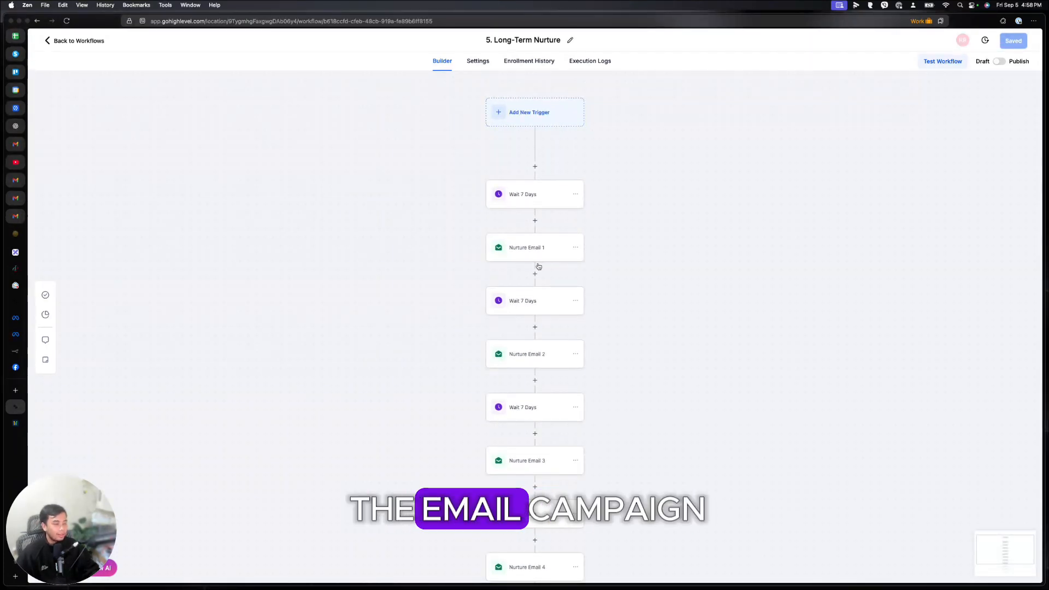
left_click(527, 354)
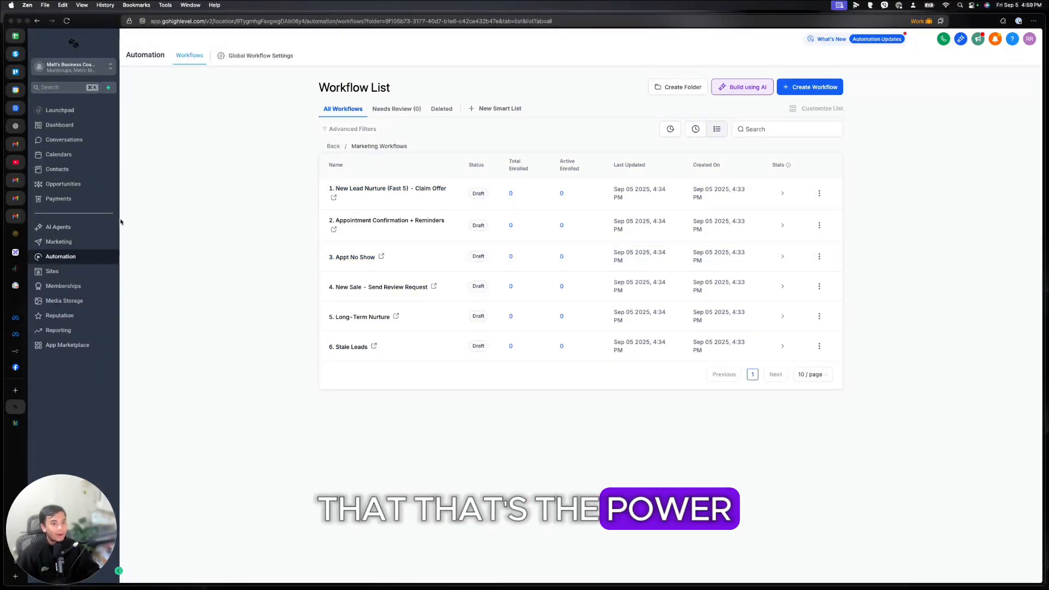
Step: Open the Business Coaching Offer funnel, scroll through its Offer page preview, then close it
left_click(53, 272)
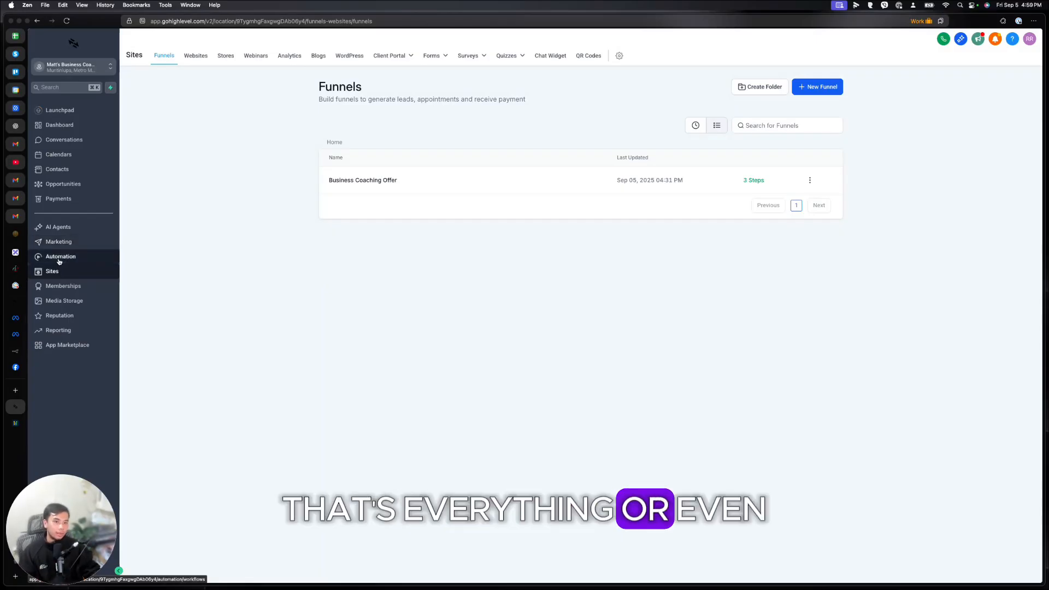
left_click(386, 180)
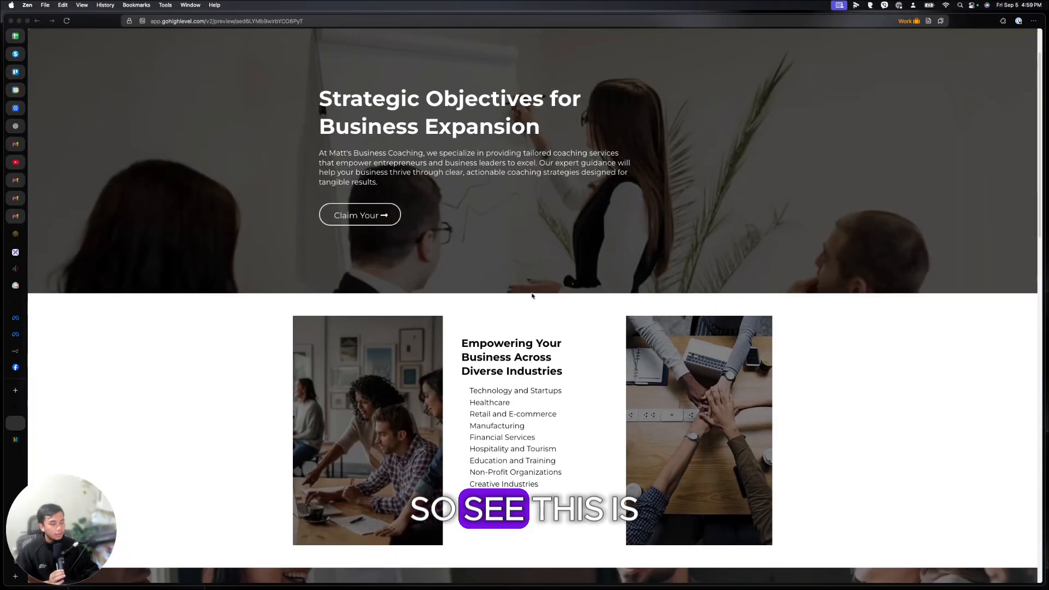
scroll(533, 295, "down", 2)
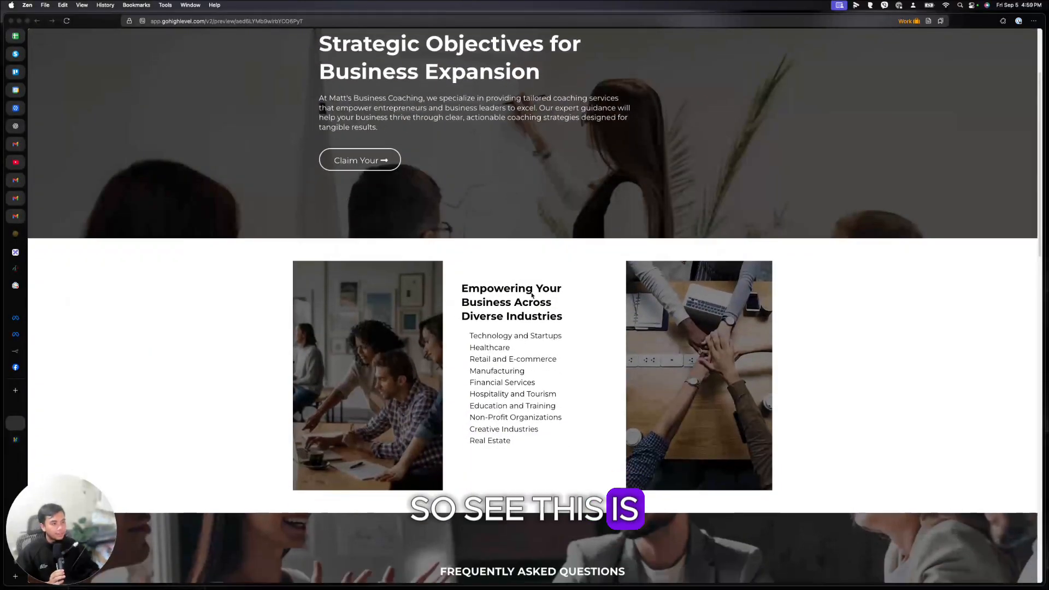
scroll(531, 295, "up", 4)
scroll(530, 294, "down", 1)
scroll(528, 294, "up", 1)
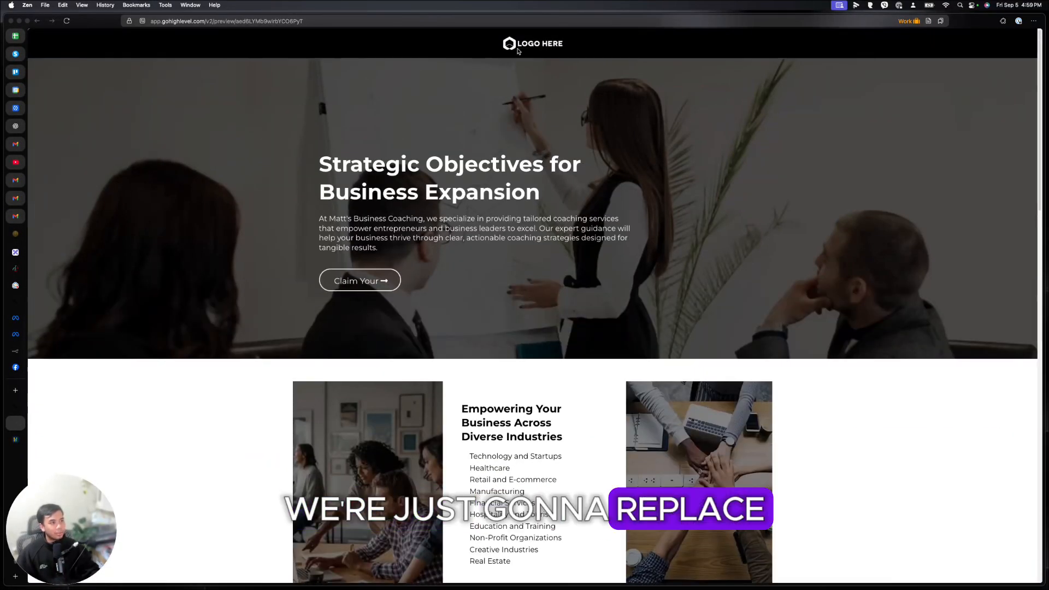
scroll(528, 294, "down", 20)
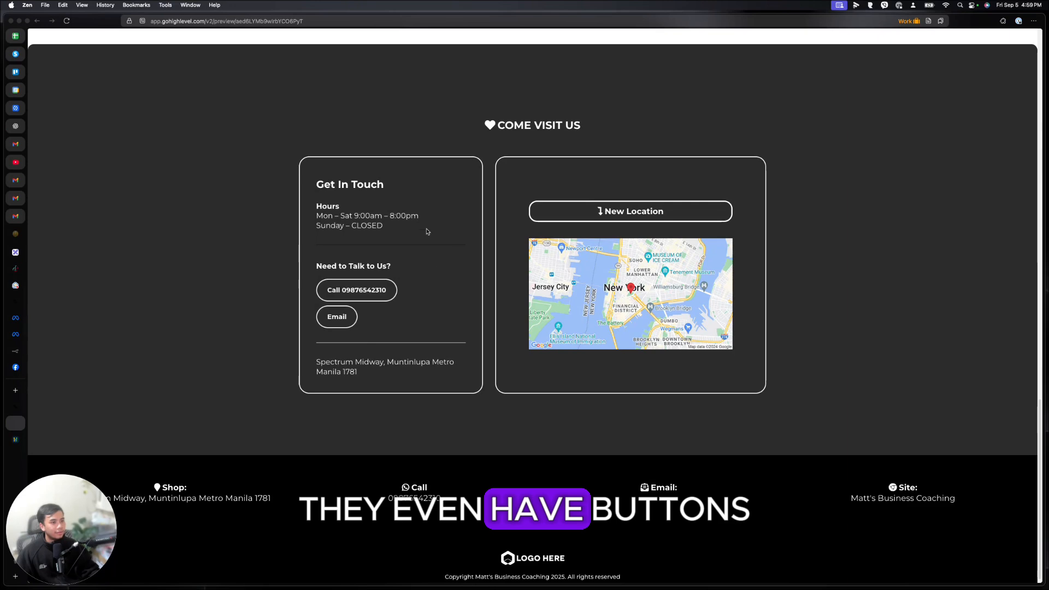
scroll(415, 290, "down", 1)
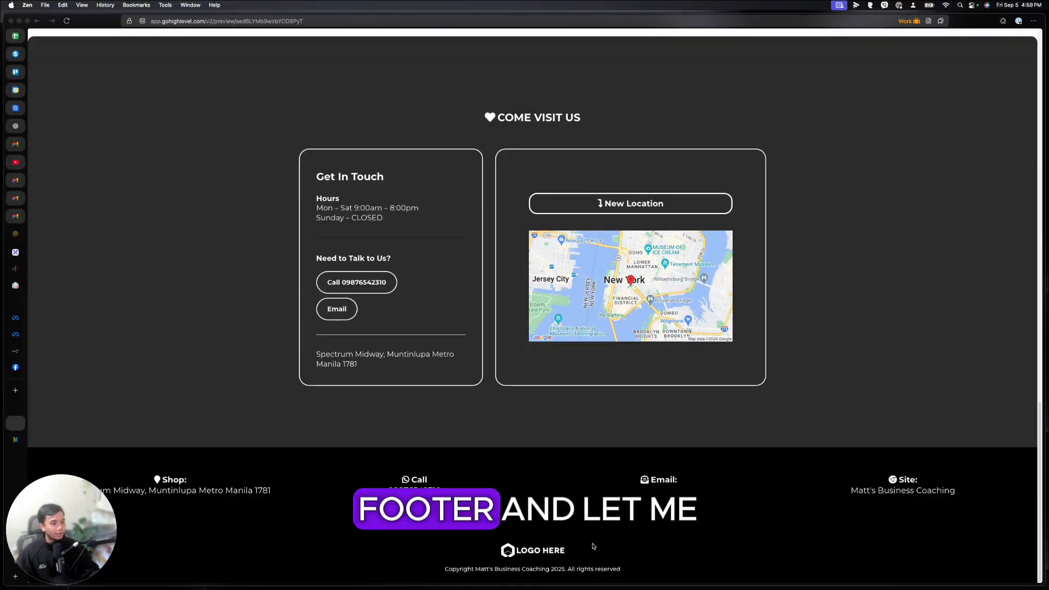
key("Home")
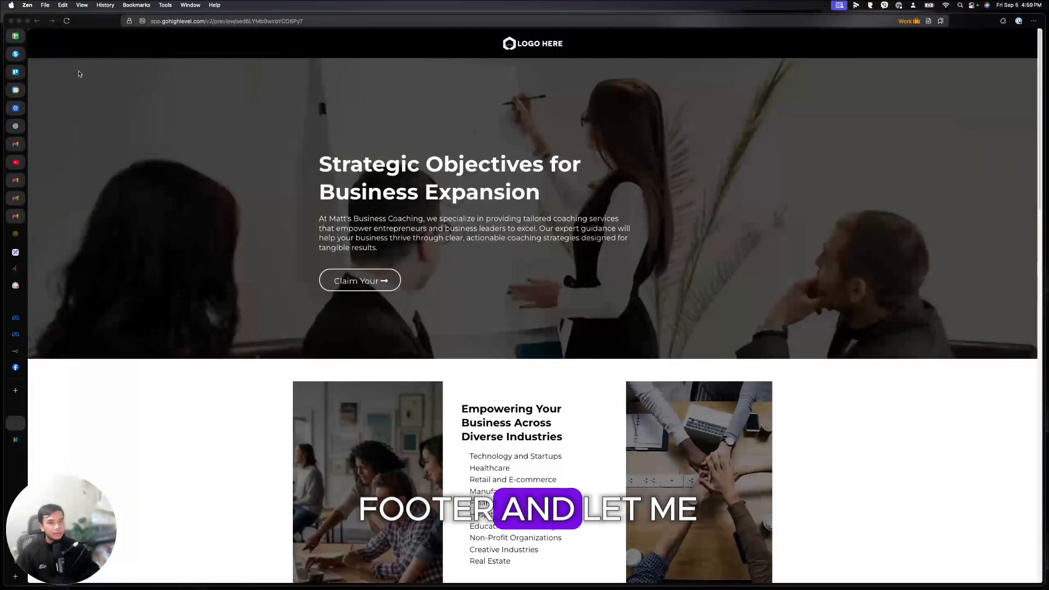
key("ctrl+w")
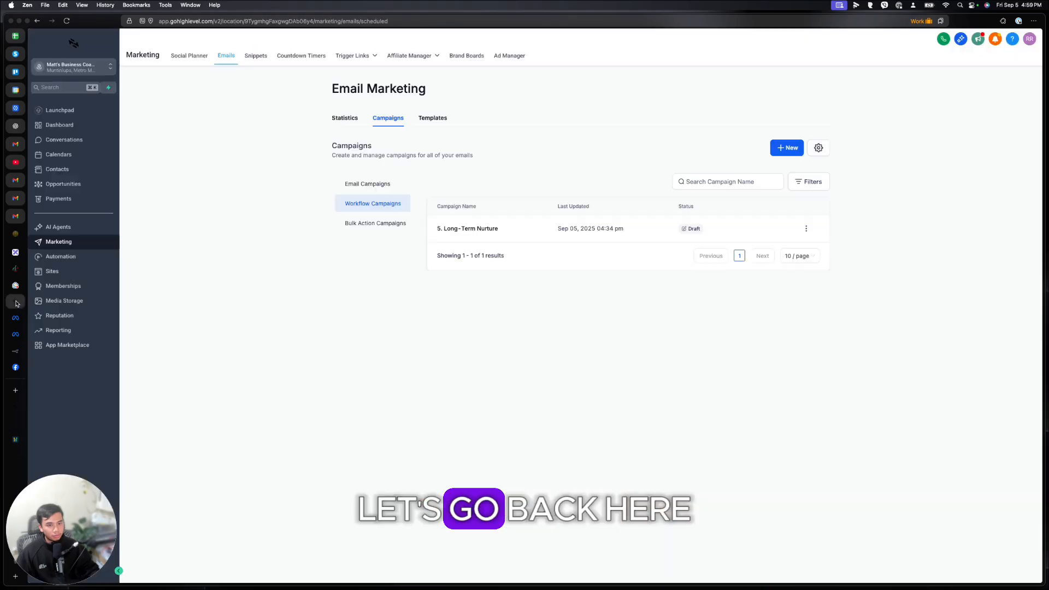
Step: Preview the Booking page and pick an appointment slot on its calendar
key("ctrl+w")
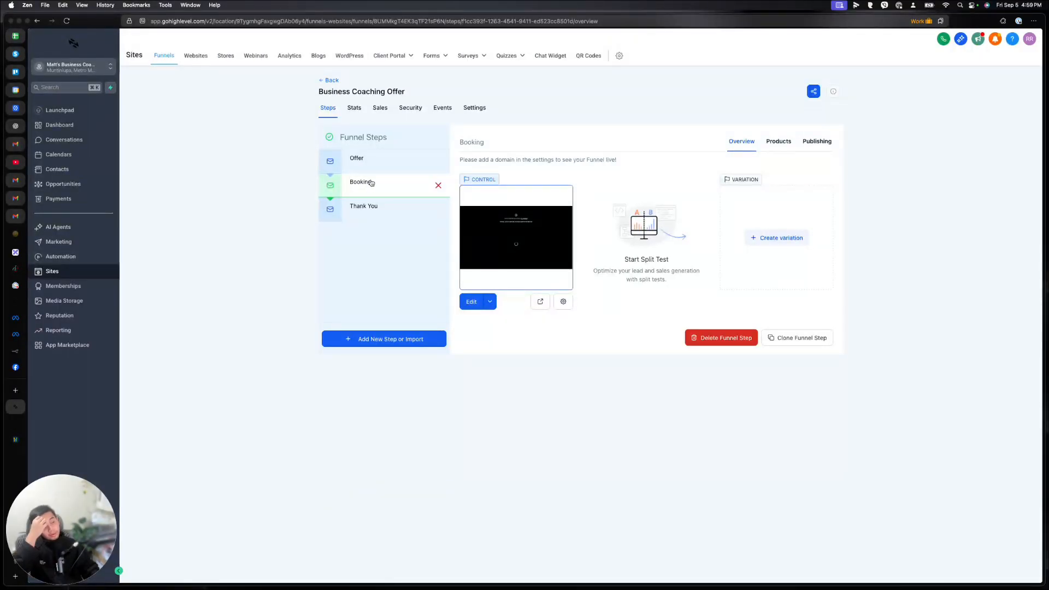
left_click(534, 304)
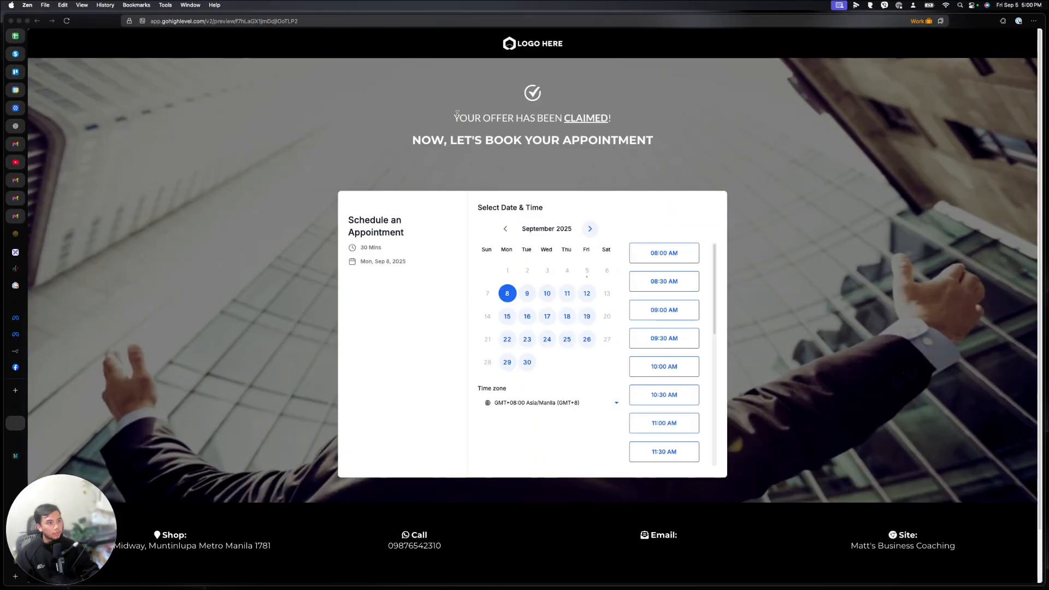
triple_click(599, 114)
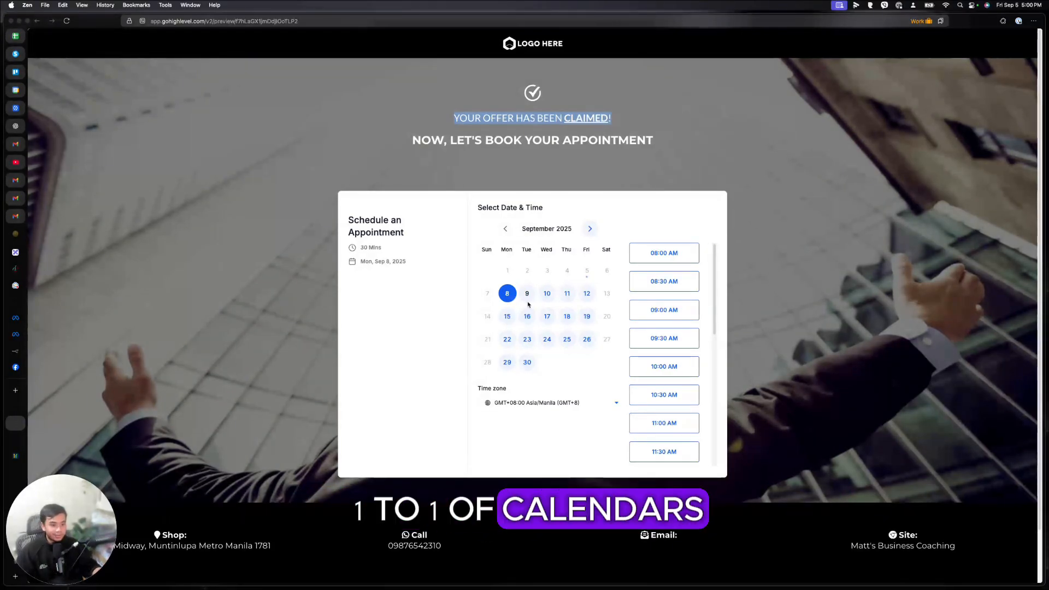
scroll(663, 350, "down", 5)
left_click(678, 339)
left_click(681, 337)
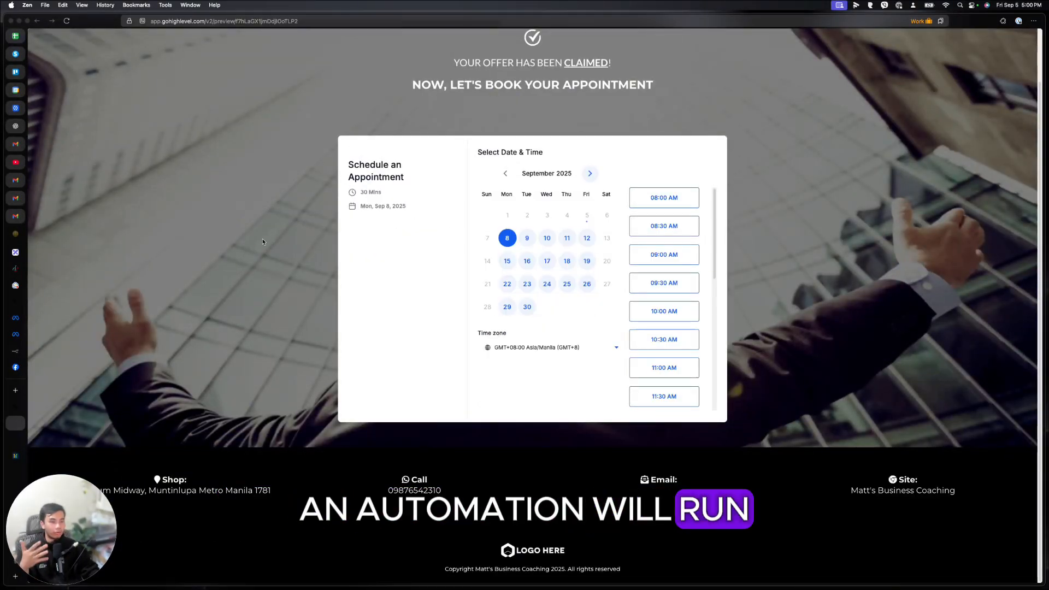
left_click(16, 415)
Step: Preview the Thank You page, then select the funnel's Offer step
left_click(343, 210)
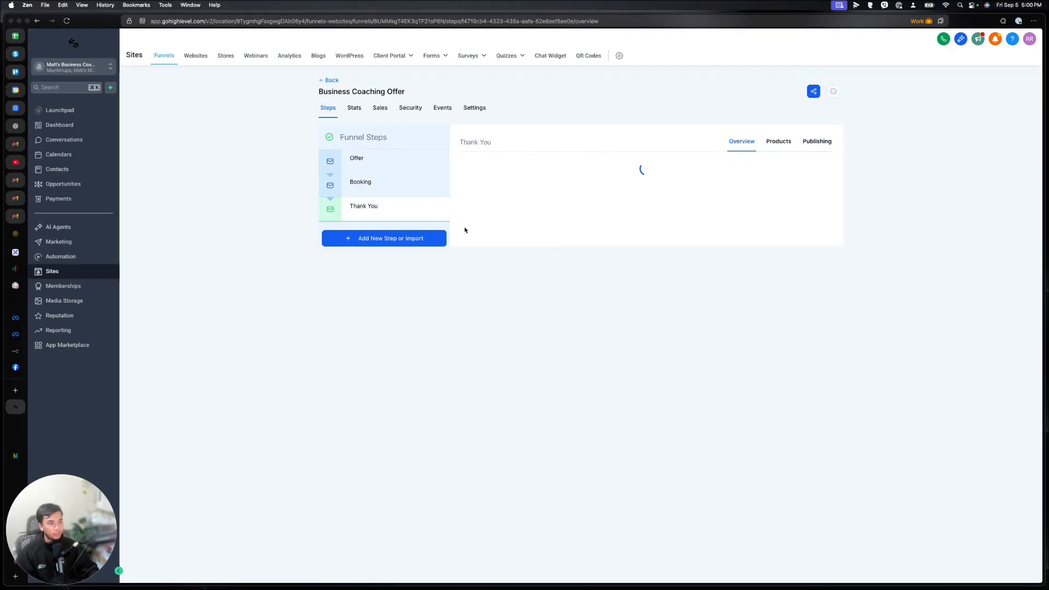
left_click(539, 301)
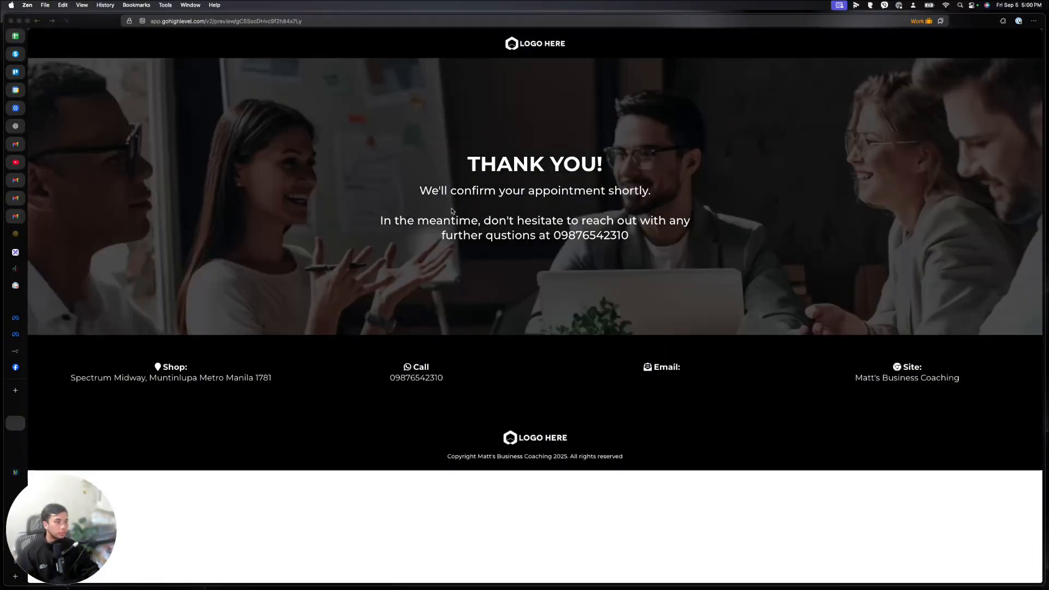
left_click_drag(381, 220, 552, 227)
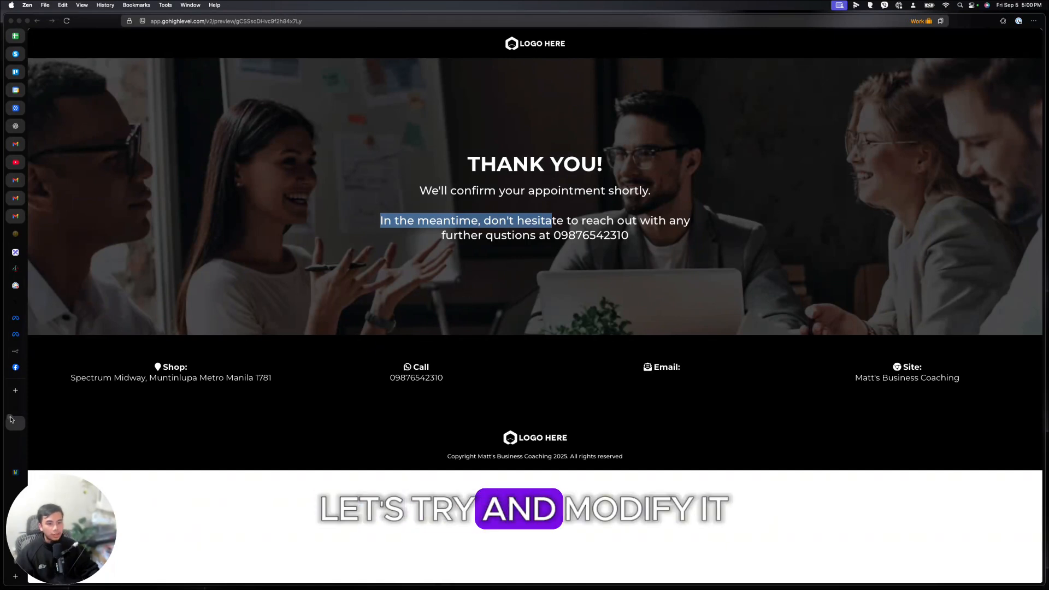
left_click(11, 421)
left_click(399, 163)
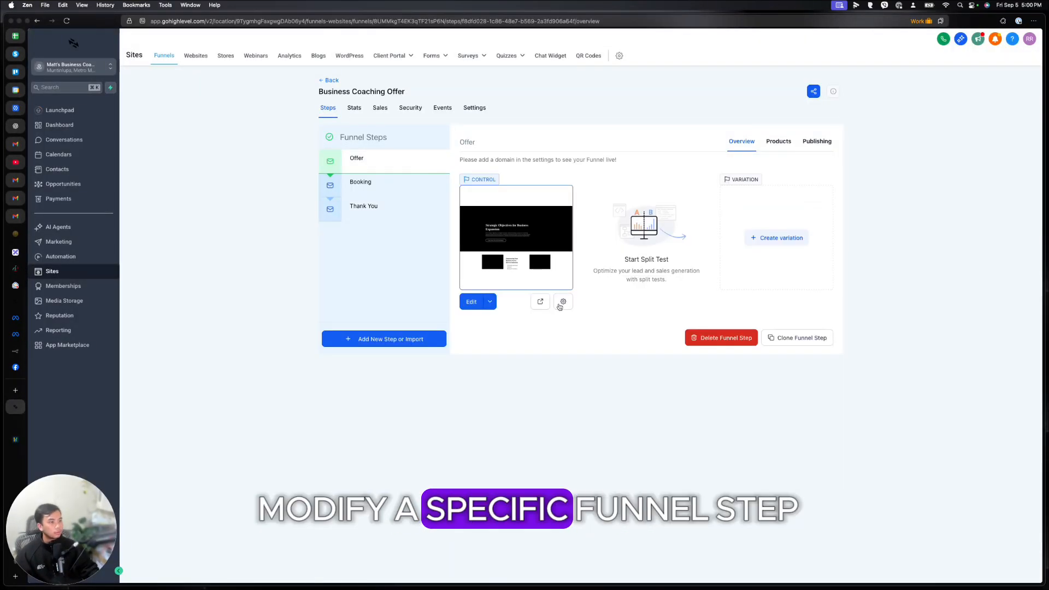
Step: In the page builder, add '!' after 'Expansion' in the Offer page's hero headline
left_click(472, 304)
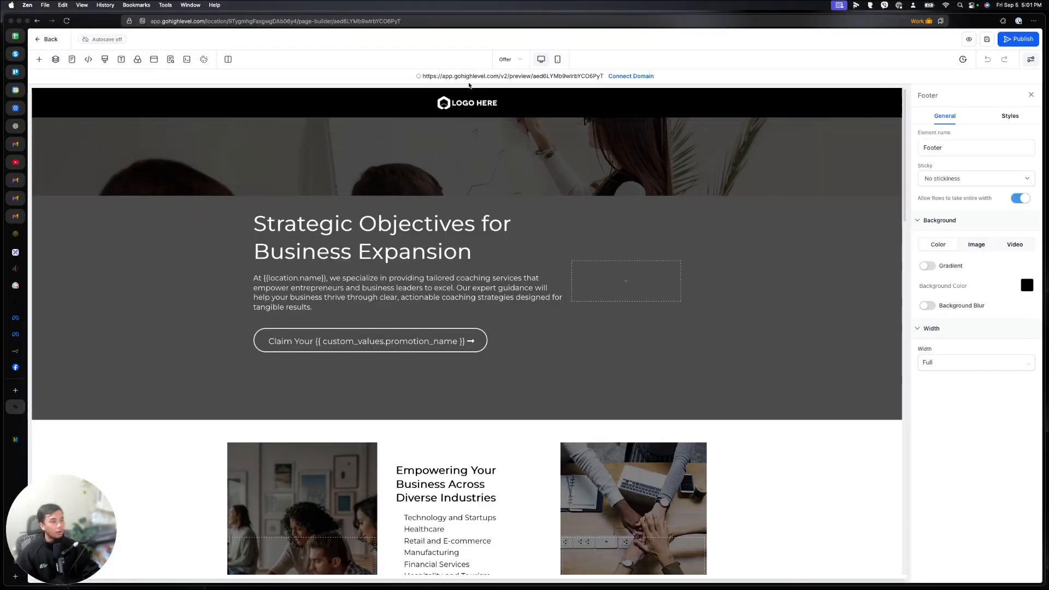
left_click(467, 102)
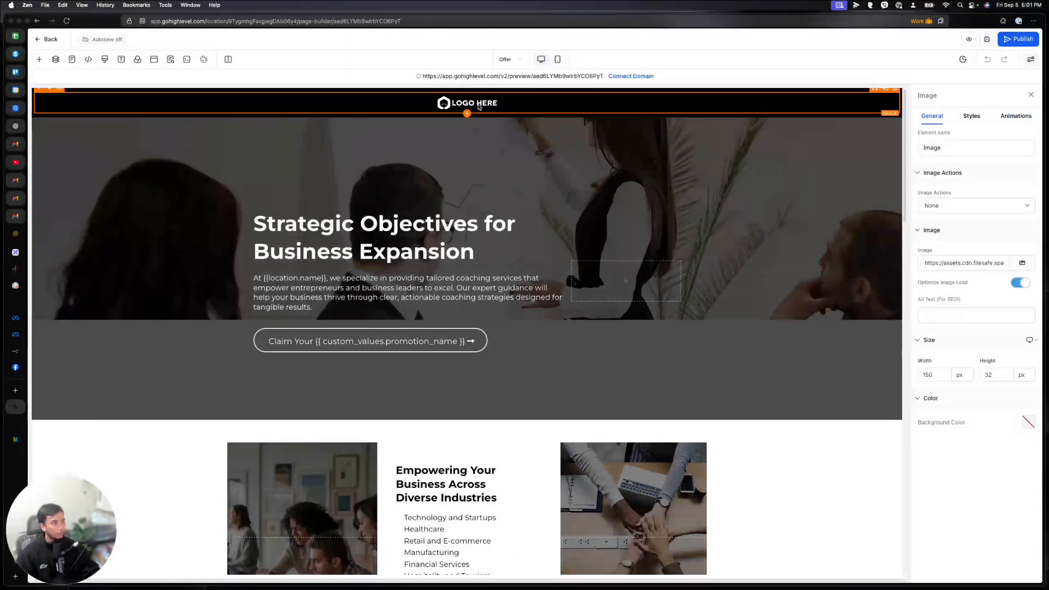
left_click(500, 242)
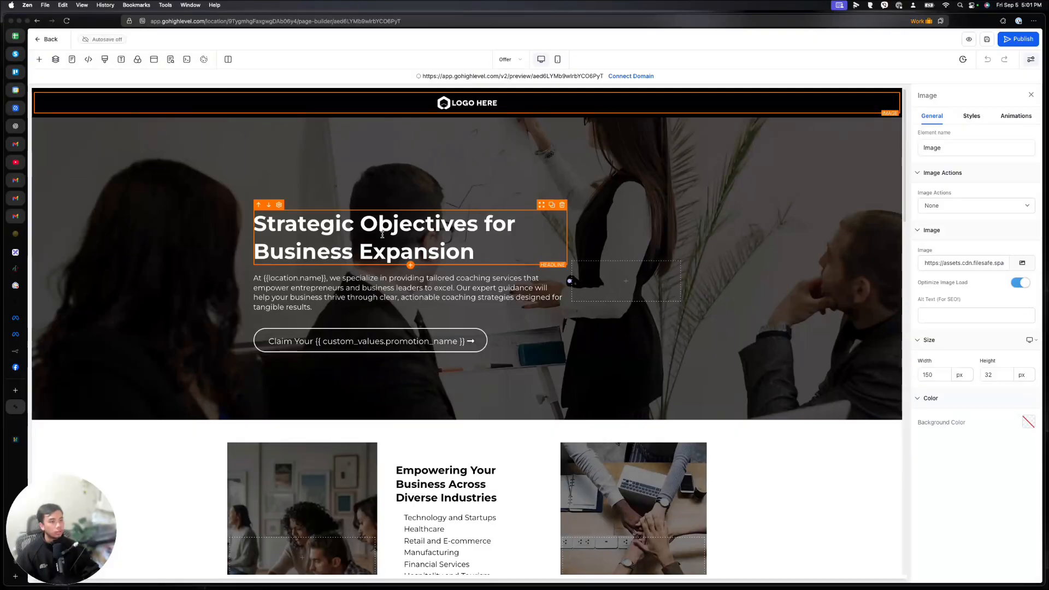
type("!")
left_click(306, 345)
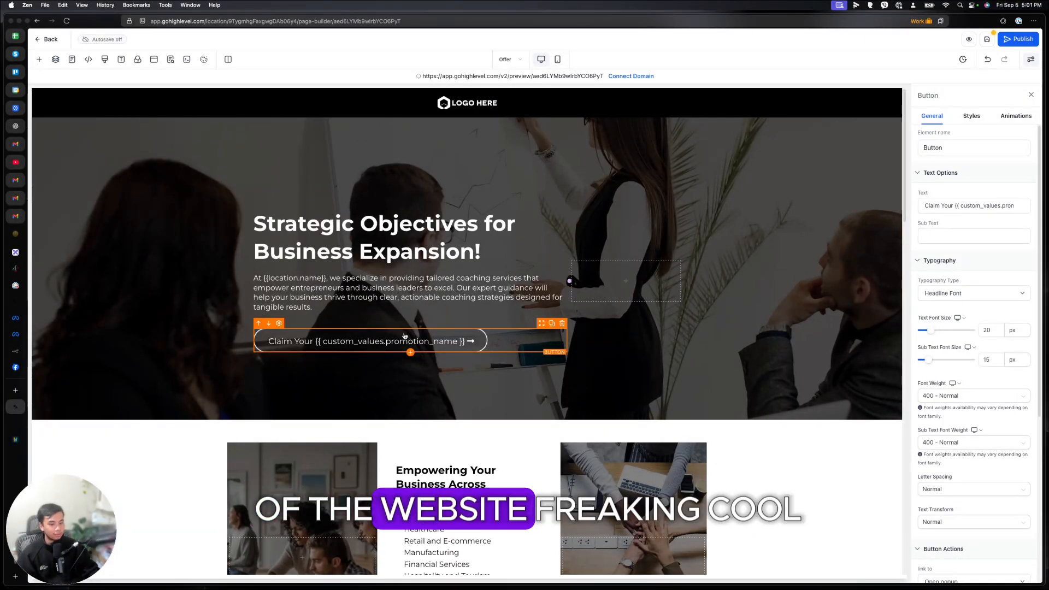
scroll(742, 385, "down", 5)
scroll(746, 360, "down", 10)
scroll(746, 352, "up", 12)
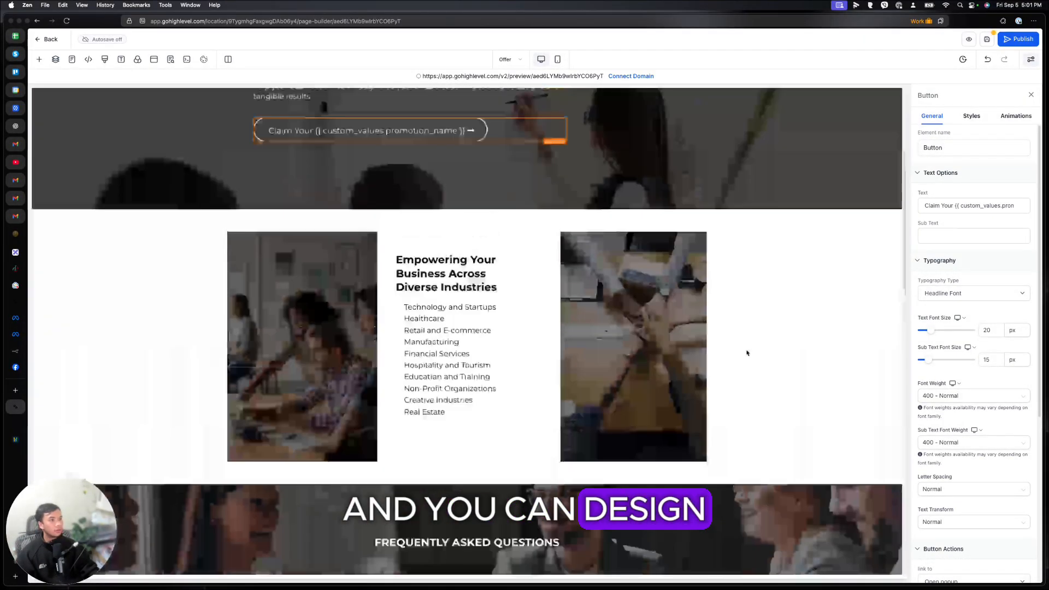
scroll(675, 212, "up", 3)
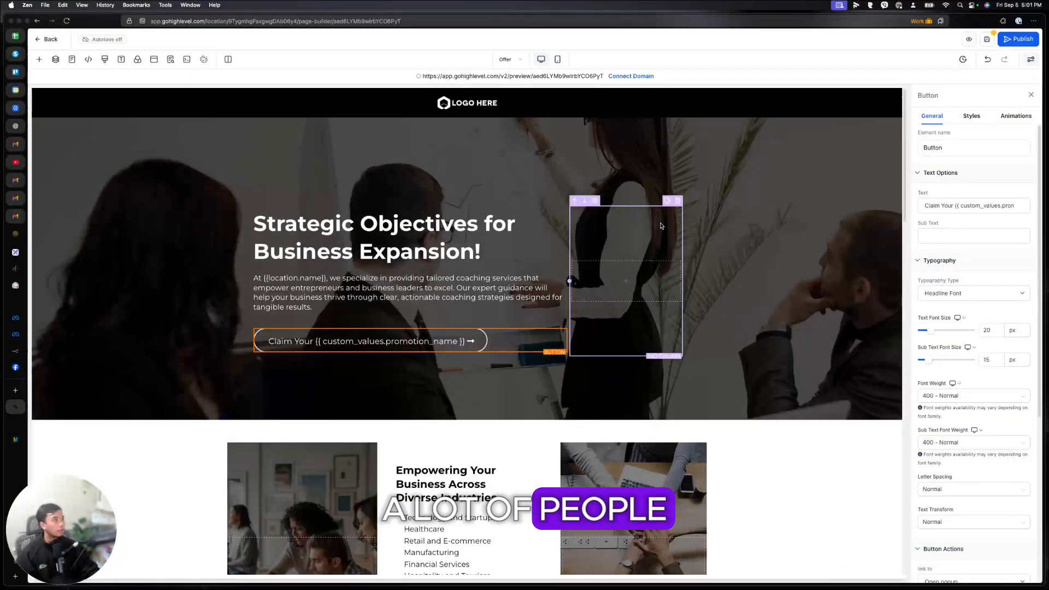
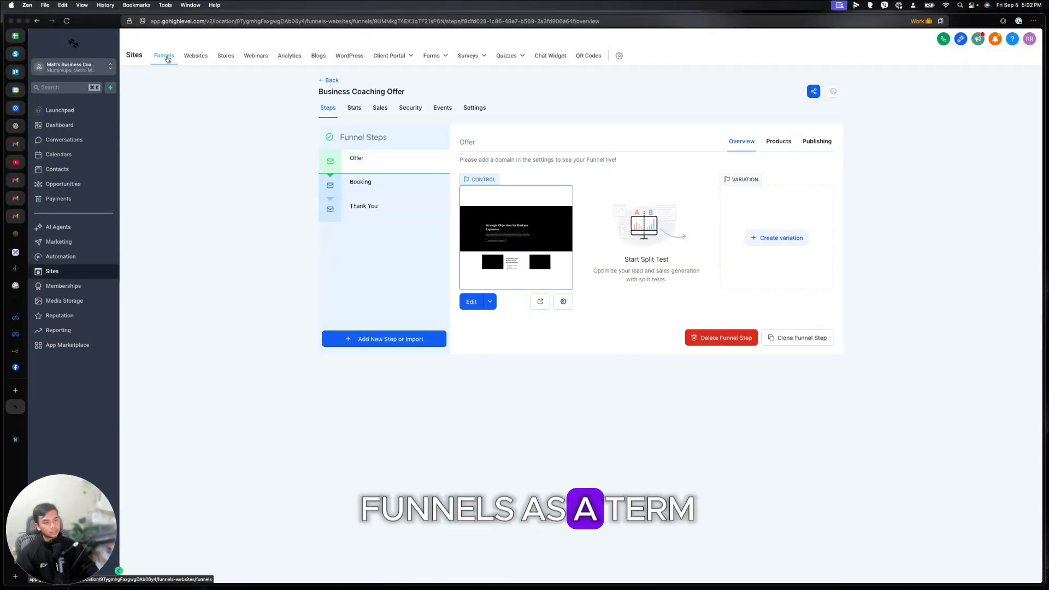
Step: Look through the Websites, Stores and Webinars pages, dismissing the Stores welcome window
left_click(196, 55)
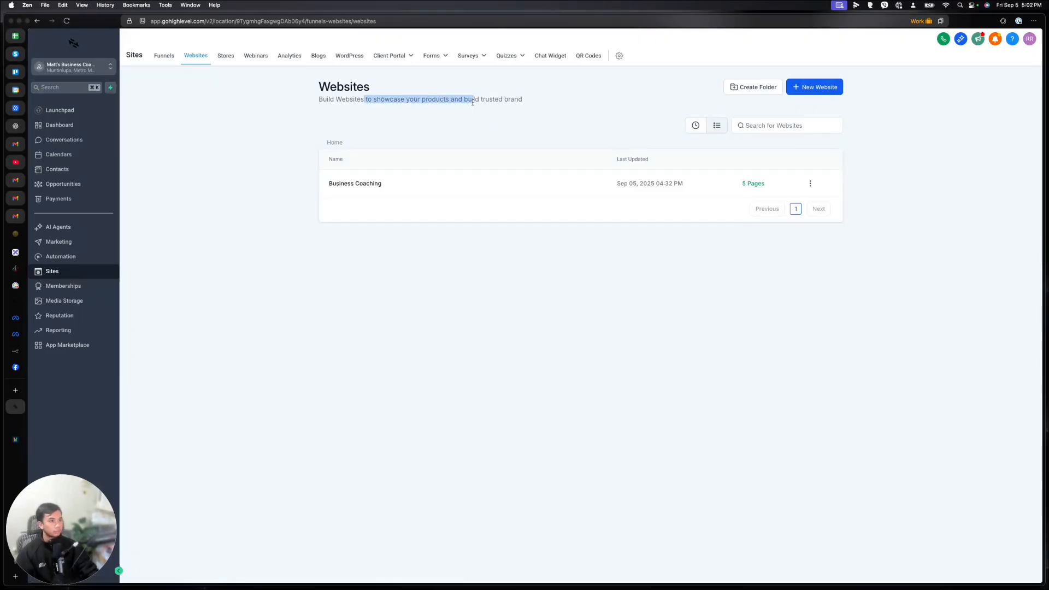
left_click_drag(473, 102, 516, 100)
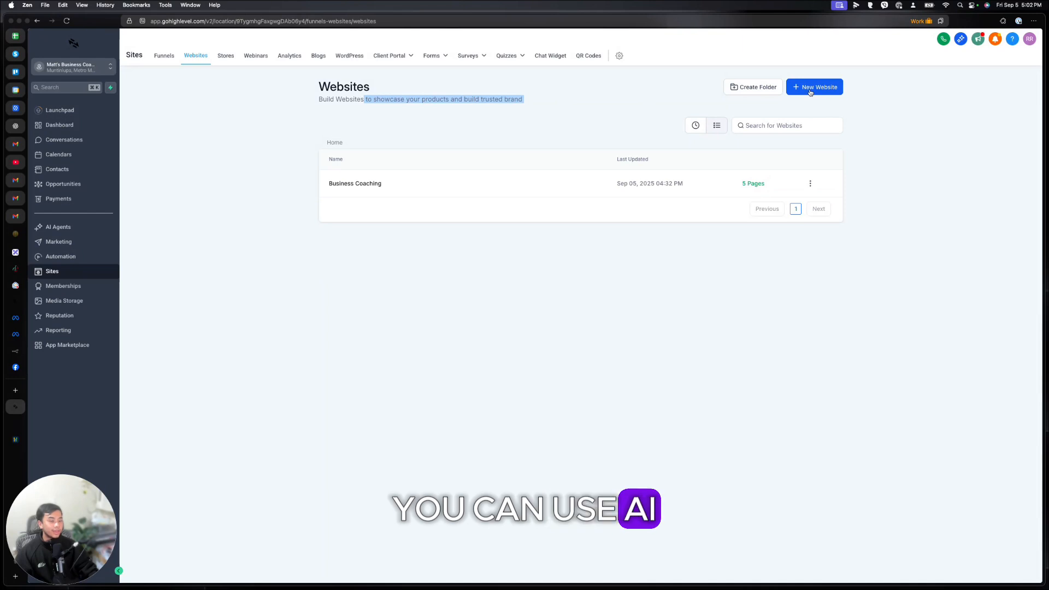
left_click(225, 55)
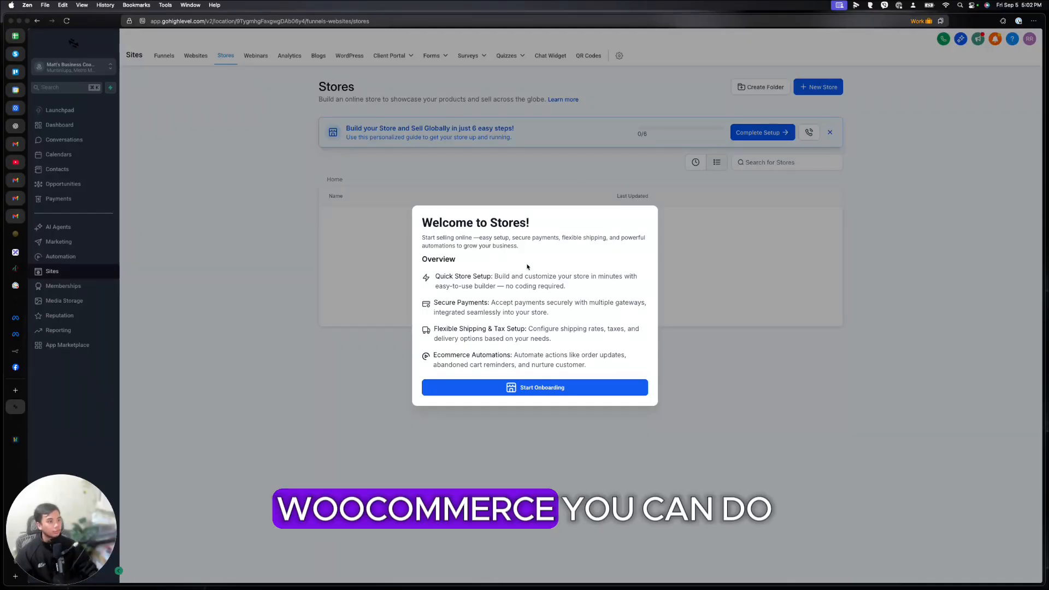
left_click(549, 389)
left_click(256, 55)
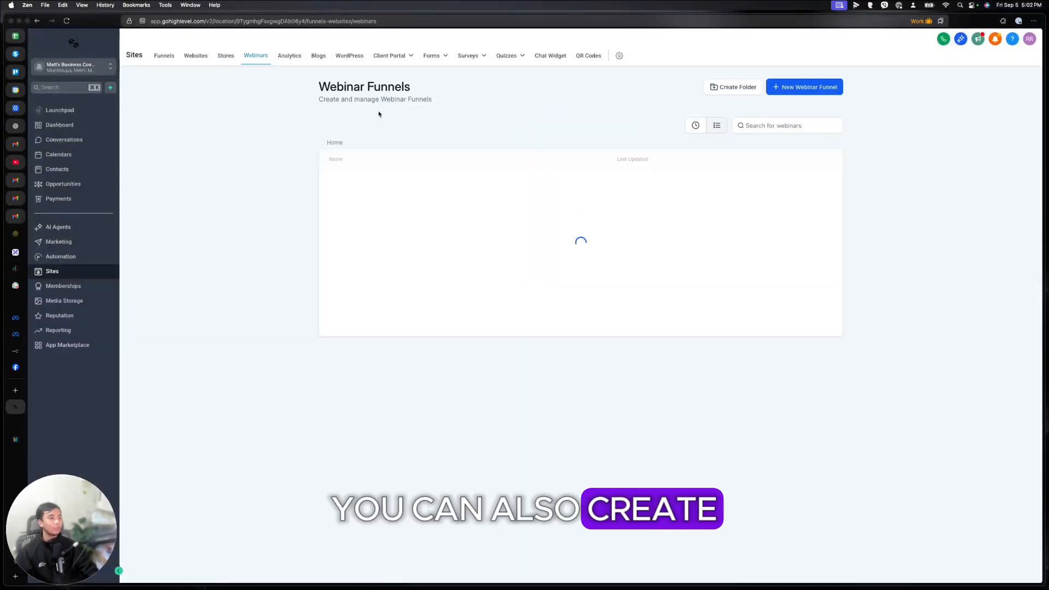
Step: Review sites analytics for page views, top browsers and country visits, then open Blogs
left_click(297, 56)
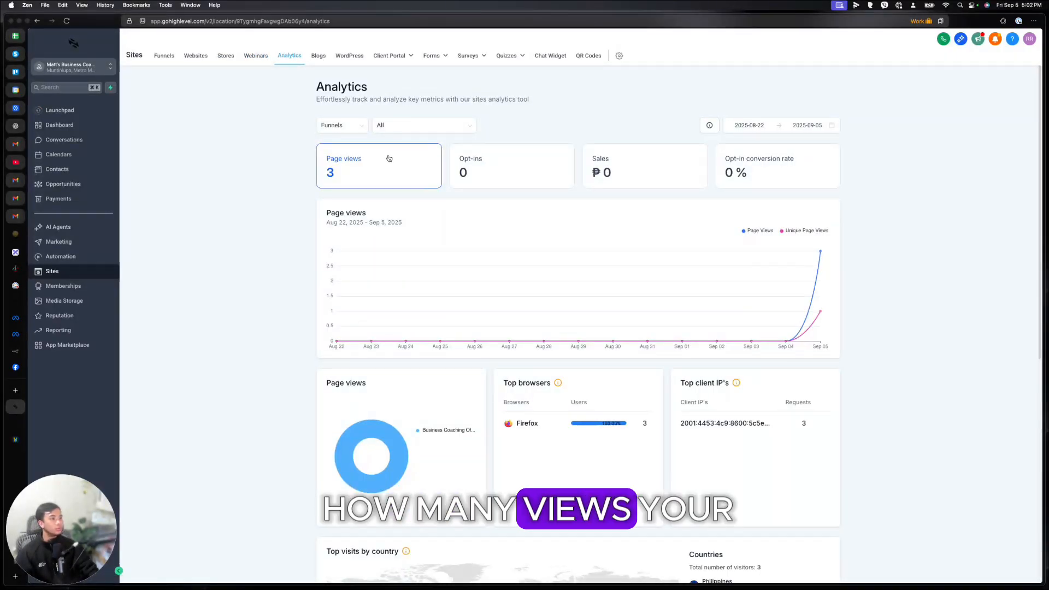
mouse_move(815, 267)
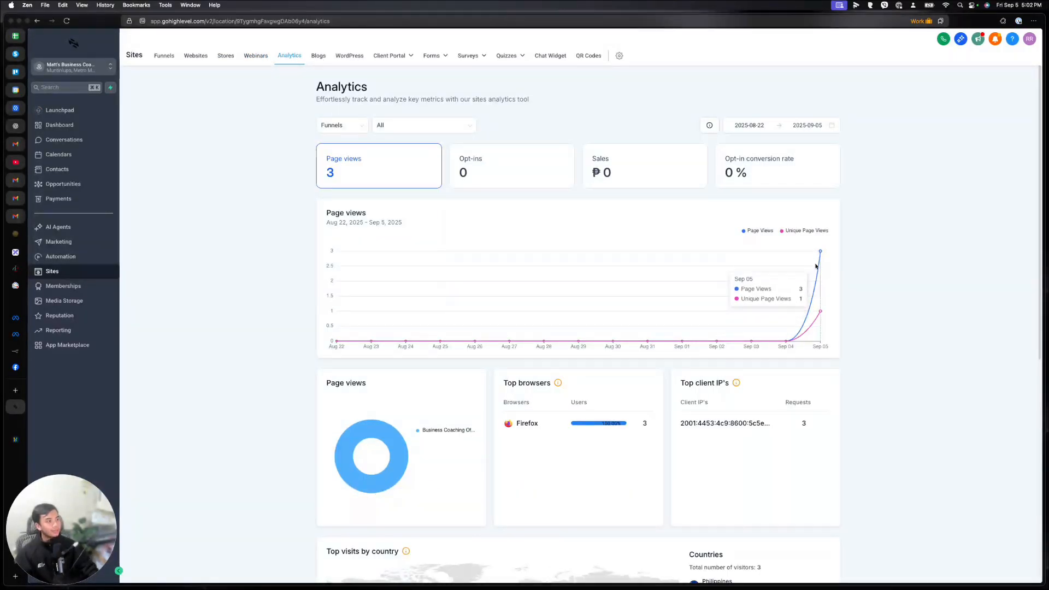
scroll(874, 325, "down", 5)
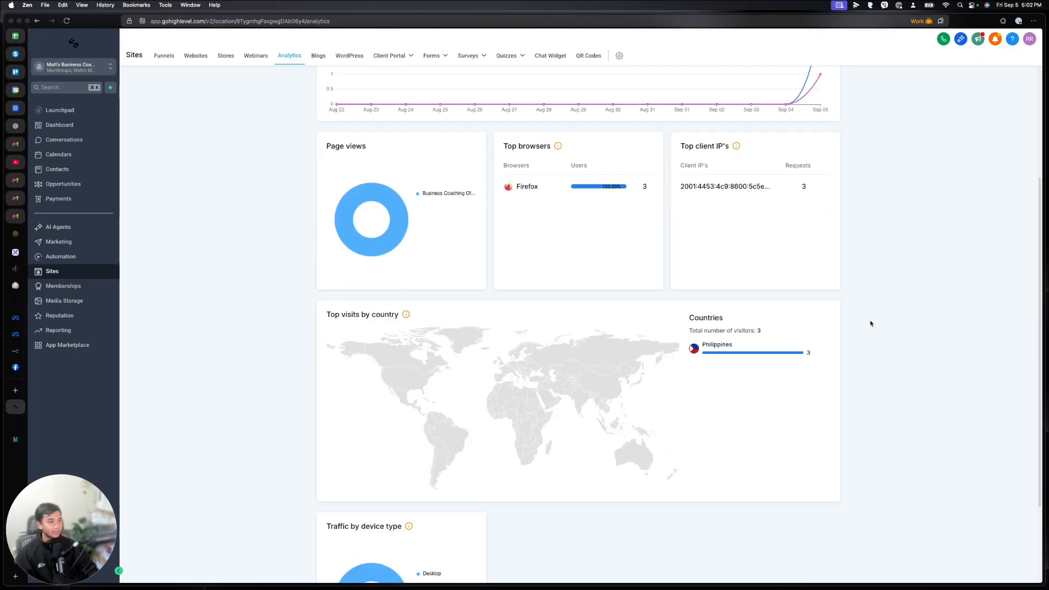
left_click(321, 61)
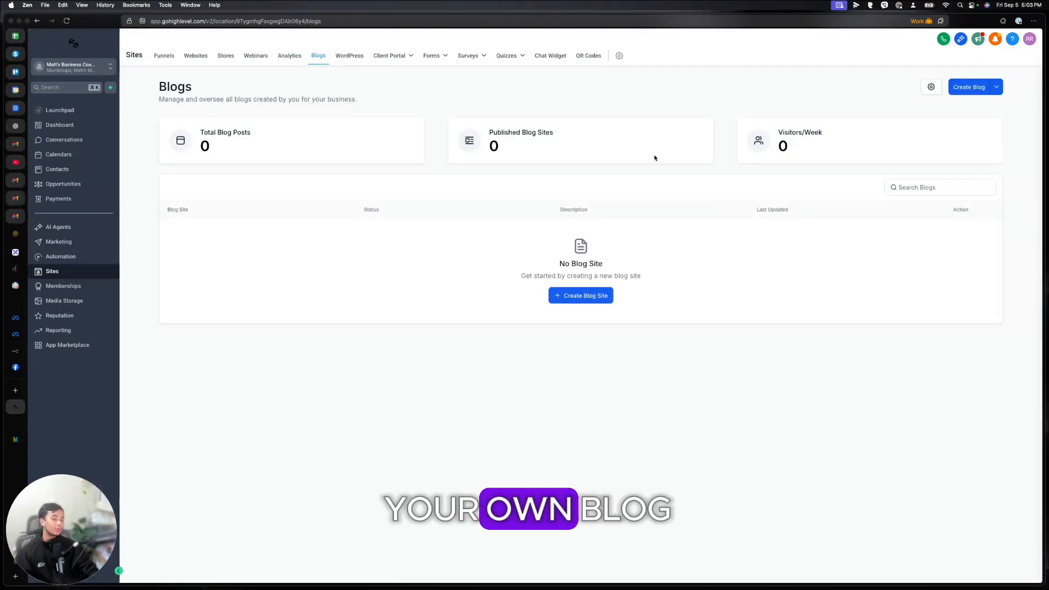
Step: Check the WordPress hosting page, then open the Client Portal dashboard
left_click(356, 56)
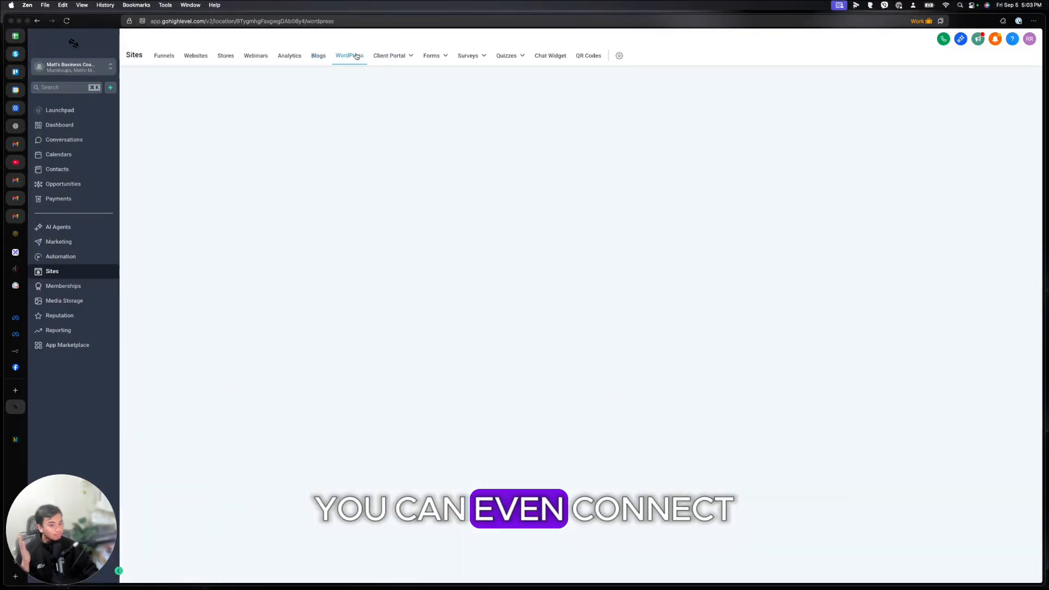
mouse_move(395, 57)
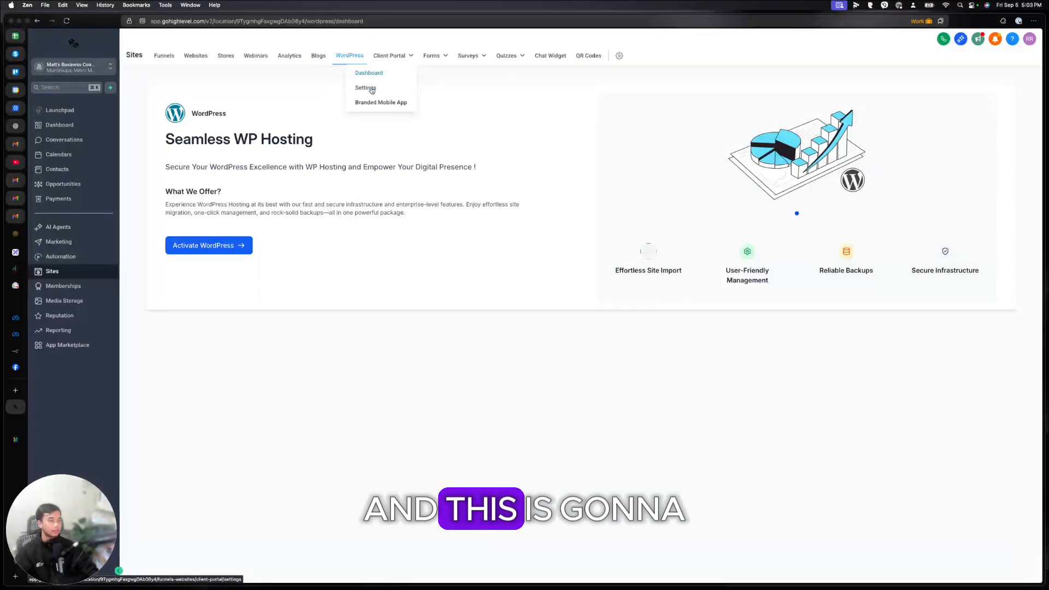
left_click(372, 76)
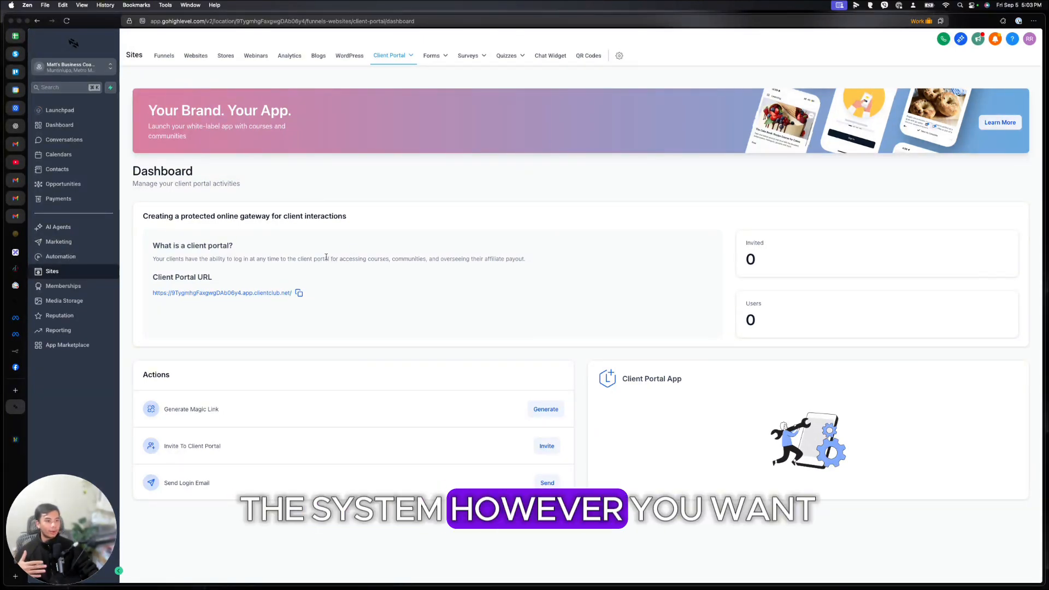
Step: Load the copied client portal URL's login page in a new tab, then return
left_click(299, 293)
key("super+t")
key("super+v")
key("Return")
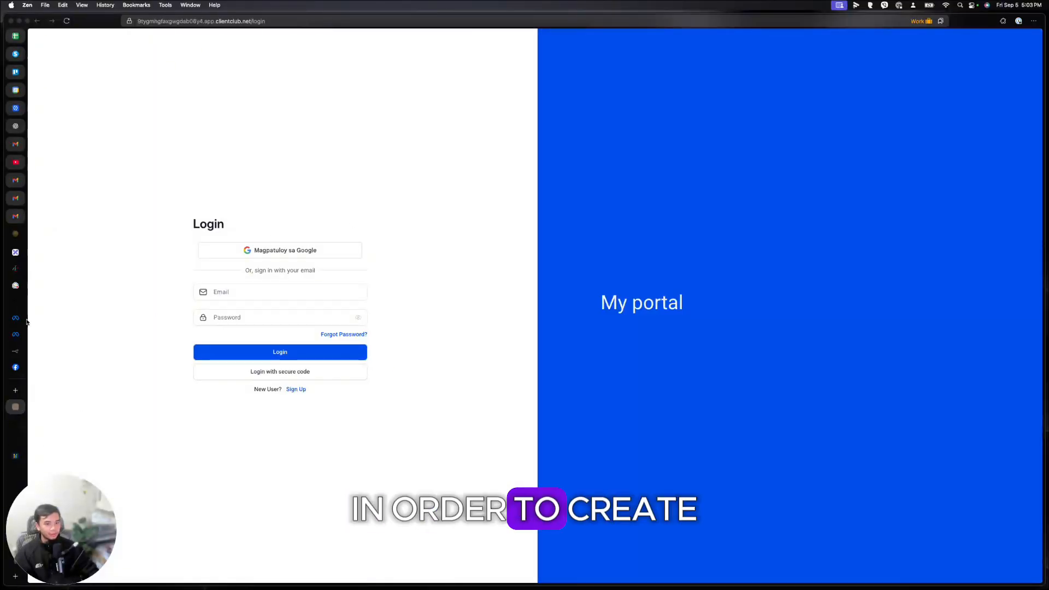
left_click(21, 422)
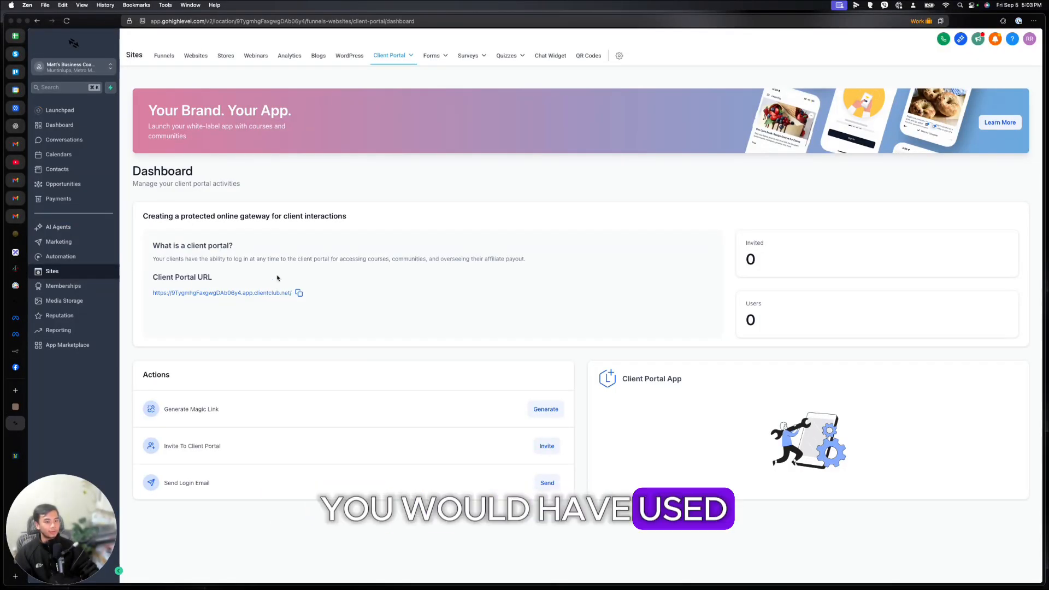
mouse_move(434, 60)
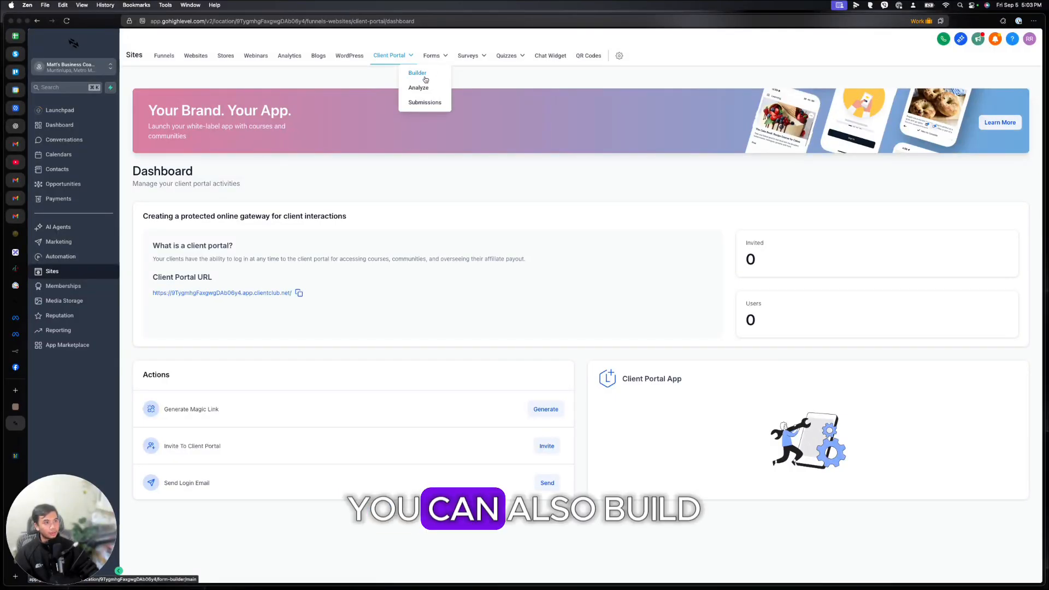
Step: Edit Marketing Form - Claim Offer and insert a Date of birth field below Full Name
left_click(425, 79)
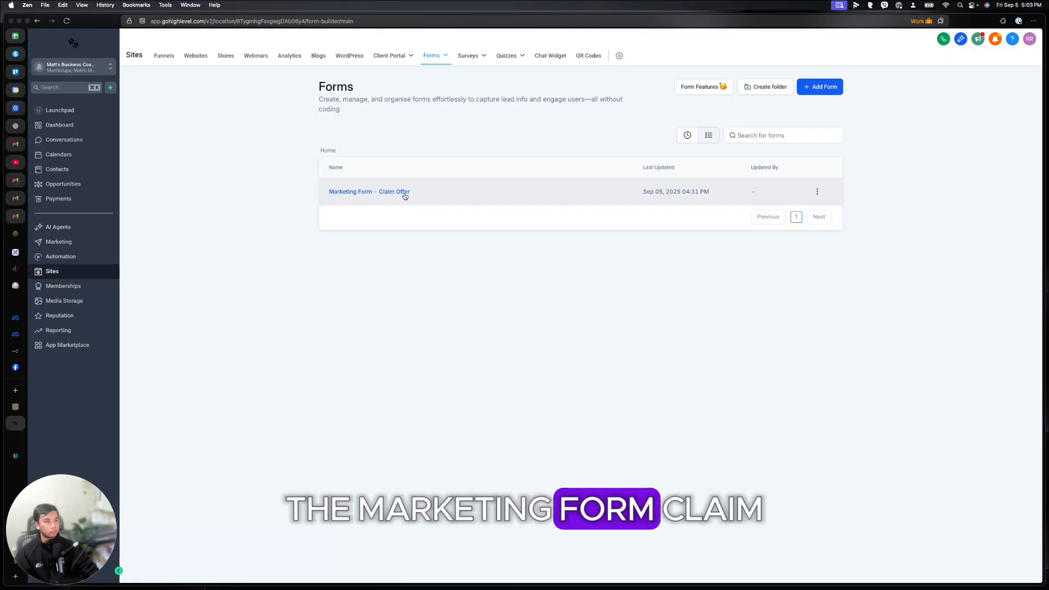
left_click(403, 191)
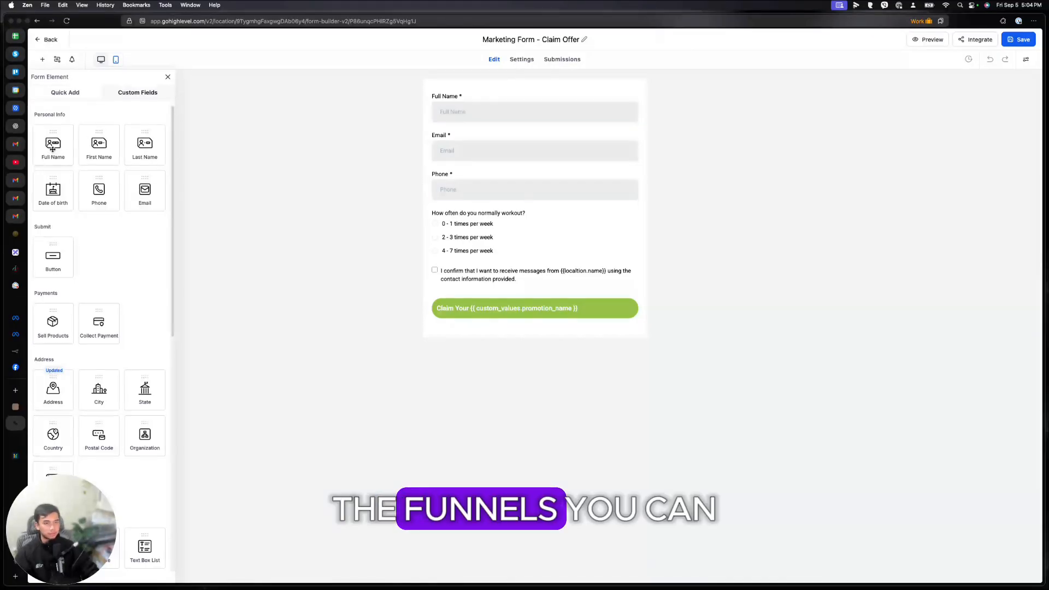
left_click_drag(53, 148, 468, 146)
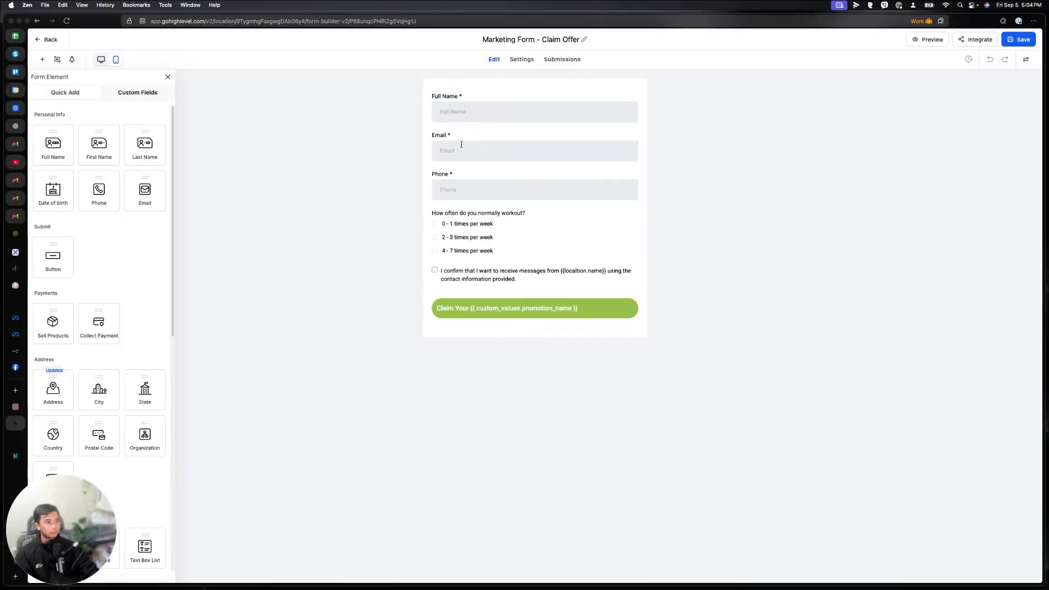
left_click_drag(55, 190, 475, 139)
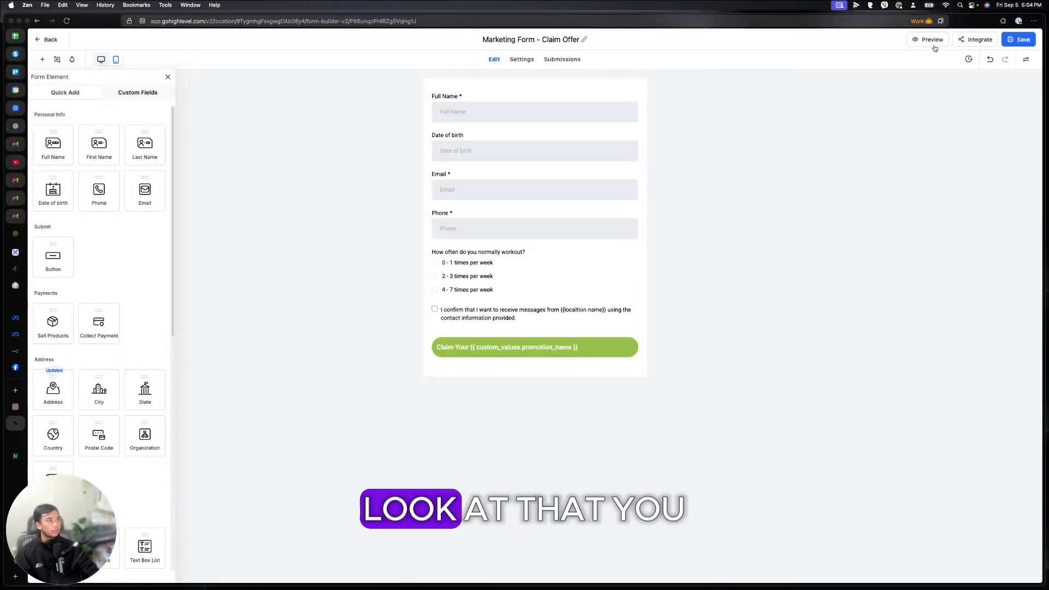
Step: Copy the form's inline embed code and go back to the Forms list
left_click(971, 40)
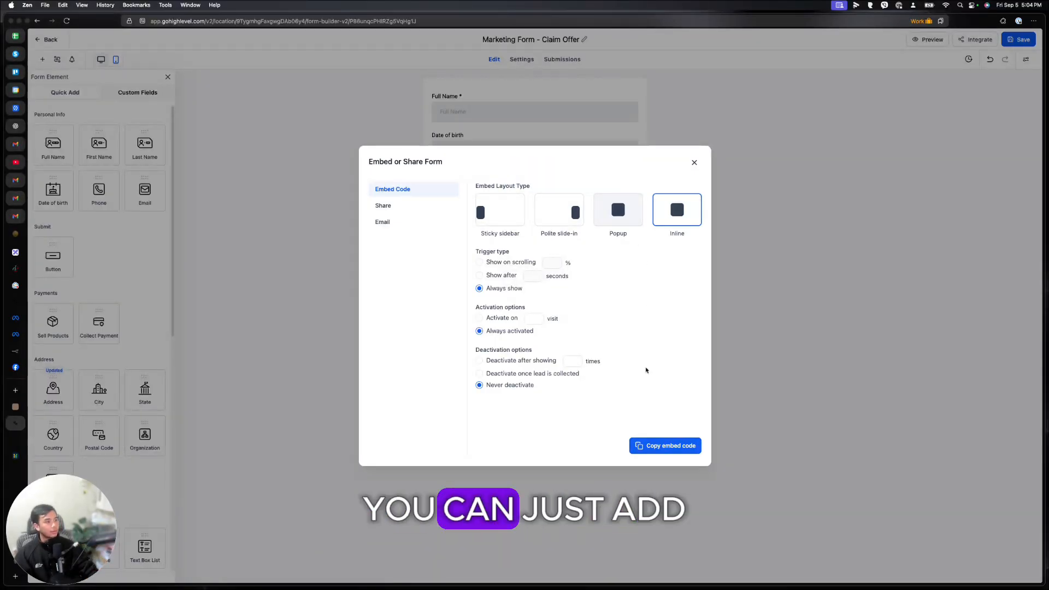
left_click(665, 446)
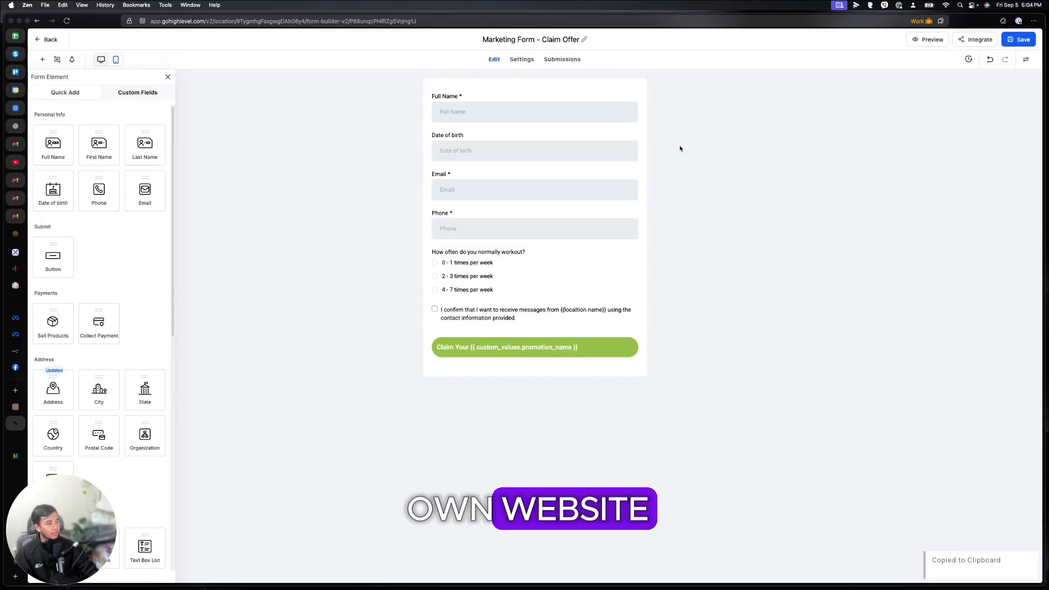
left_click(694, 162)
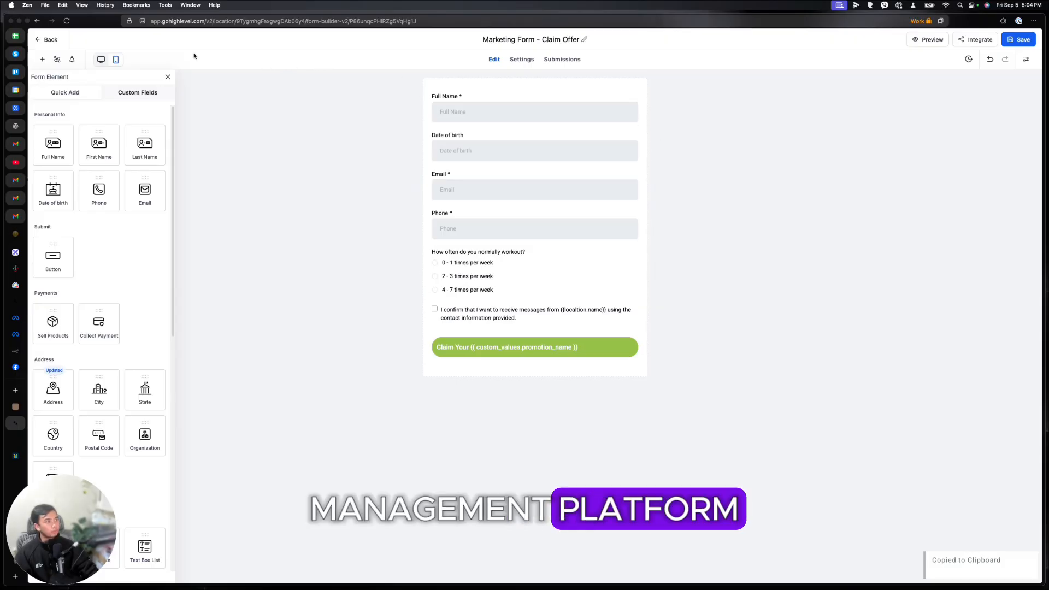
left_click(47, 40)
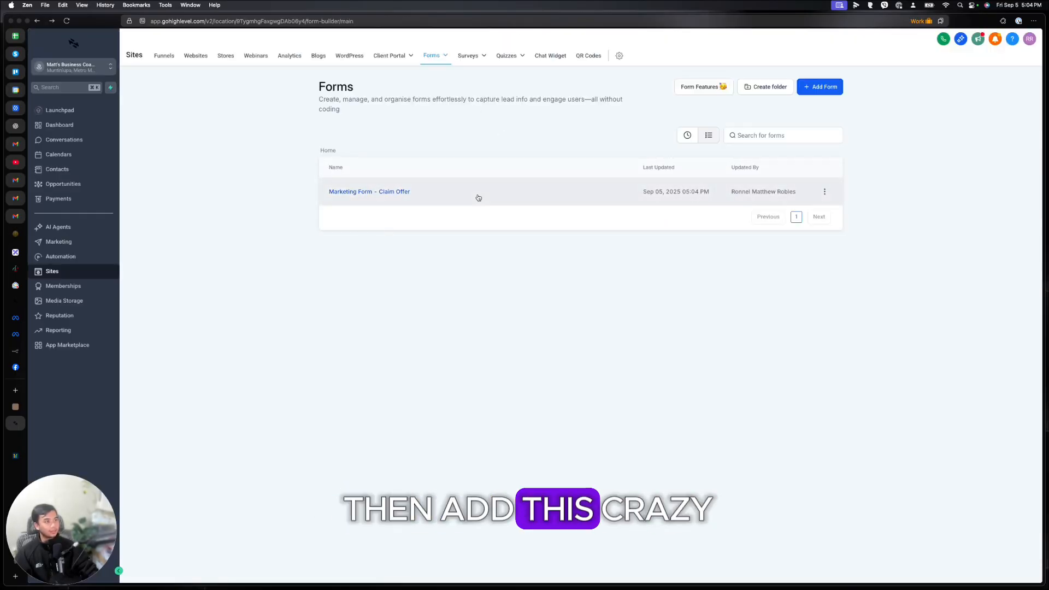
Step: Tour the QR Codes, course Products and member Credentials pages, then open Media Storage
mouse_move(481, 59)
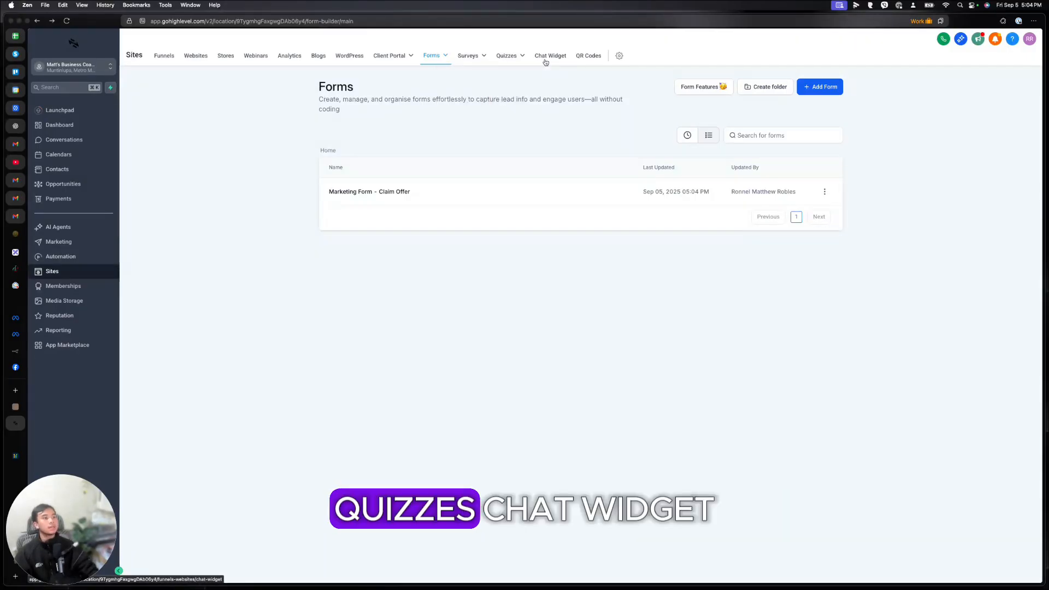
left_click(600, 63)
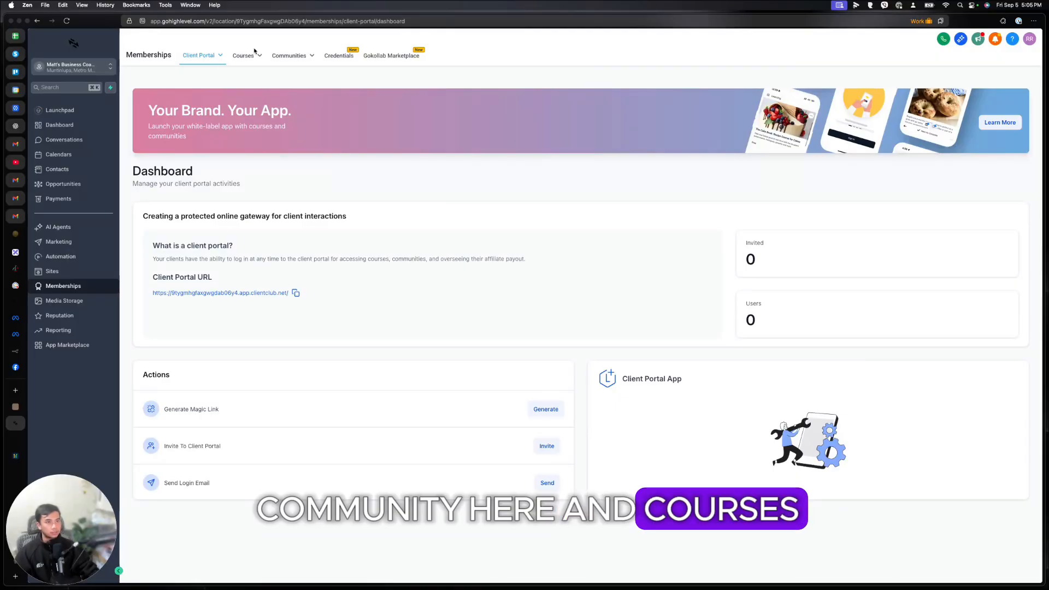
mouse_move(243, 64)
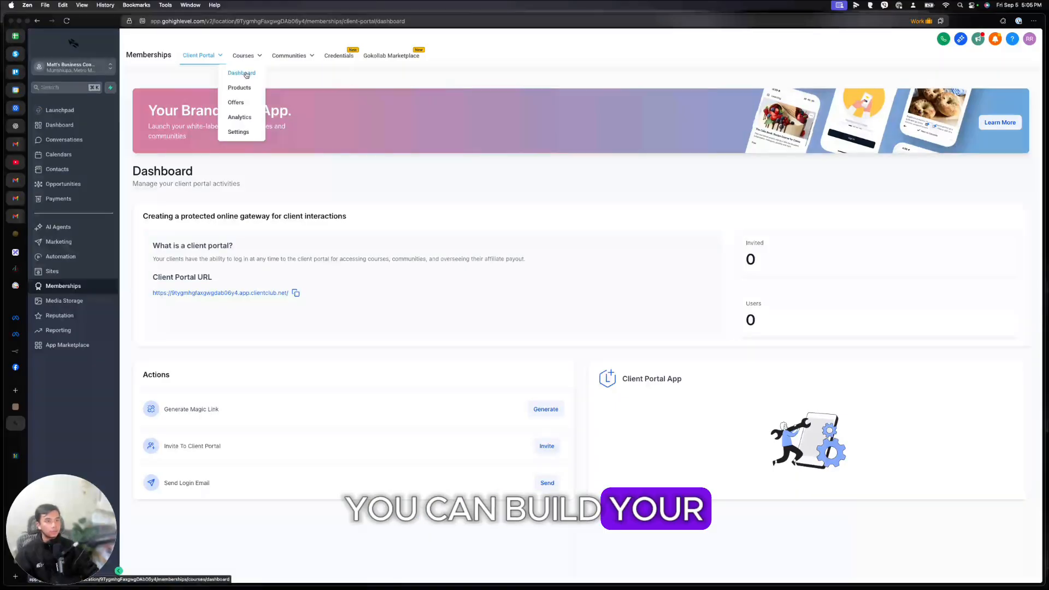
left_click(241, 88)
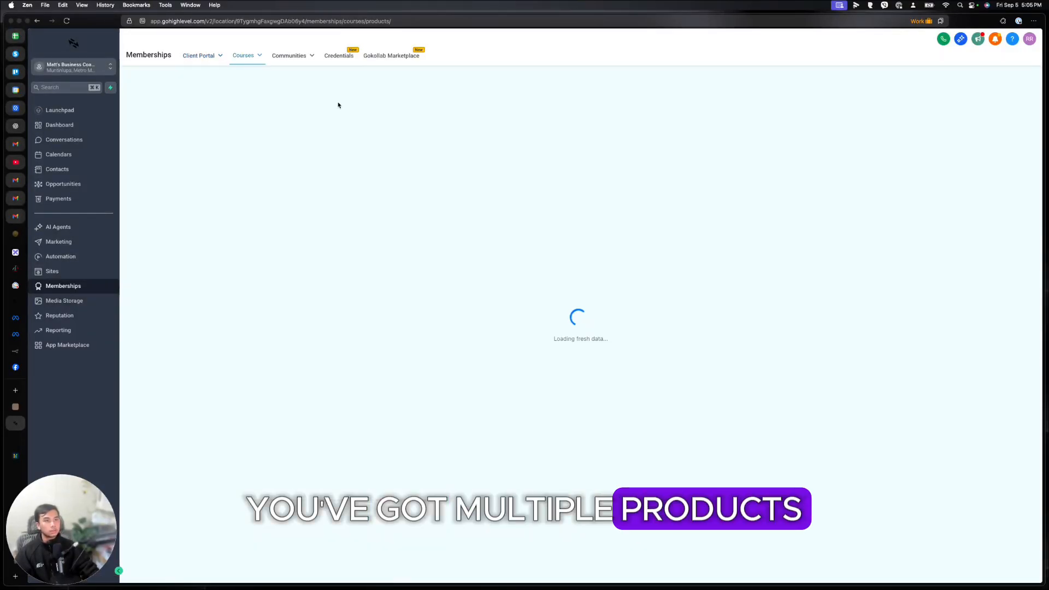
left_click(349, 57)
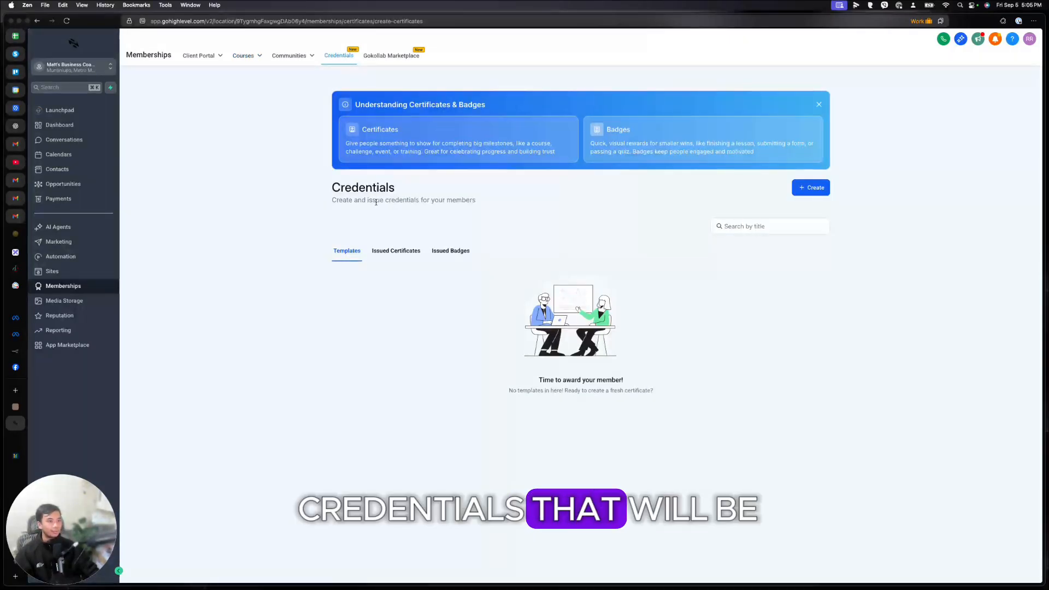
left_click_drag(434, 201, 483, 202)
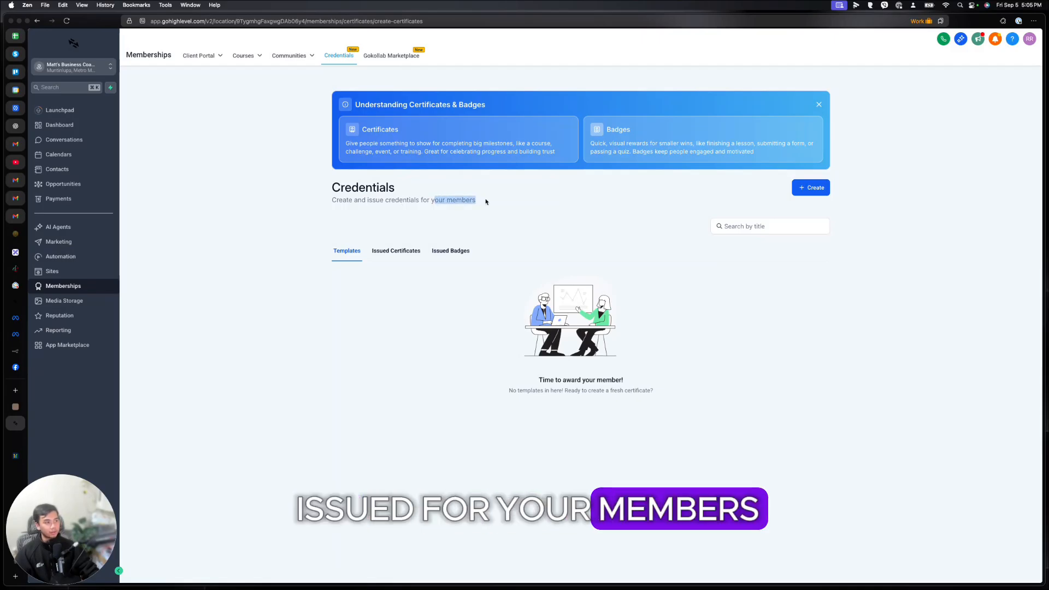
left_click(90, 302)
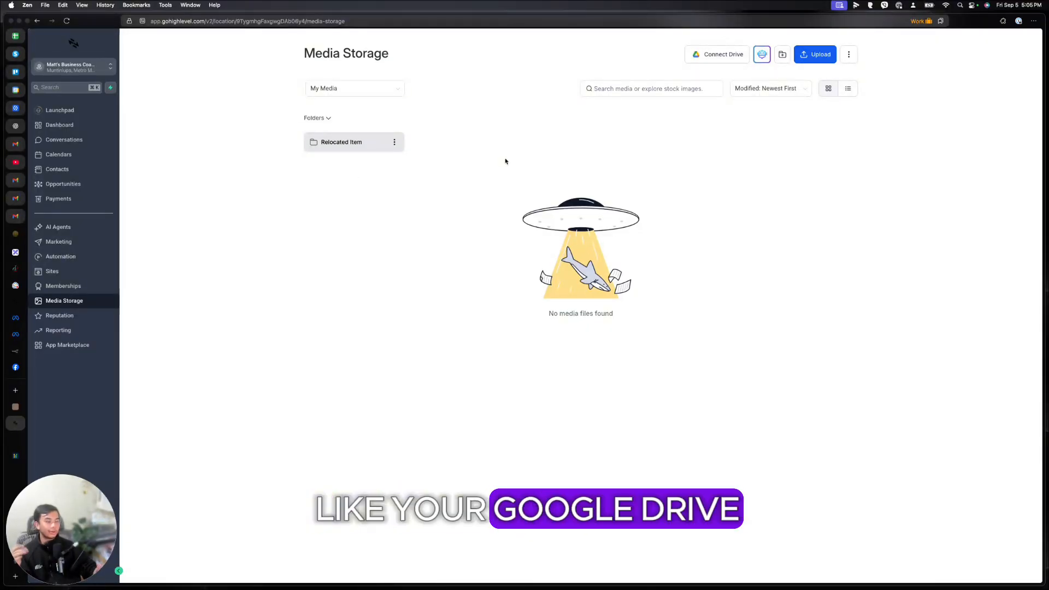
Step: Check the media Storage used, then scroll through the Reputation overview's review stats
left_click(850, 55)
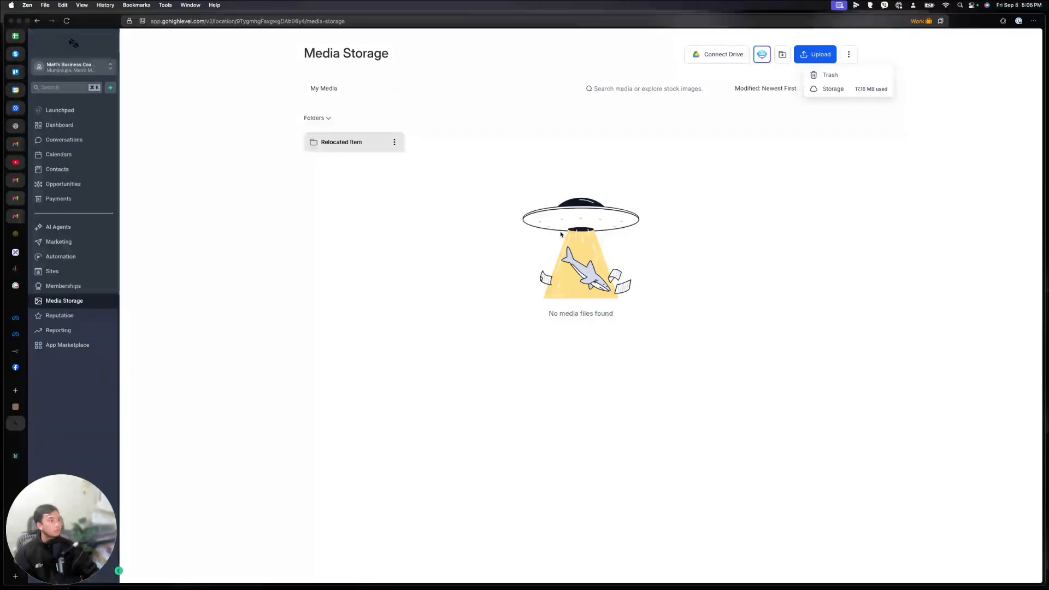
left_click(573, 261)
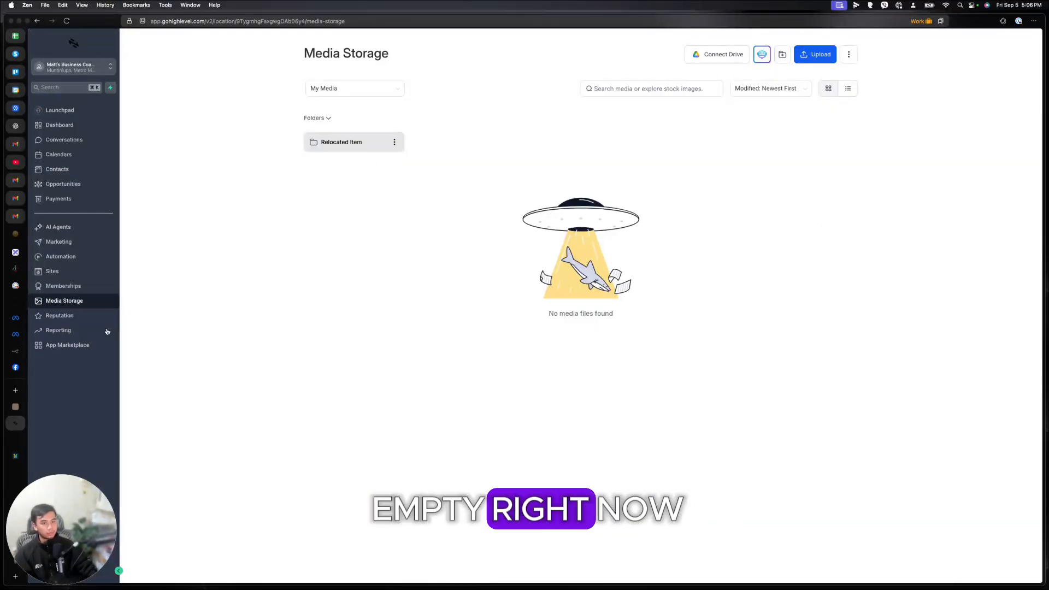
left_click(82, 317)
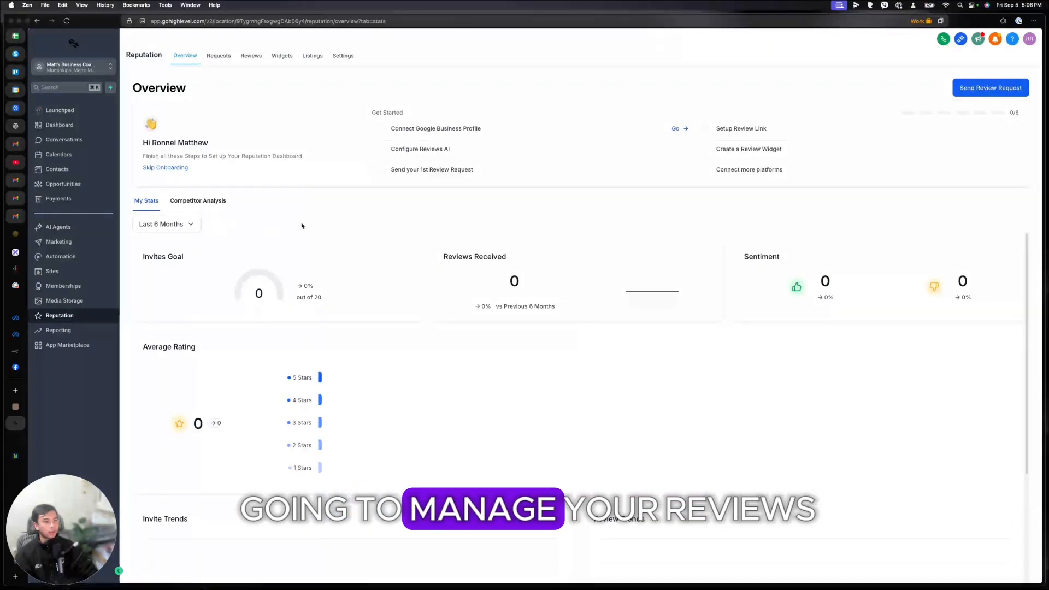
scroll(394, 247, "down", 8)
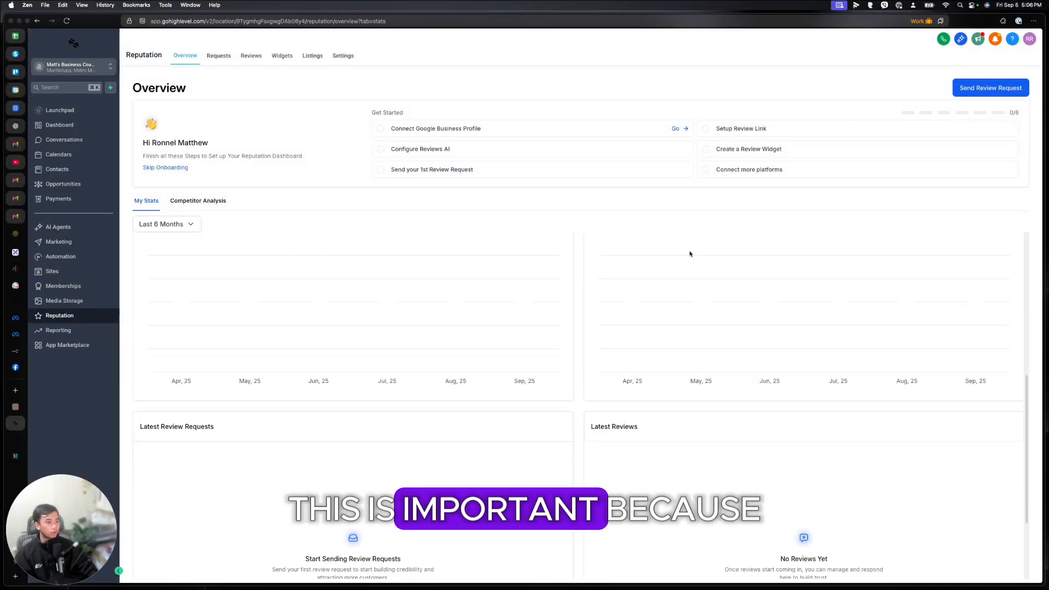
scroll(620, 333, "up", 5)
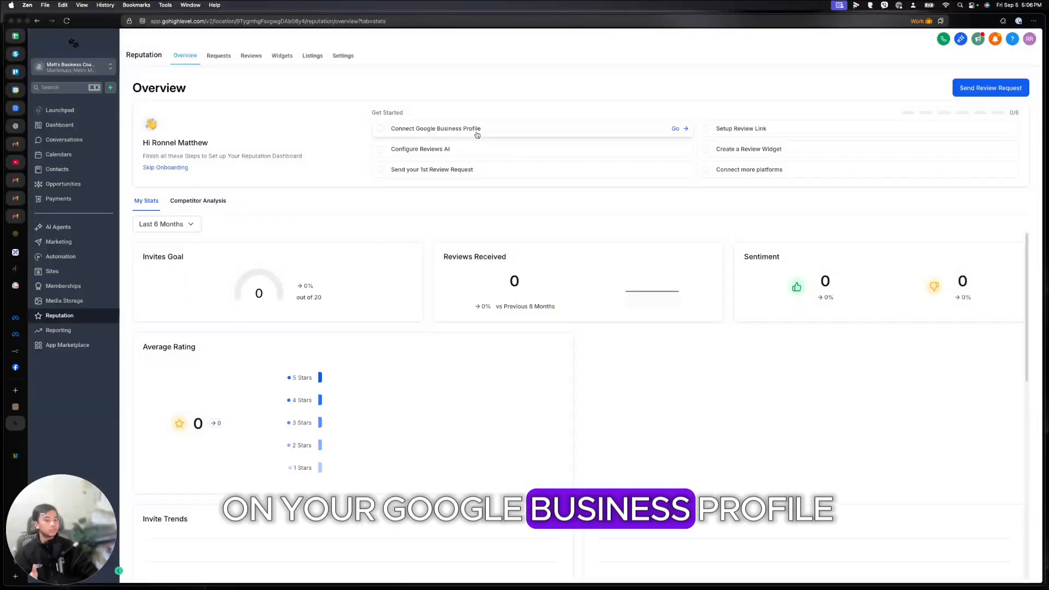
Step: Search Google for 'hvac' in a new browser tab
left_click(24, 395)
type("google.com/")
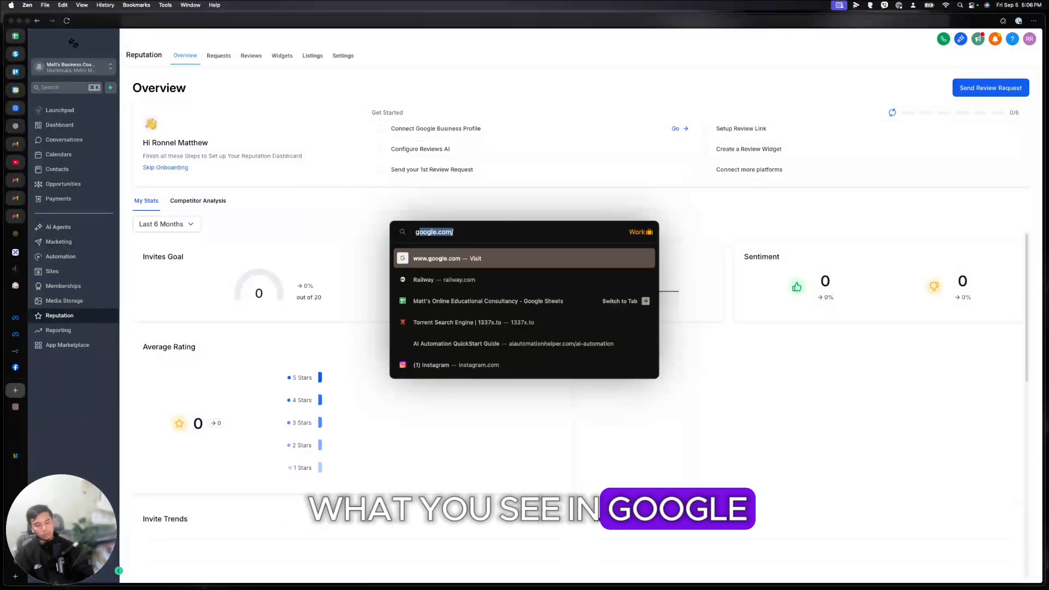
key("Return")
left_click(510, 191)
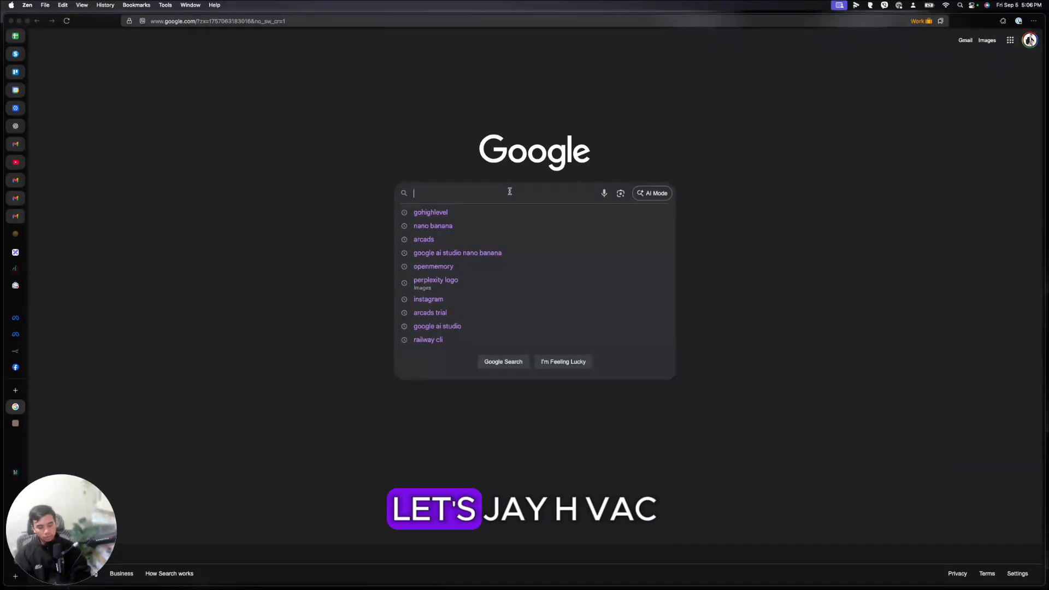
type("hvac")
key("Return")
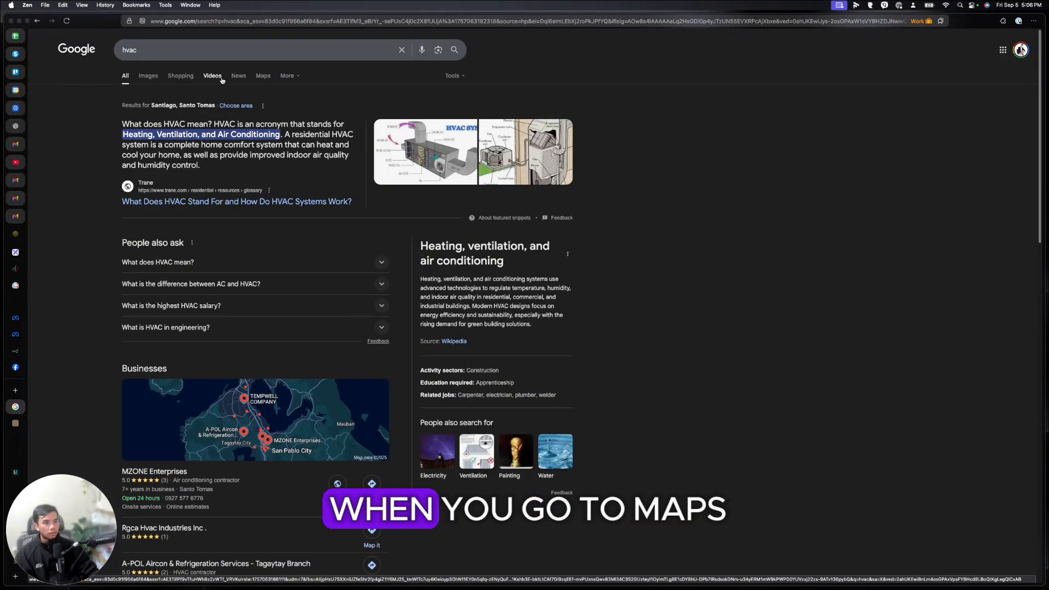
Step: Read MZONE Enterprises' reviews in Google Maps, then return to the HighLevel tab
left_click(263, 79)
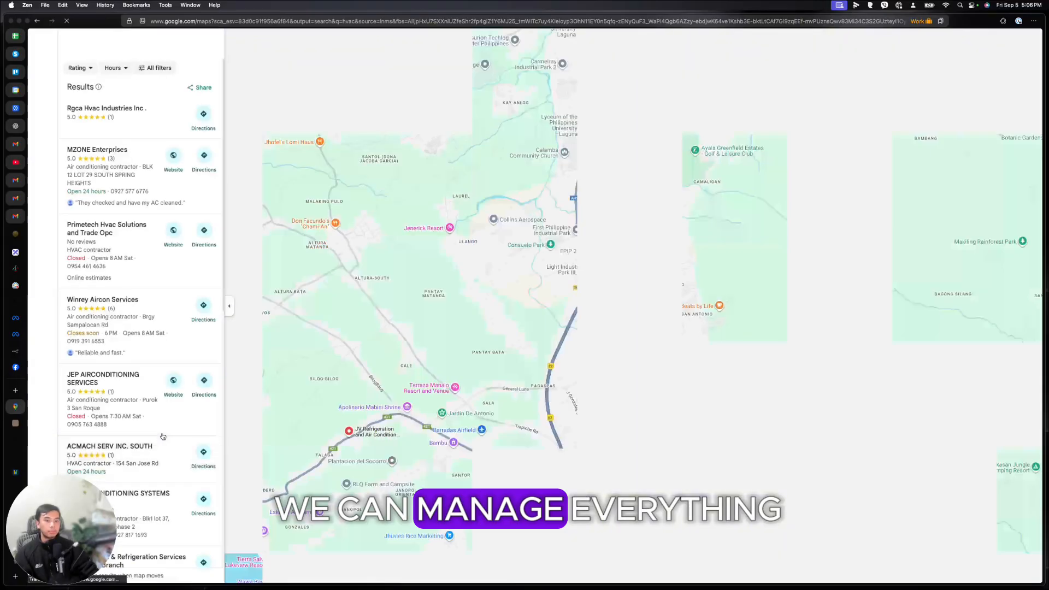
left_click(120, 159)
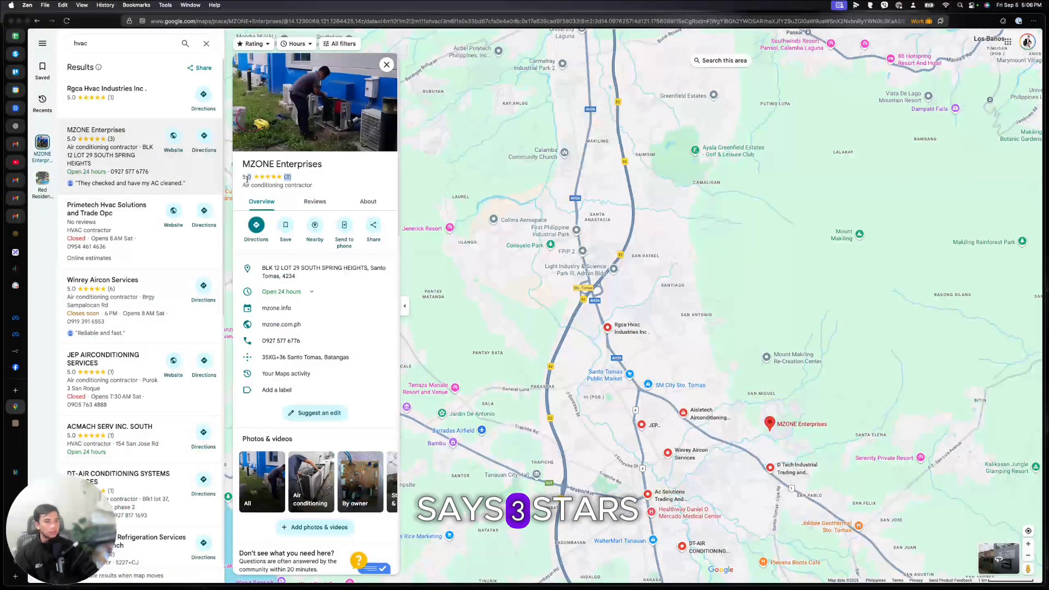
scroll(317, 273, "down", 10)
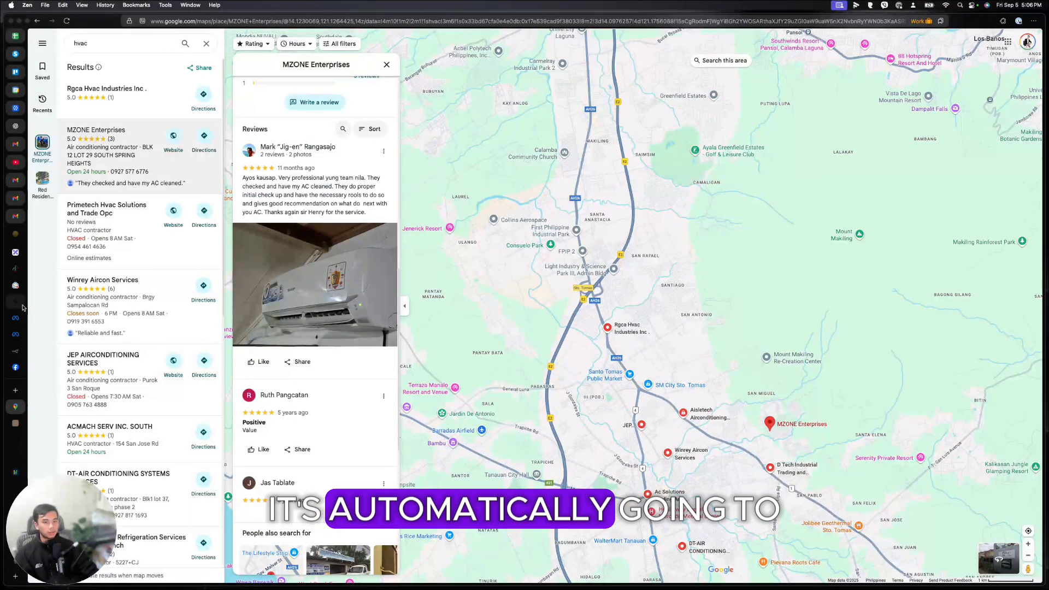
left_click(15, 440)
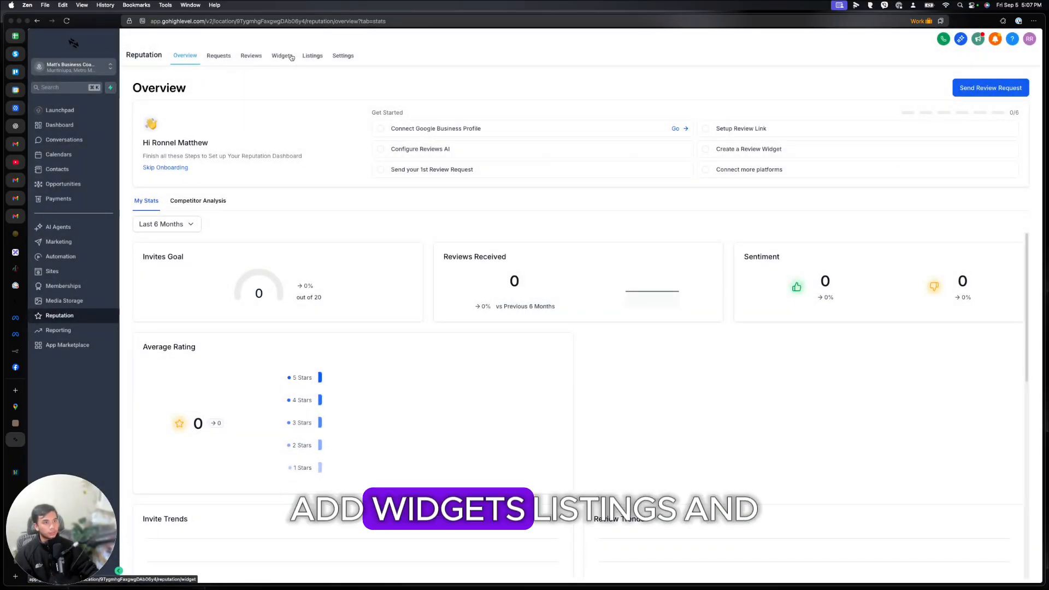
Step: View the Google Ads and Facebook Ads sample reports, then open the App Marketplace
left_click(58, 330)
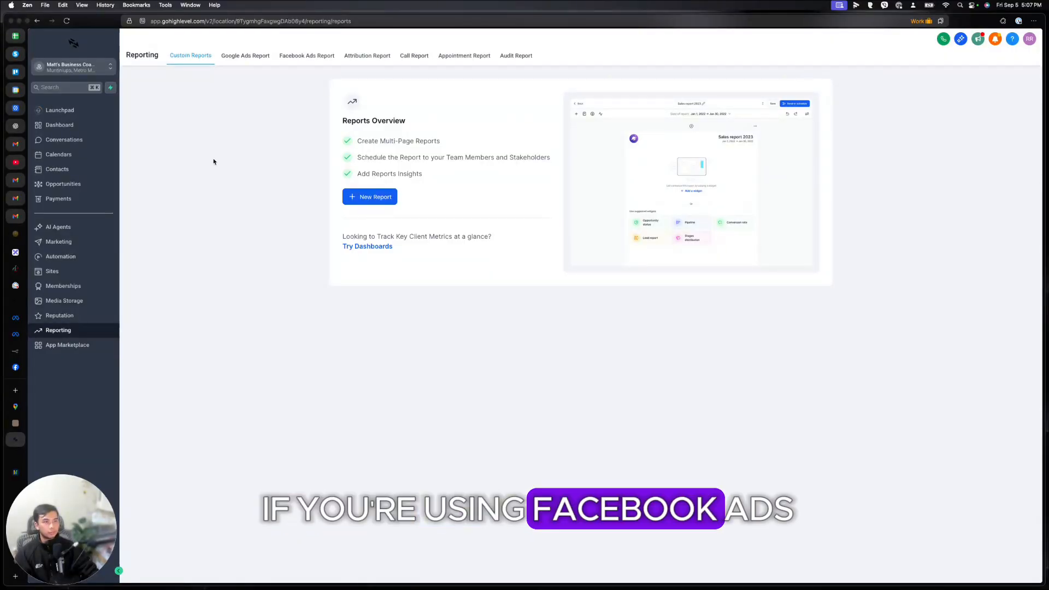
left_click(235, 60)
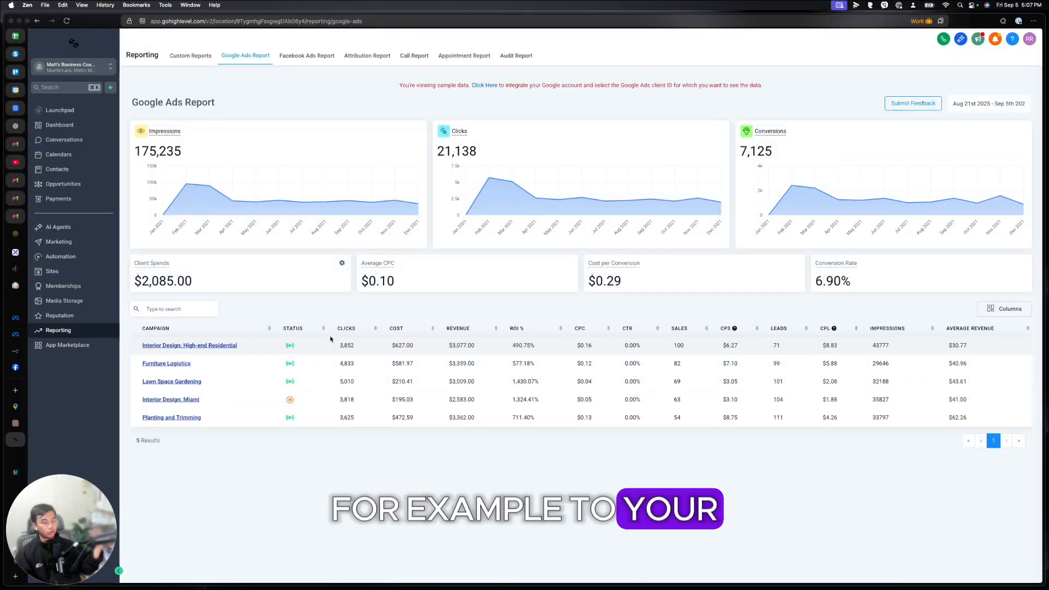
left_click(303, 57)
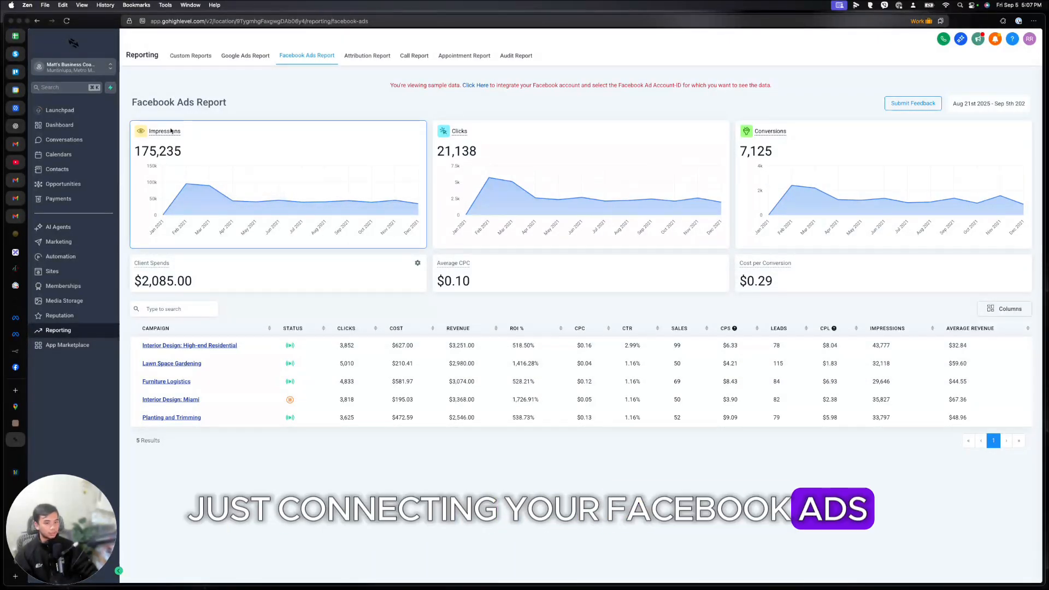
left_click(67, 345)
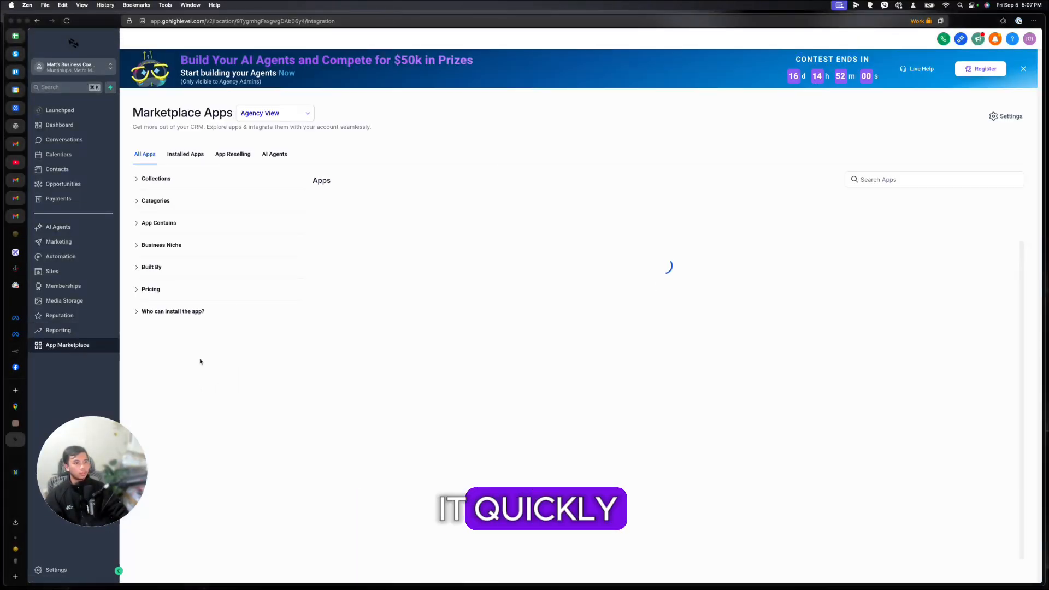
Step: Scroll through the 1391 Marketplace Apps, then open the Business Profile settings
left_click_drag(127, 472, 106, 530)
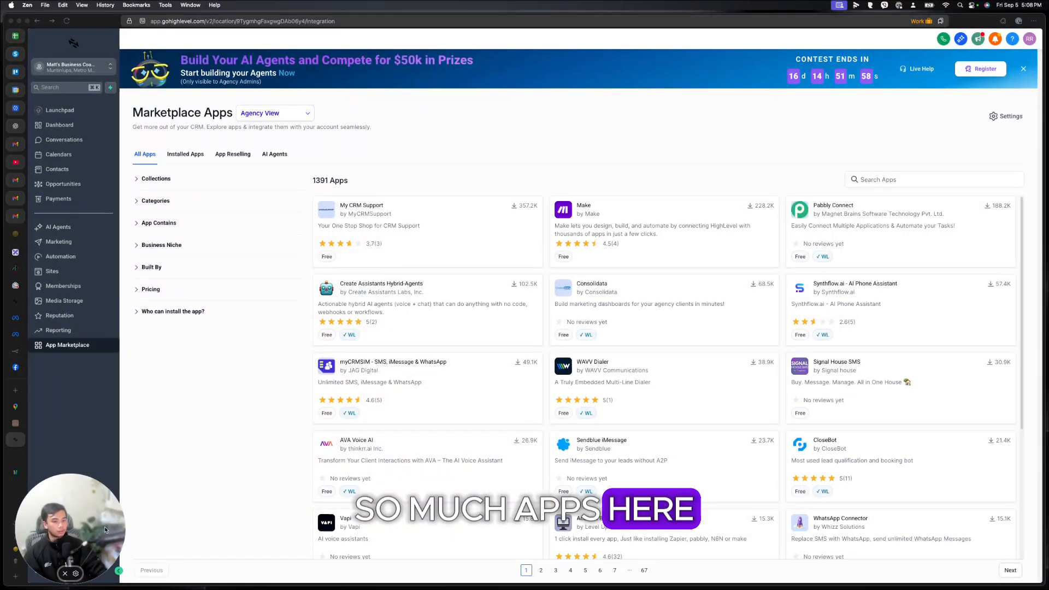
scroll(626, 359, "down", 5)
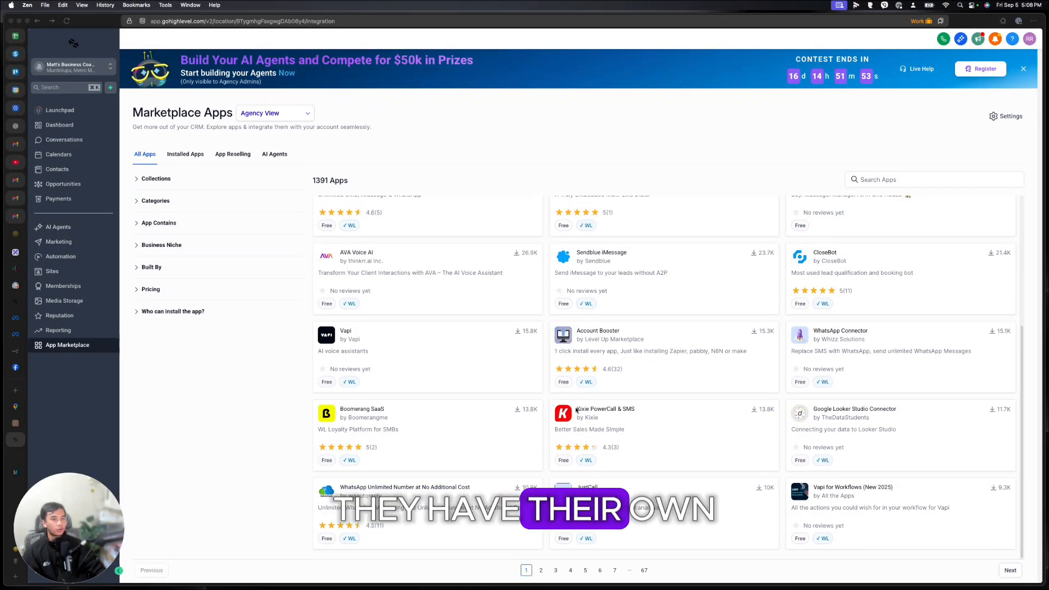
scroll(574, 382, "up", 5)
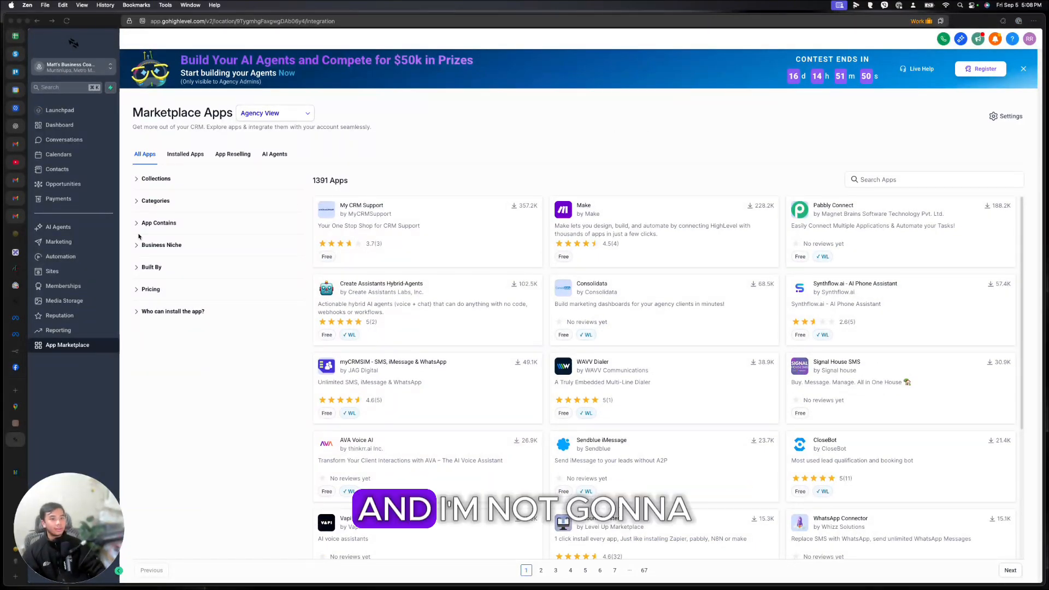
left_click_drag(95, 522, 111, 457)
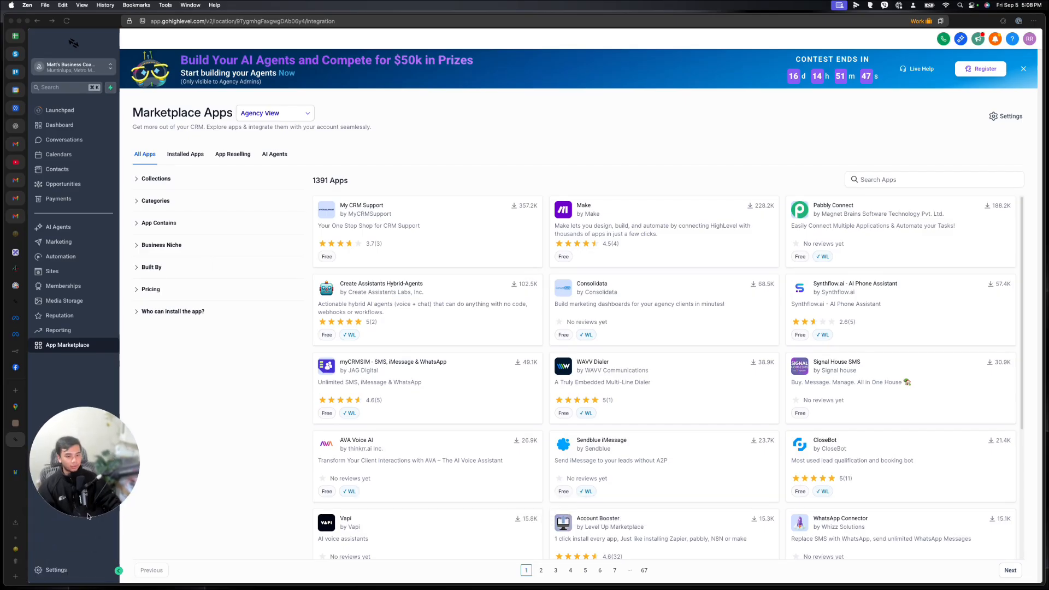
left_click(56, 570)
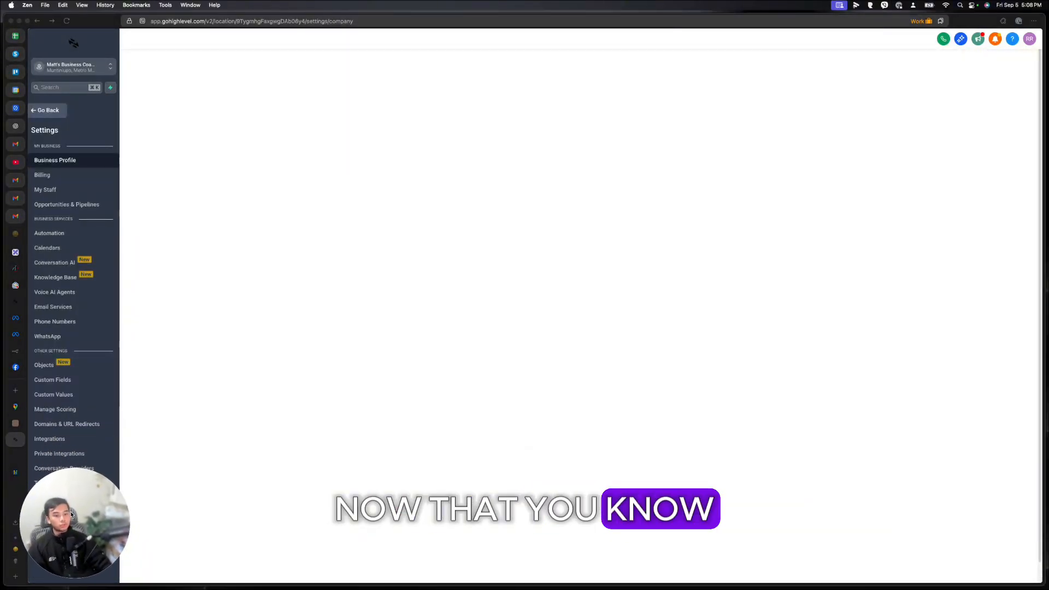
left_click_drag(71, 514, 62, 522)
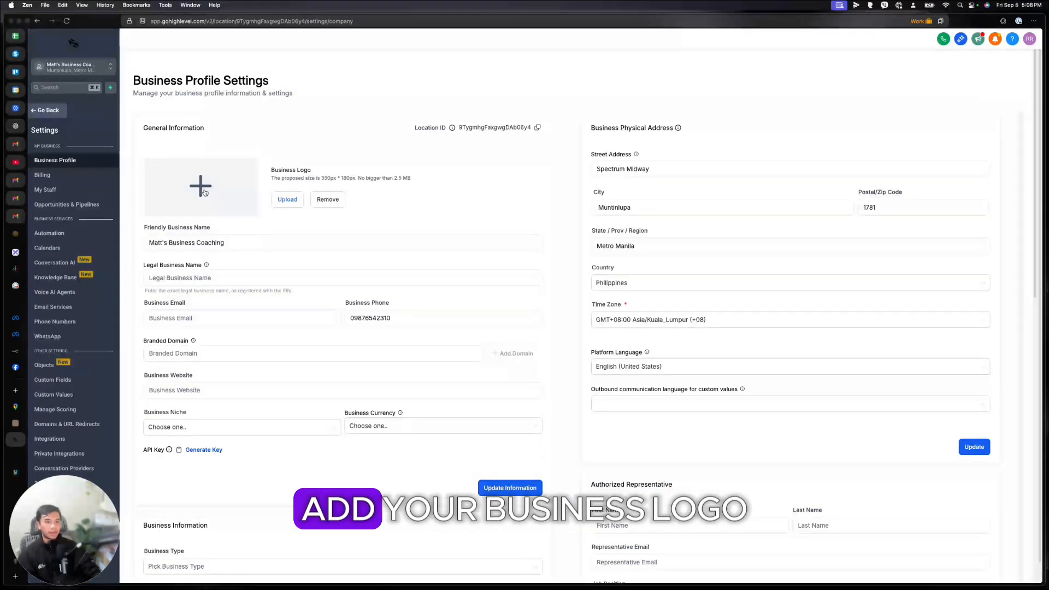
left_click(237, 236)
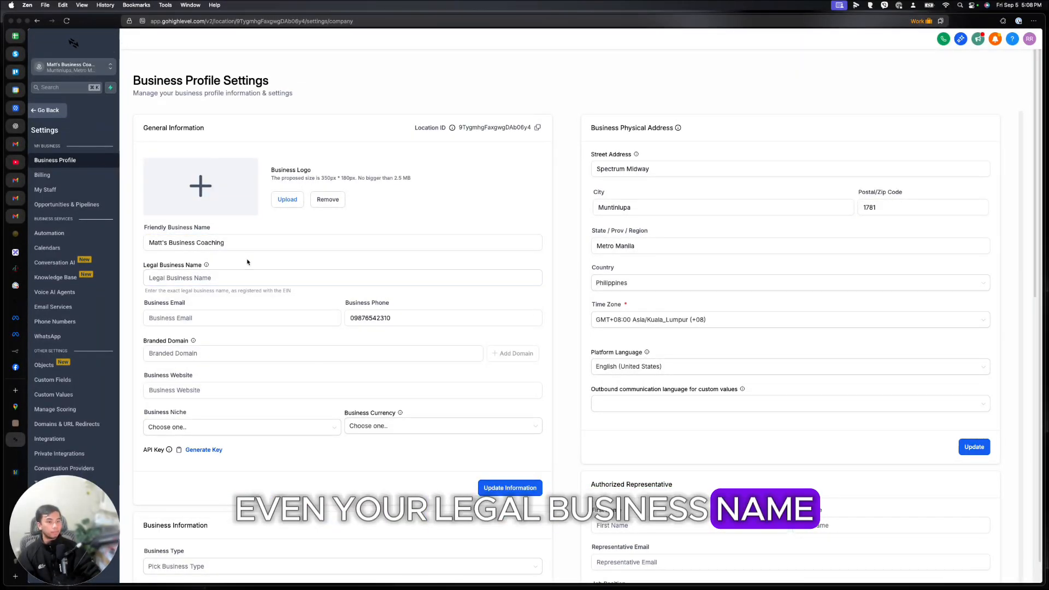
scroll(180, 261, "down", 1)
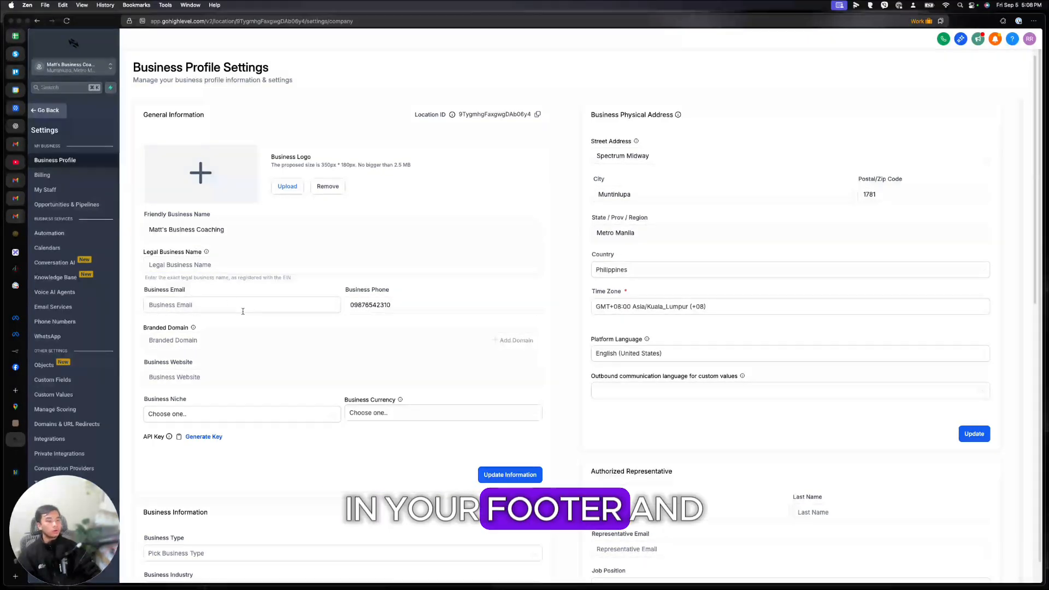
scroll(354, 347, "down", 5)
left_click_drag(390, 175, 345, 173)
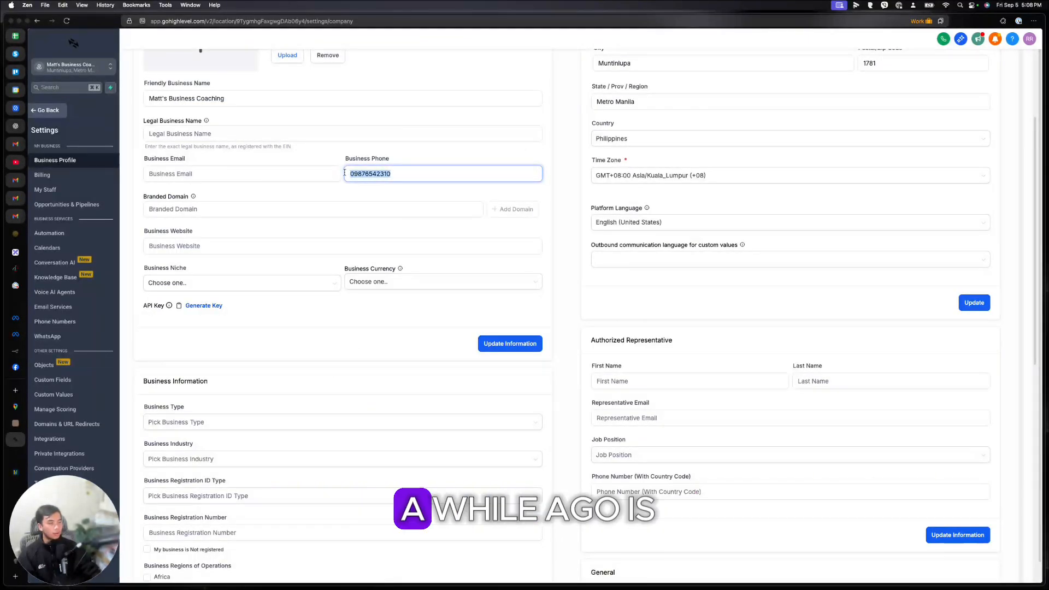
scroll(566, 310, "up", 5)
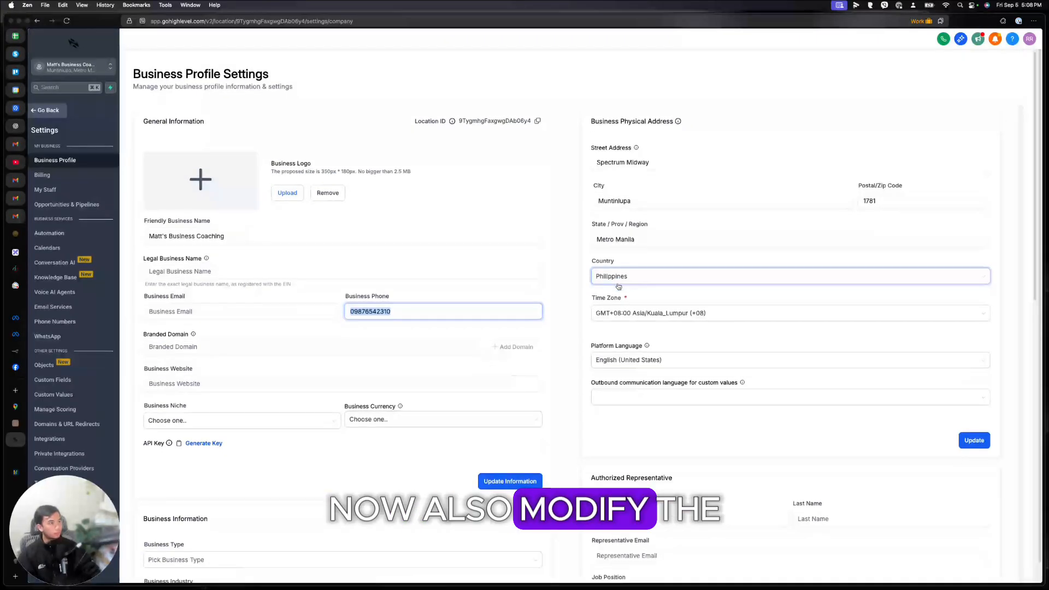
scroll(627, 263, "down", 5)
left_click_drag(628, 264, 550, 201)
left_click(550, 201)
scroll(664, 186, "down", 12)
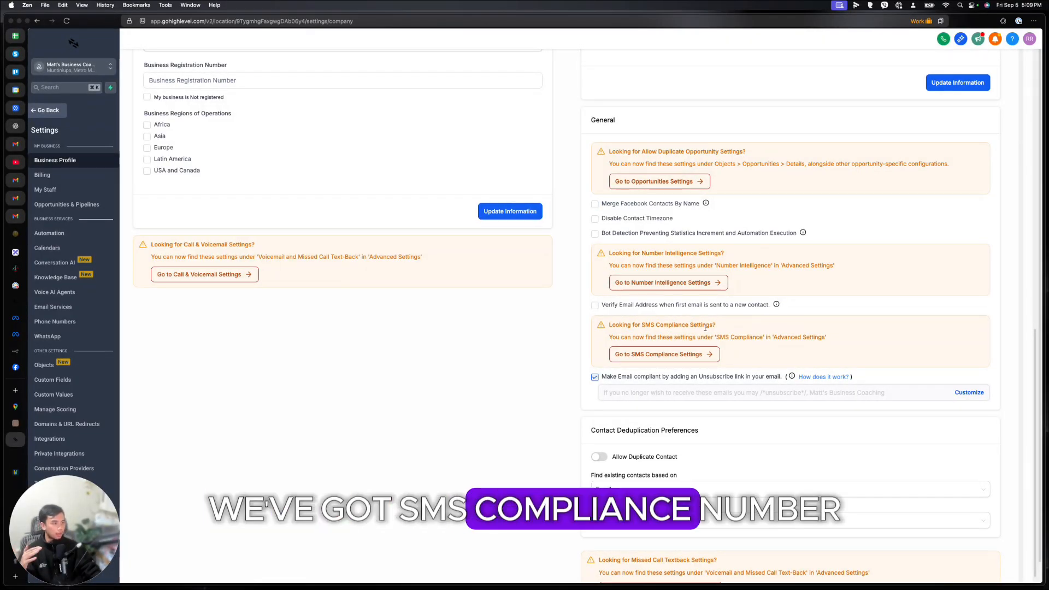
scroll(619, 302, "down", 2)
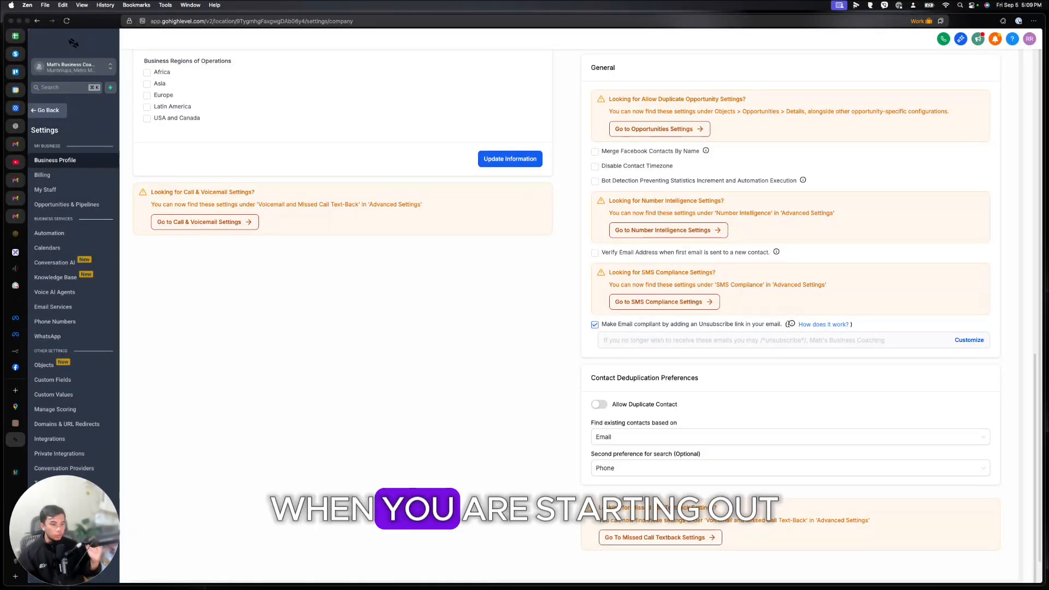
Step: Choose Not Now on the Disable Unsubscribe Link prompt, keeping the link enabled
left_click(618, 324)
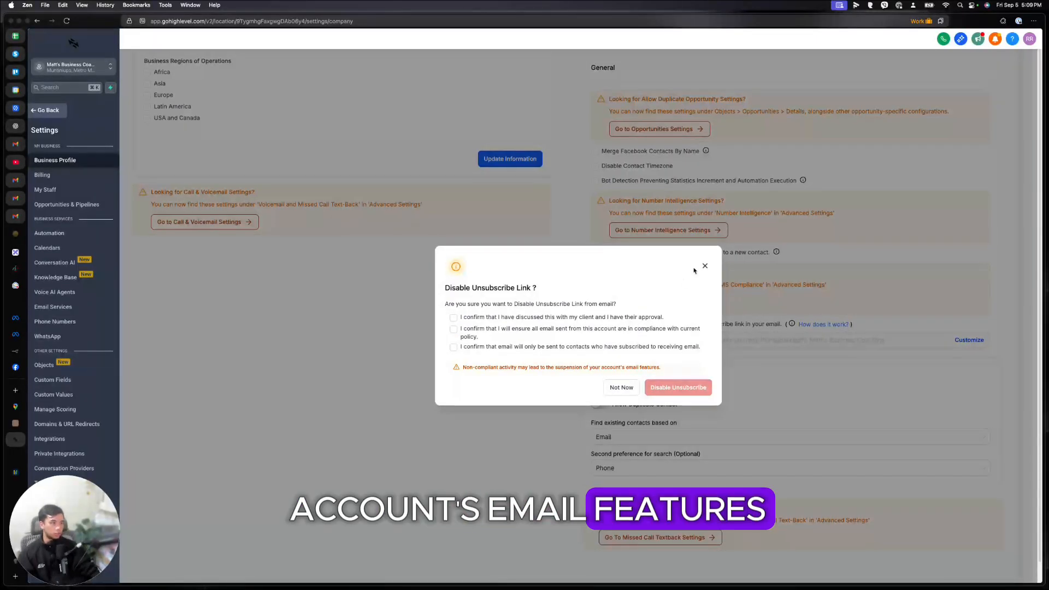
left_click(704, 266)
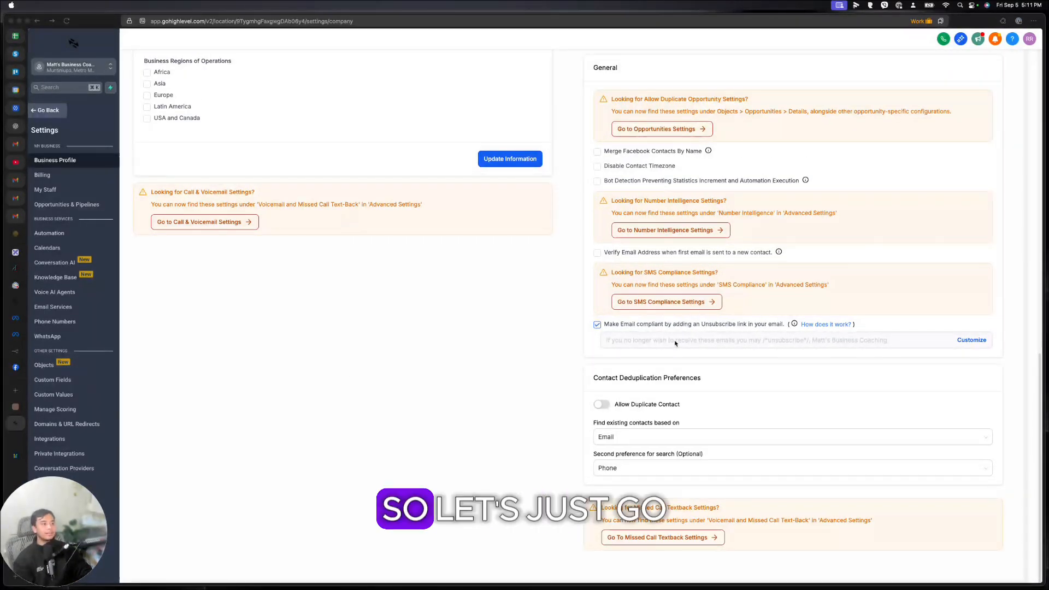
scroll(583, 410, "up", 15)
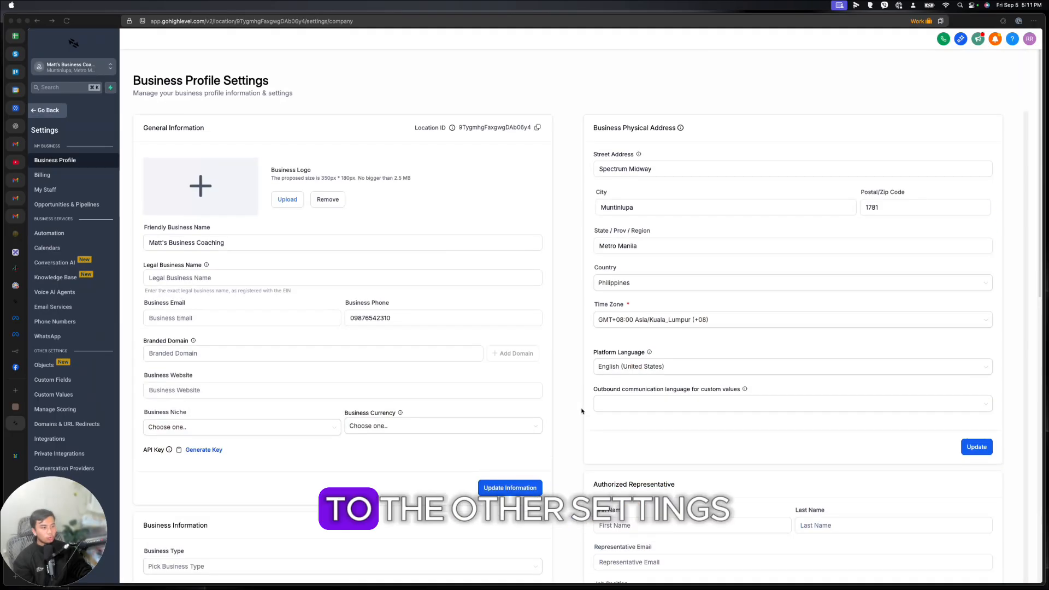
Step: Visit Billing settings, then the My Staff page showing no users
left_click(36, 174)
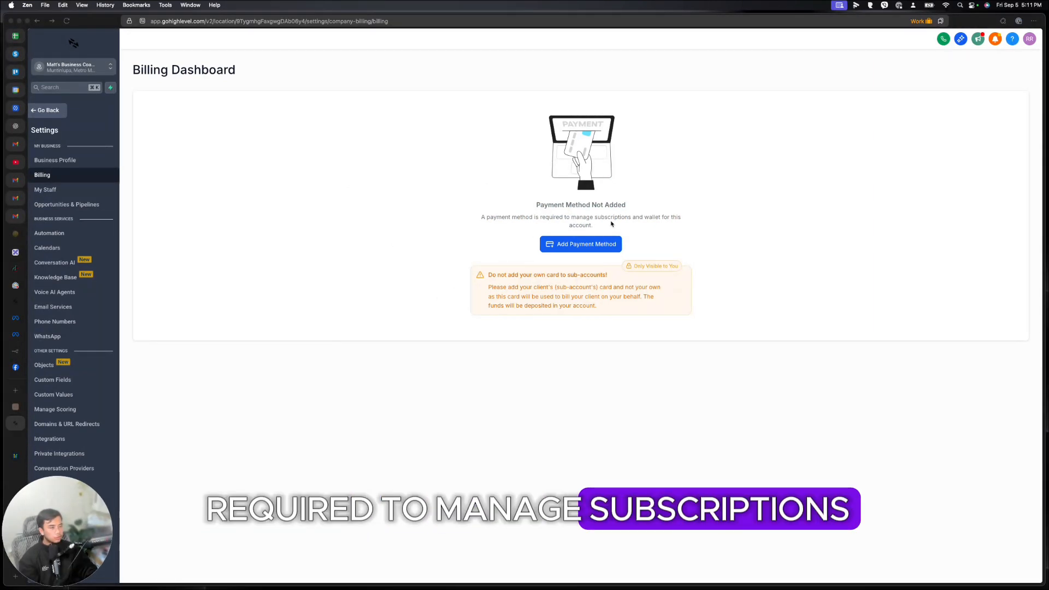
left_click(45, 190)
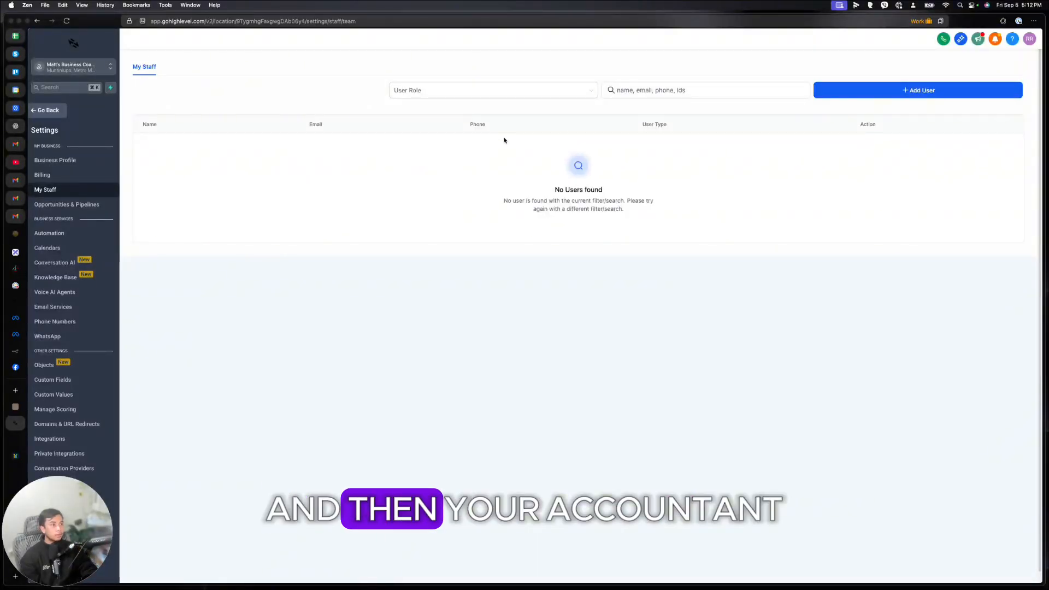
left_click(910, 93)
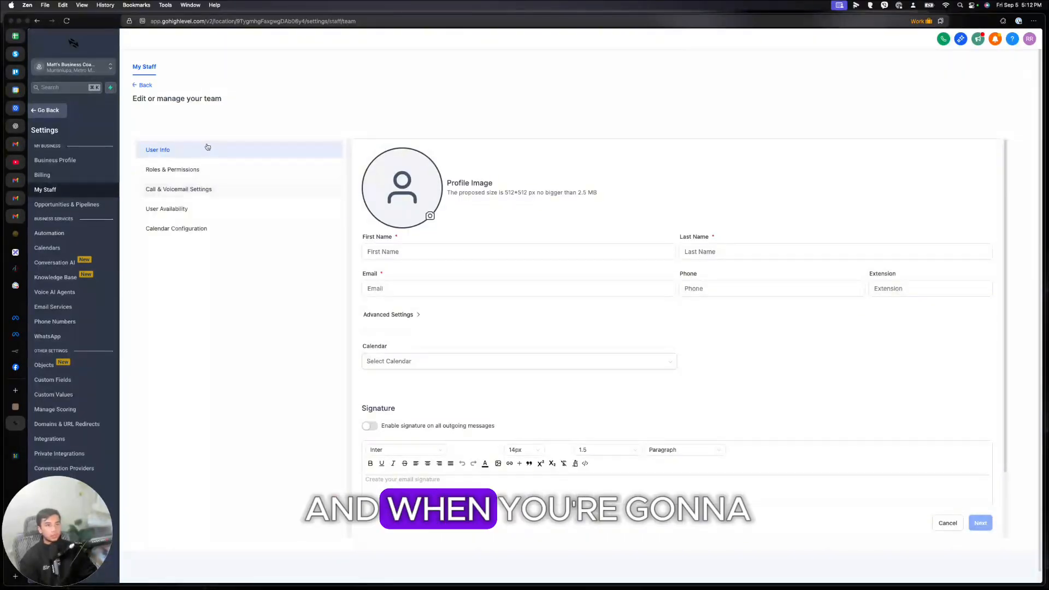
left_click(399, 252)
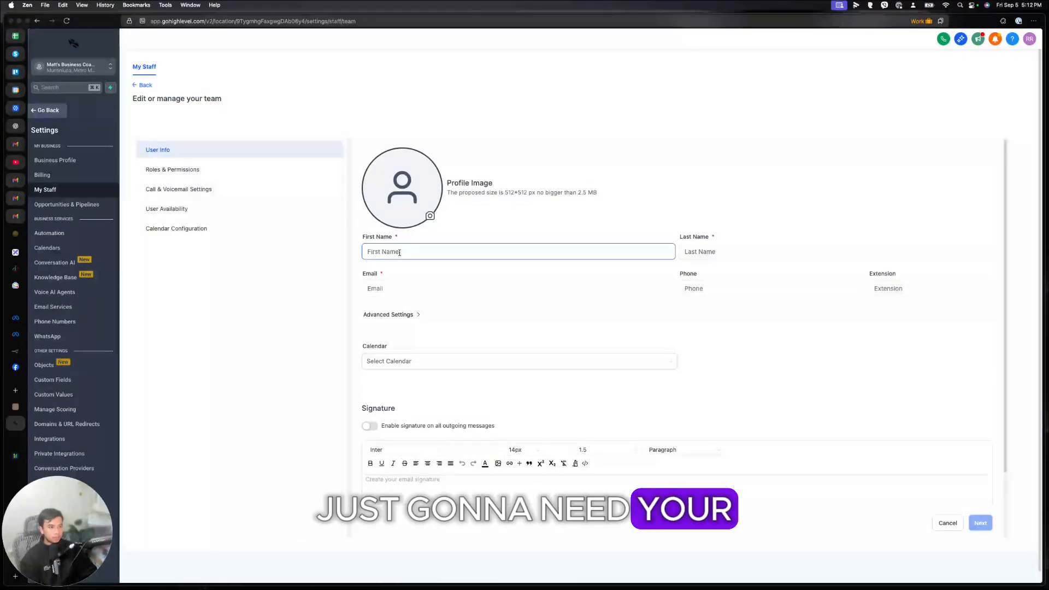
key("Tab")
left_click(424, 286)
left_click(232, 170)
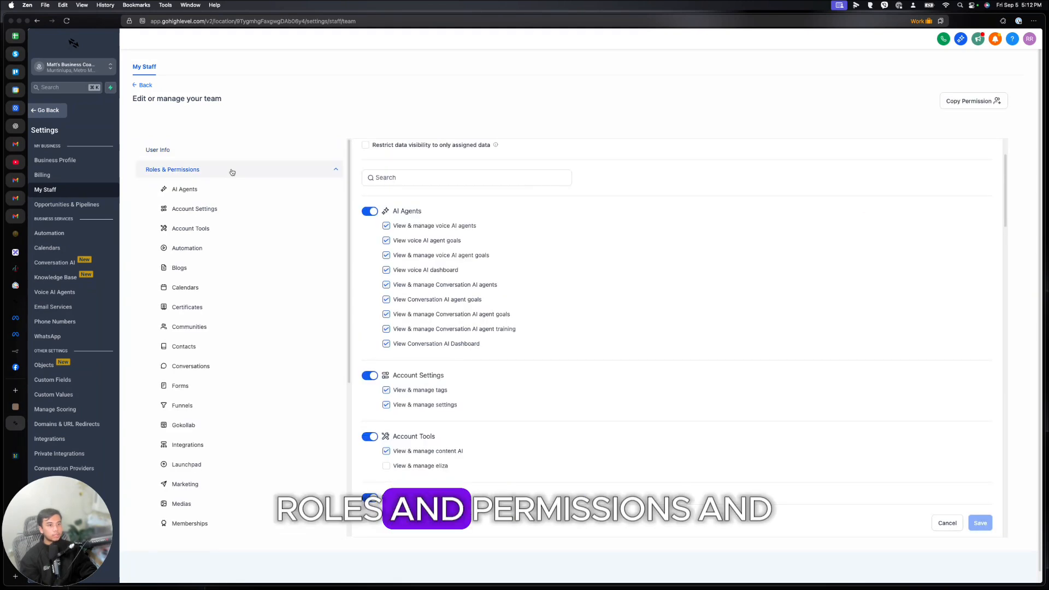
scroll(396, 276, "down", 15)
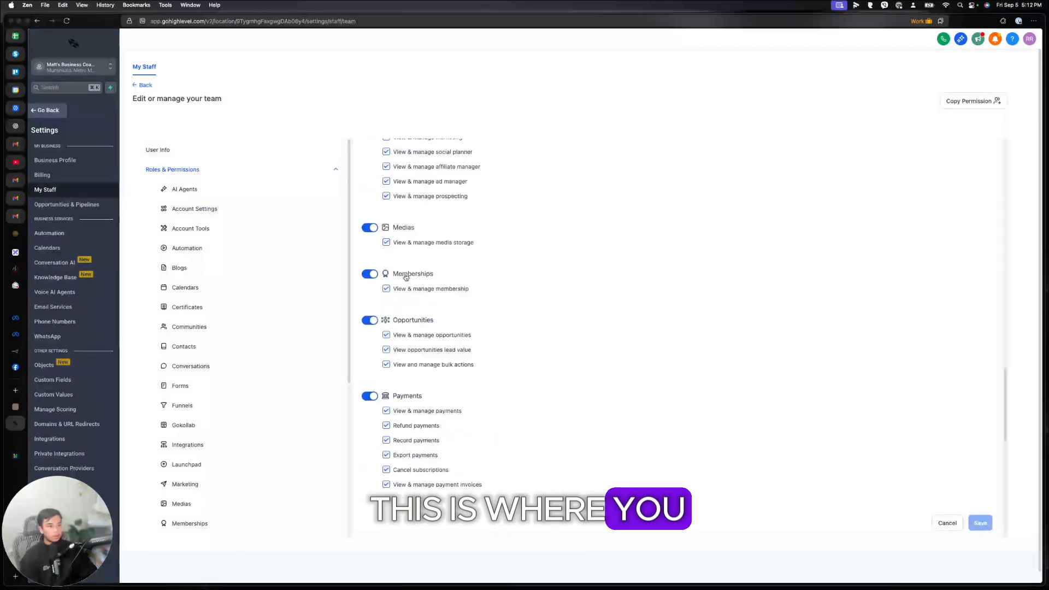
scroll(404, 277, "down", 6)
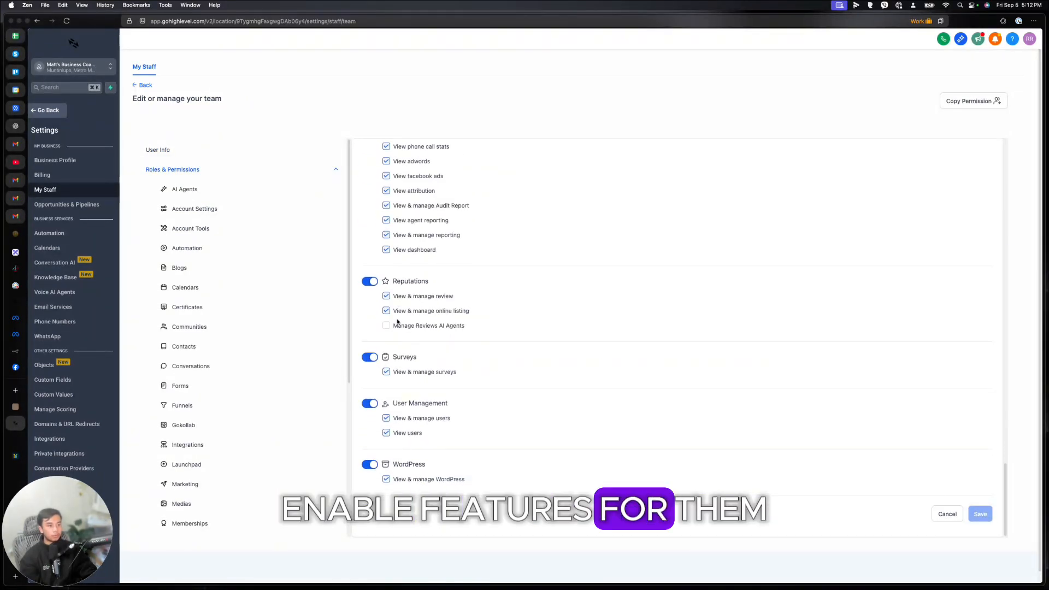
scroll(400, 332, "up", 20)
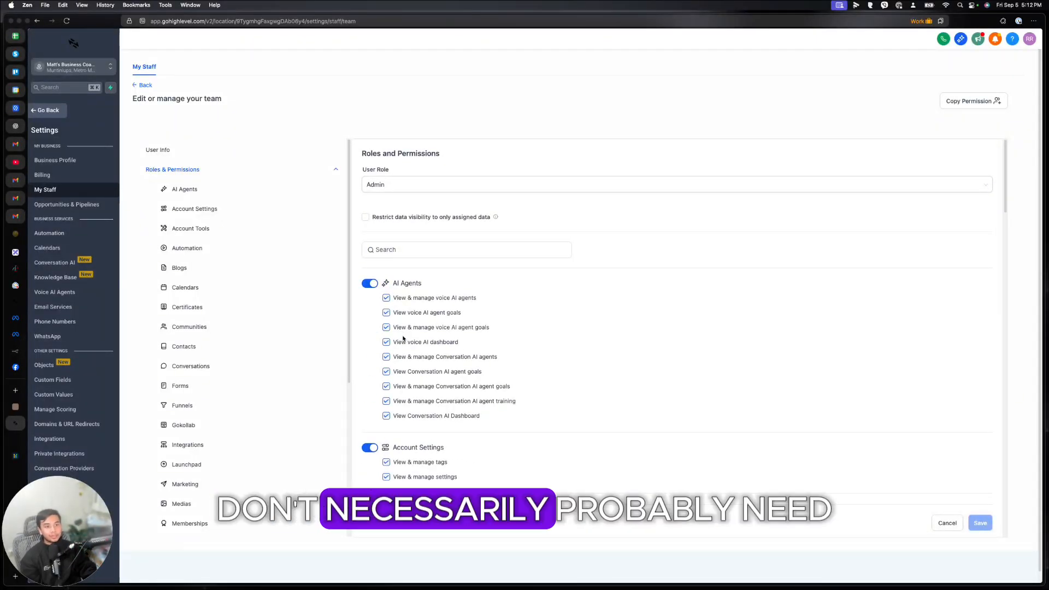
scroll(403, 338, "down", 6)
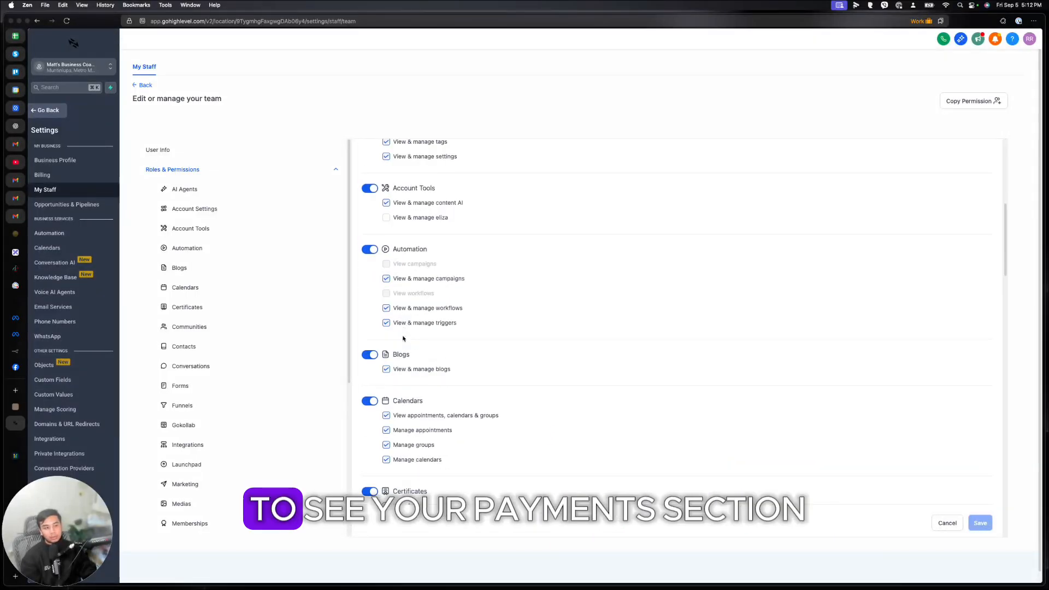
scroll(403, 338, "down", 8)
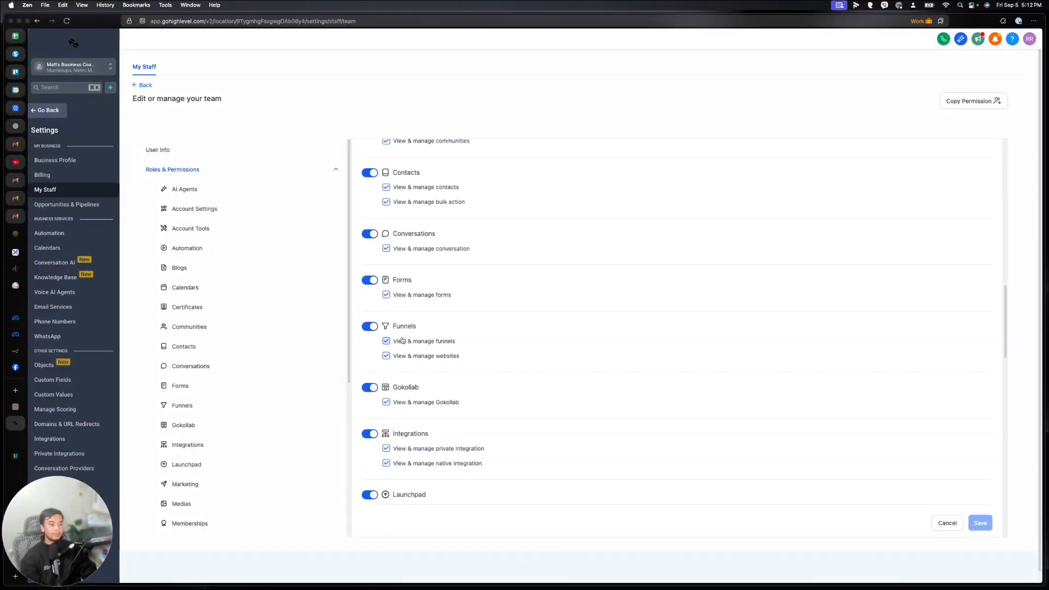
scroll(402, 339, "down", 5)
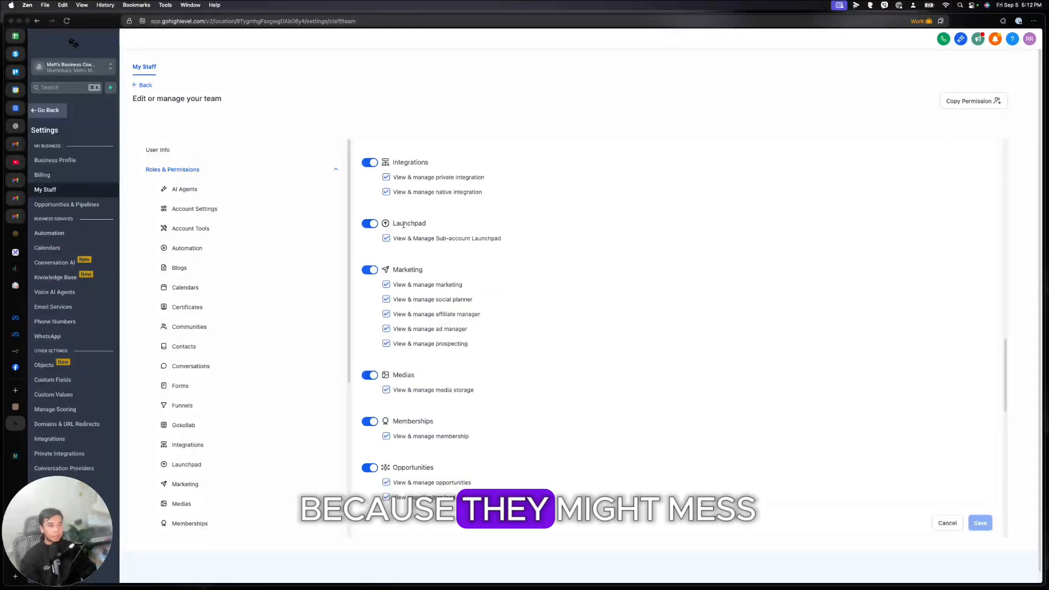
scroll(569, 385, "up", 15)
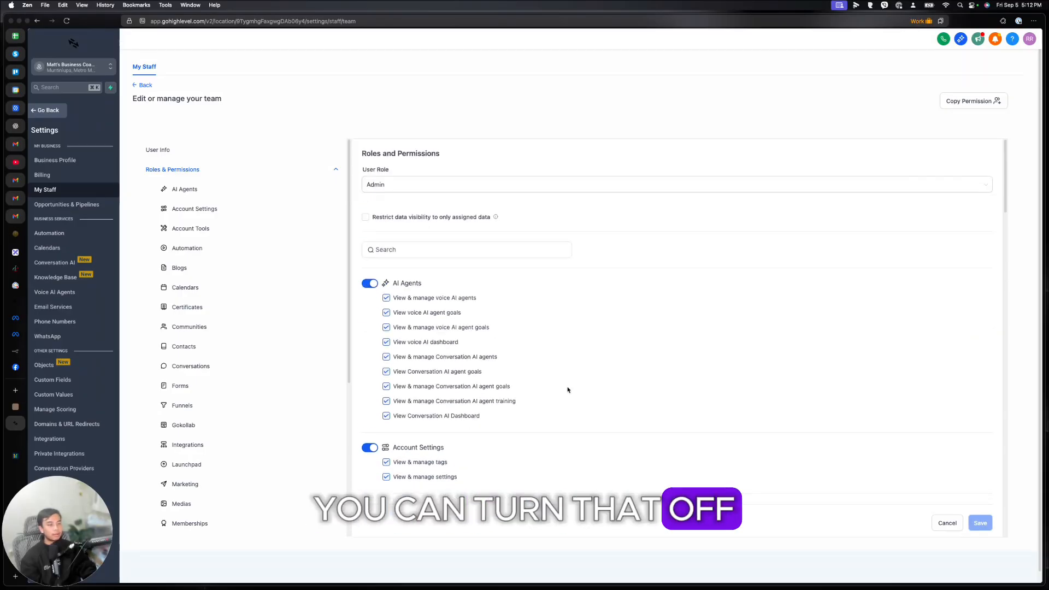
left_click(958, 101)
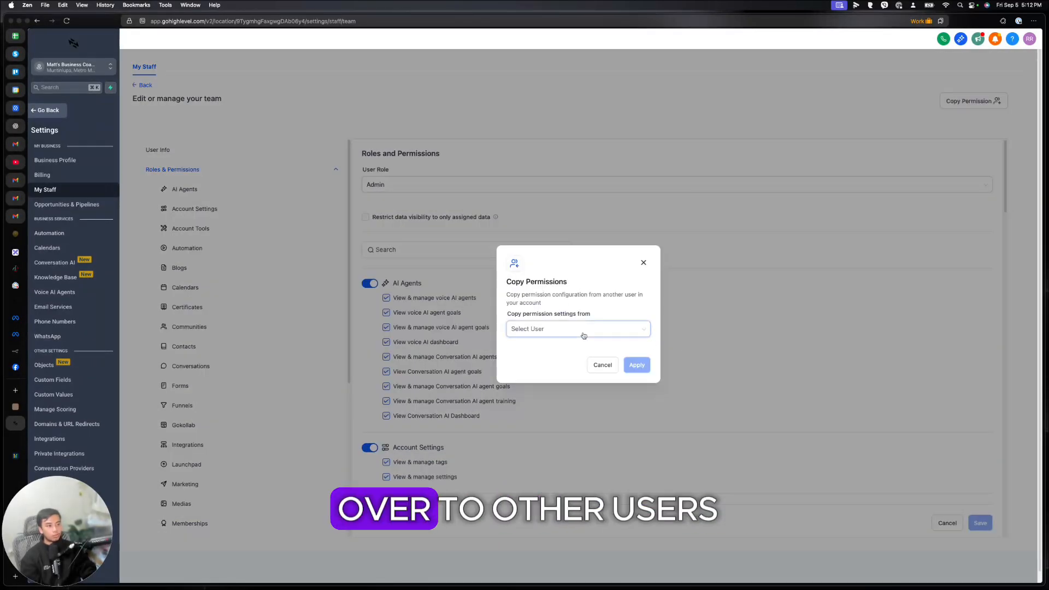
left_click(582, 332)
left_click(643, 262)
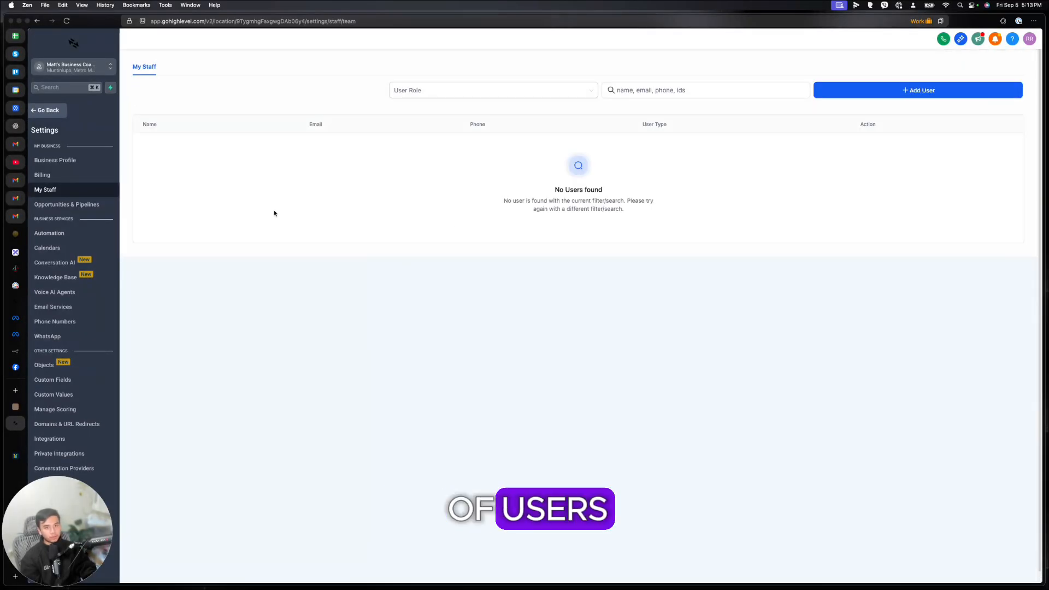
Step: Leave the sub-account, switch to Agency View, and open the agency Settings > Team list
left_click(49, 110)
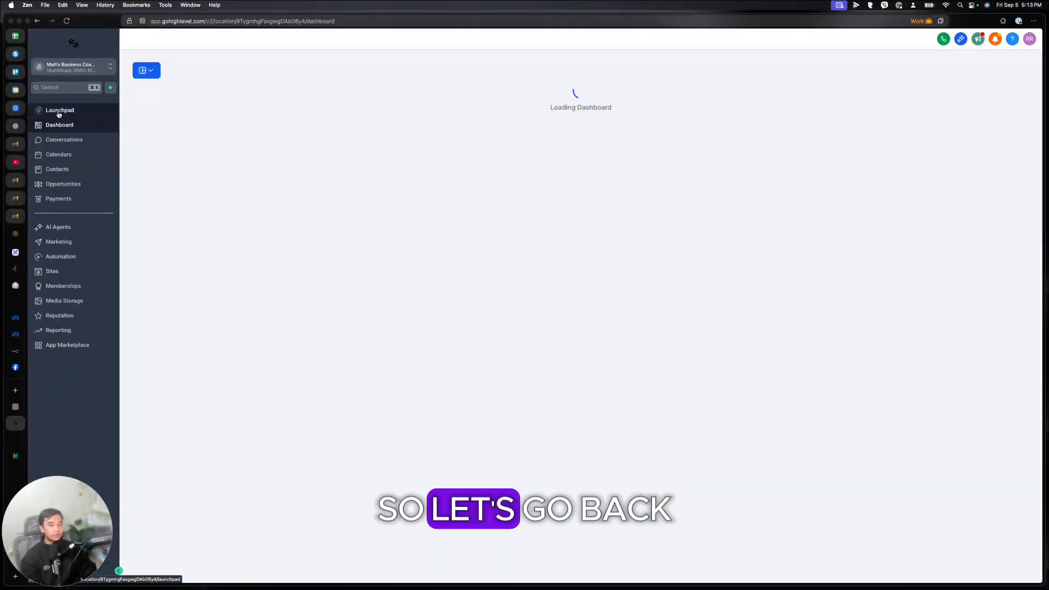
left_click(71, 67)
left_click(175, 92)
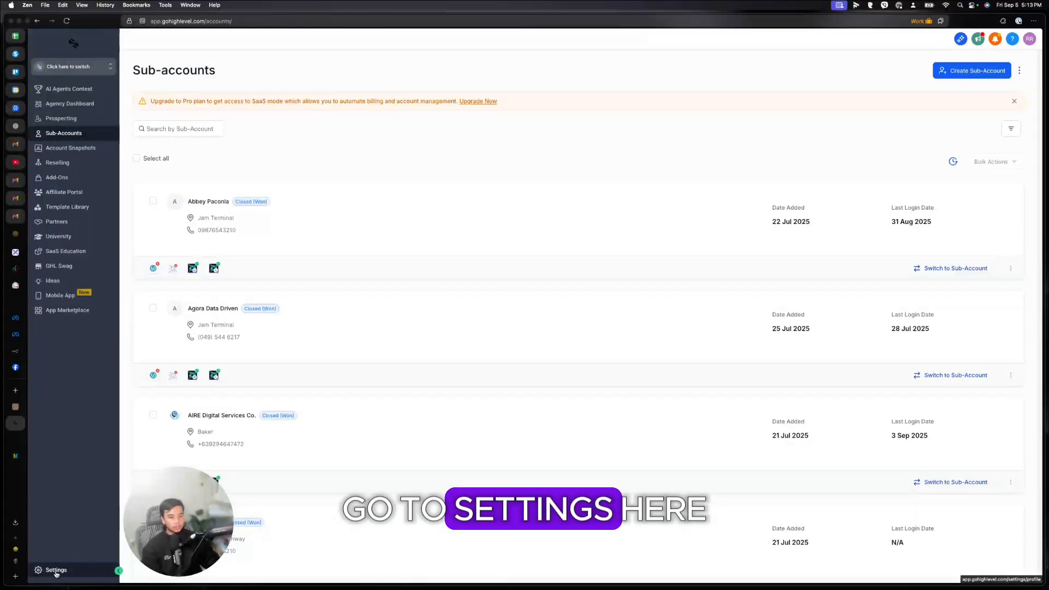
left_click(54, 570)
left_click(60, 155)
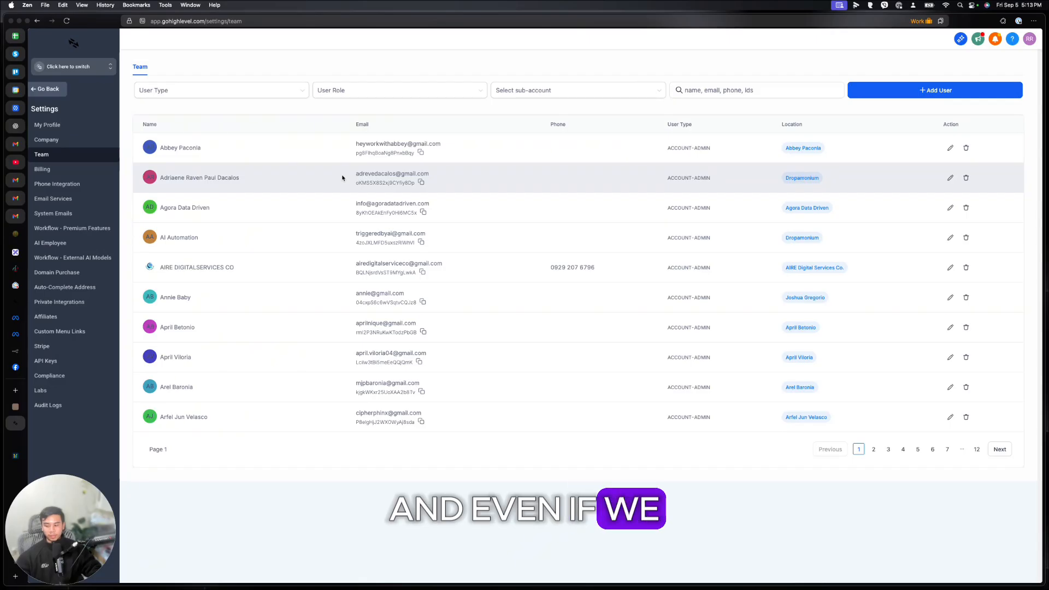
Step: Start a new team user and enter the member's first name, last name and email address
left_click(896, 90)
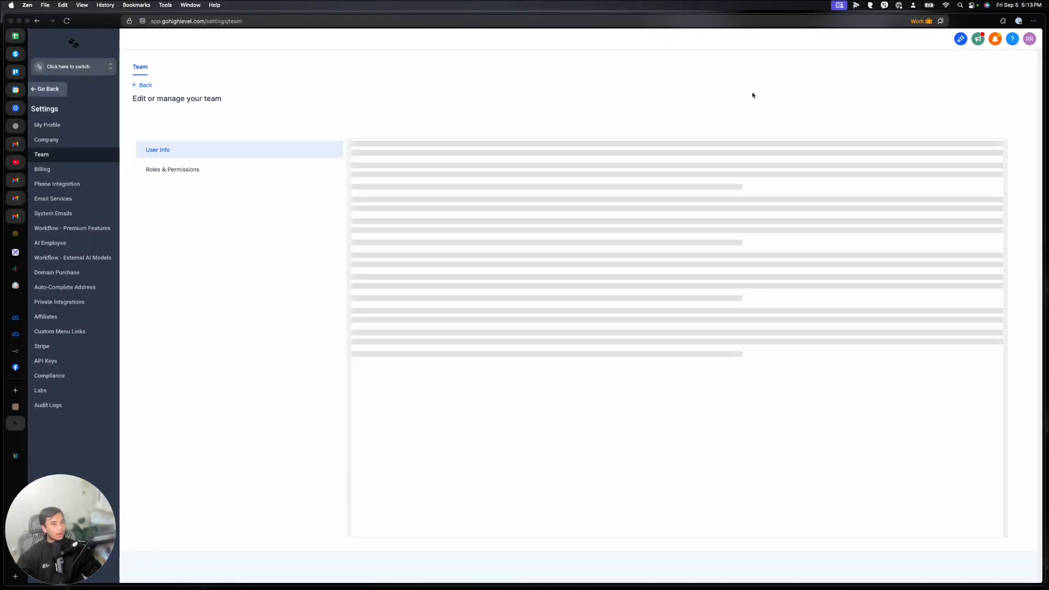
left_click(392, 250)
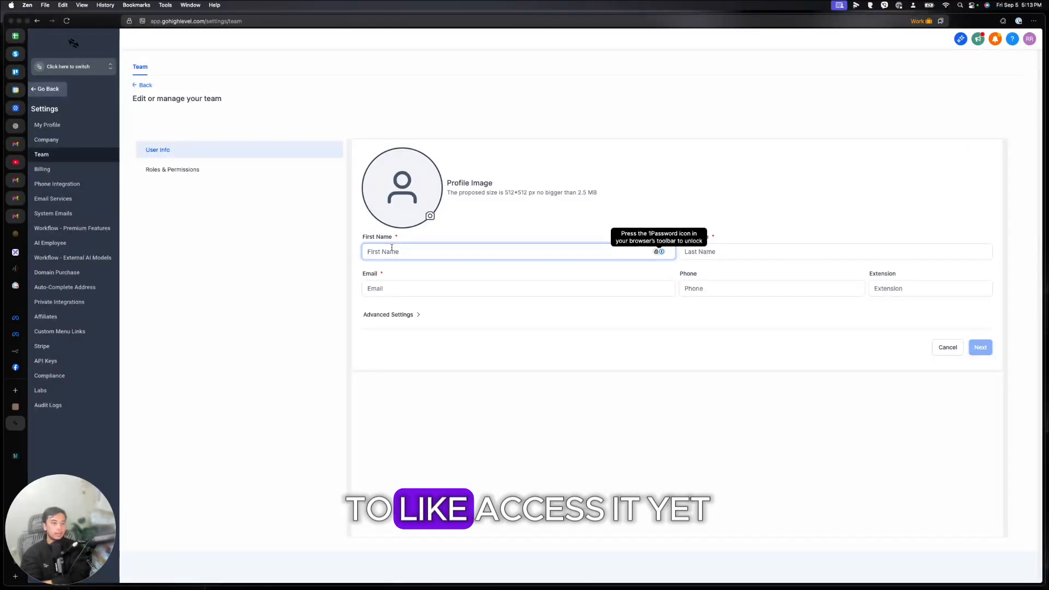
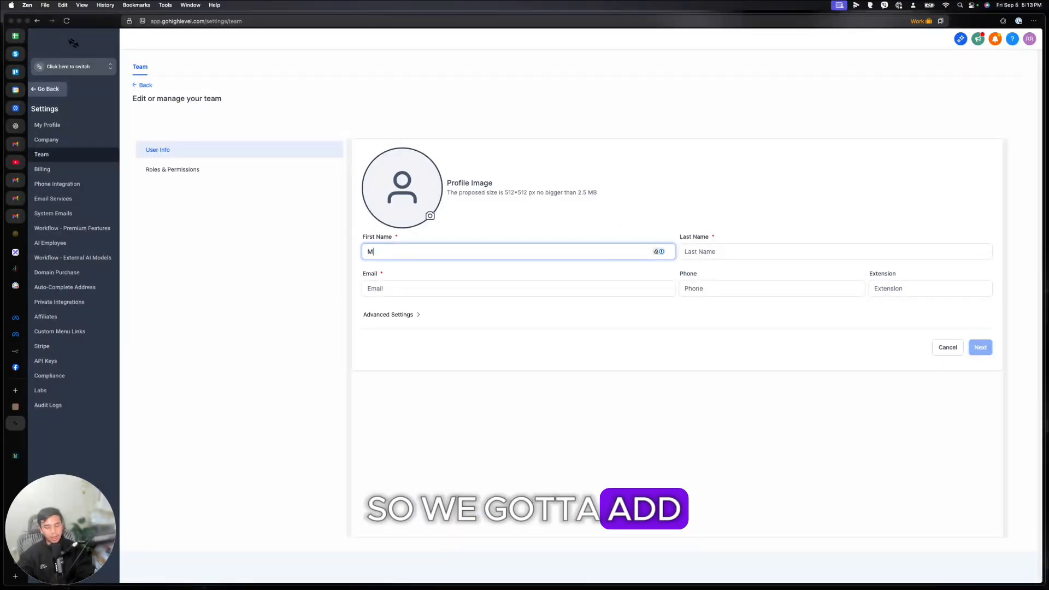
key("Tab")
key("Tab")
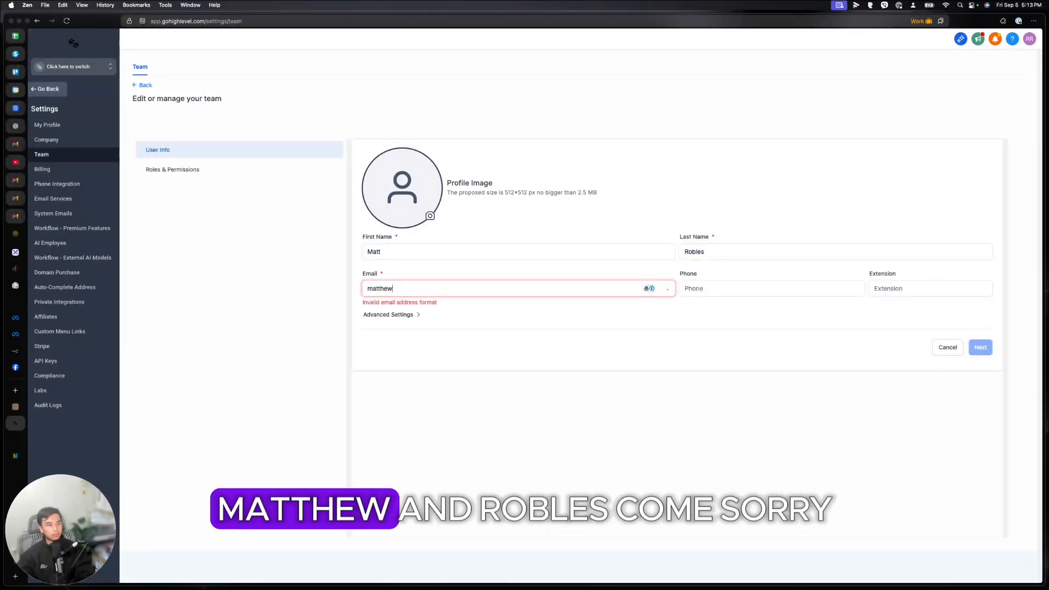
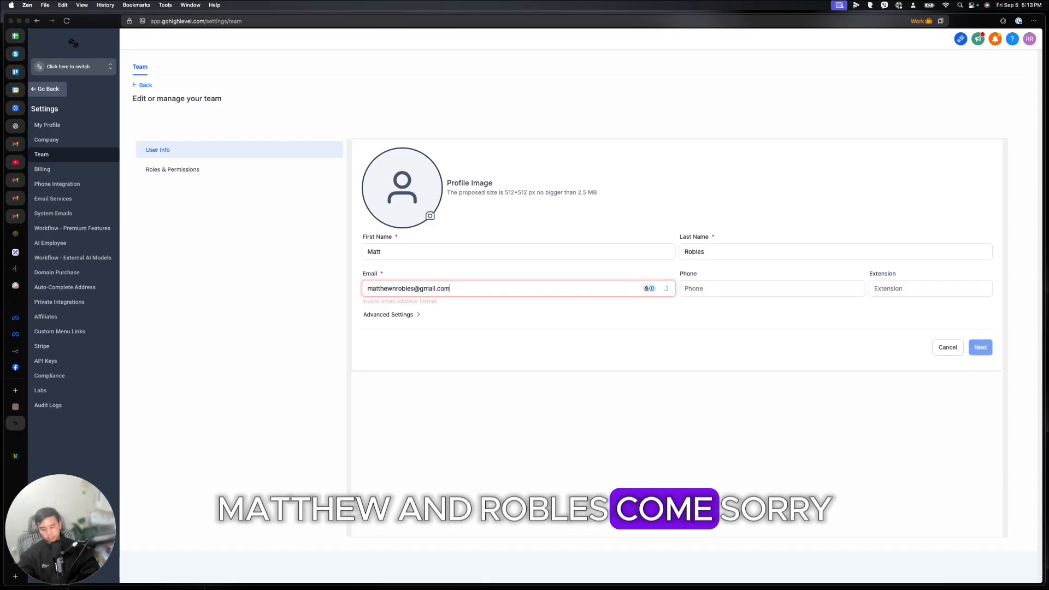
key("super+Left")
type("ronnel")
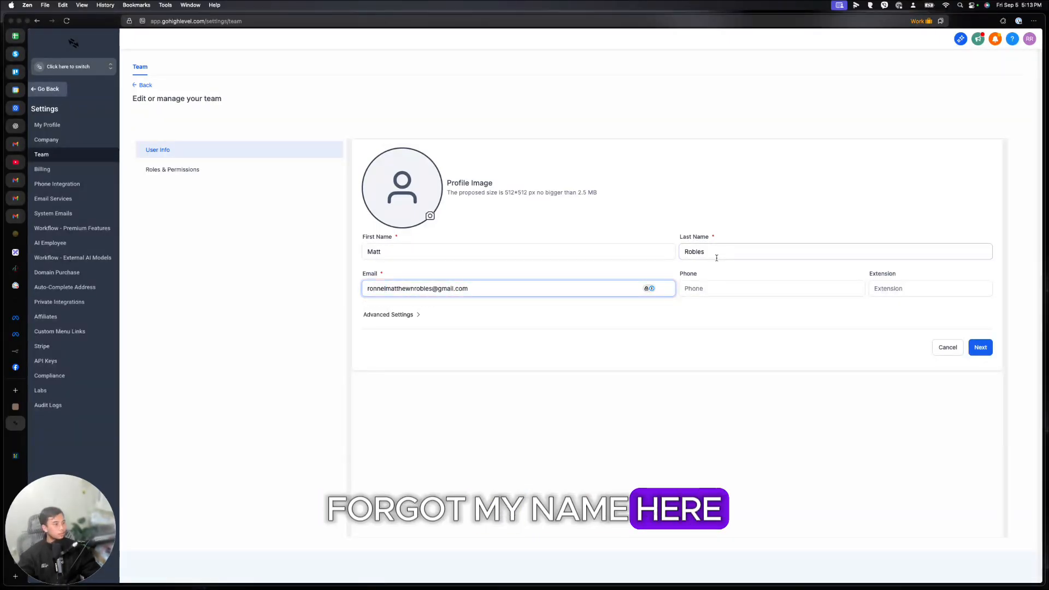
Step: Set the new user's type to Agency and role to Admin, then return to the team list
left_click(250, 173)
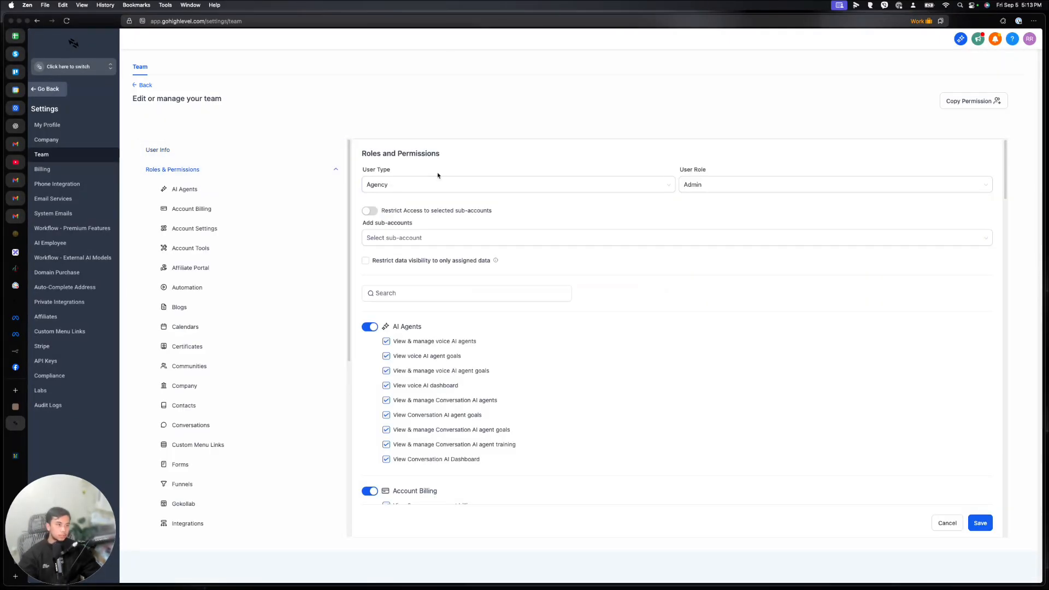
left_click(419, 184)
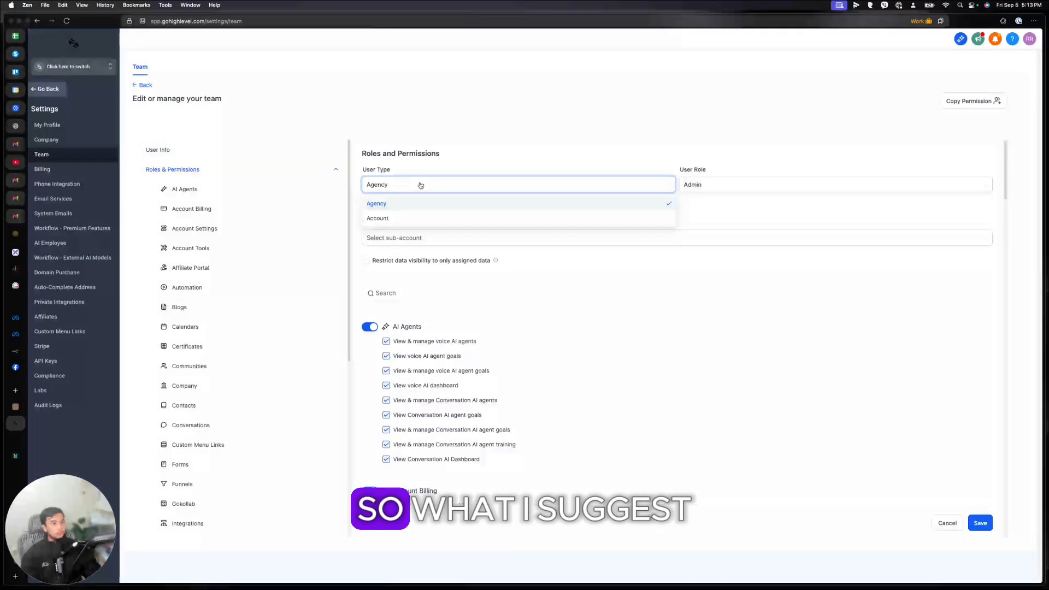
left_click(377, 219)
left_click(417, 222)
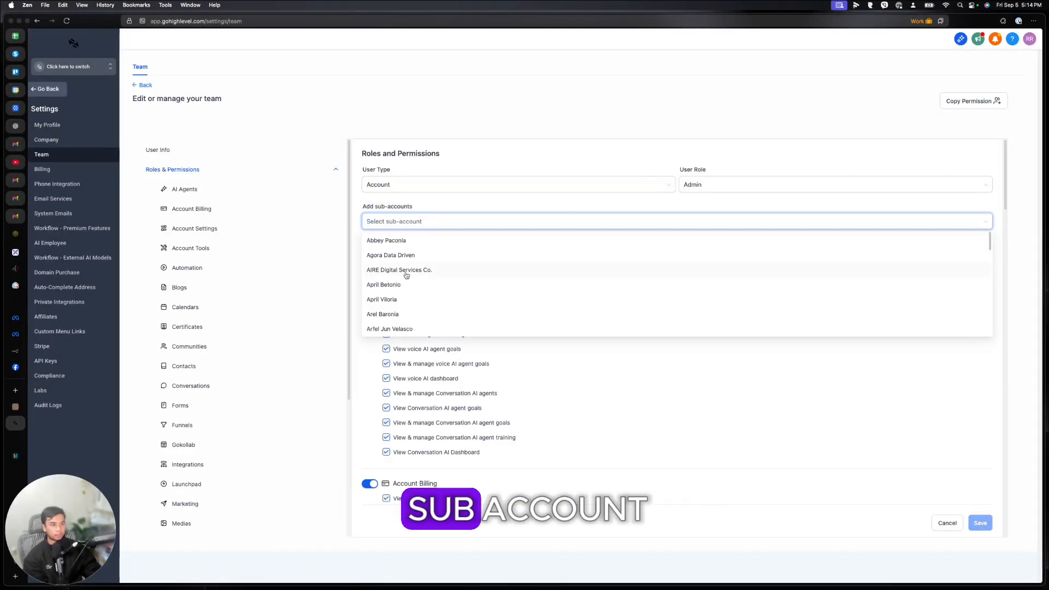
left_click(410, 184)
left_click(398, 203)
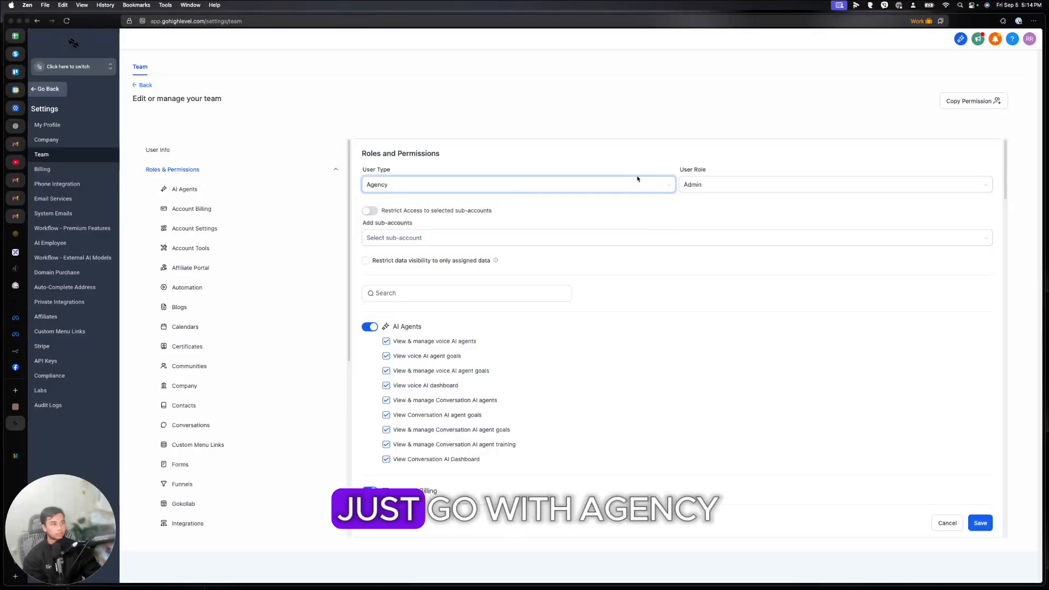
left_click(697, 184)
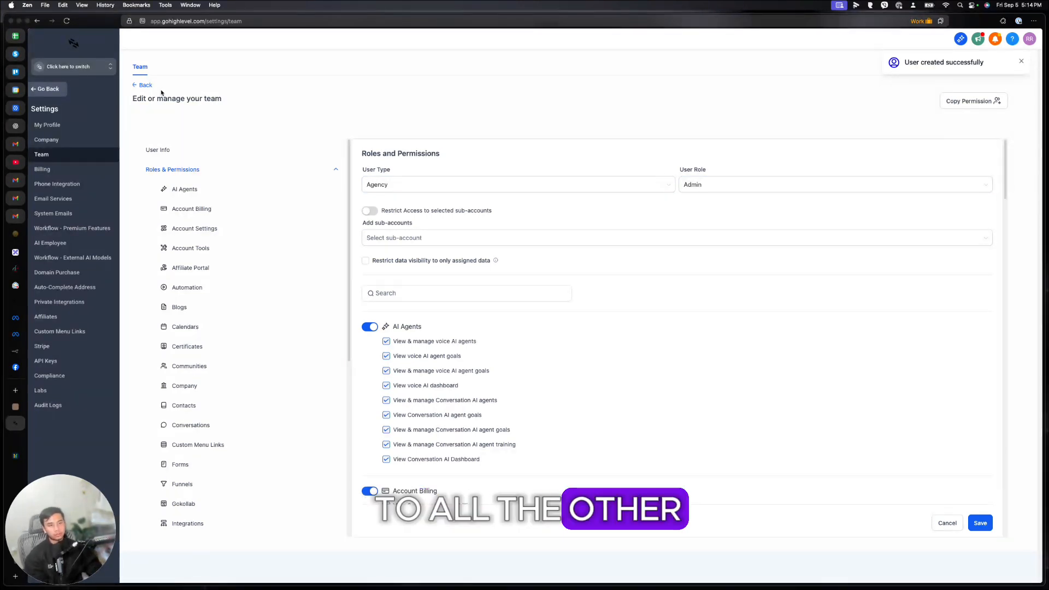
left_click(141, 85)
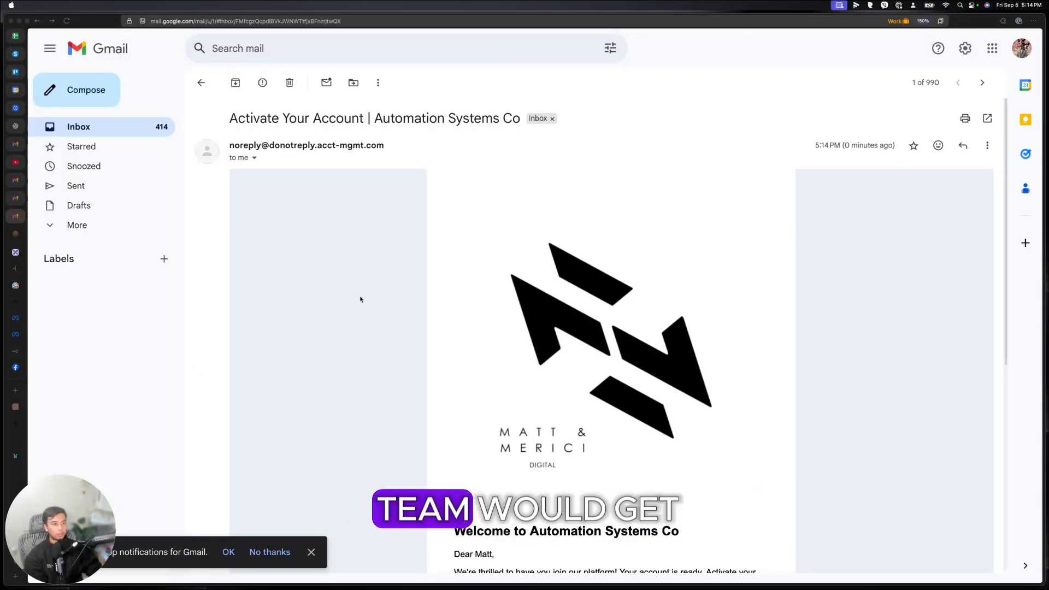
Step: Scroll through the Activate Your Account email and follow its Click Here To Login link
scroll(326, 263, "down", 5)
scroll(579, 283, "up", 5)
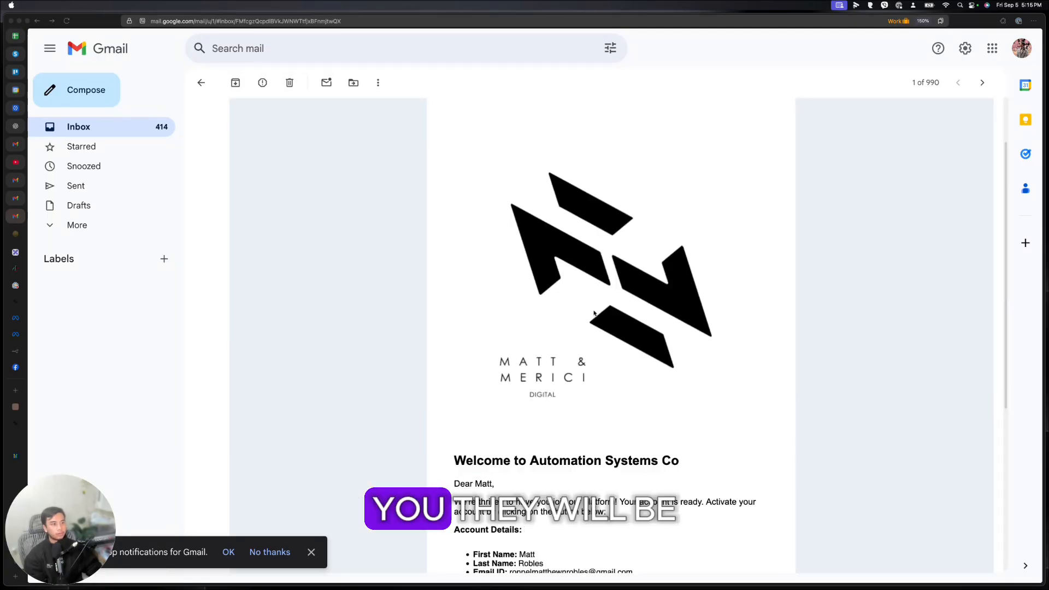
scroll(600, 322, "down", 5)
left_click(624, 385)
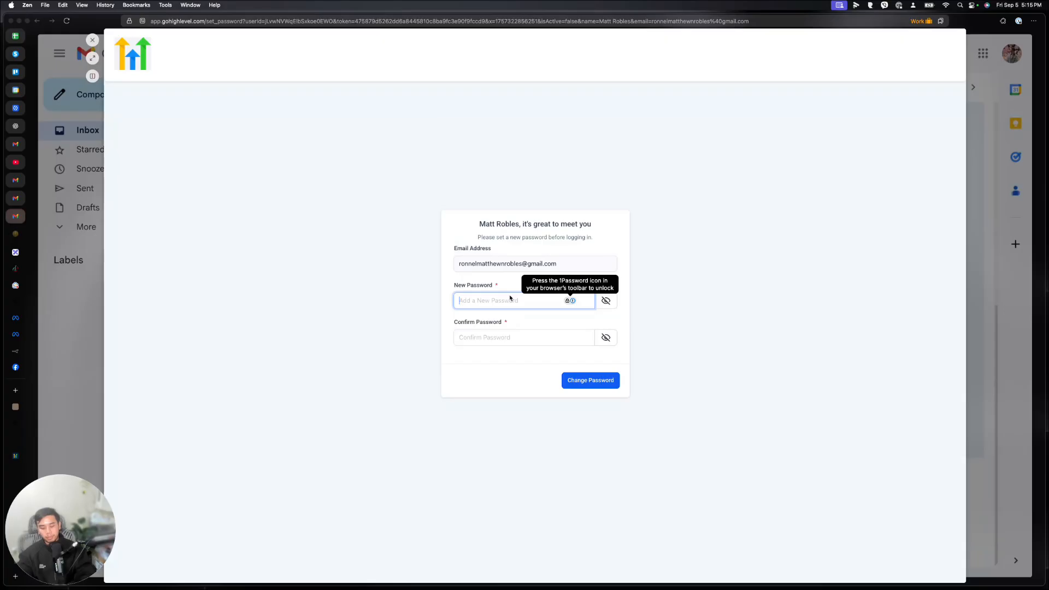
Step: Enter and confirm the new user's password, reaching the password-changed success message
type("••")
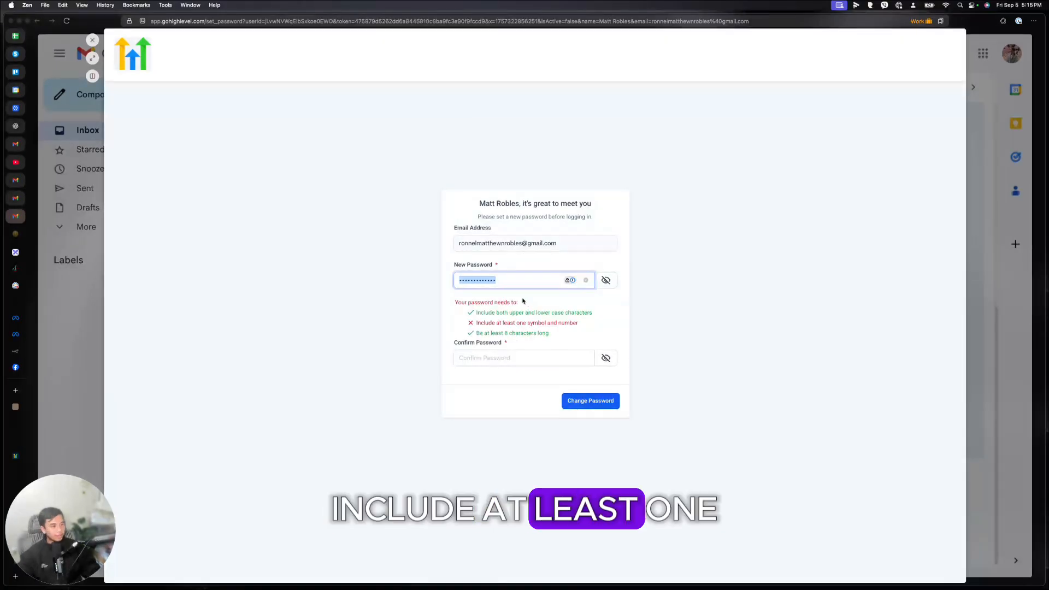
left_click(514, 281)
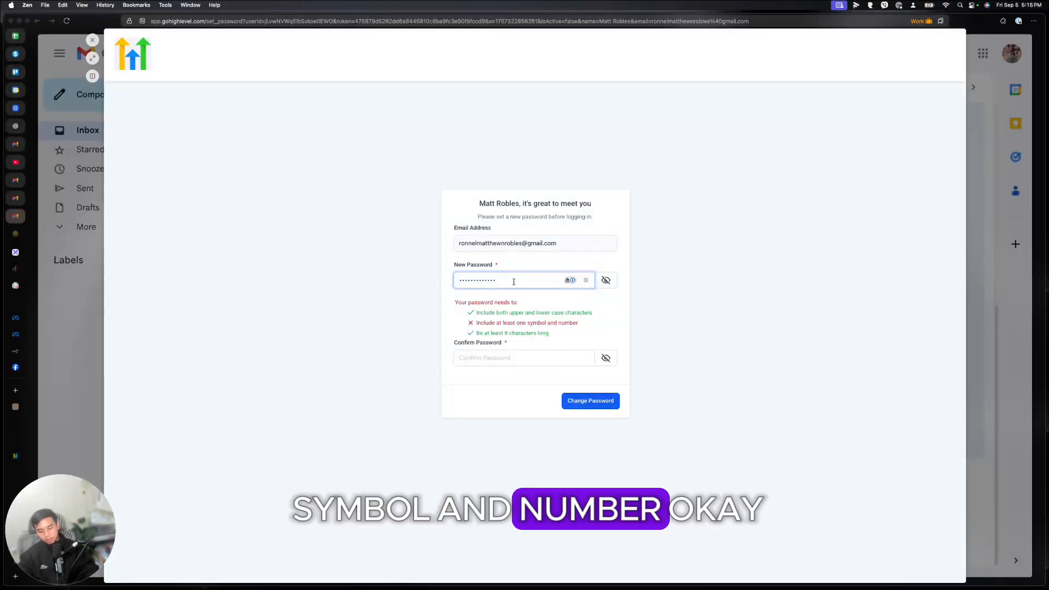
key("BackSpace")
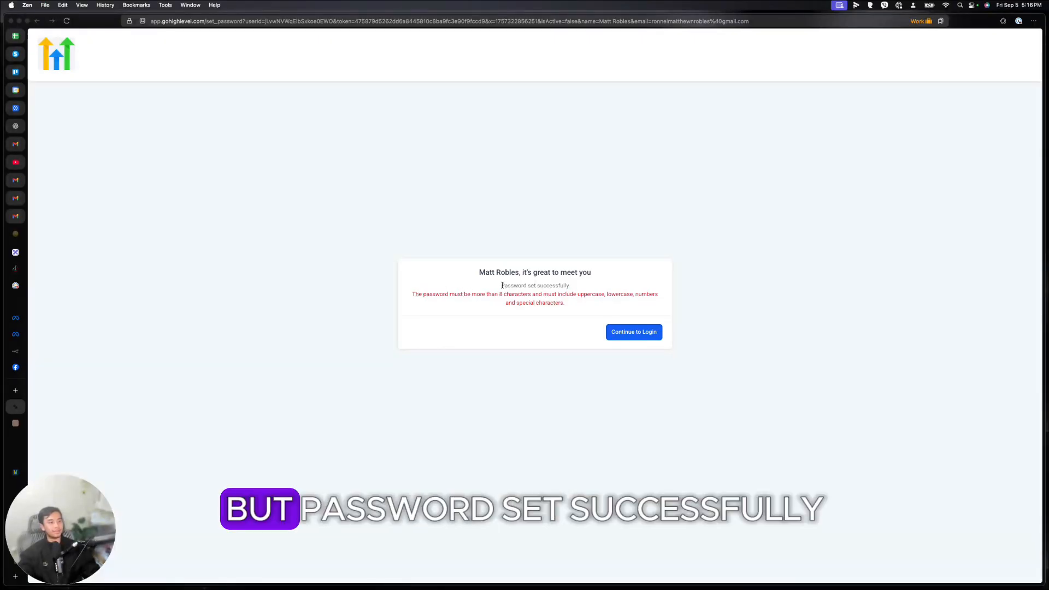
left_click_drag(501, 285, 556, 284)
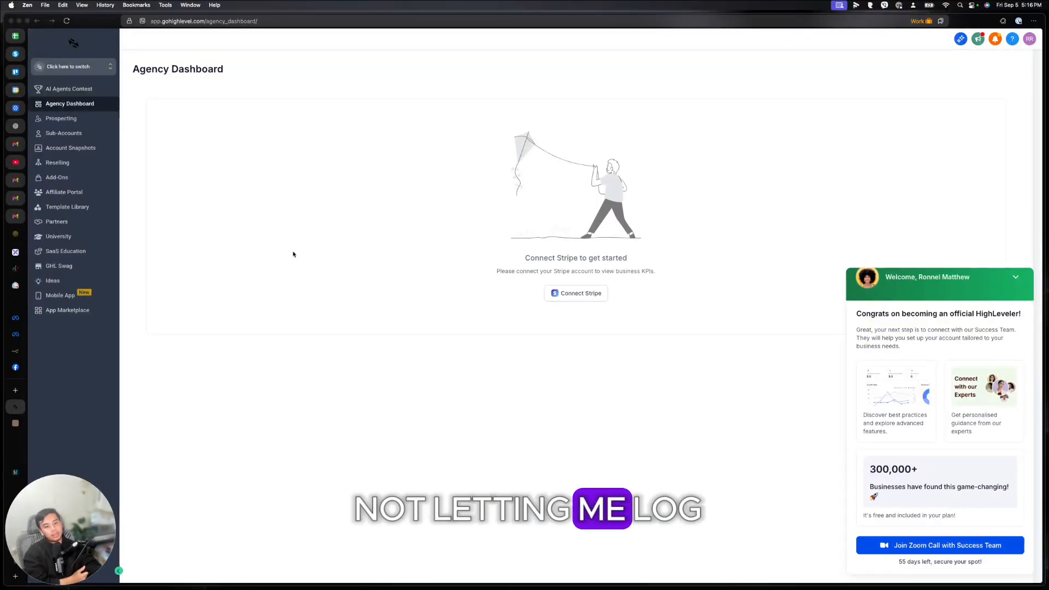
Step: Open the business coaching sub-account, then search the profile's accessible sub-accounts for 'Business'
left_click(61, 132)
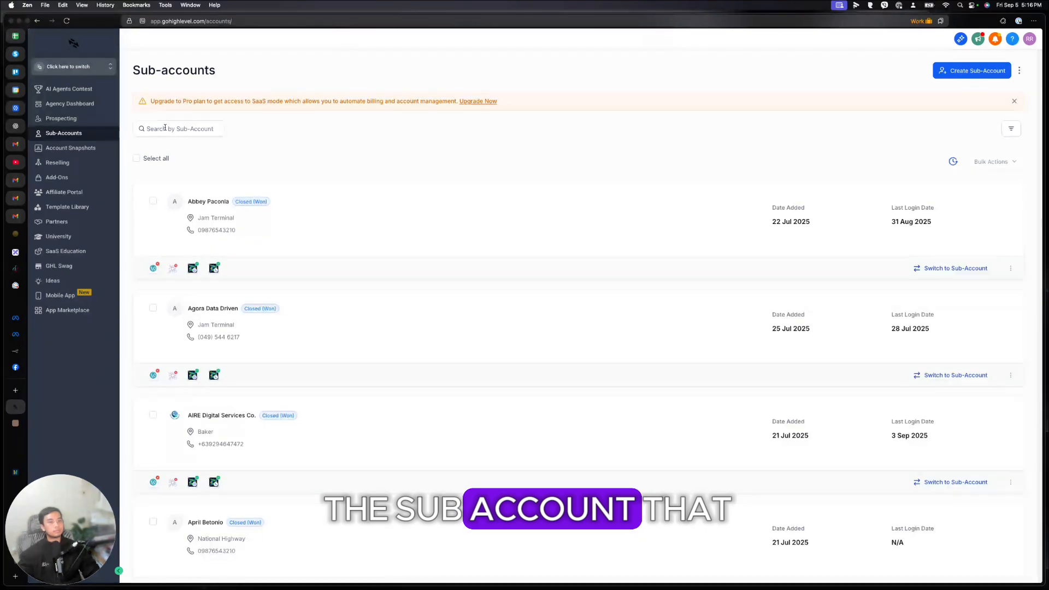
left_click(236, 222)
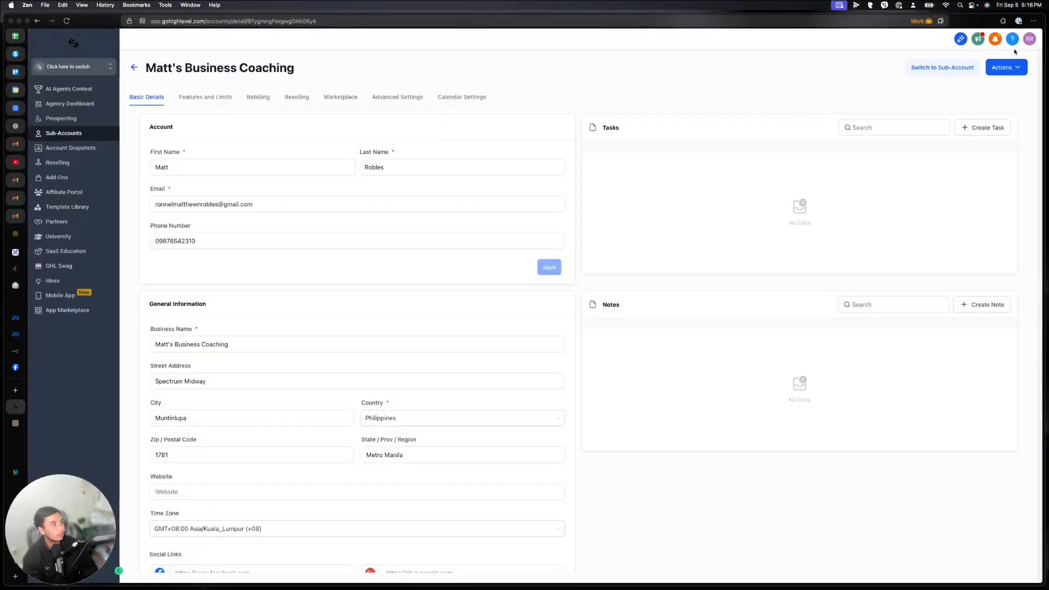
left_click(1025, 43)
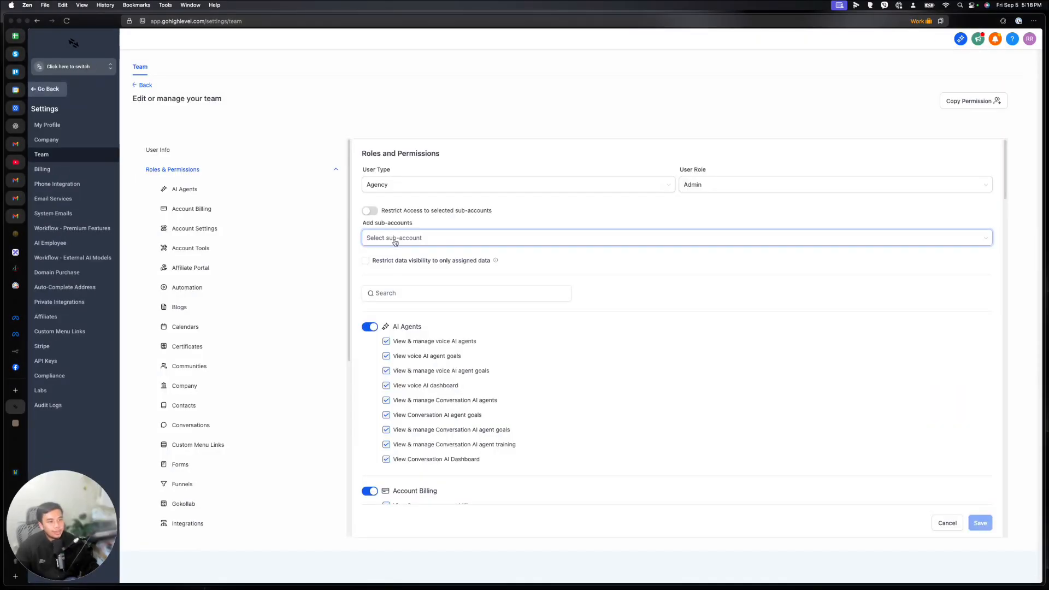
left_click(433, 240)
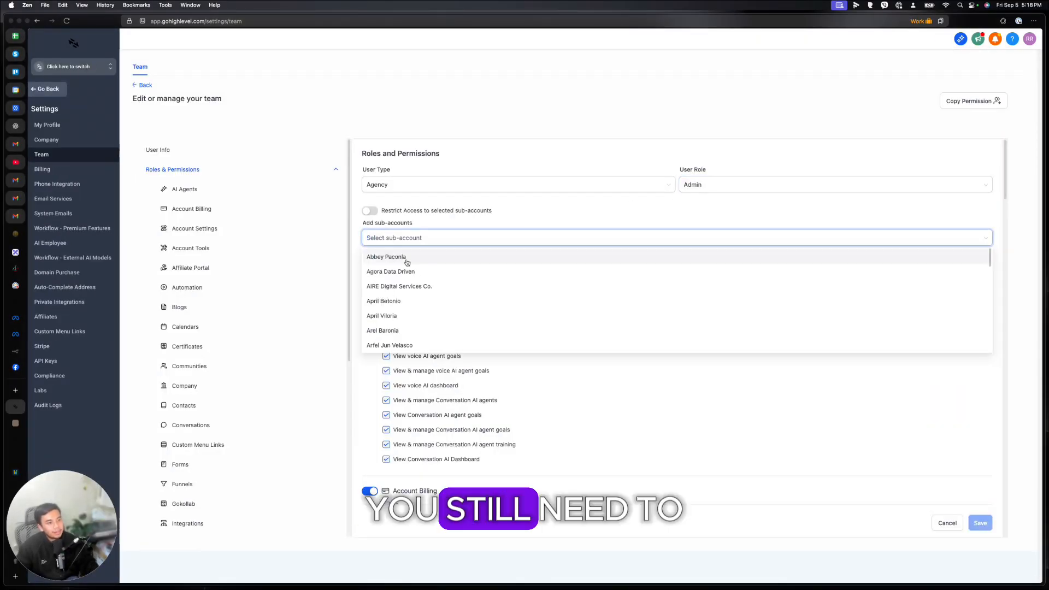
type("Business")
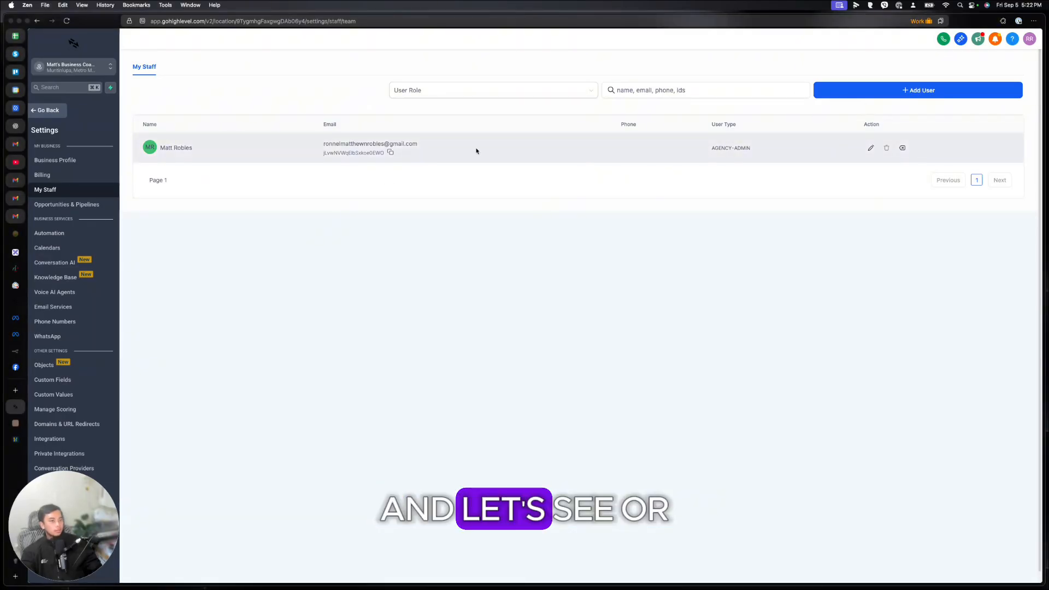
Step: Review the staff member's call, availability, calendar and notification tabs, then Opportunities & Pipelines settings
left_click(871, 147)
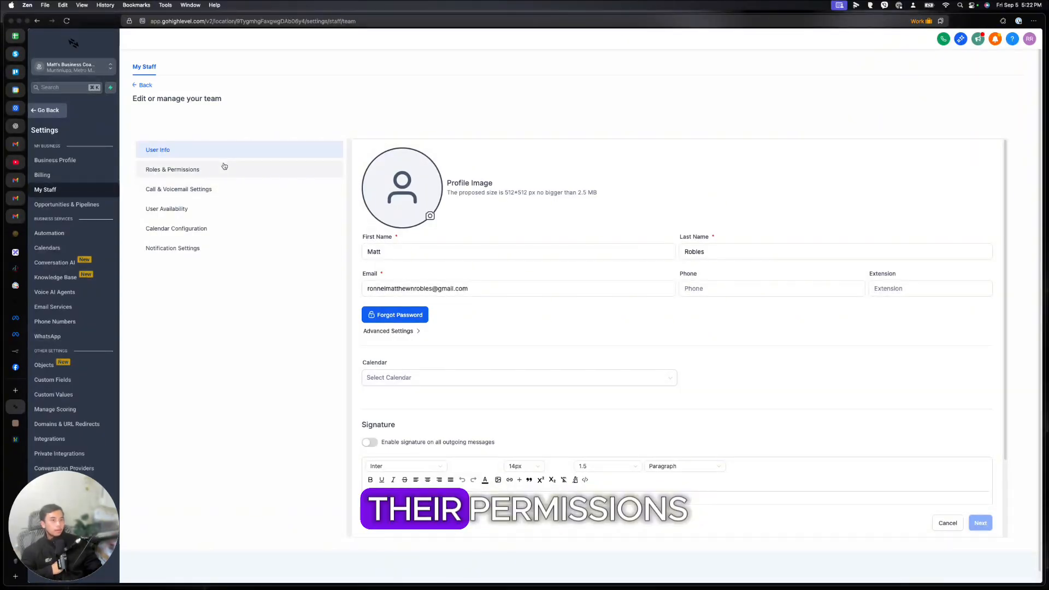
left_click(219, 189)
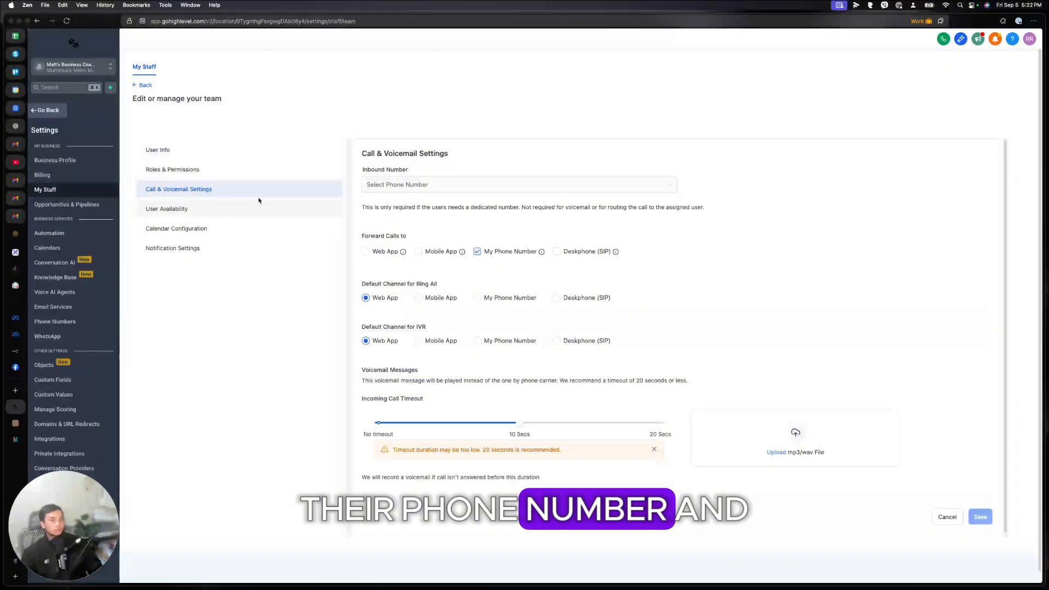
left_click(324, 207)
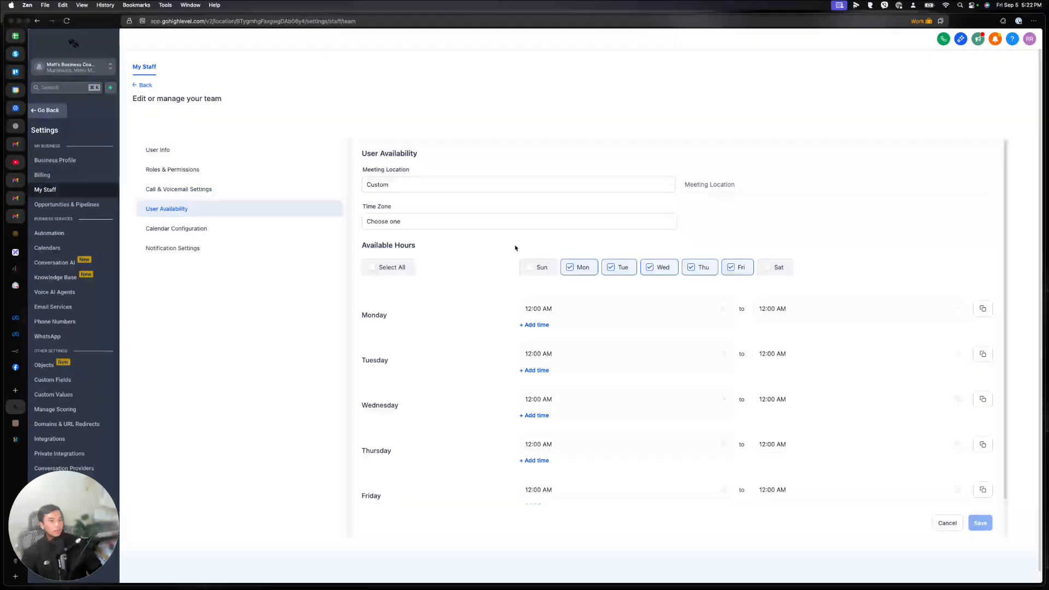
left_click(159, 230)
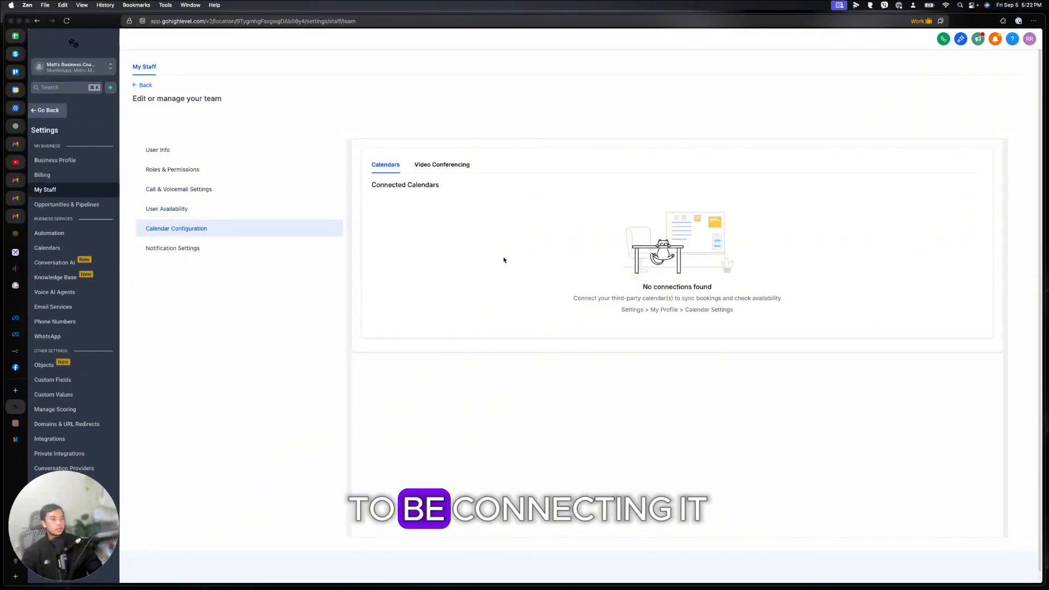
scroll(489, 317, "down", 1)
left_click(230, 244)
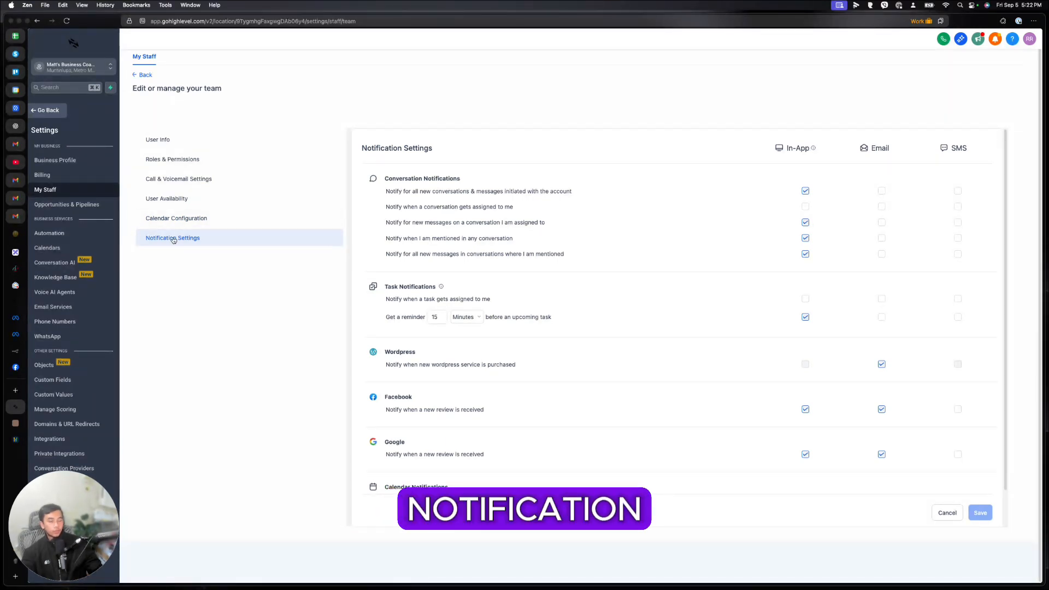
left_click(80, 208)
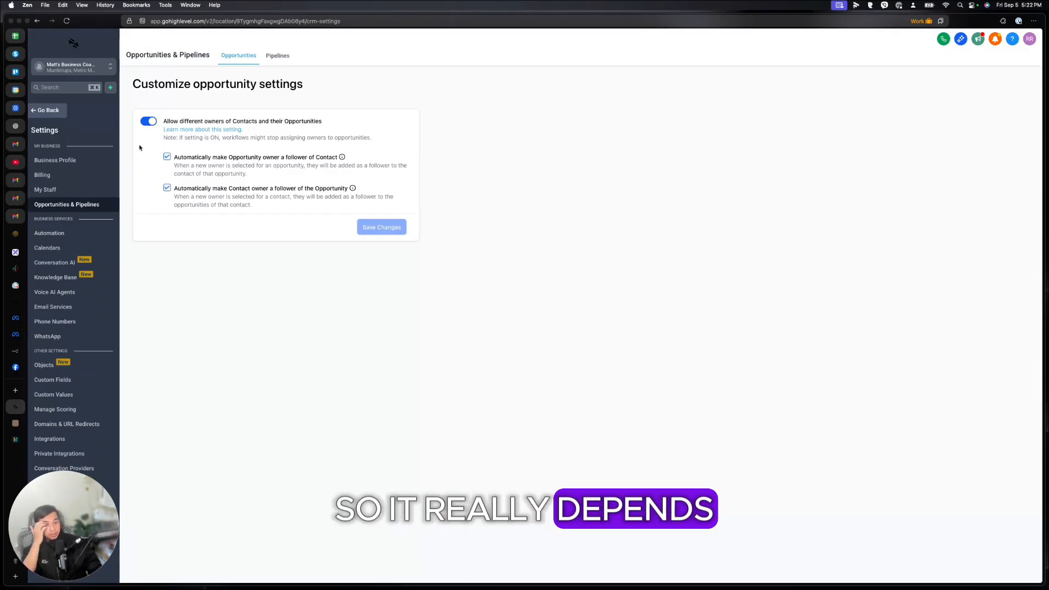
Step: Look over Automation error notifications and Calendar Connections, then the Email Services settings
left_click(81, 238)
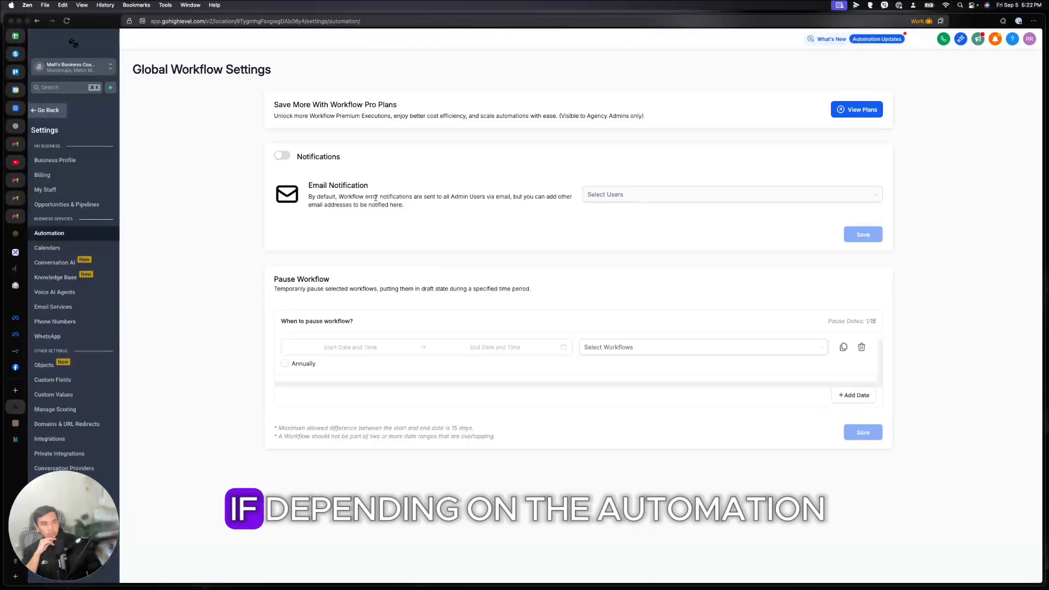
left_click_drag(376, 196, 455, 197)
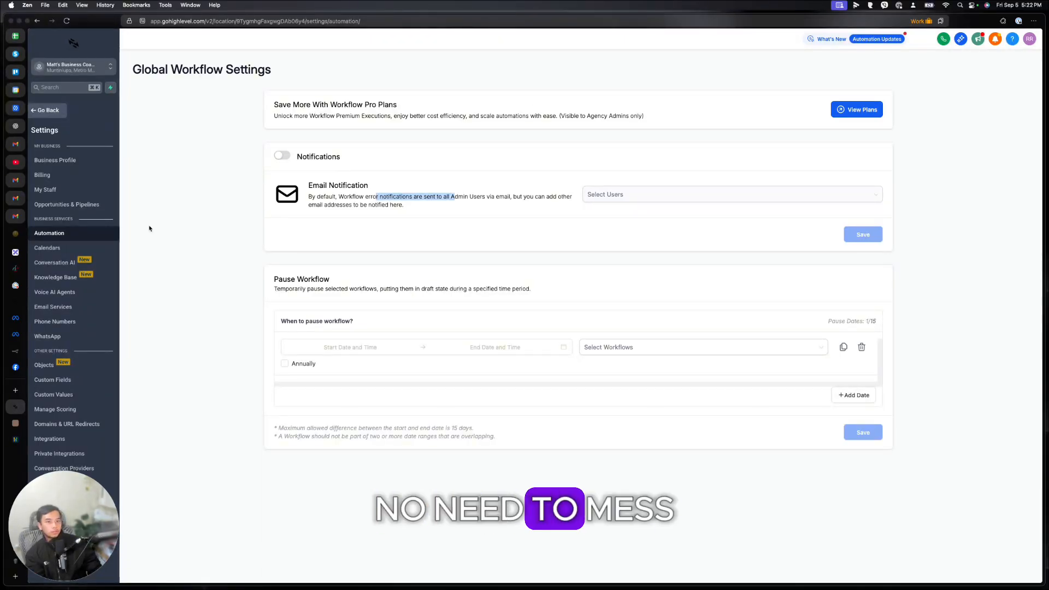
left_click(72, 247)
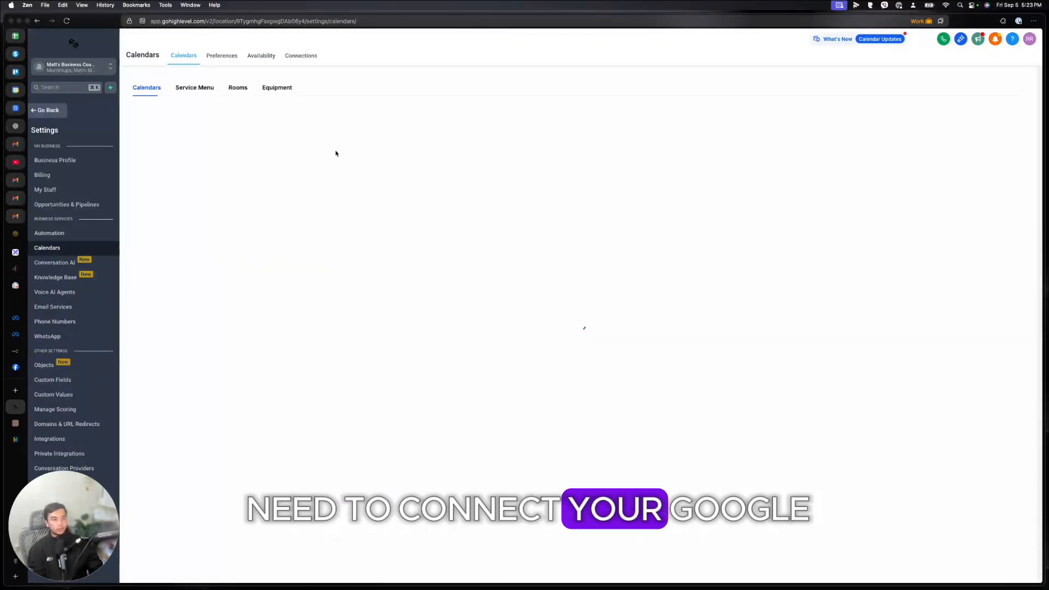
left_click(300, 57)
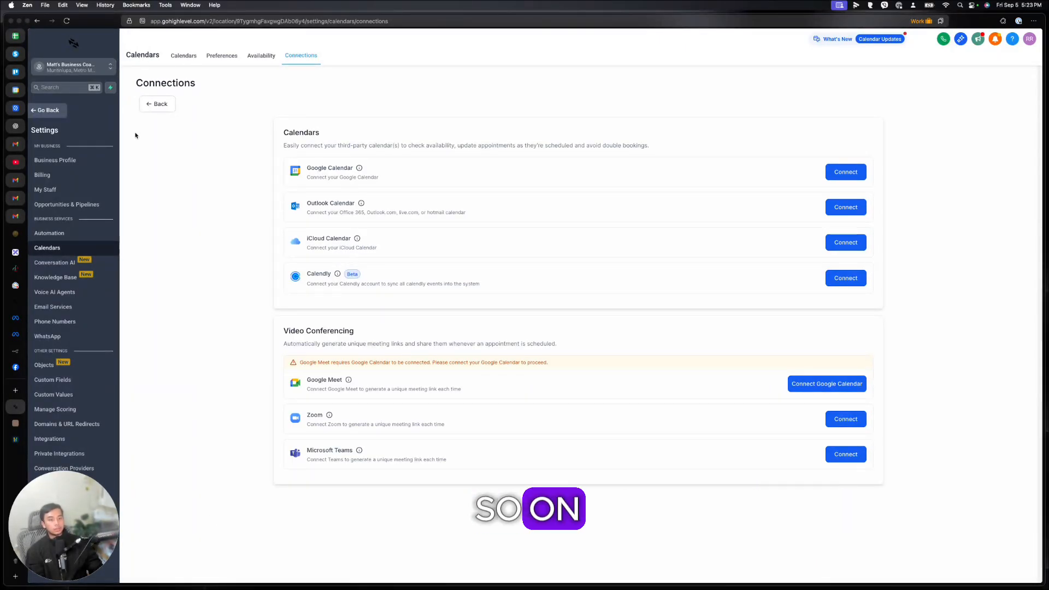
left_click(76, 310)
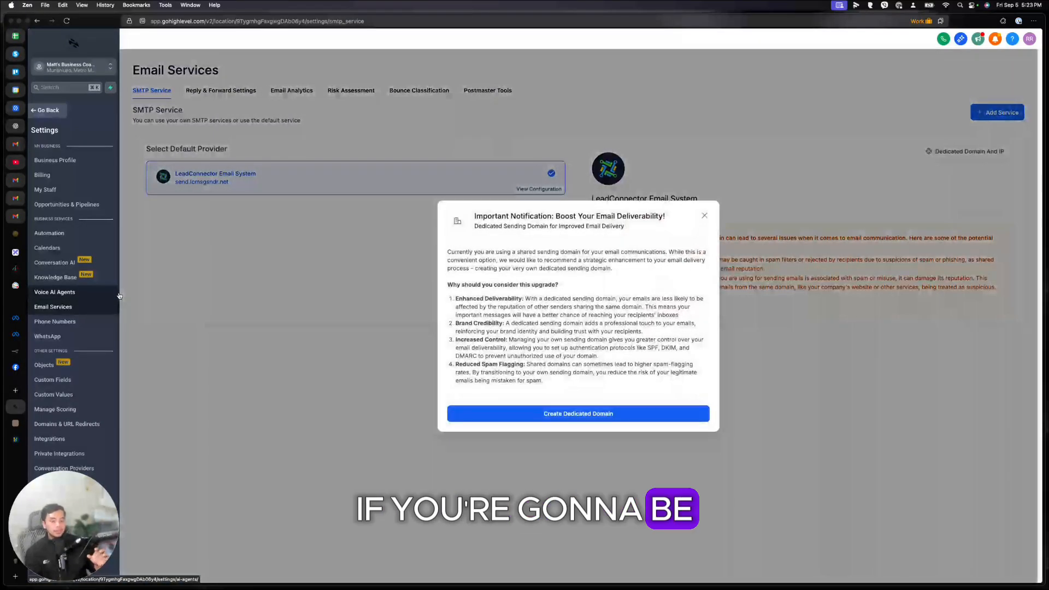
Step: Dismiss the Important Notification modal and view the Domains & URL Redirects settings
left_click(702, 216)
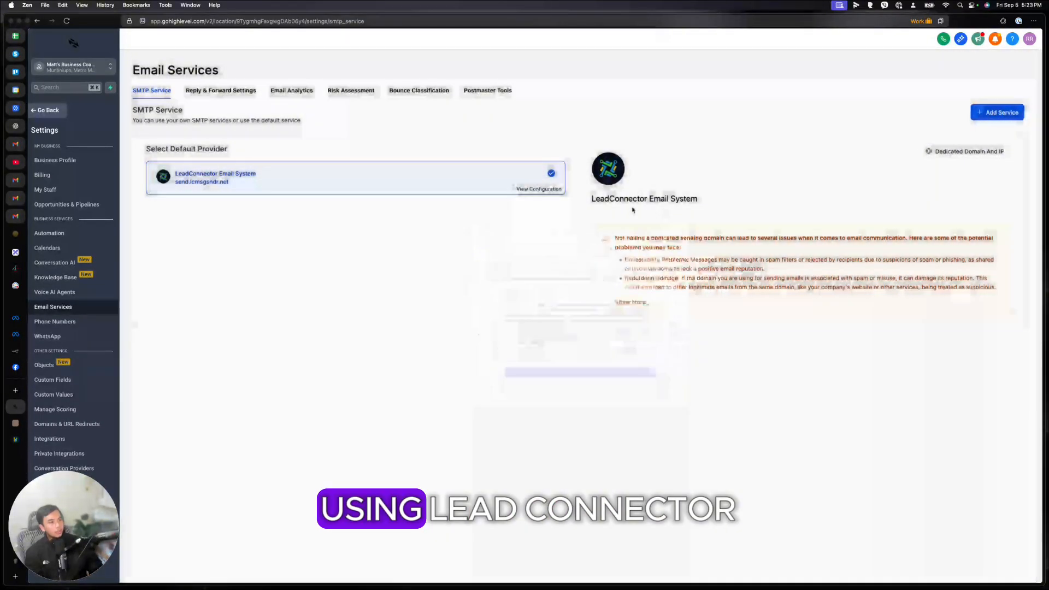
left_click_drag(592, 199, 621, 198)
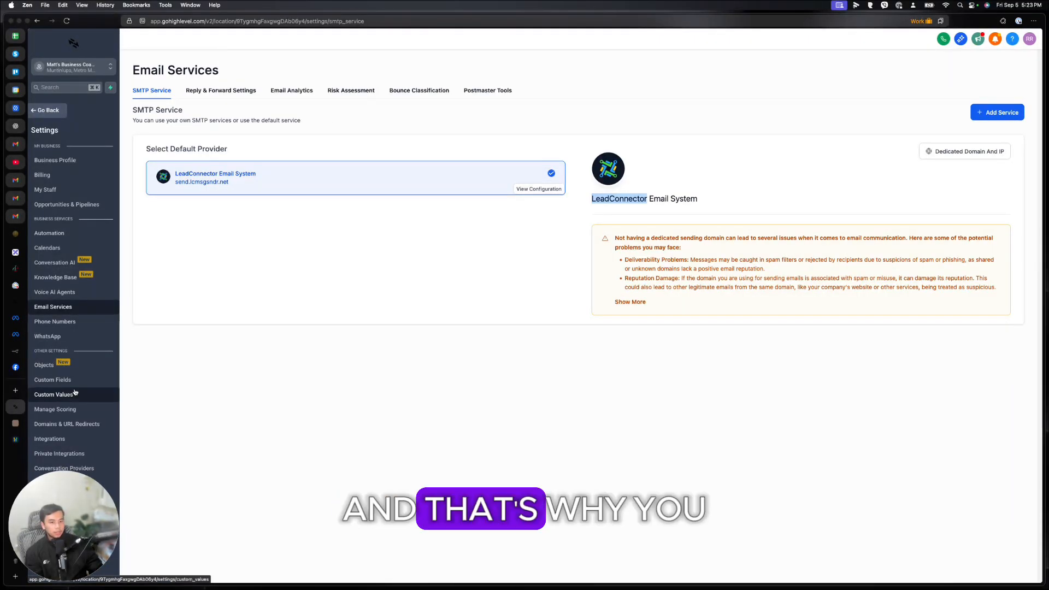
left_click(104, 427)
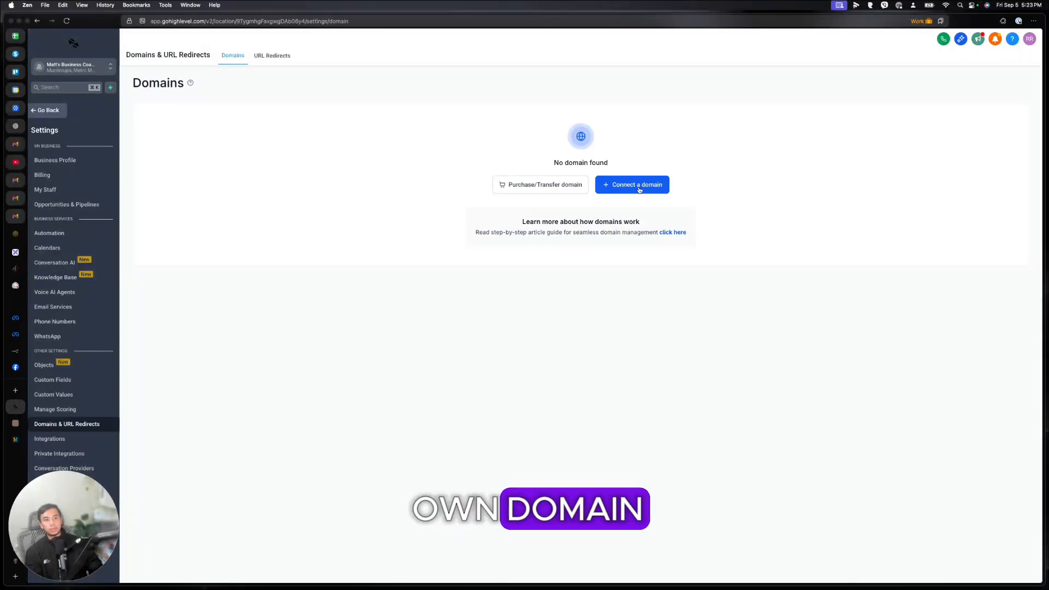
Step: Search Purchase a Domain for mattsbusinesscoaching.com, see it available at $12.09/yr, and return to Domains
left_click(583, 181)
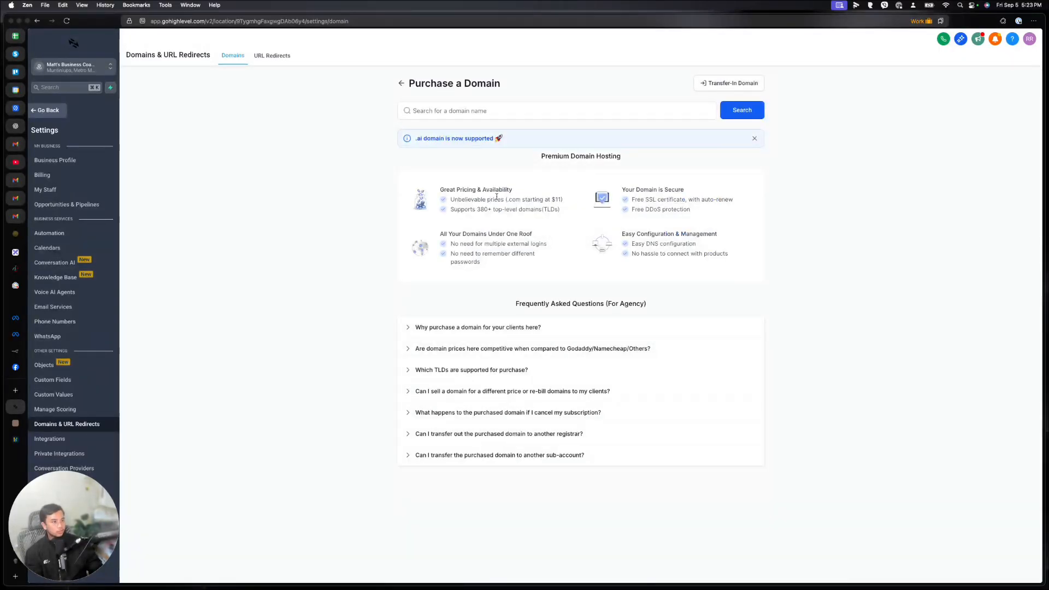
left_click(503, 110)
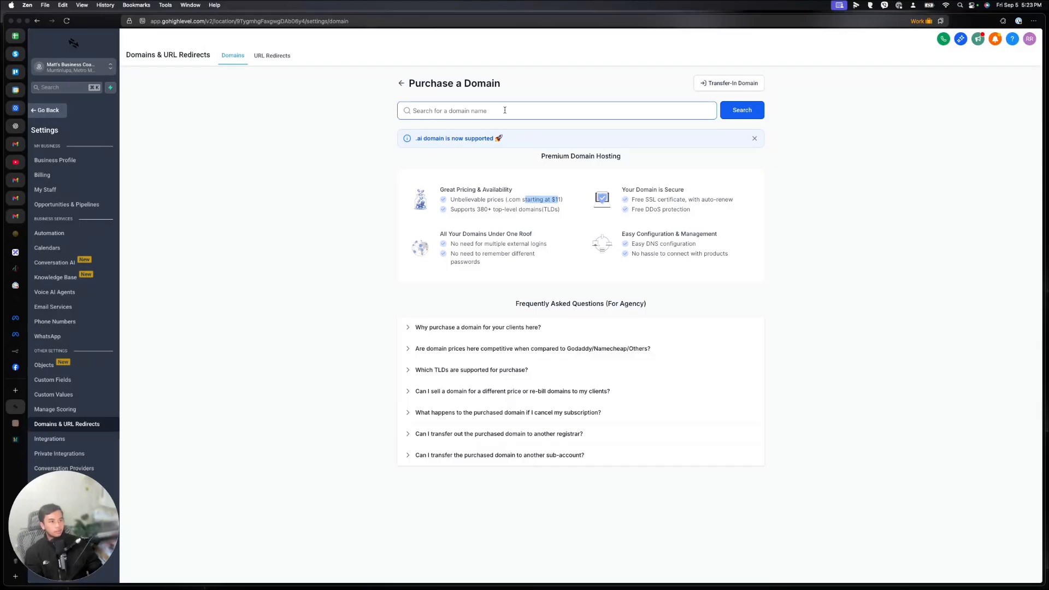
type("business")
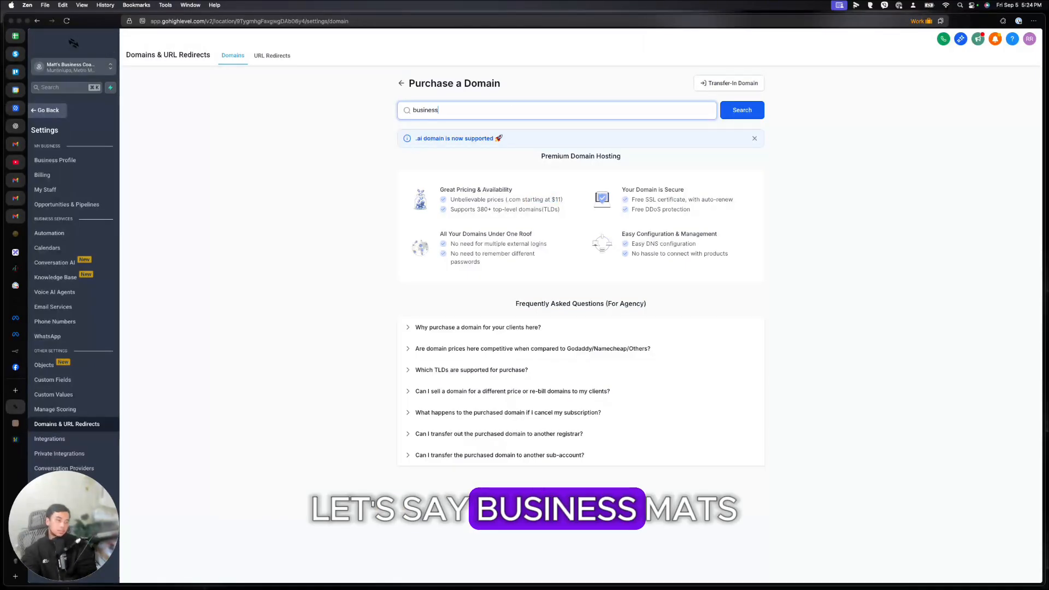
left_click(414, 110)
type("matts")
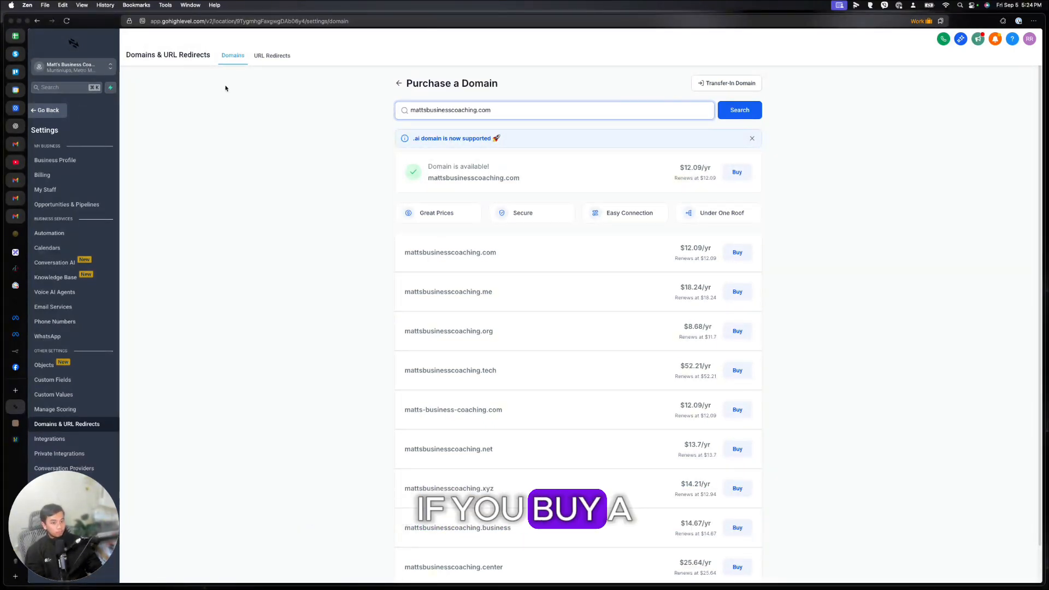
left_click(228, 59)
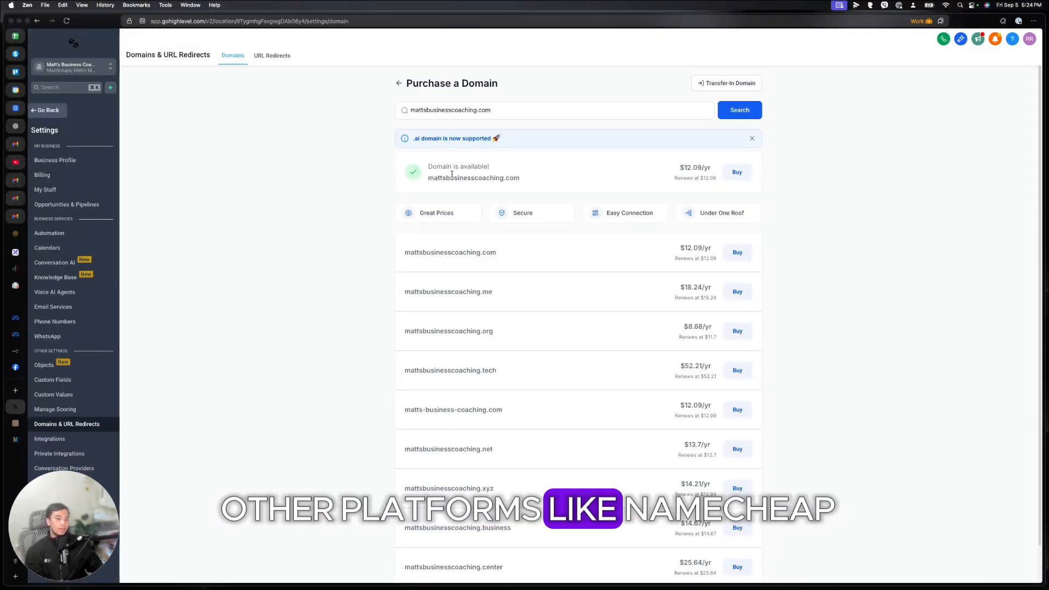
left_click(399, 83)
left_click(619, 182)
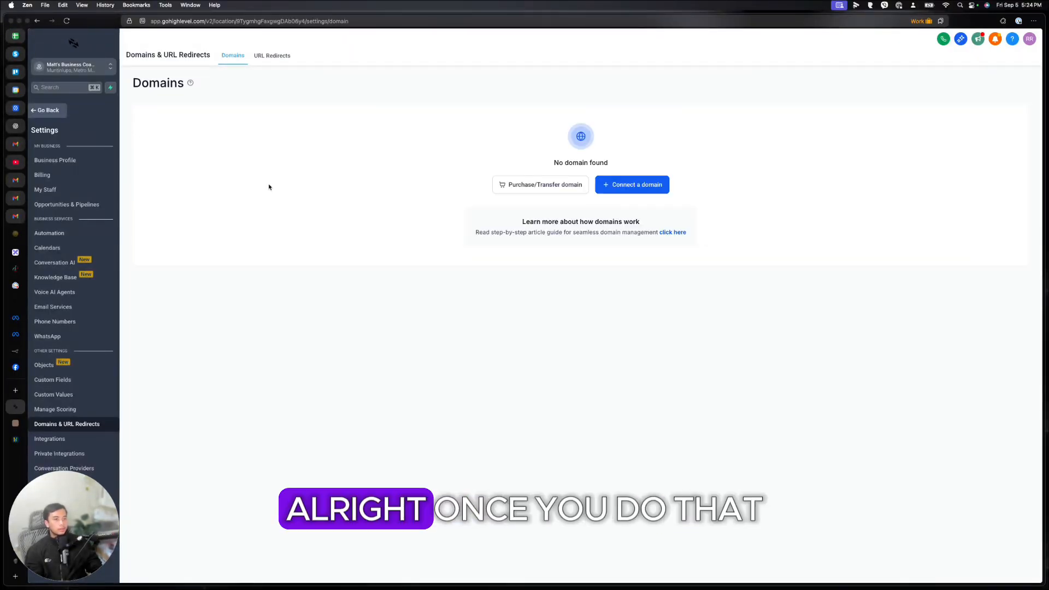
Step: Revisit Email Services, close the sending-domain notice, and view the empty Phone Numbers page
left_click(65, 308)
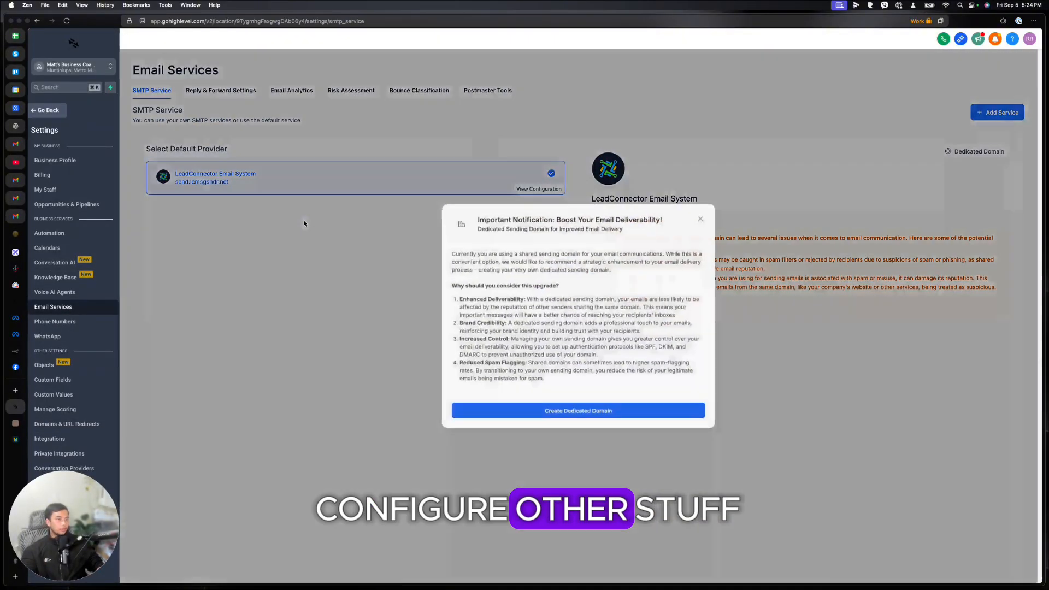
left_click(701, 220)
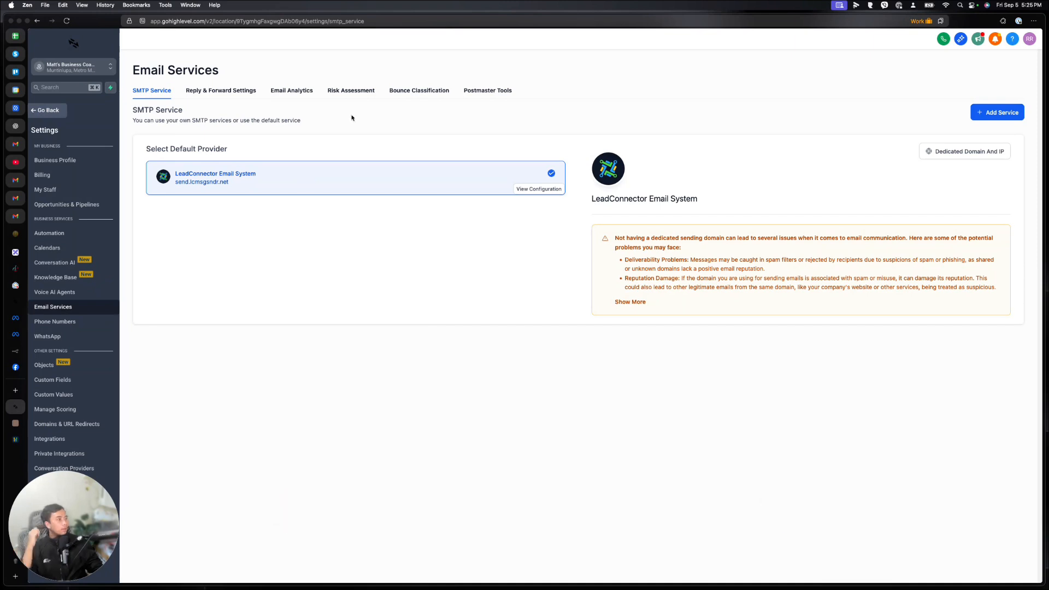
left_click(62, 322)
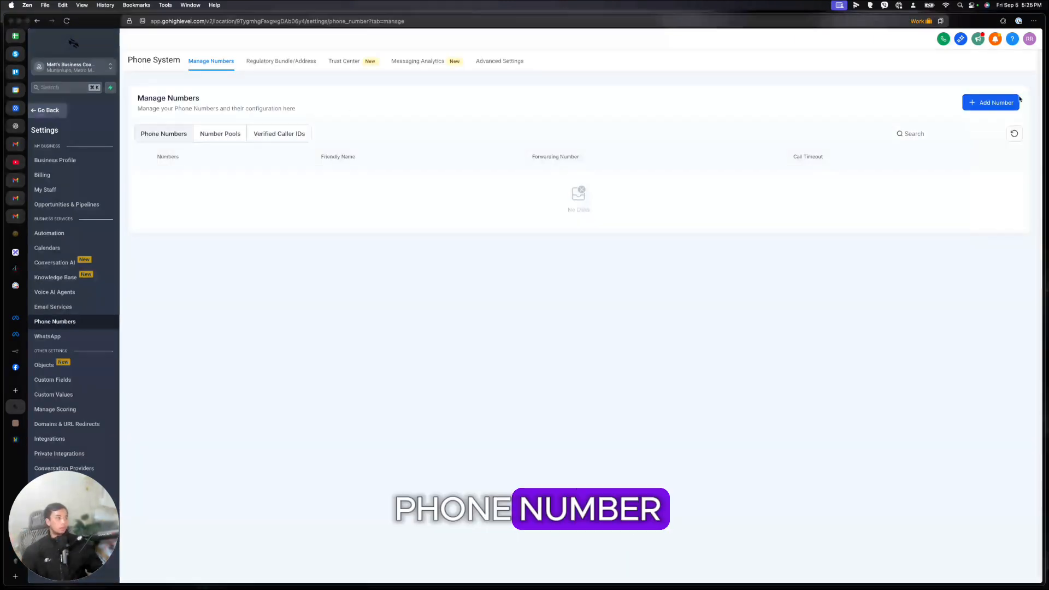
left_click(991, 103)
left_click(995, 125)
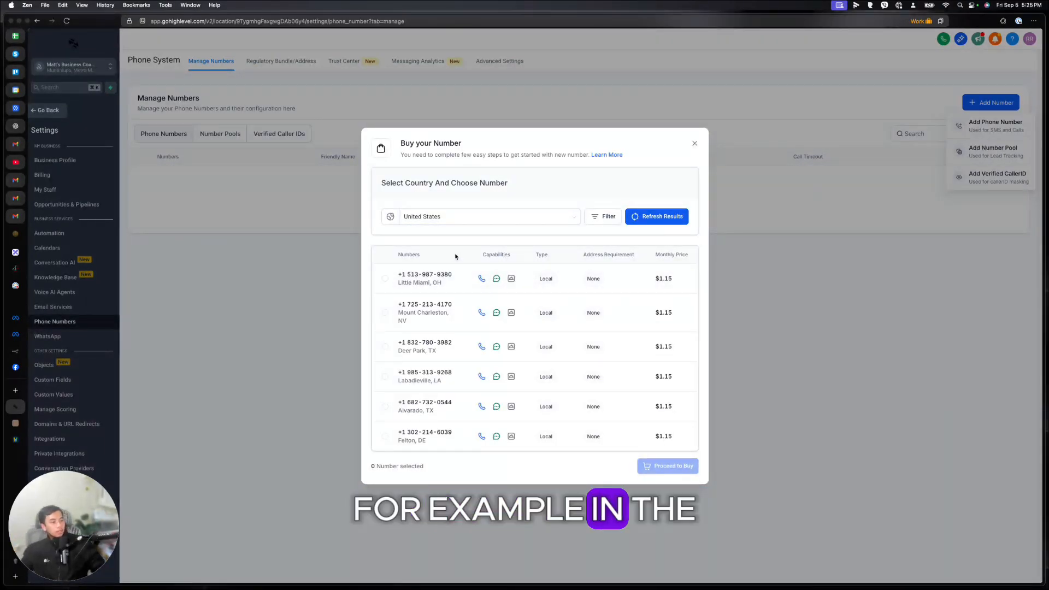
scroll(621, 328, "down", 10)
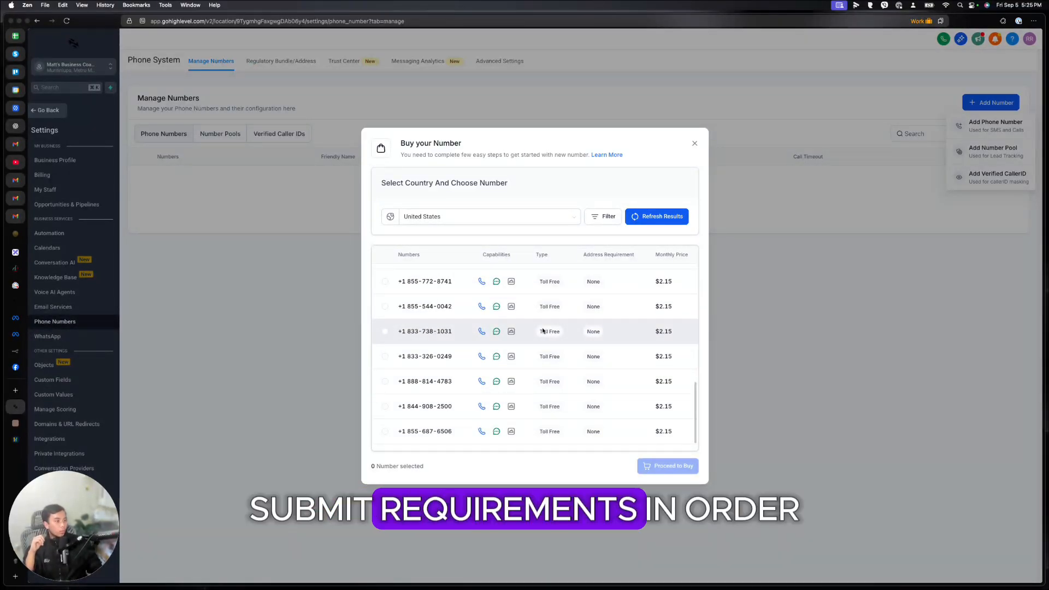
left_click(433, 217)
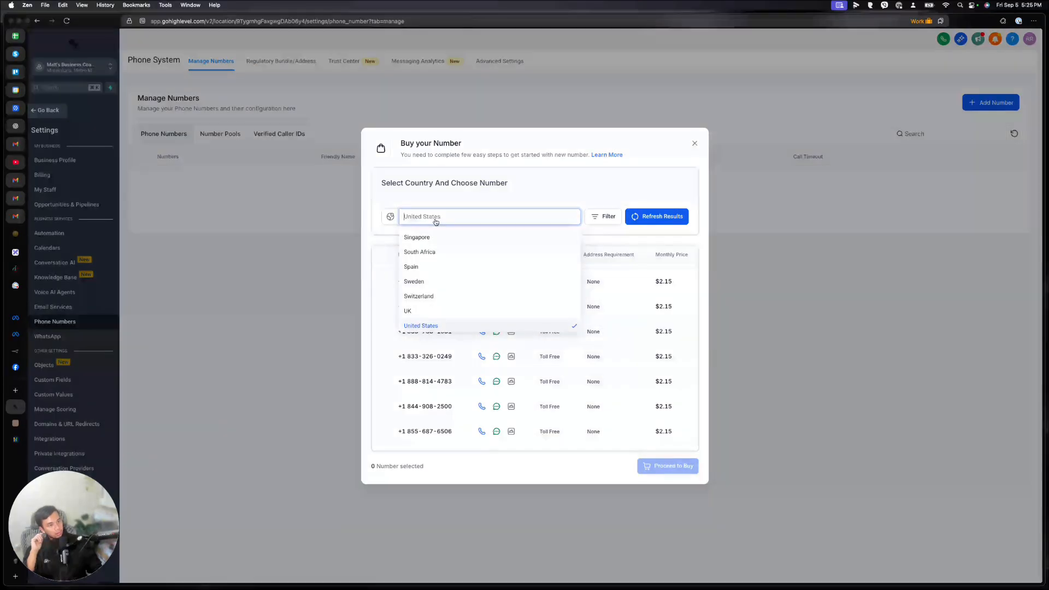
scroll(448, 288, "up", 3)
left_click(440, 262)
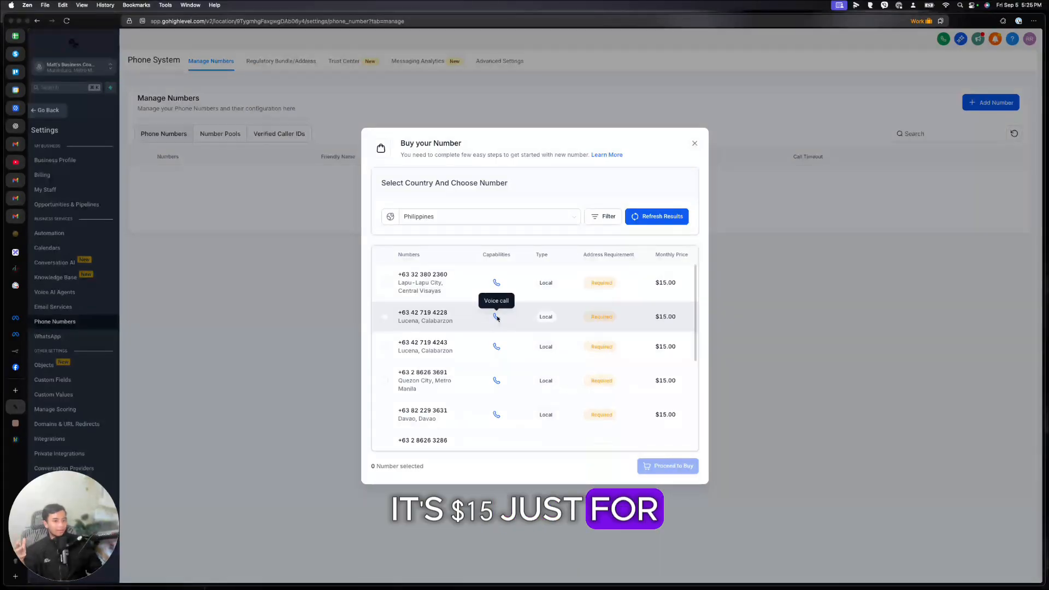
scroll(496, 322, "down", 10)
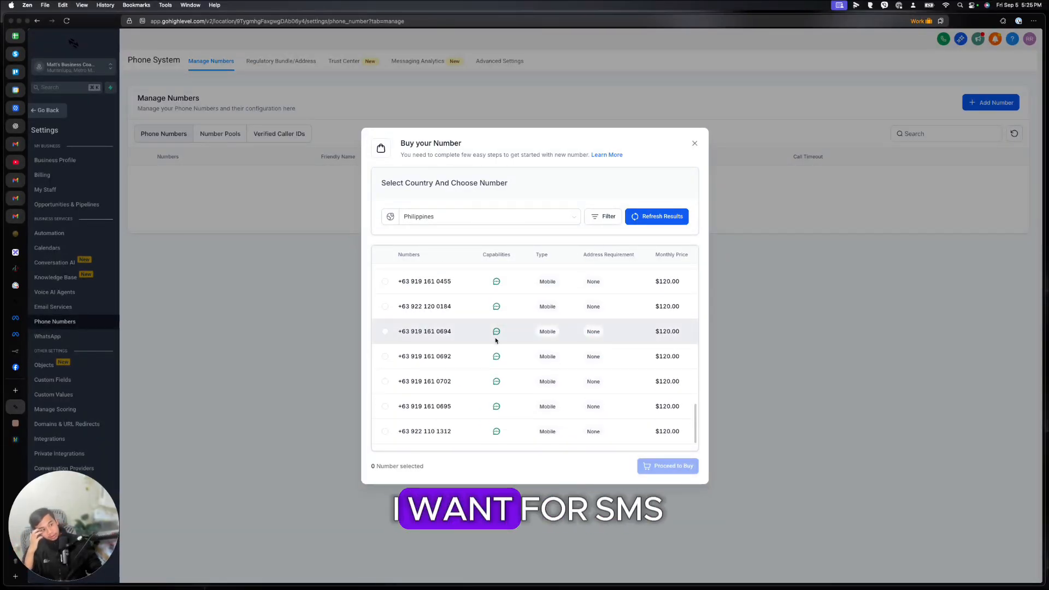
scroll(599, 344, "up", 10)
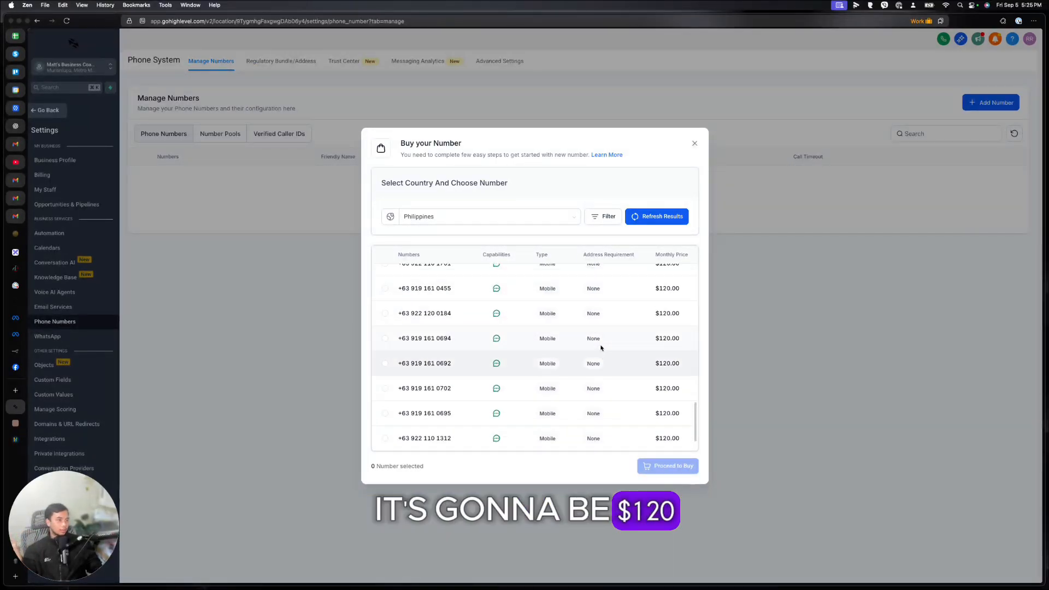
left_click(486, 216)
scroll(437, 284, "up", 5)
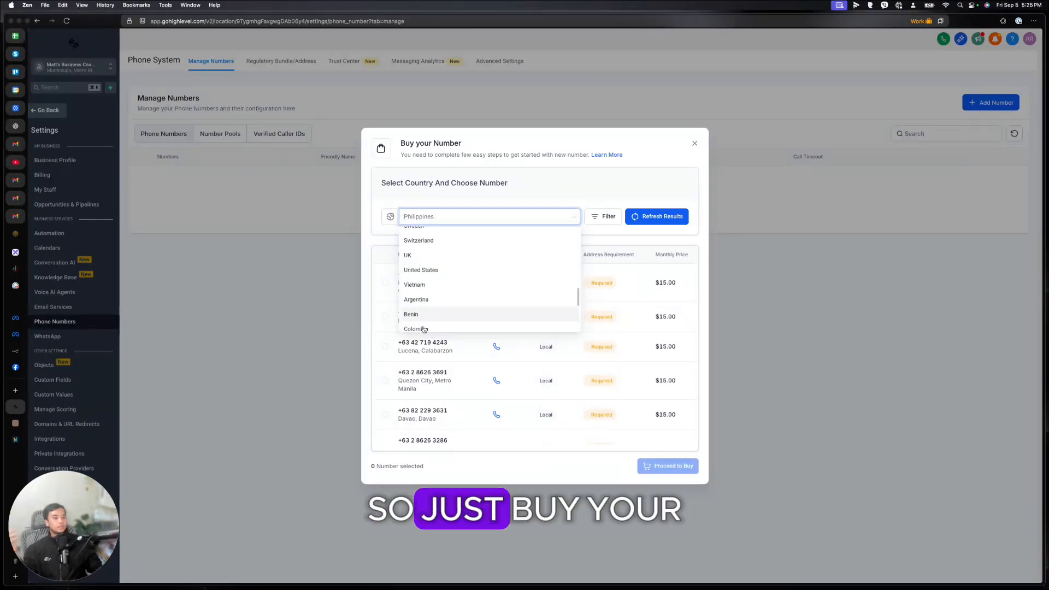
scroll(423, 325, "down", 3)
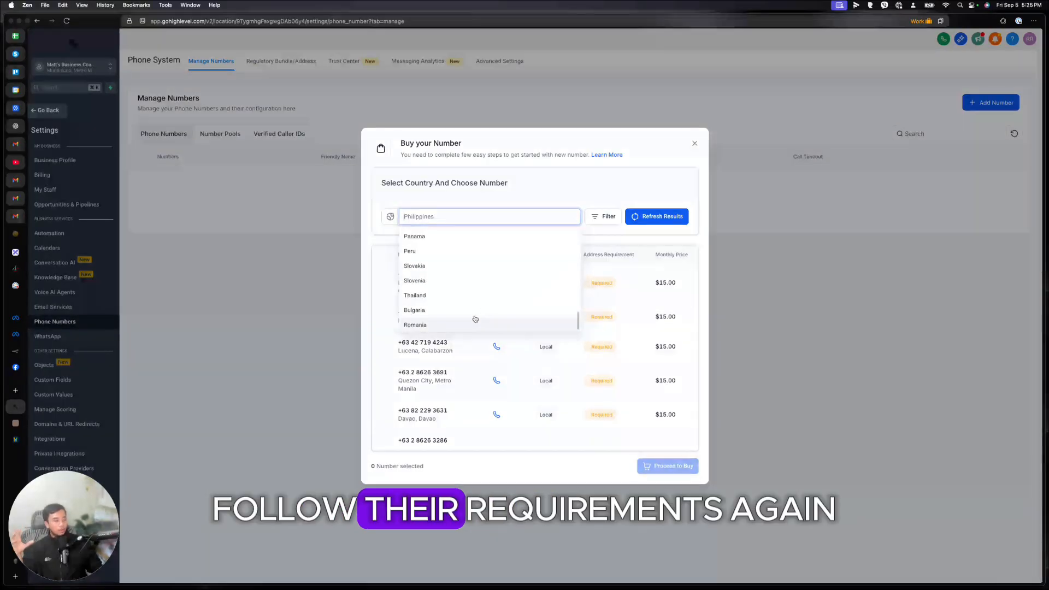
left_click(694, 143)
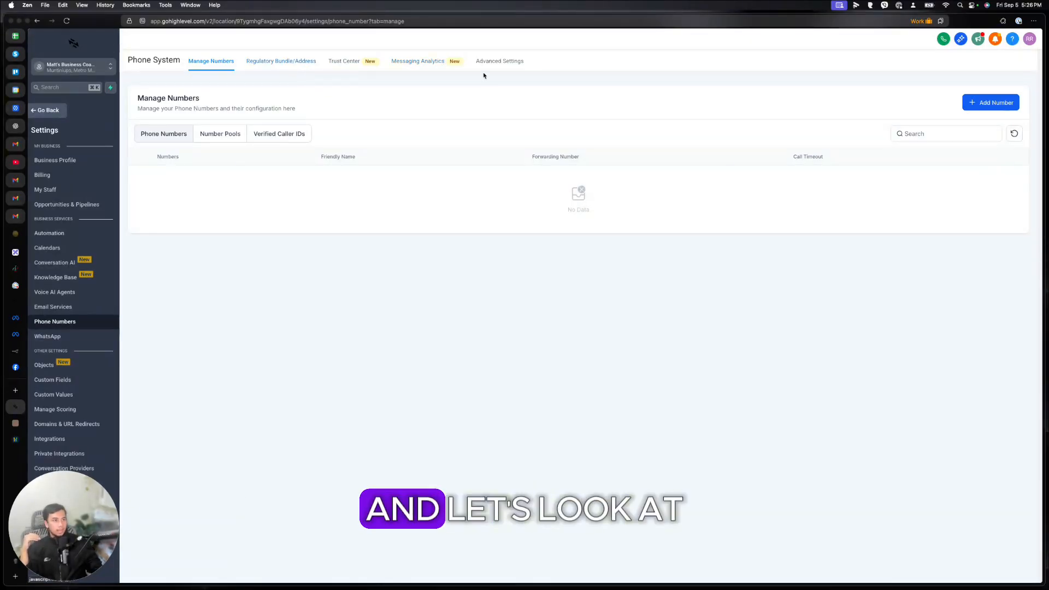
Step: Open Regulatory Bundle/Address, cancel a new bundle, then view the unverified A2P Trust Center registration
left_click(270, 62)
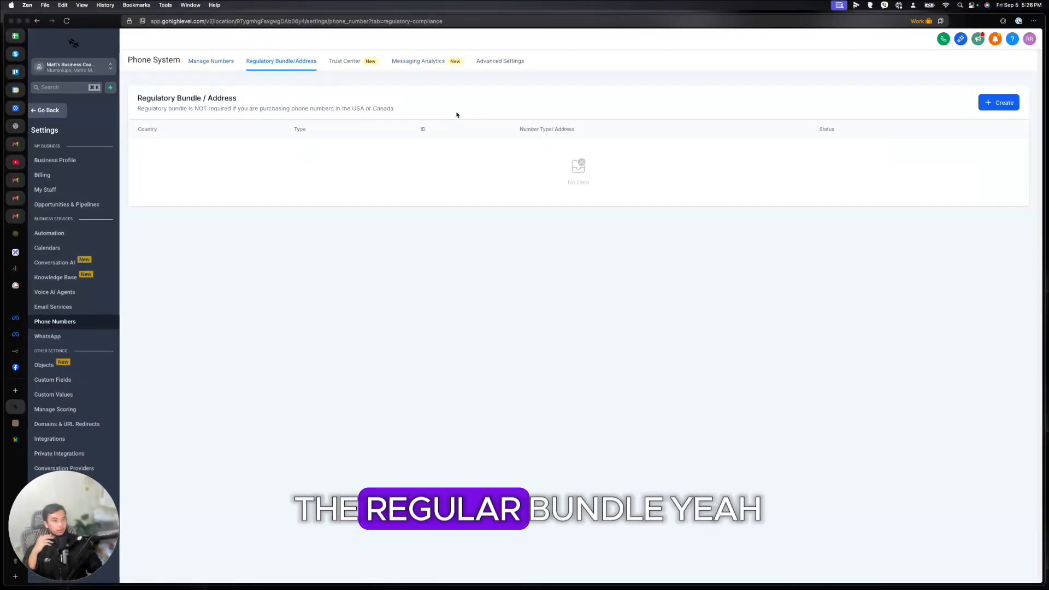
left_click(992, 104)
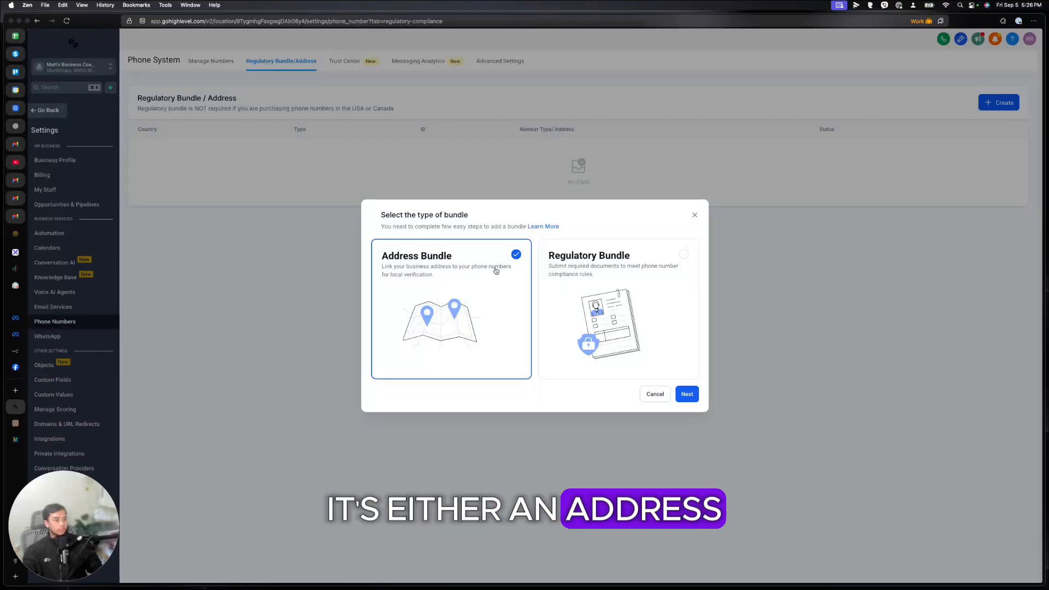
left_click(694, 215)
left_click(354, 64)
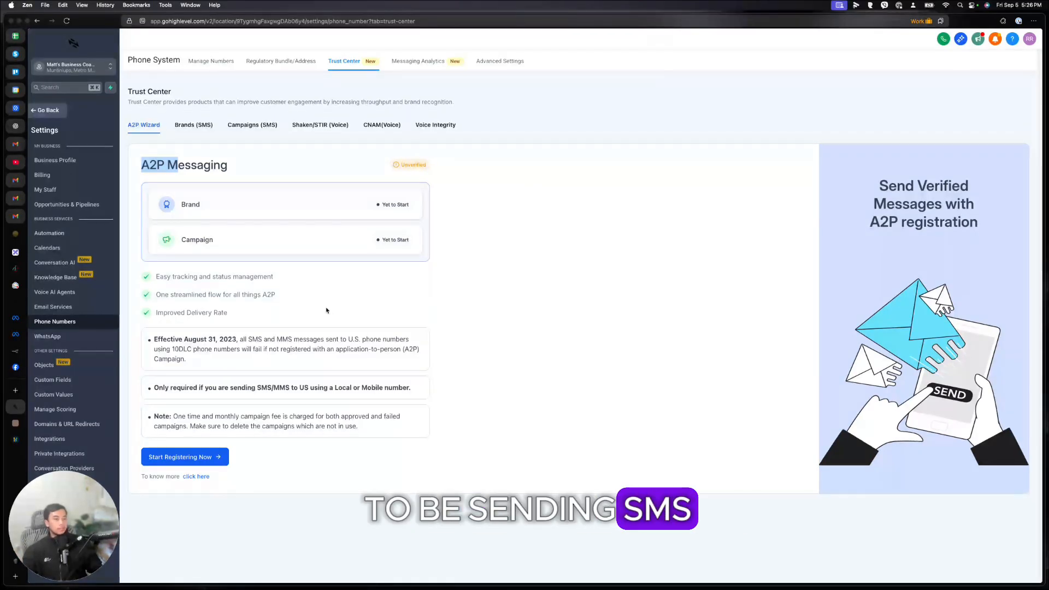
Step: Check Messaging Analytics and Advanced Settings, then view the $10 per month WhatsApp subscription offer
left_click(418, 62)
left_click(499, 61)
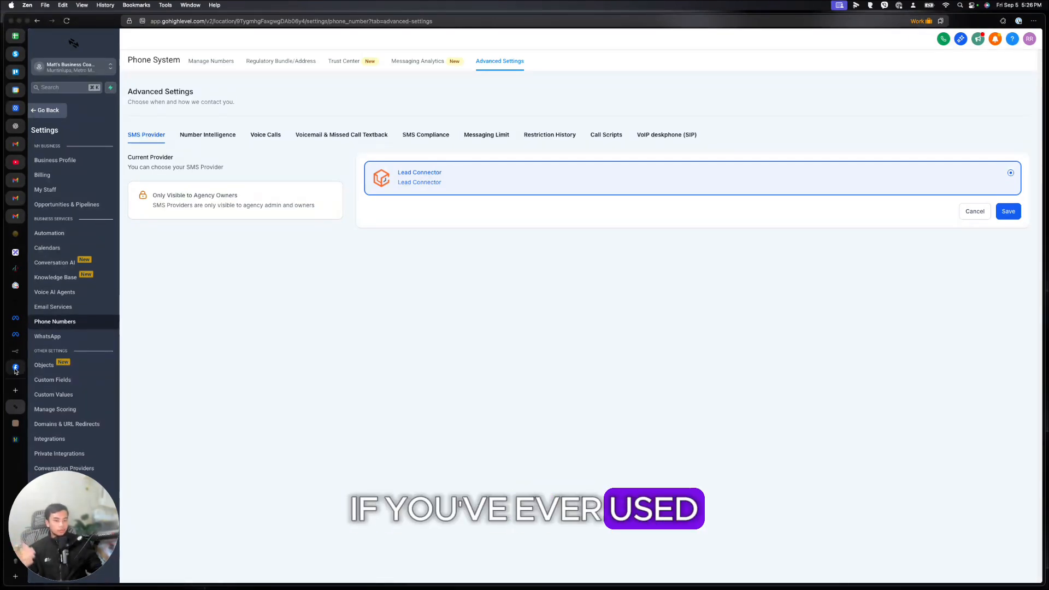
left_click(83, 337)
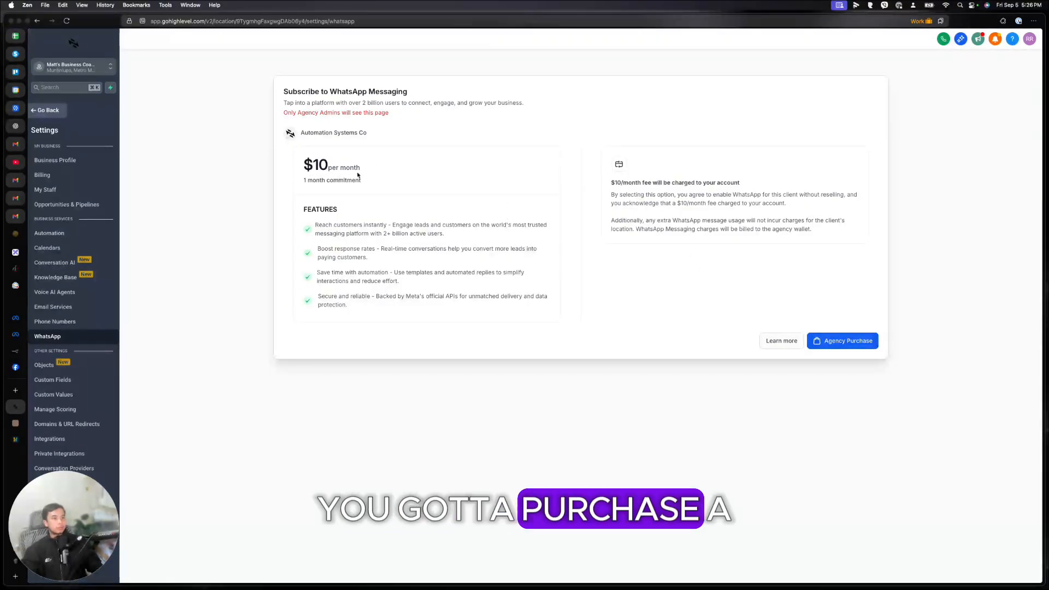
Step: Highlight the $10 per month WhatsApp price, then list the sub-account's 34 custom fields
left_click_drag(360, 170, 299, 167)
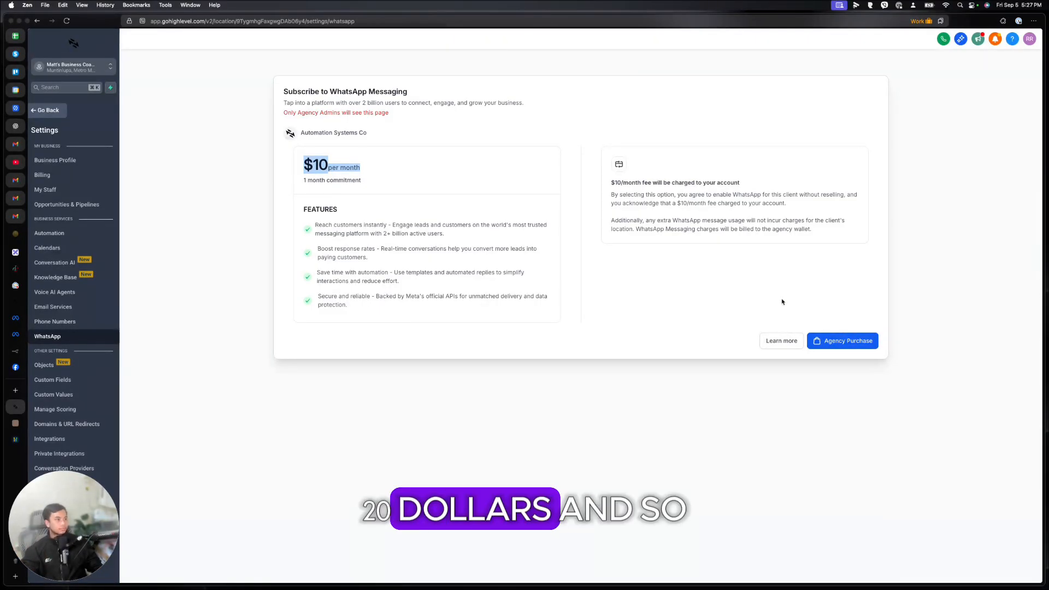
left_click(52, 380)
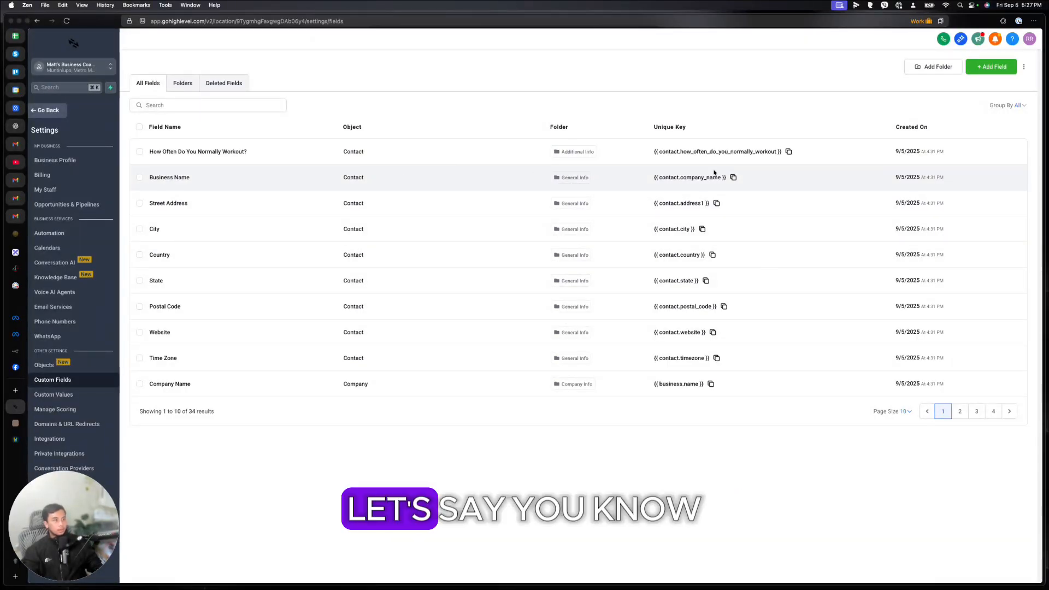
Step: Copy the company_name field key and toggle the Business Name field's selection
left_click(662, 179)
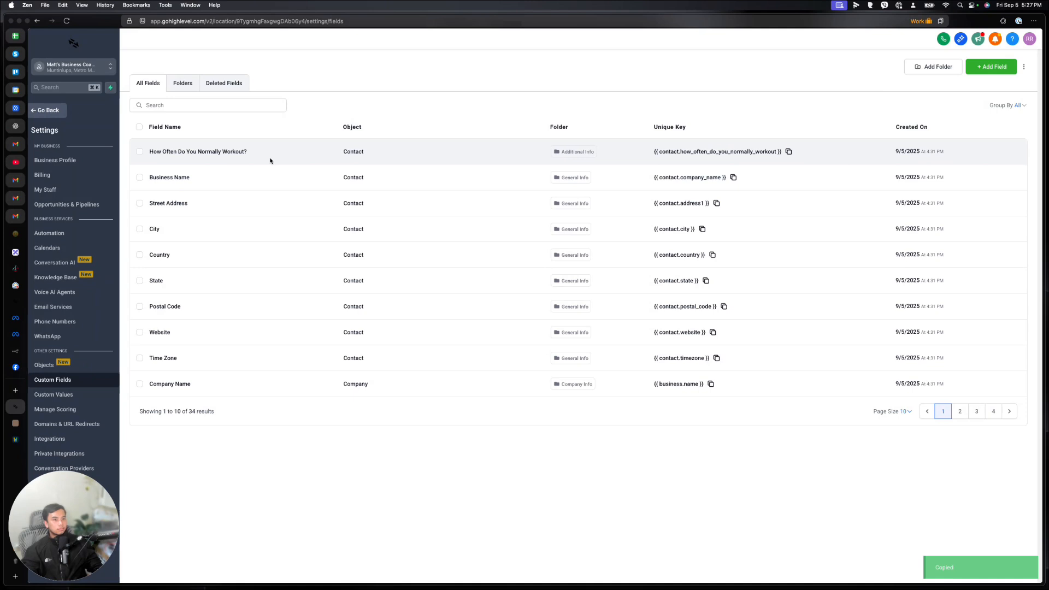
left_click(141, 178)
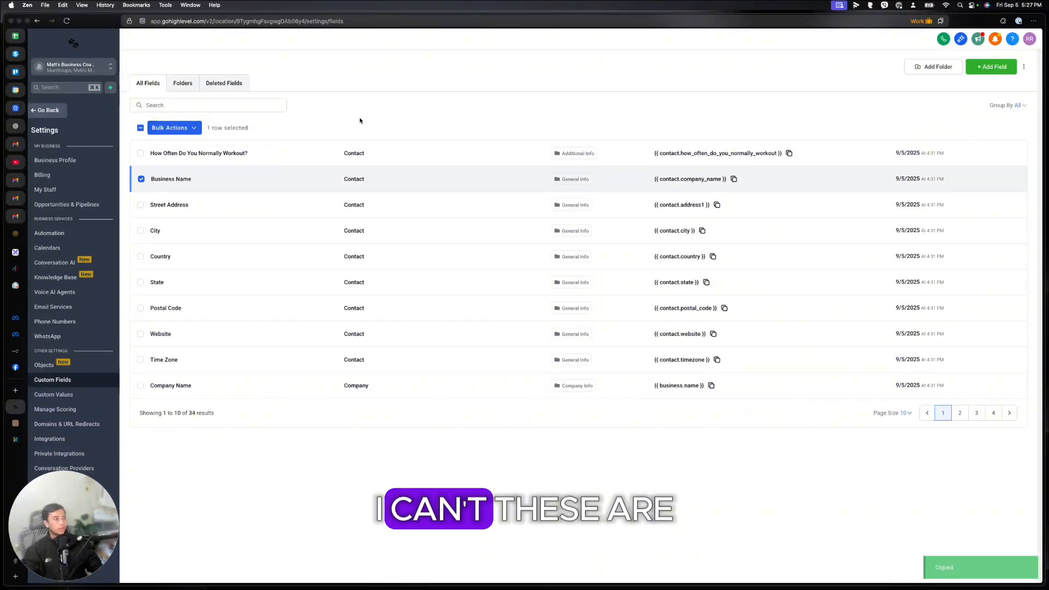
left_click(141, 180)
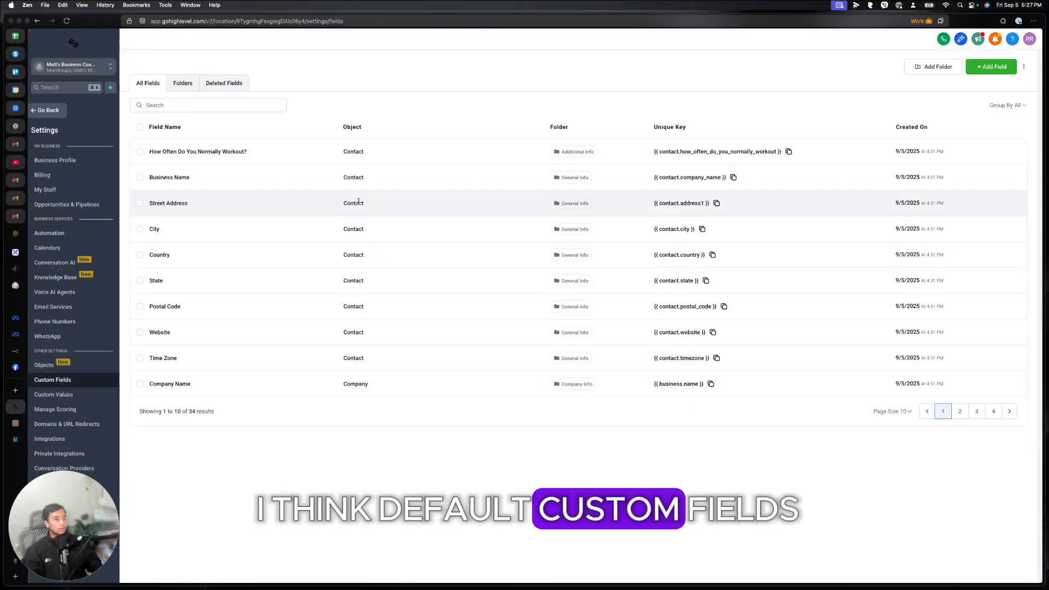
Step: Draft a multi-line text custom field, discard it, and go to the four Custom Values
left_click(985, 67)
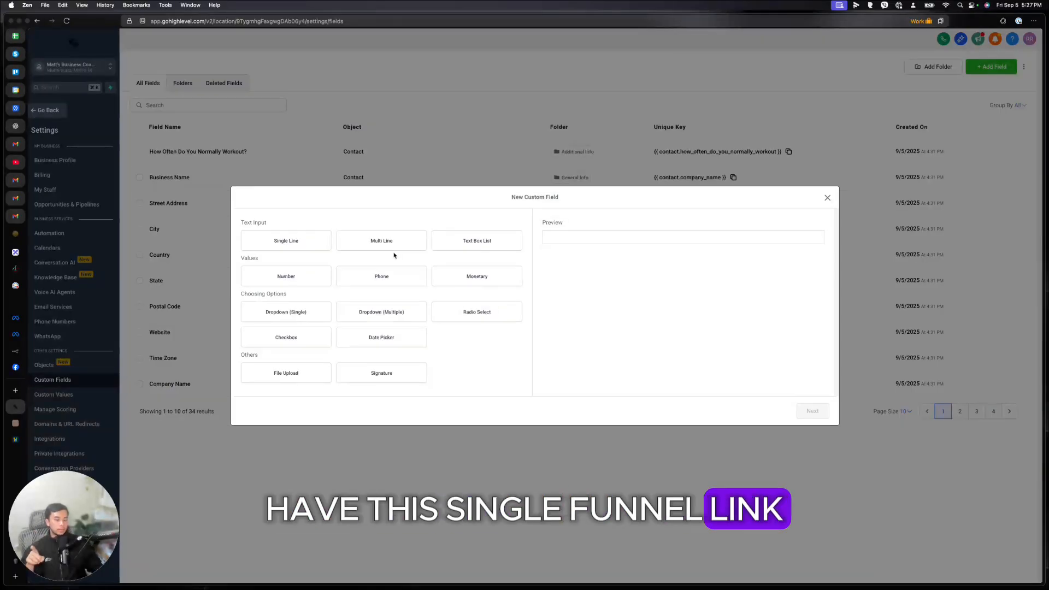
left_click(384, 249)
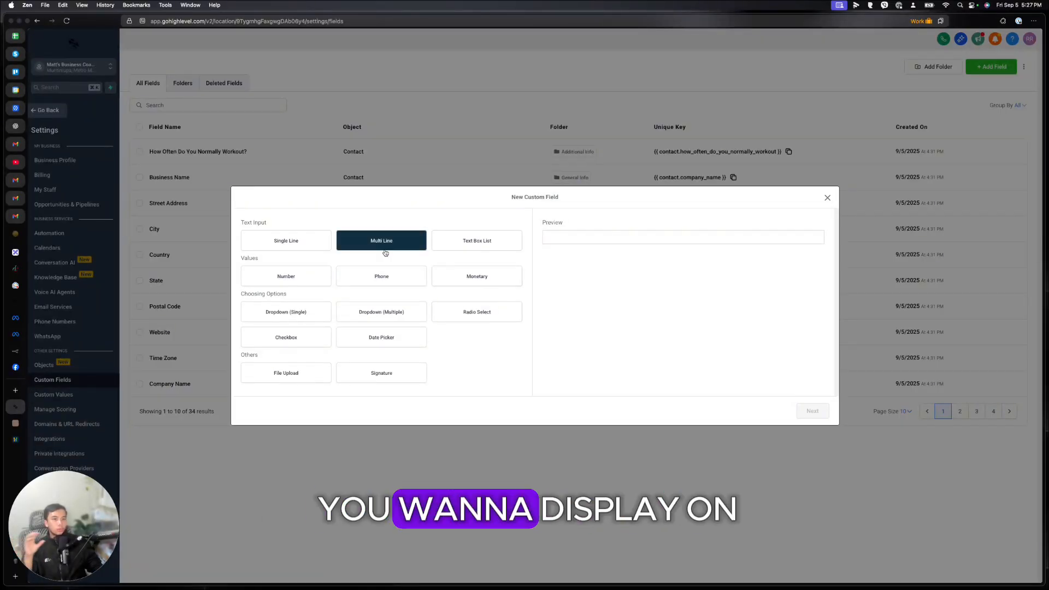
left_click(387, 247)
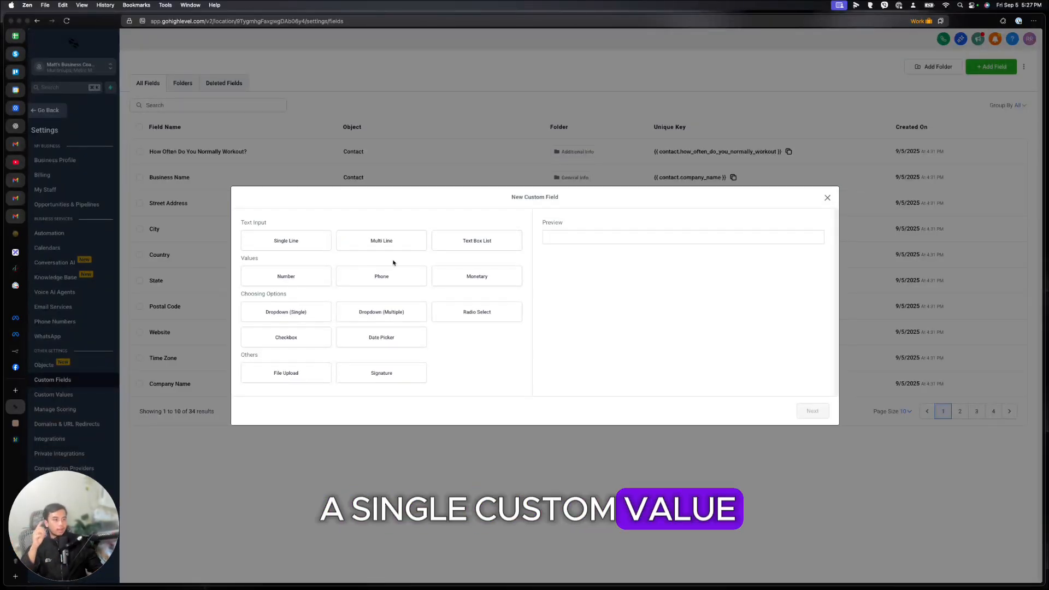
left_click(827, 198)
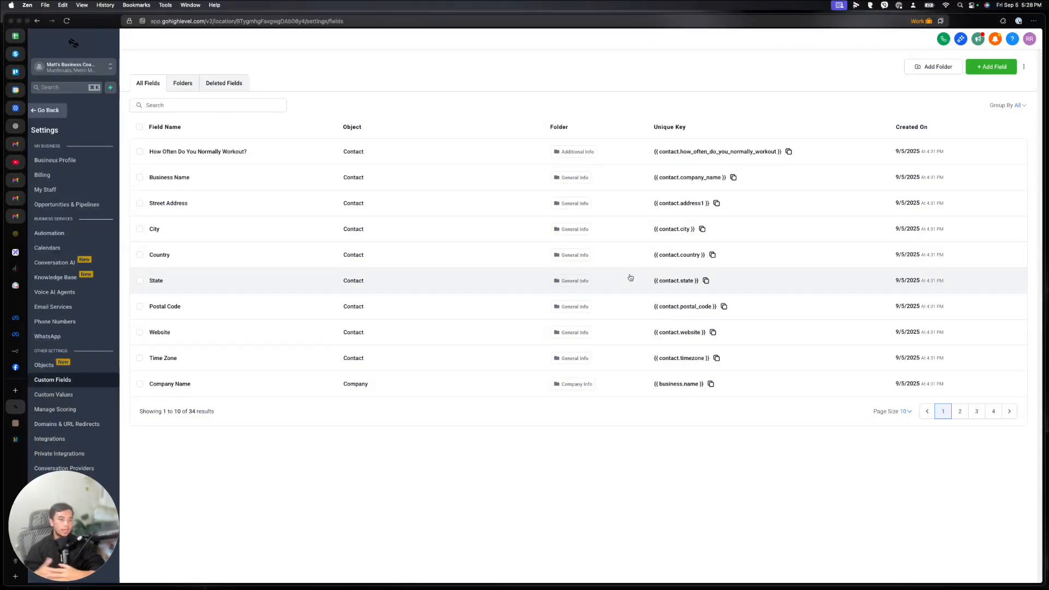
left_click(86, 396)
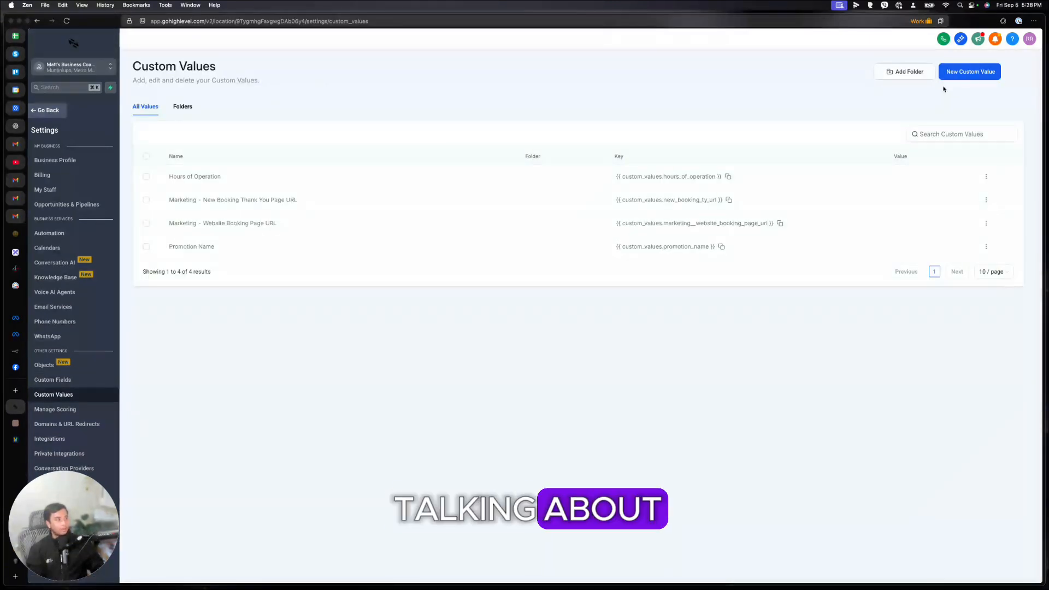
left_click(986, 177)
left_click(984, 148)
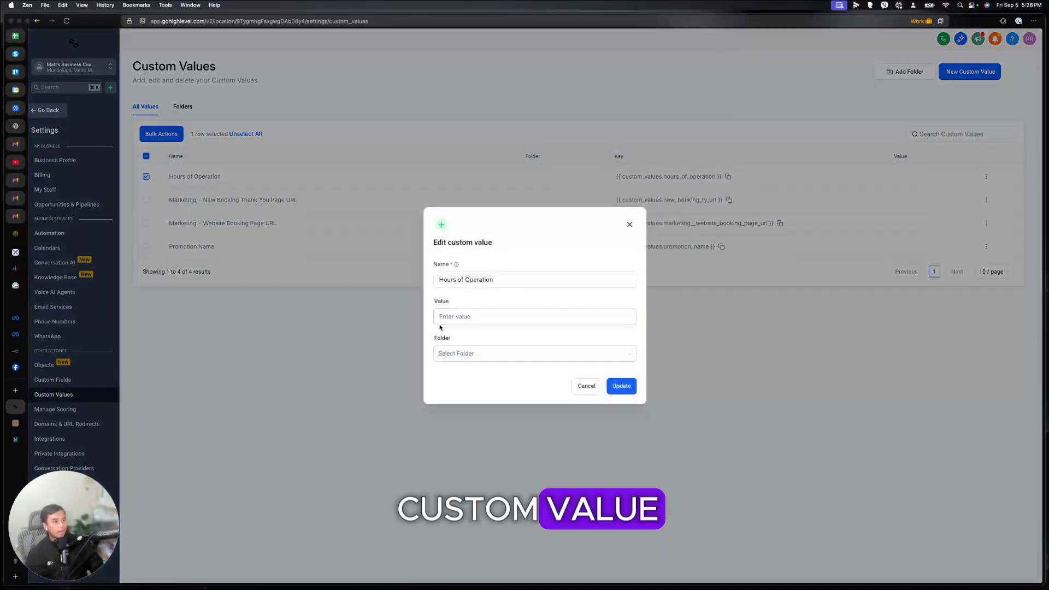
triple_click(490, 285)
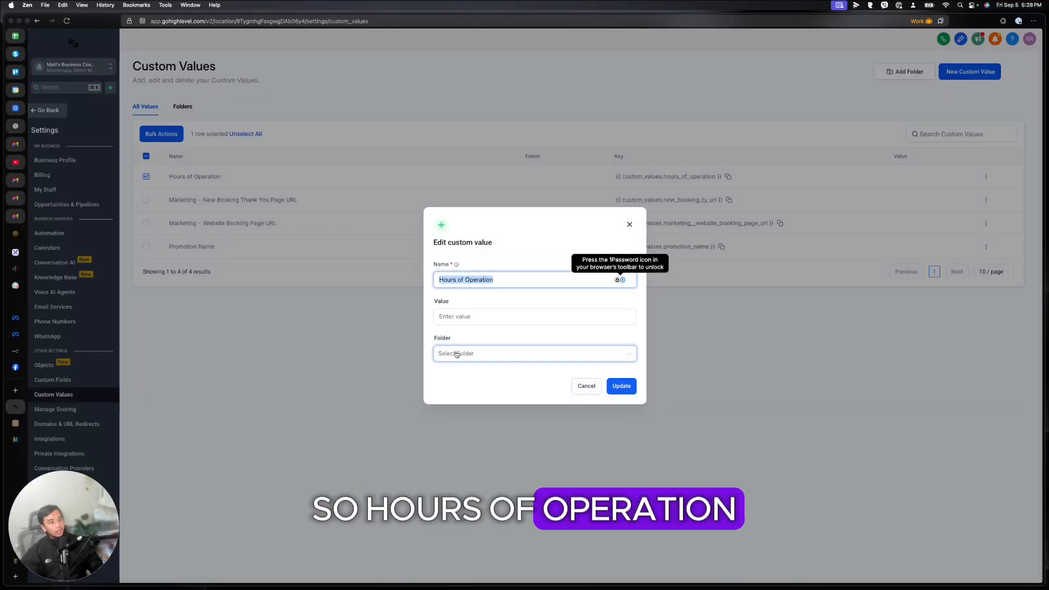
left_click(456, 319)
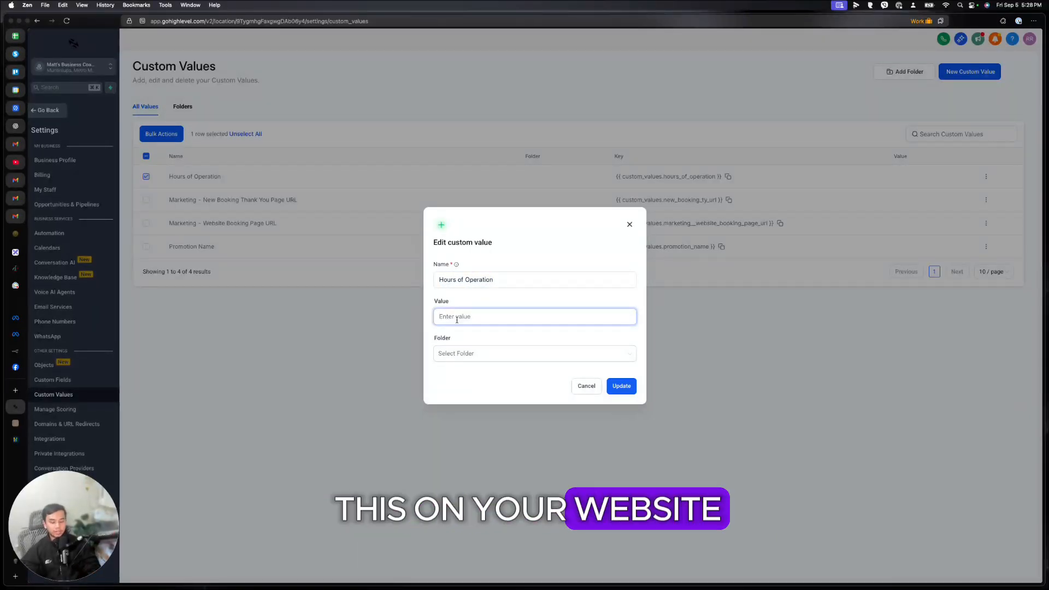
type("7AM - 9PM")
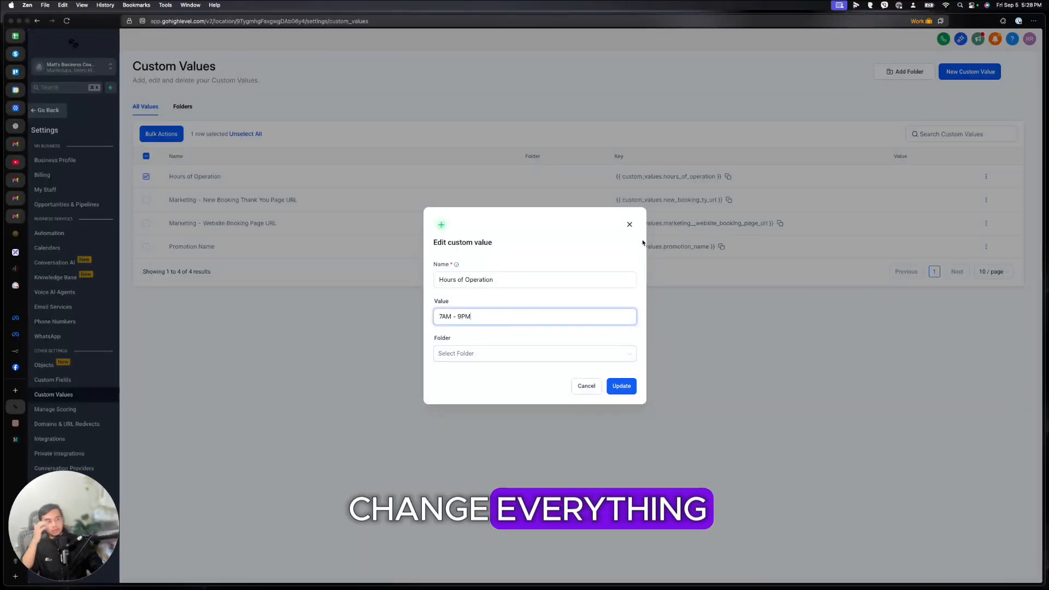
left_click(629, 224)
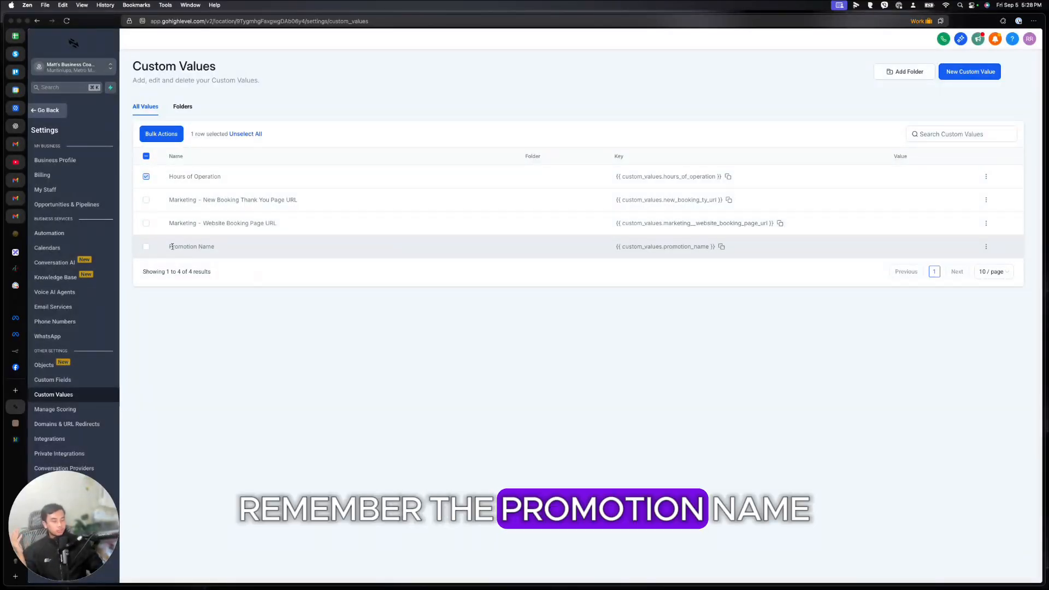
left_click_drag(169, 247, 221, 245)
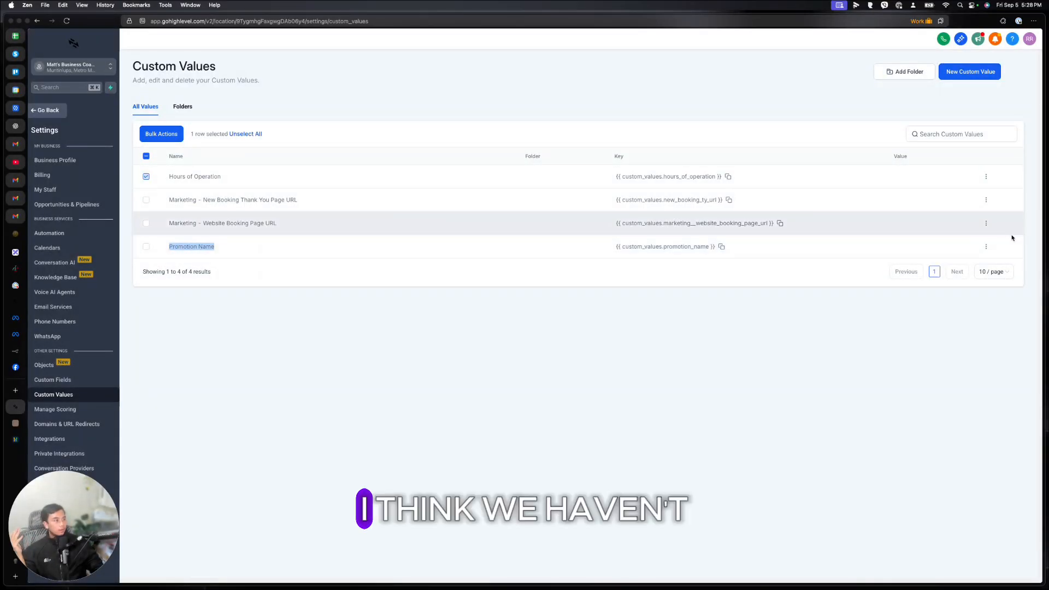
left_click(986, 246)
left_click(918, 206)
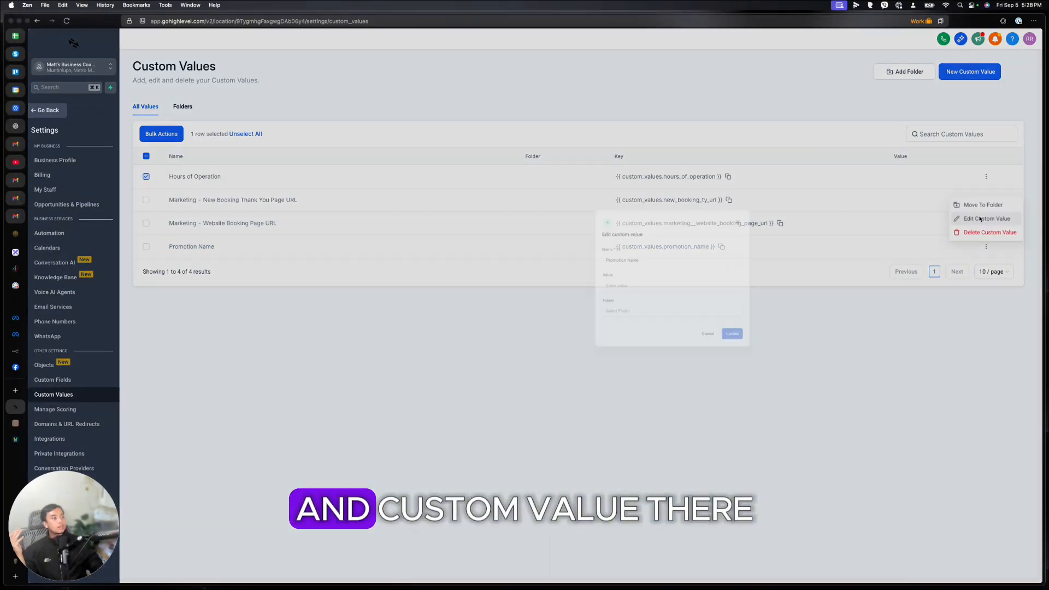
left_click(469, 318)
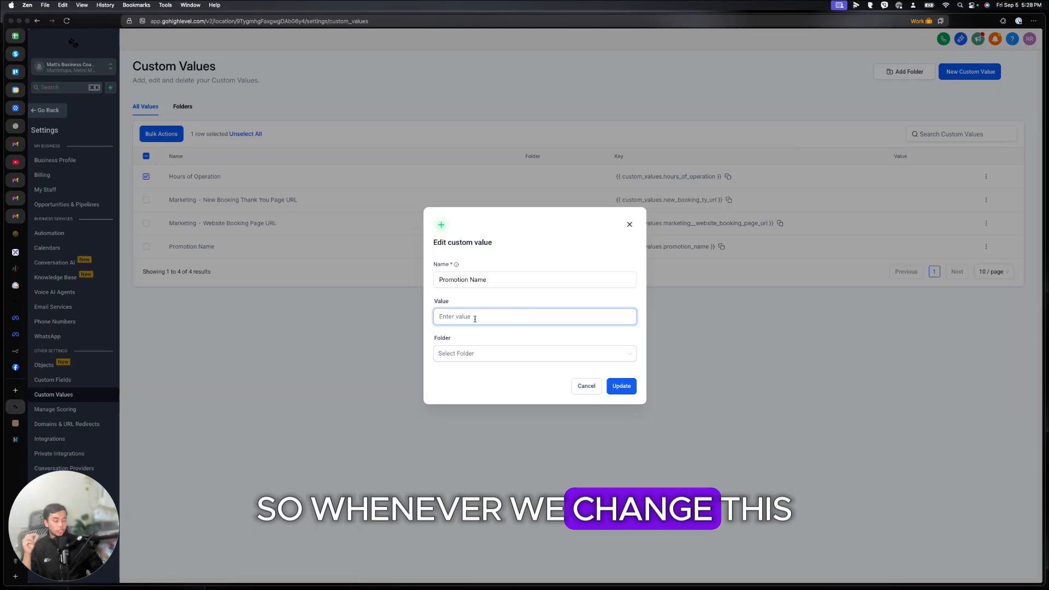
left_click(629, 225)
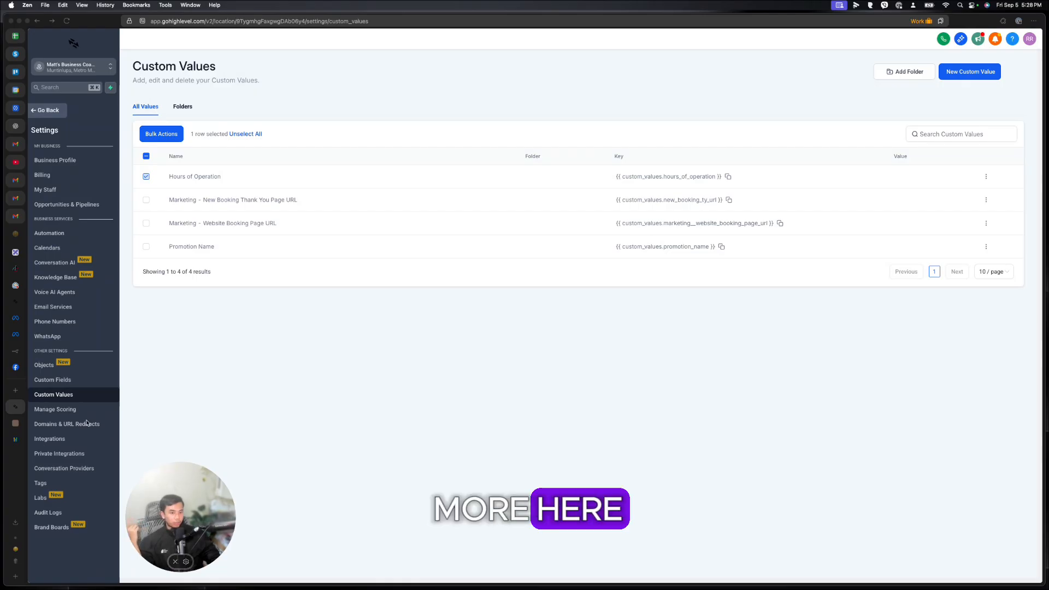
Step: Review the email-opened, appointment-confirmed and contact-reply scoring rules, then list the three tags
left_click(77, 410)
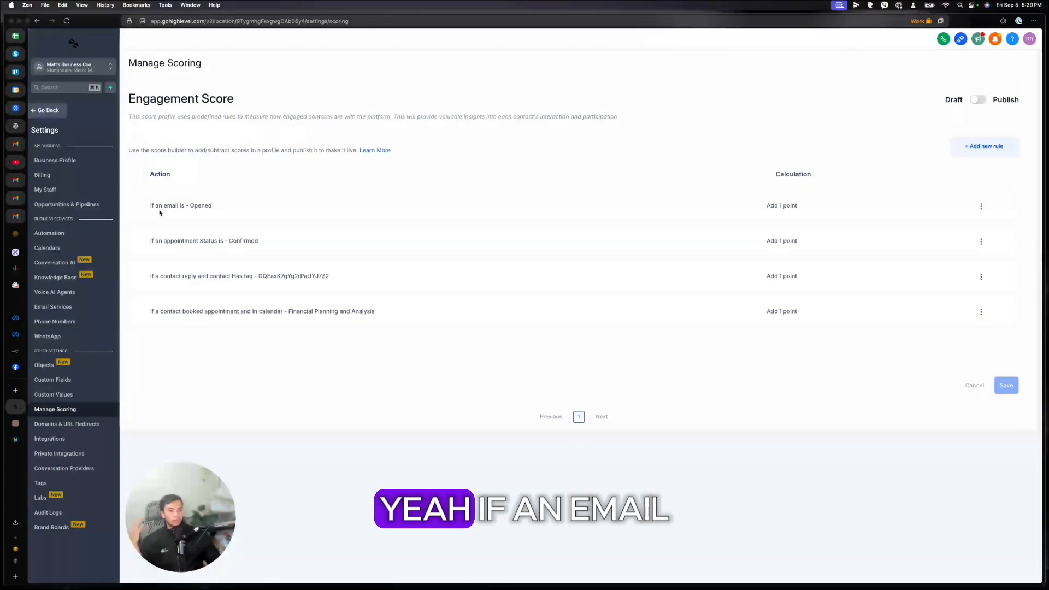
left_click_drag(159, 213, 185, 206)
left_click_drag(166, 241, 258, 241)
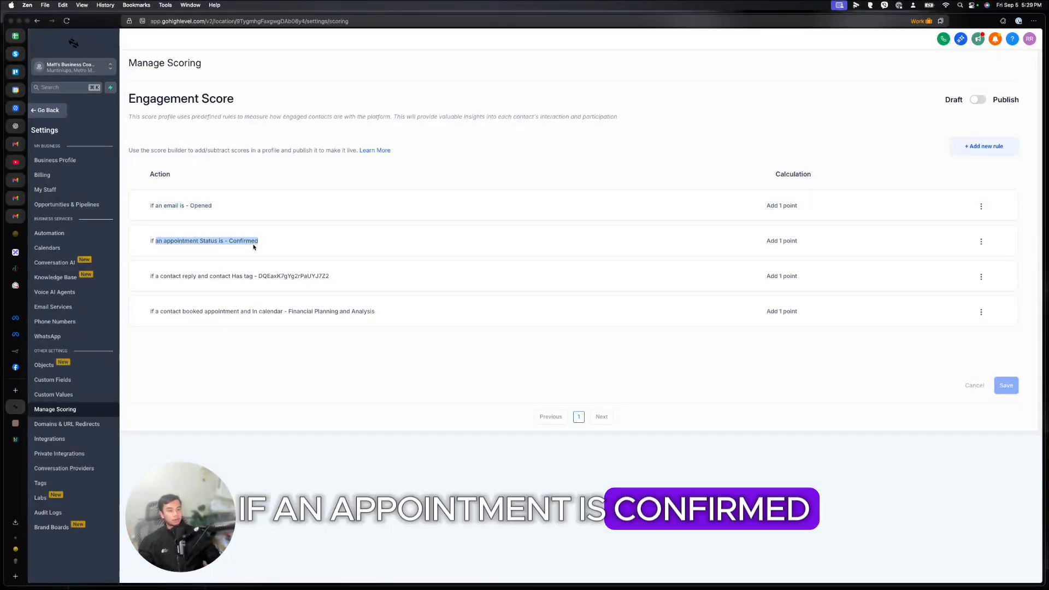
left_click_drag(155, 277, 262, 276)
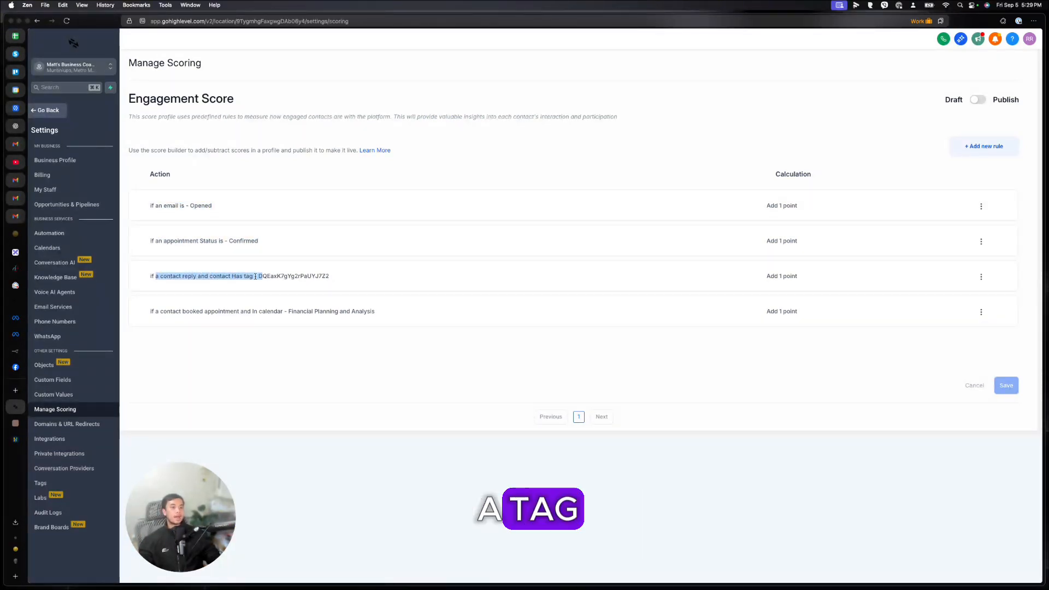
left_click(77, 478)
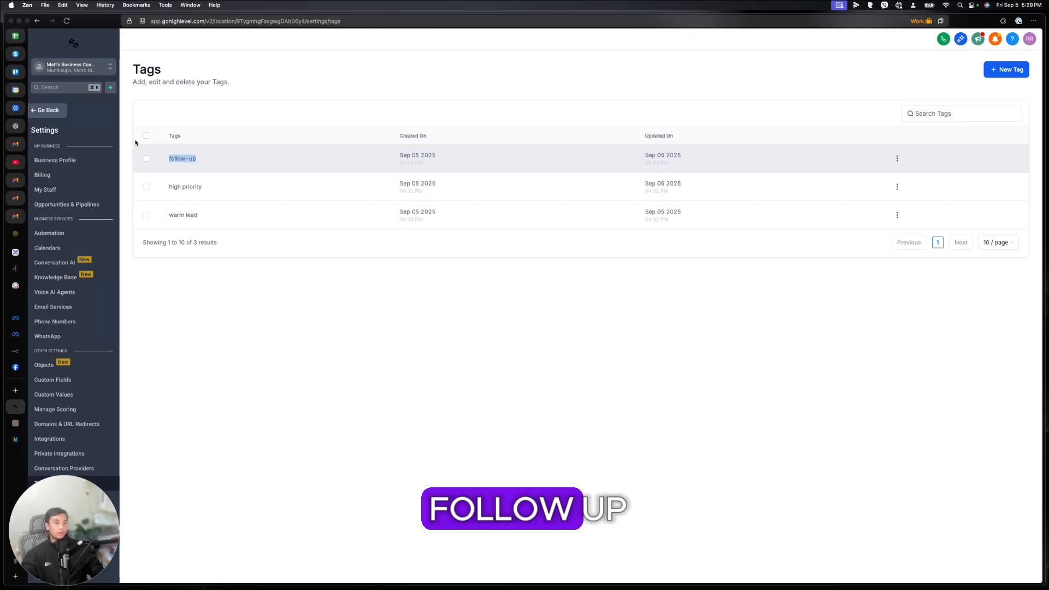
Step: Open the contacts list and filter it to contacts with Tag follow-up
left_click(48, 110)
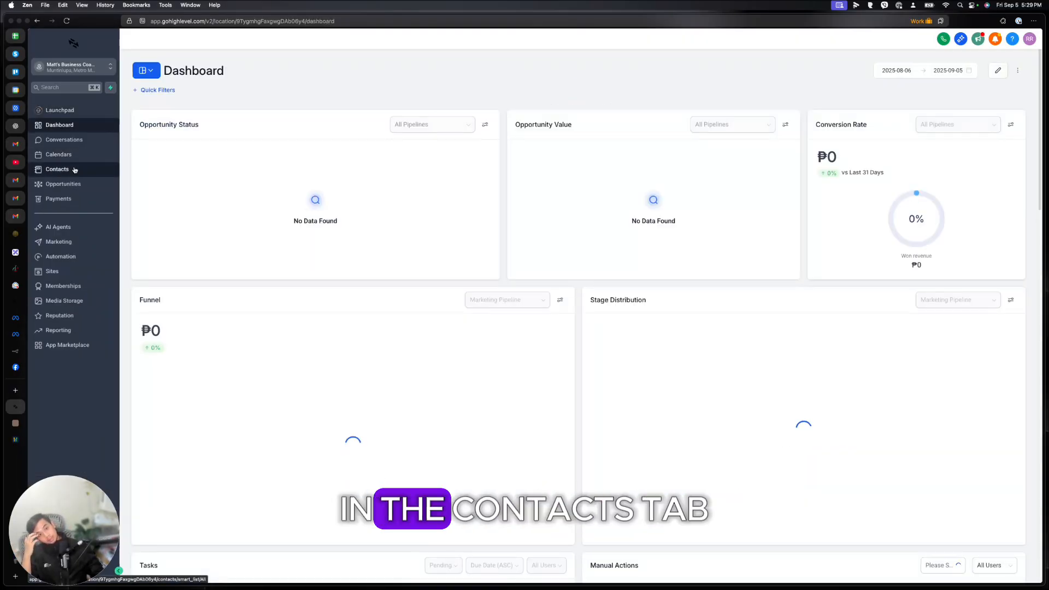
left_click(77, 167)
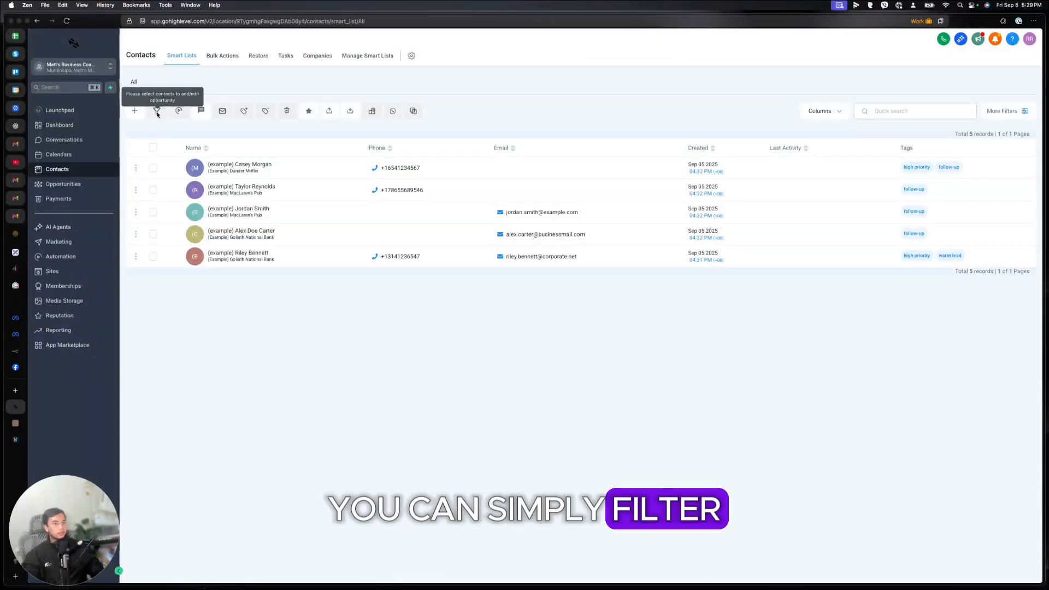
left_click(1017, 111)
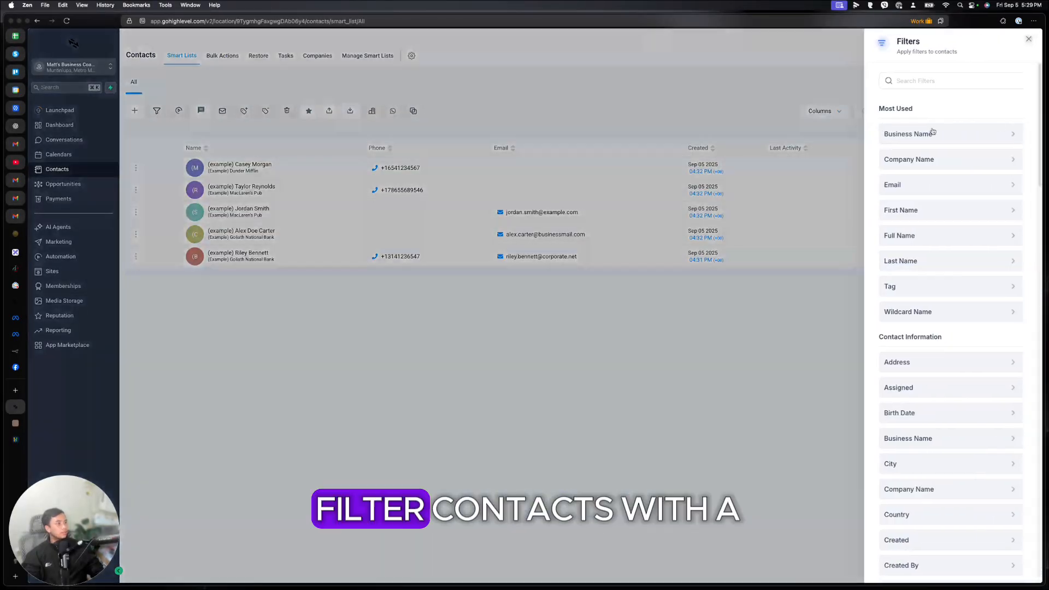
left_click(914, 287)
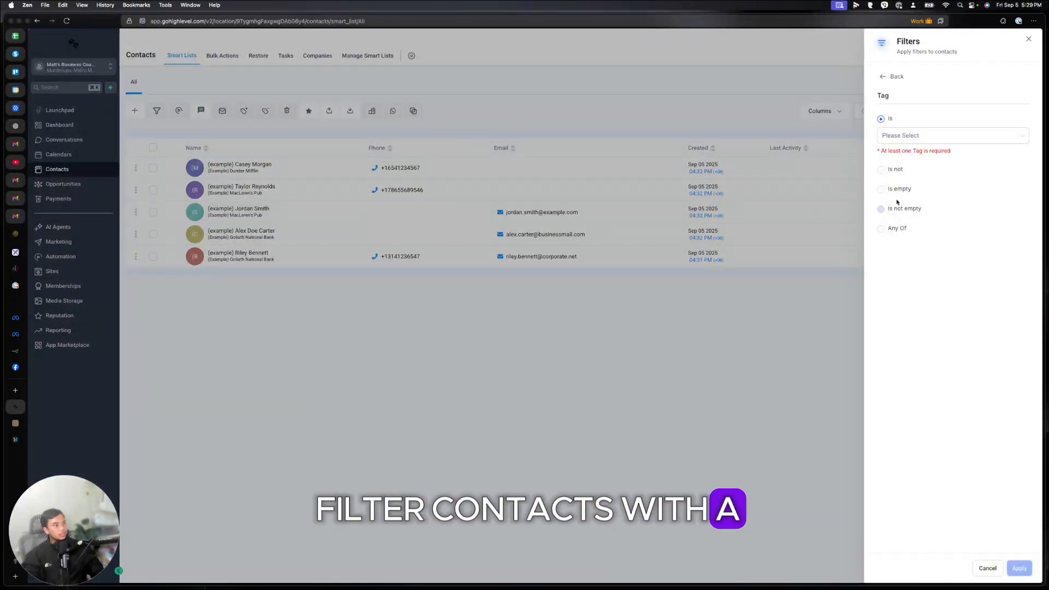
left_click(900, 142)
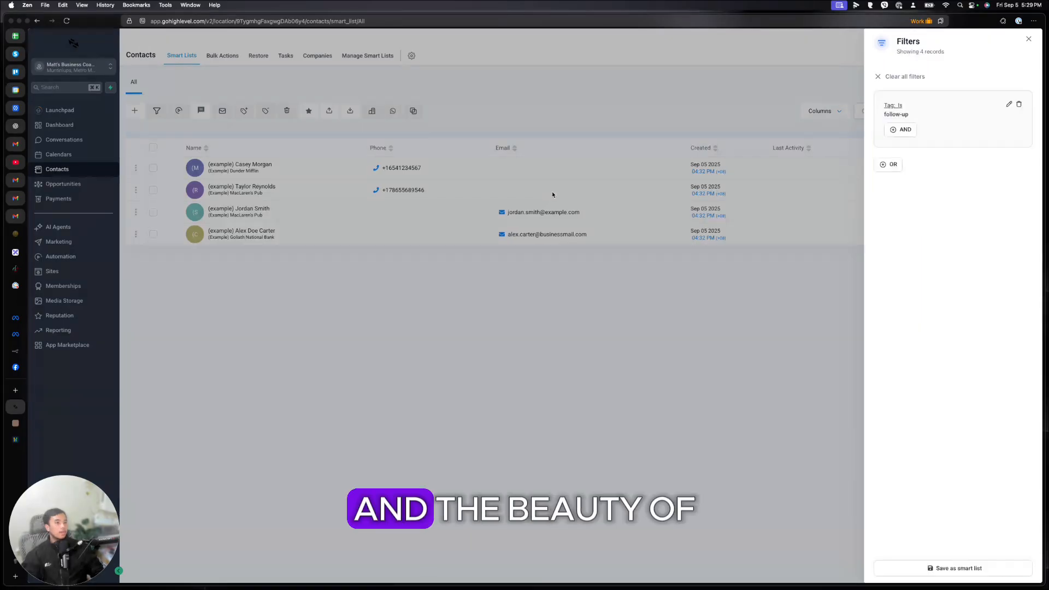
left_click(552, 195)
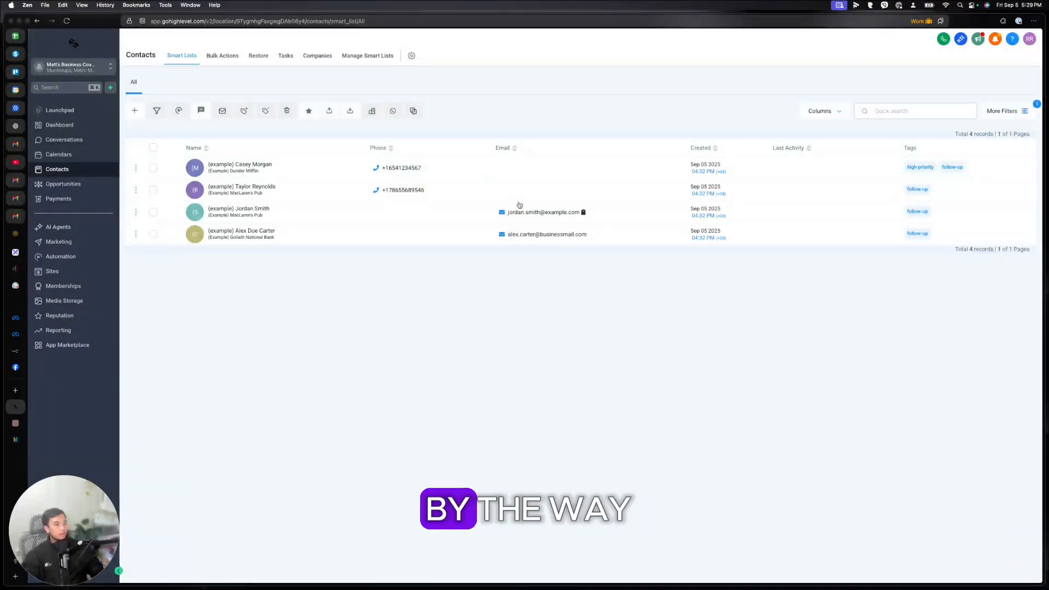
Step: Add an Email is not empty condition, narrowing the list from four contacts to two
left_click(1017, 115)
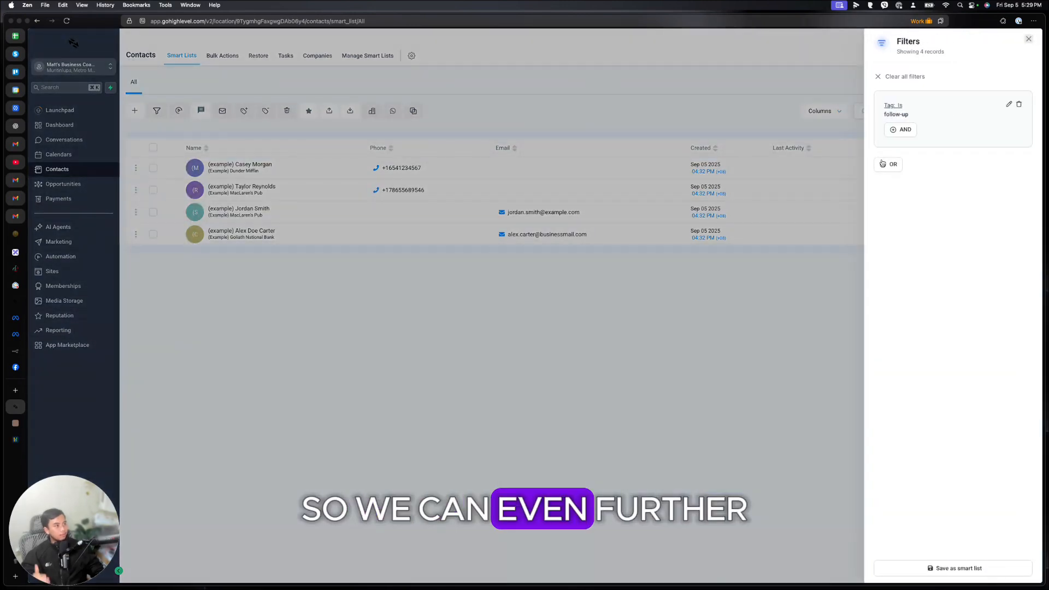
left_click(888, 164)
left_click(901, 198)
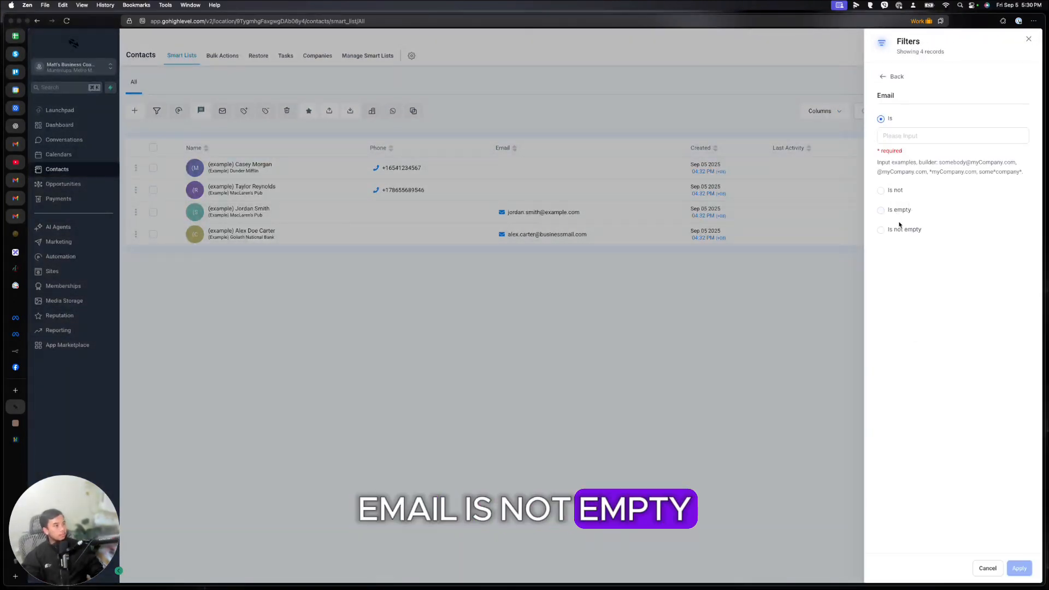
left_click(902, 228)
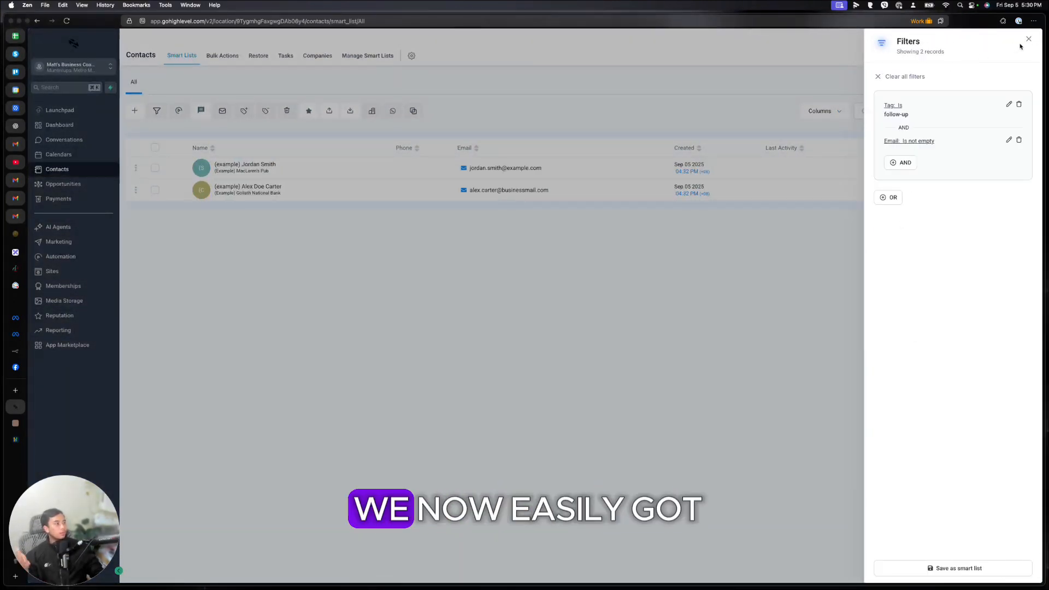
left_click(1027, 39)
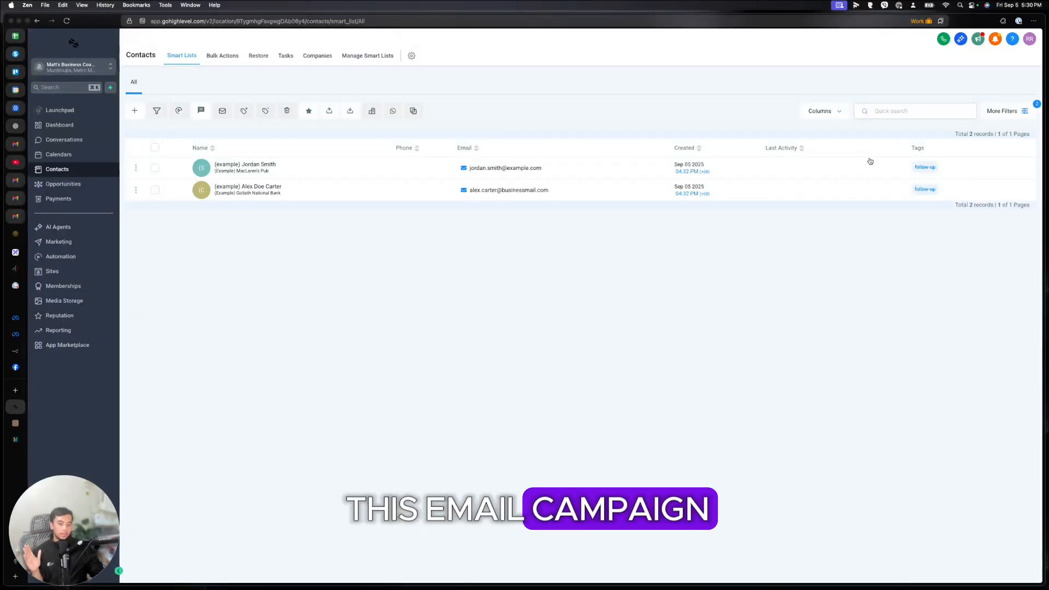
Step: Select both filtered contacts, dismiss the dialer's microphone prompt, and open the profile menu
left_click(155, 148)
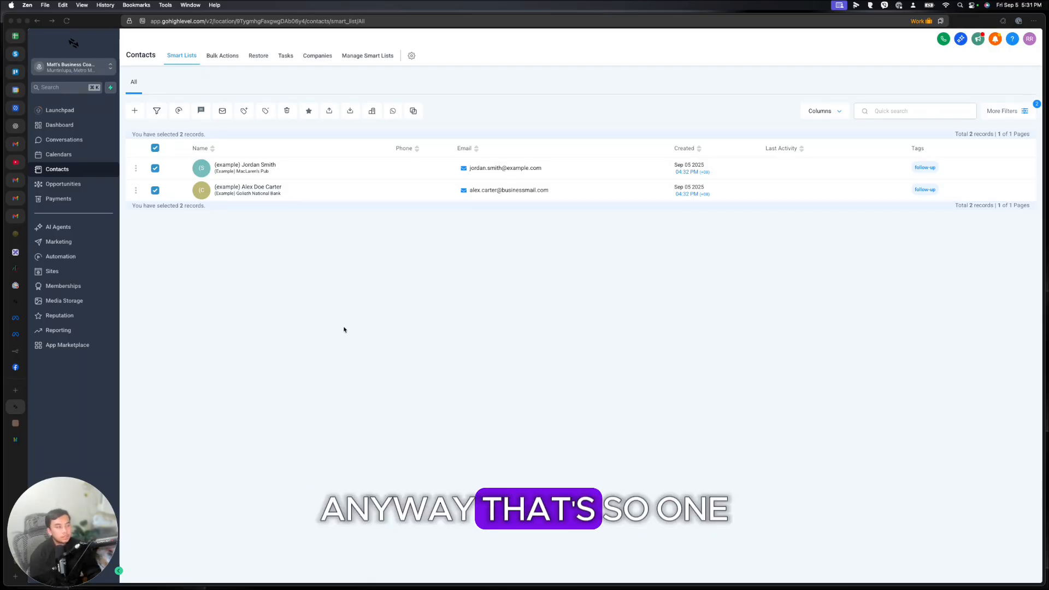
left_click(943, 40)
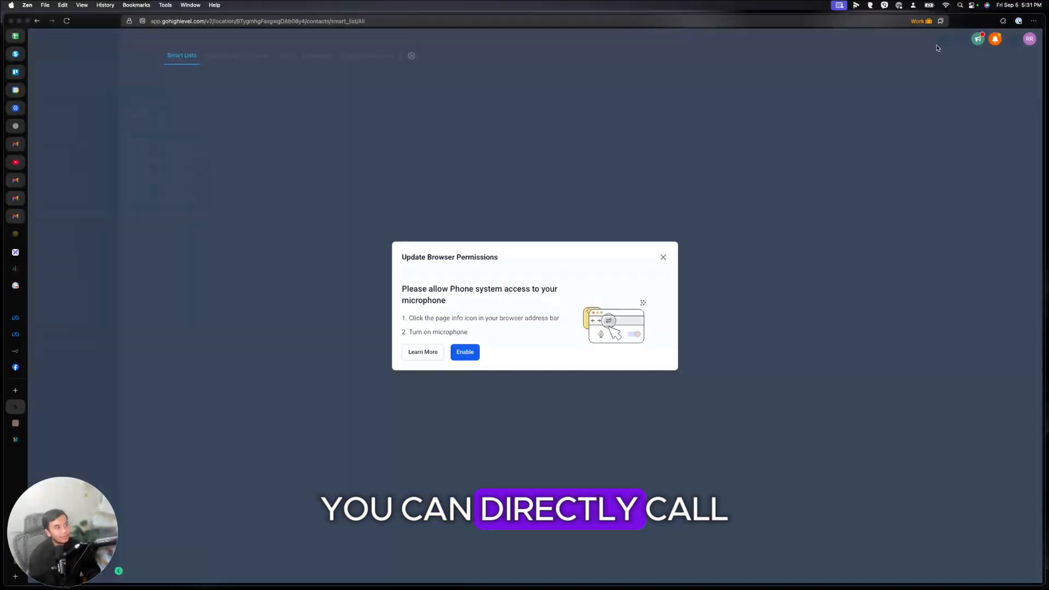
left_click(664, 256)
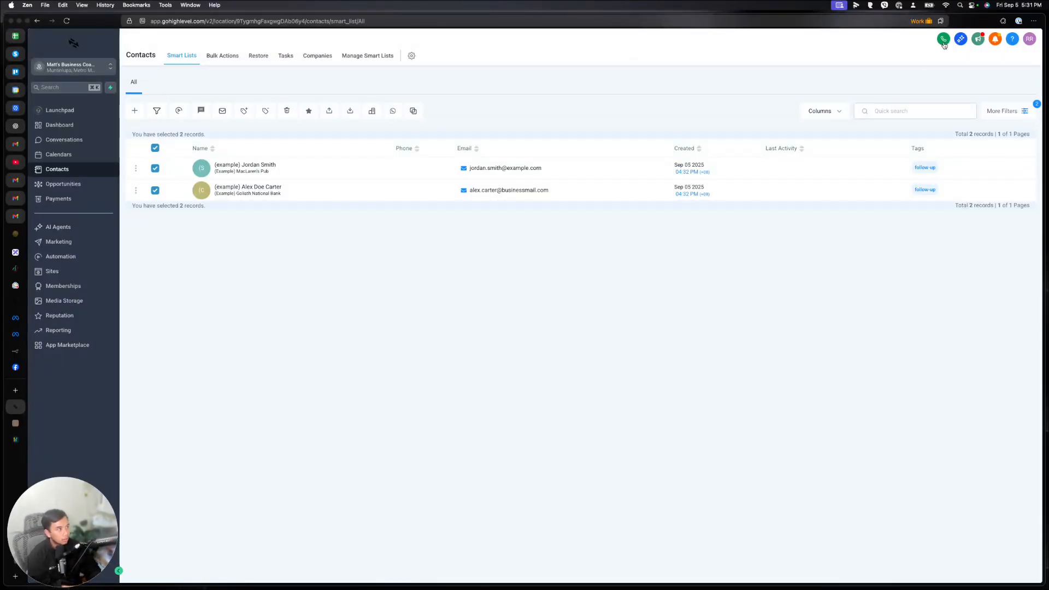
left_click(1031, 40)
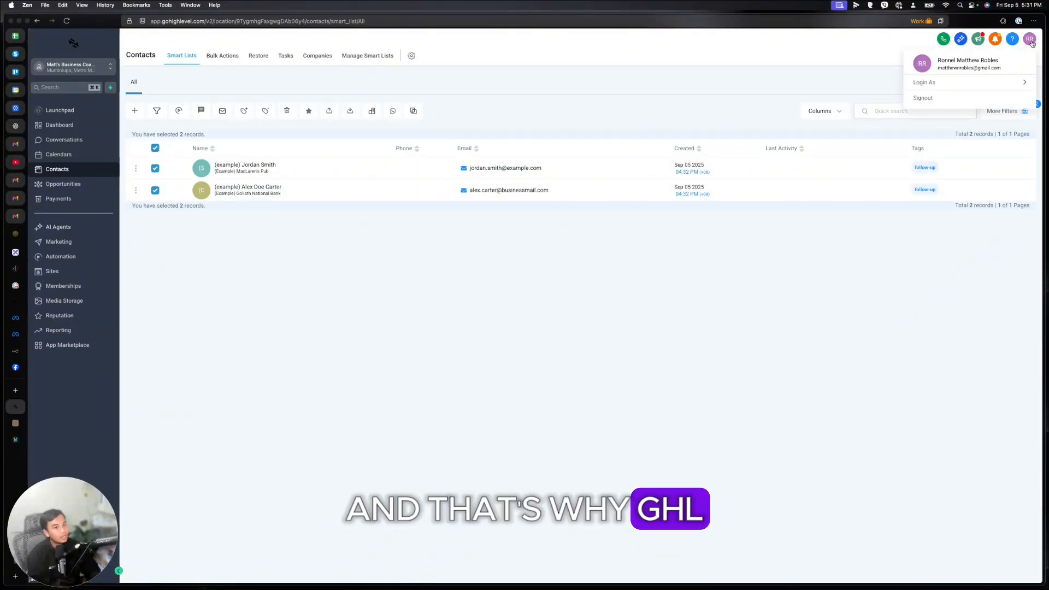